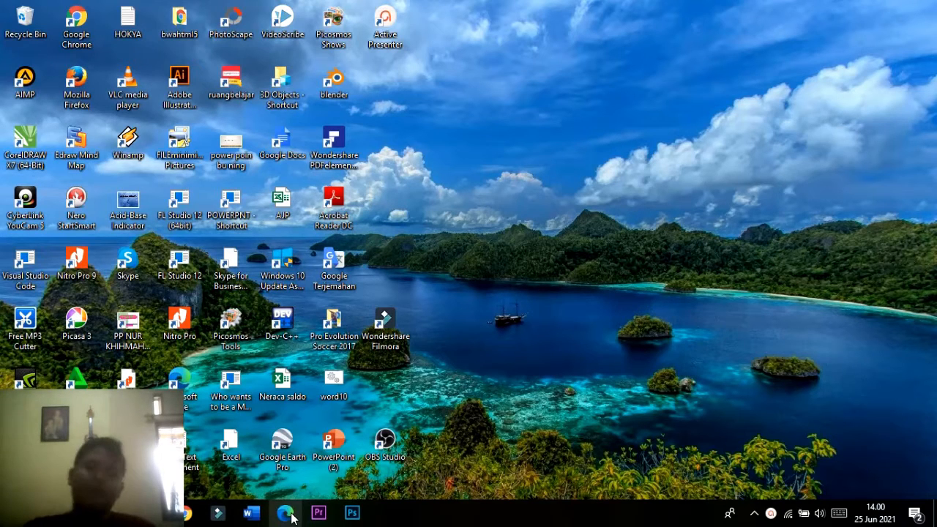
Open Google Chrome and close the startup tabs, leaving only a blank new tab.
left_click(188, 513)
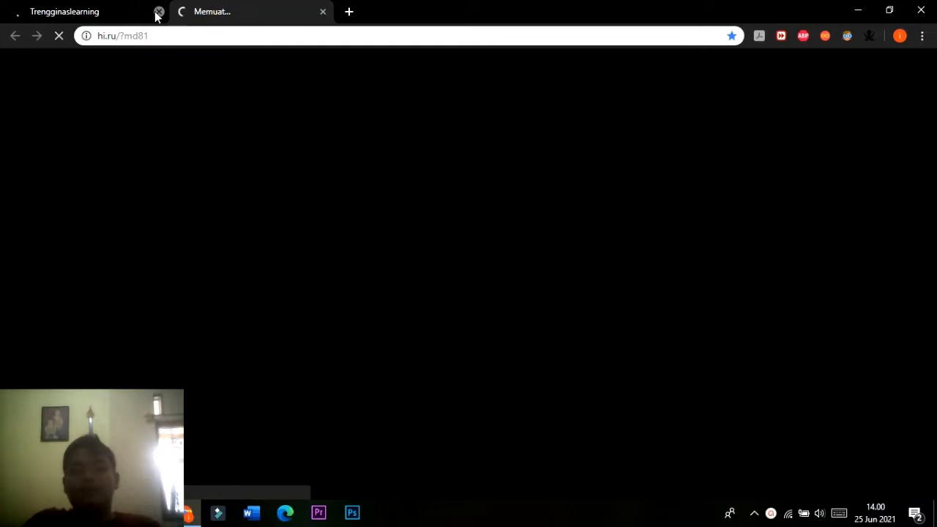
left_click(158, 11)
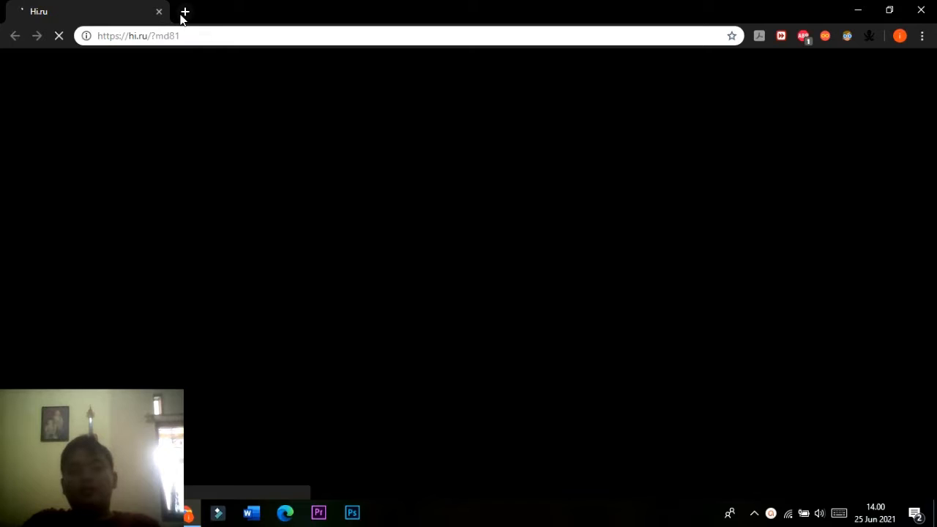
left_click(180, 16)
left_click(159, 14)
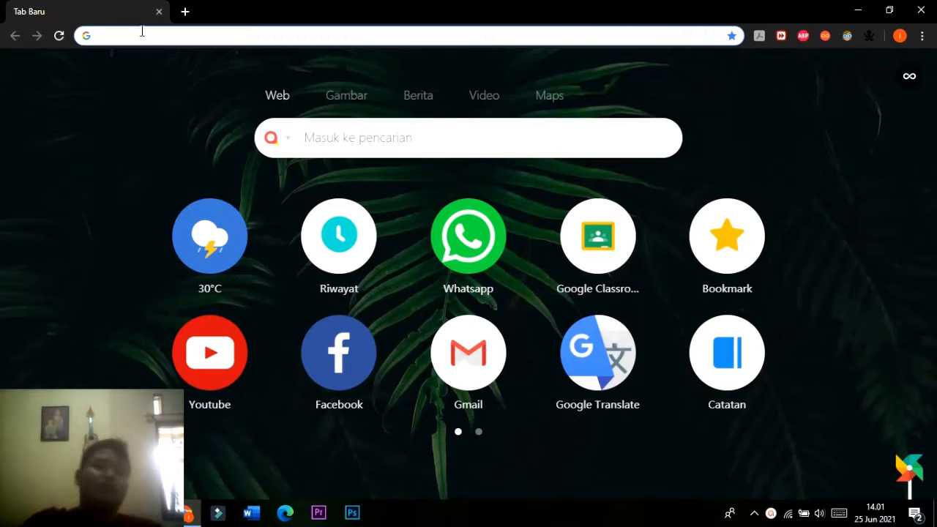
Go to the website trengginaslearning.gnomio.com.
type("Tre")
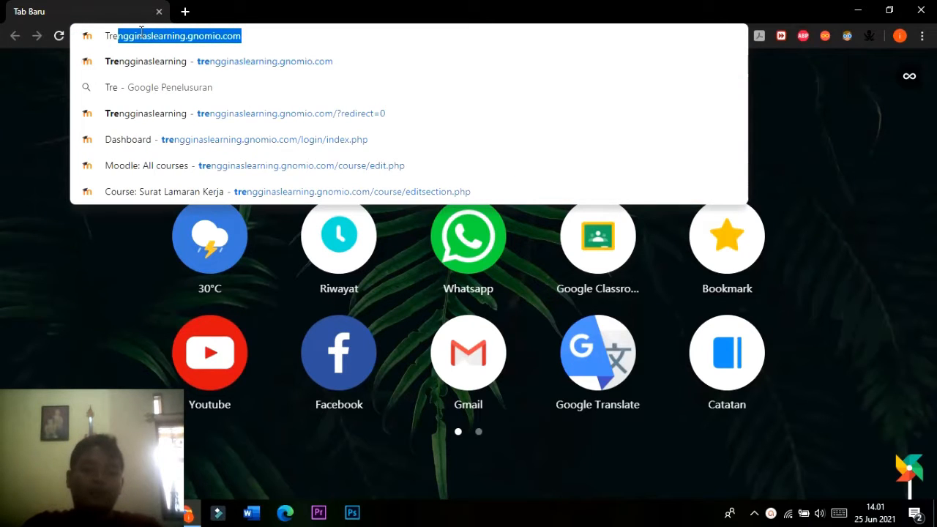
type("ngginas")
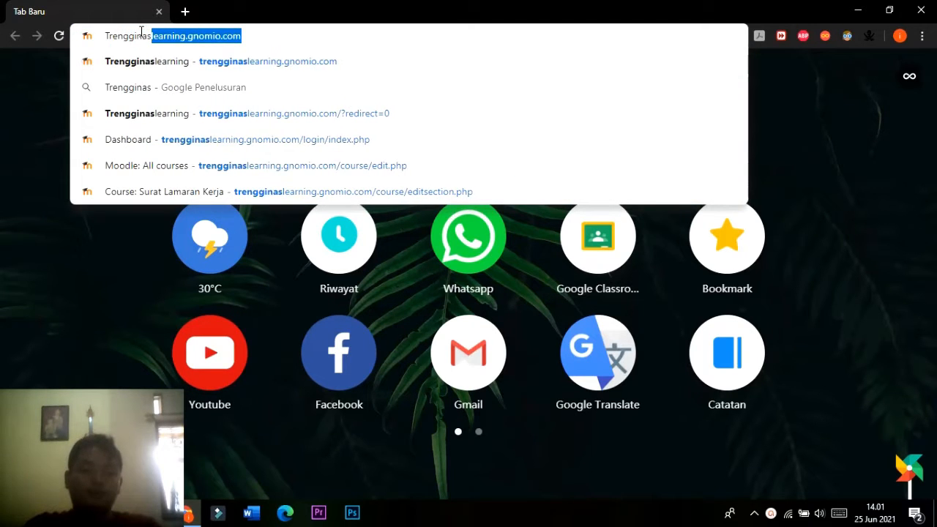
type("learning.")
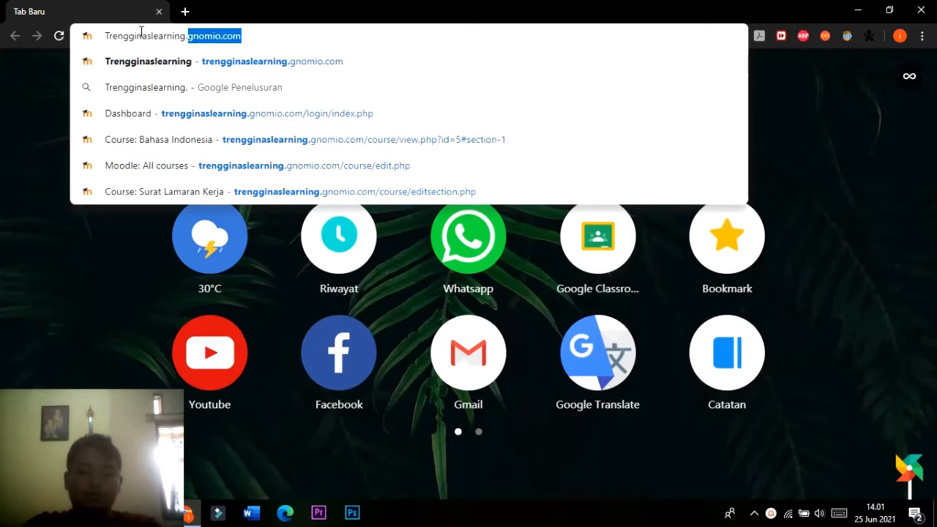
type("gnomio.com")
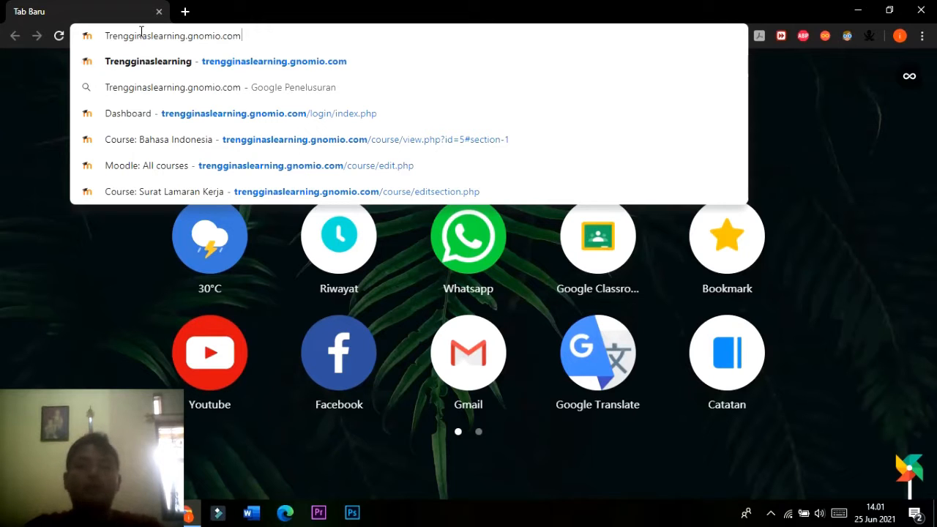
key("Return")
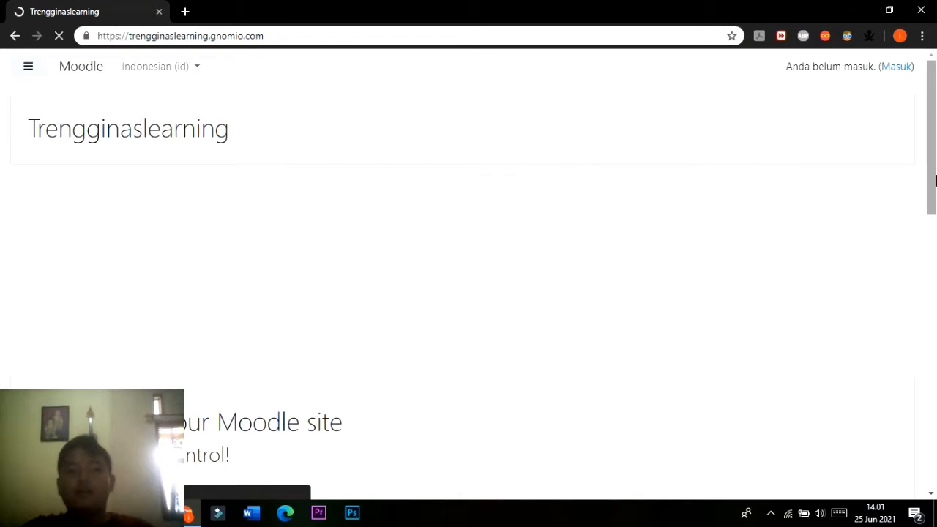
Open the Moodle site's login page and re-enter admin as the username.
left_click_drag(934, 149, 936, 90)
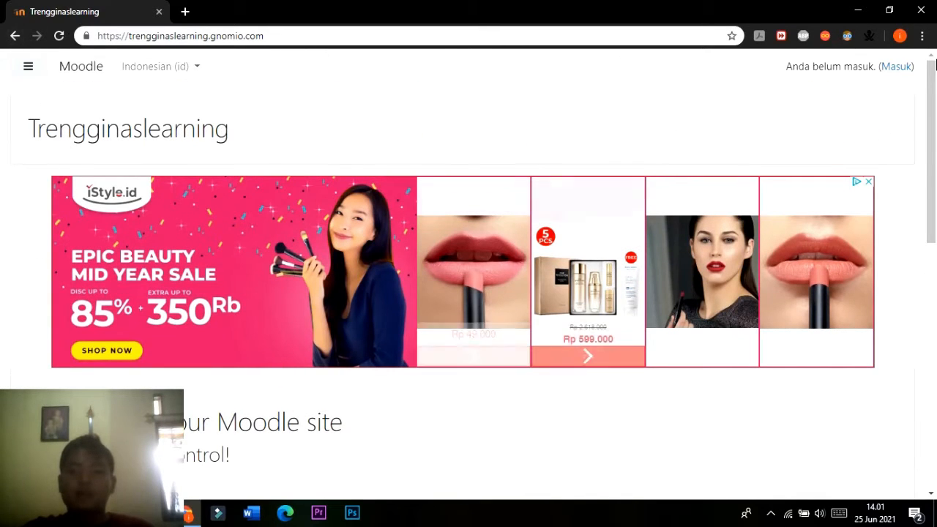
left_click(908, 66)
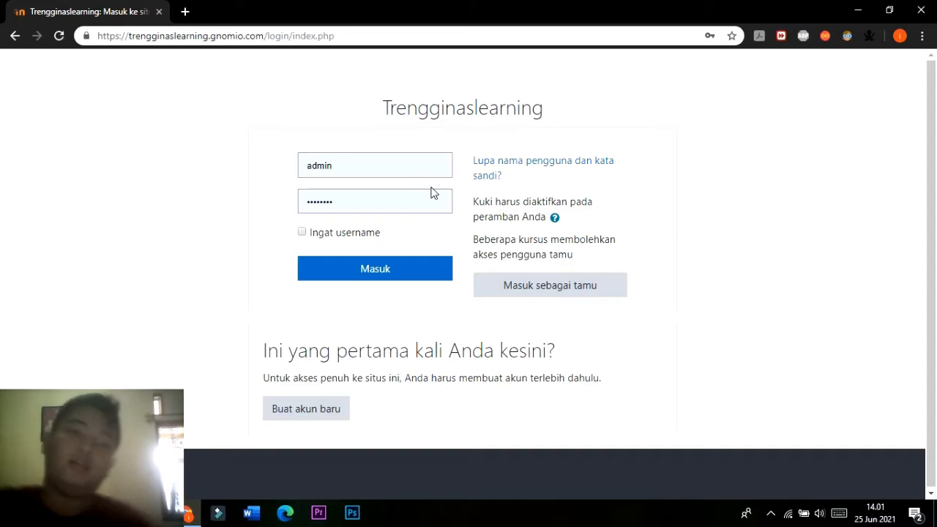
left_click(423, 166)
key("BackSpace")
key("BackSpace")
key("BackSpace")
key("BackSpace")
key("BackSpace")
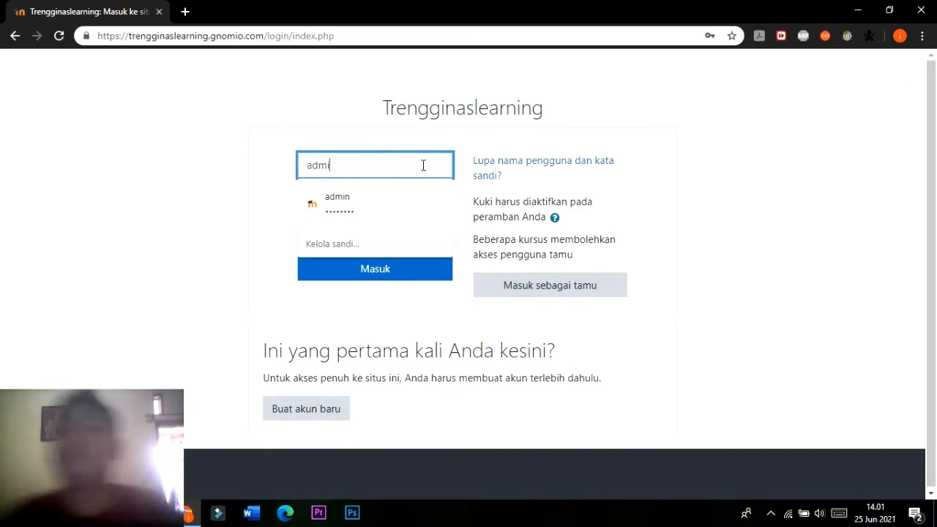
type("admi")
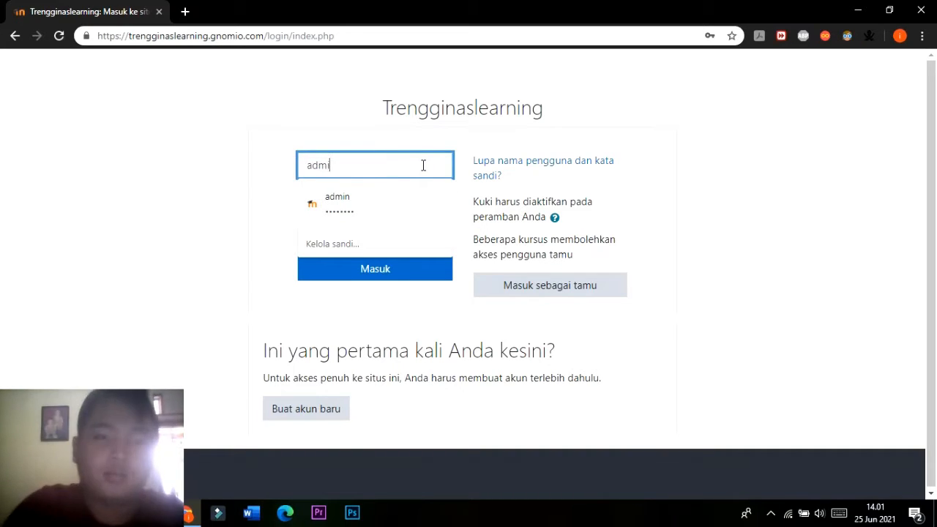
key("Tab")
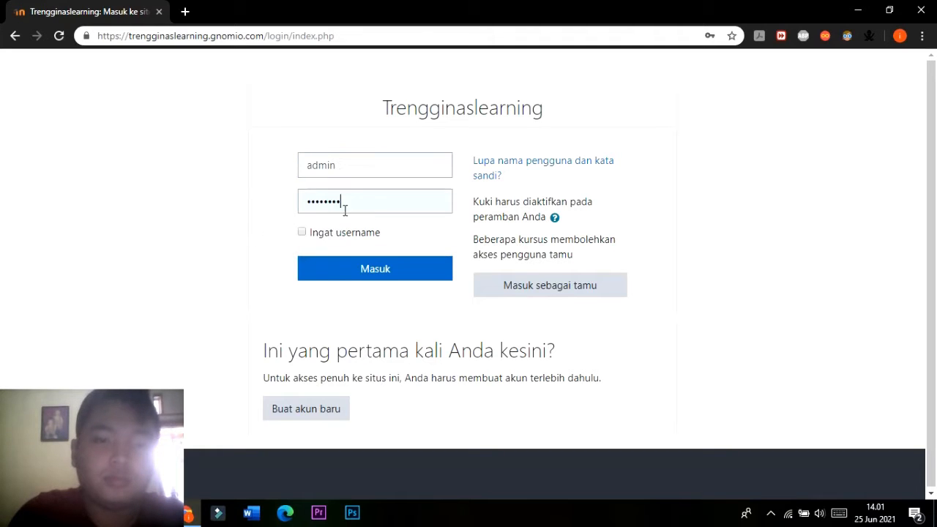
Replace the prefilled password with the account password and log in to the site.
double_click(345, 205)
key("BackSpace")
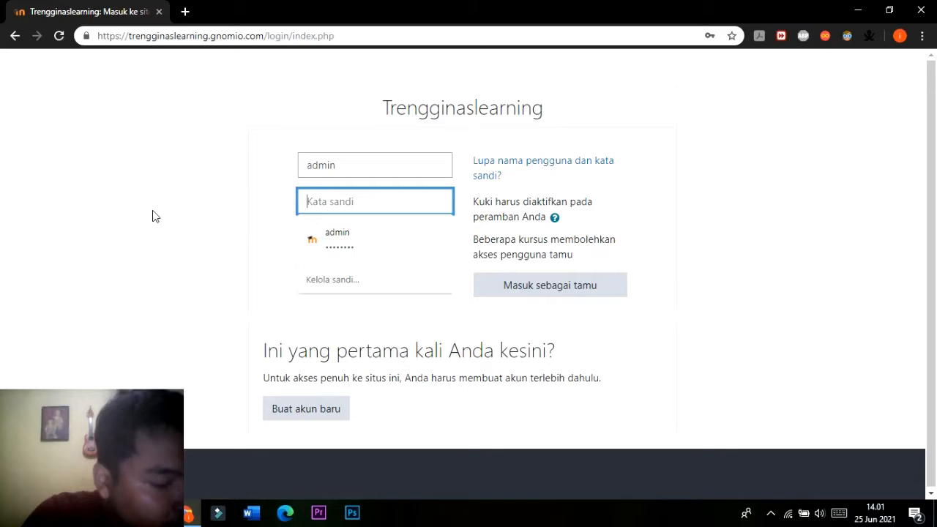
type("a")
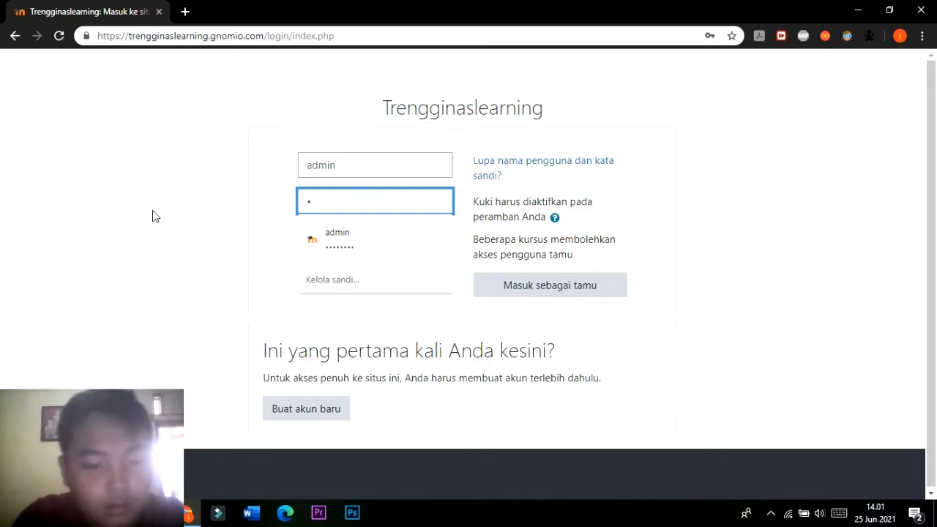
type("d")
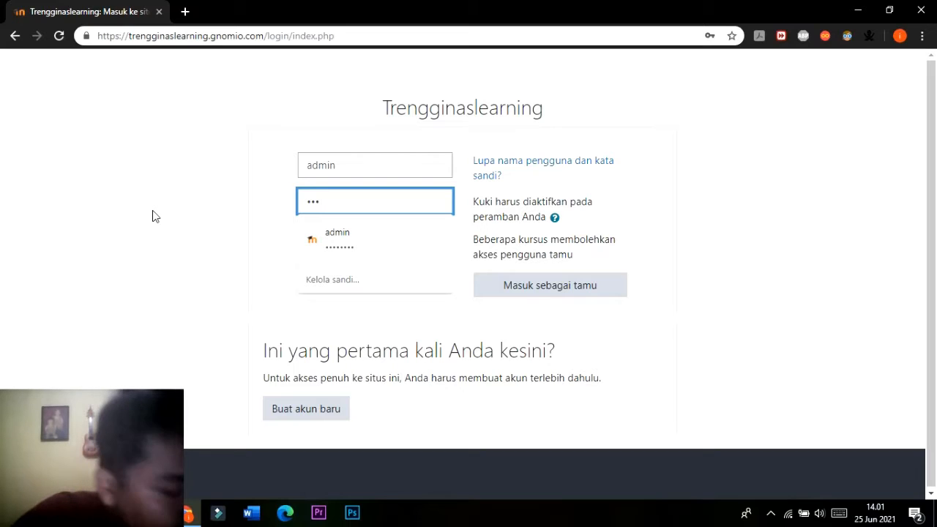
type("in123")
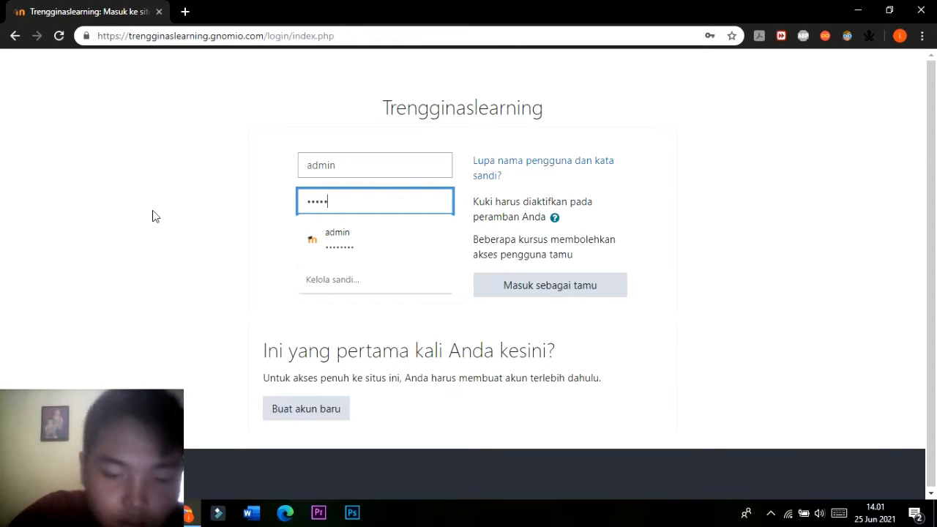
left_click(279, 246)
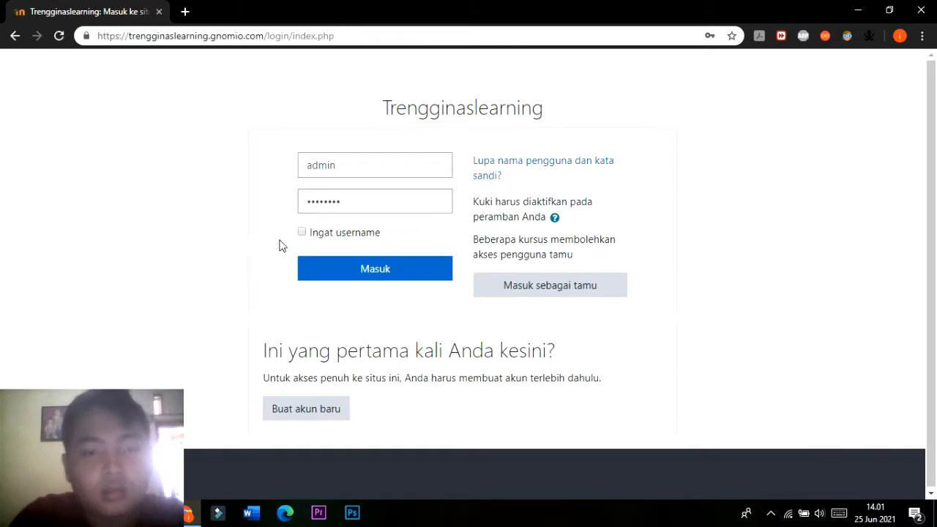
left_click(366, 269)
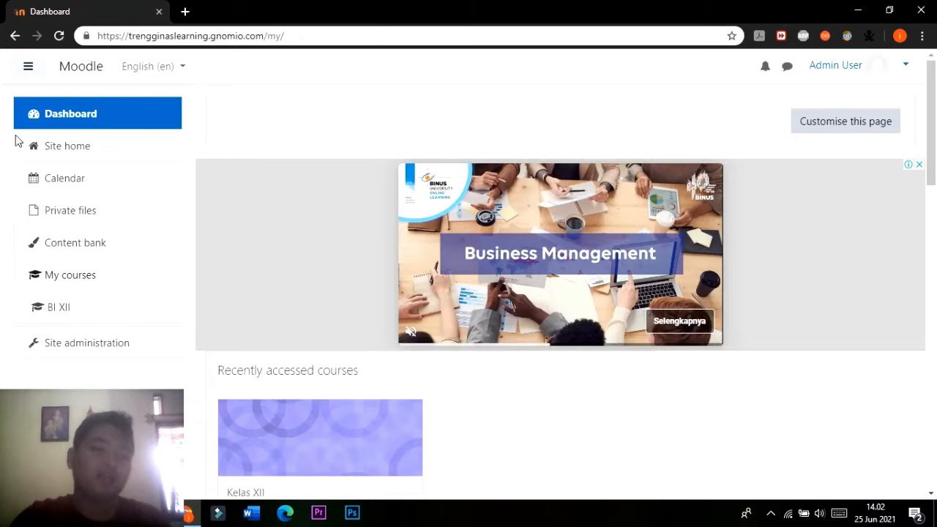
Go to the site home, look through the available courses, and turn editing on for that page.
left_click(85, 149)
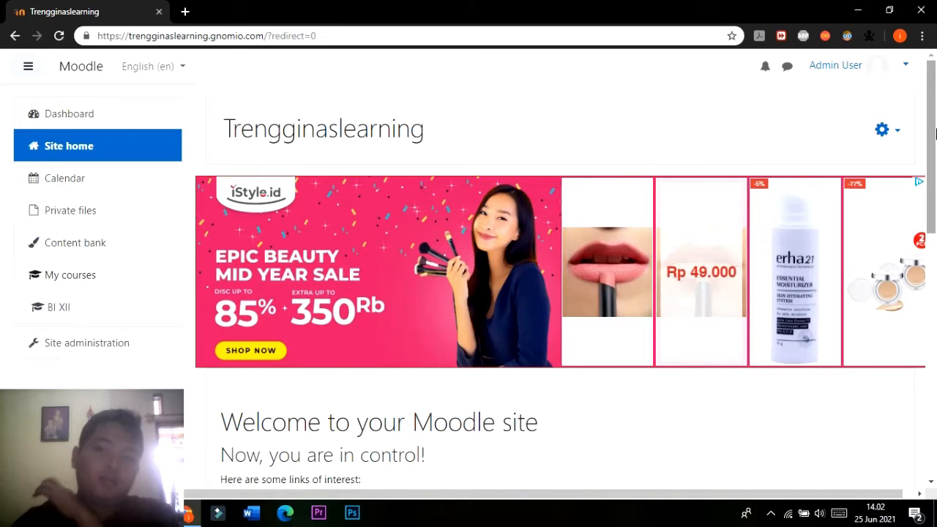
left_click_drag(935, 132, 935, 348)
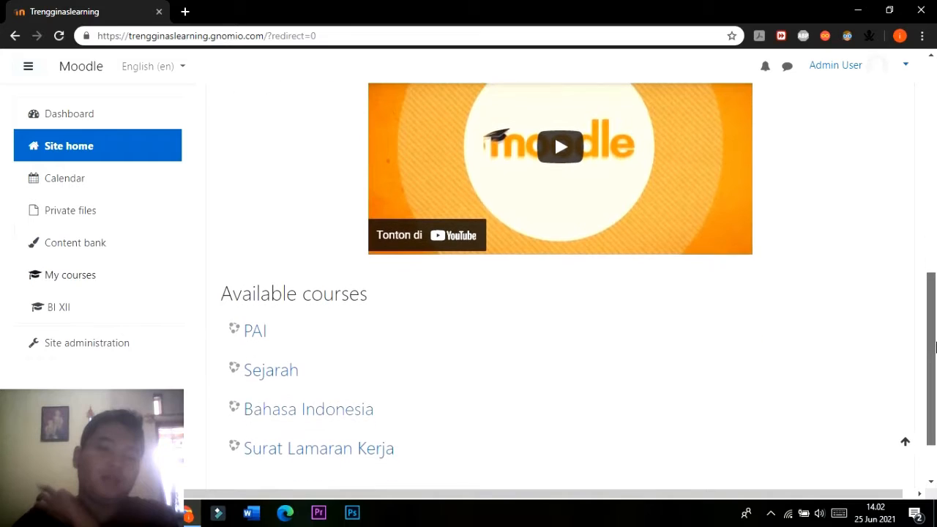
scroll(399, 403, "down", 1)
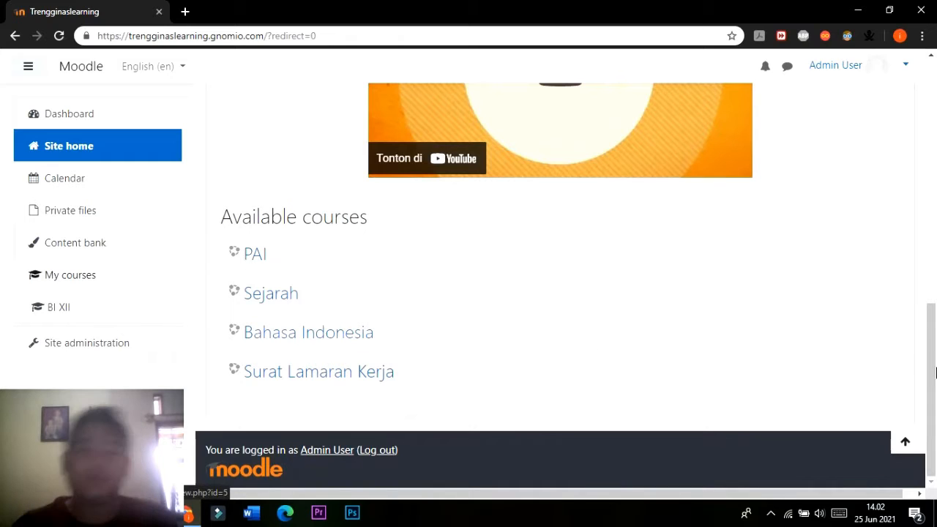
left_click_drag(935, 374, 934, 79)
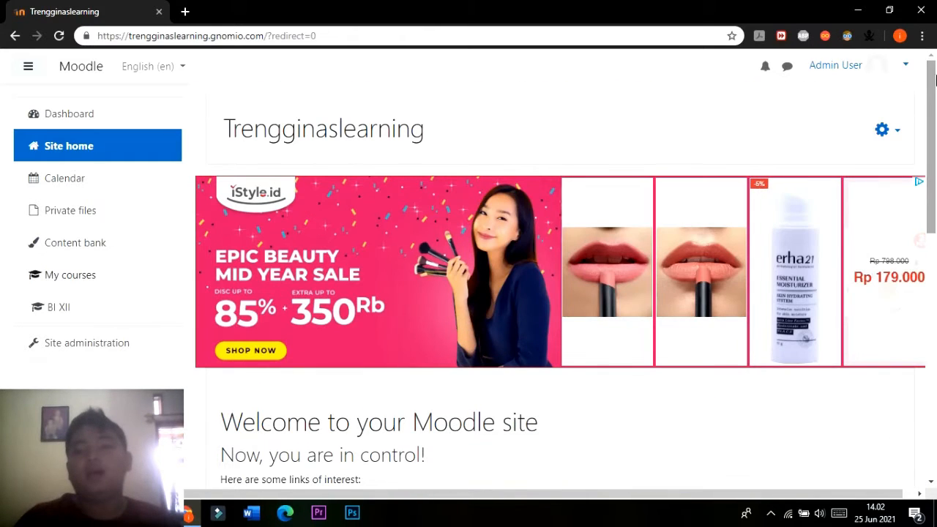
left_click(891, 133)
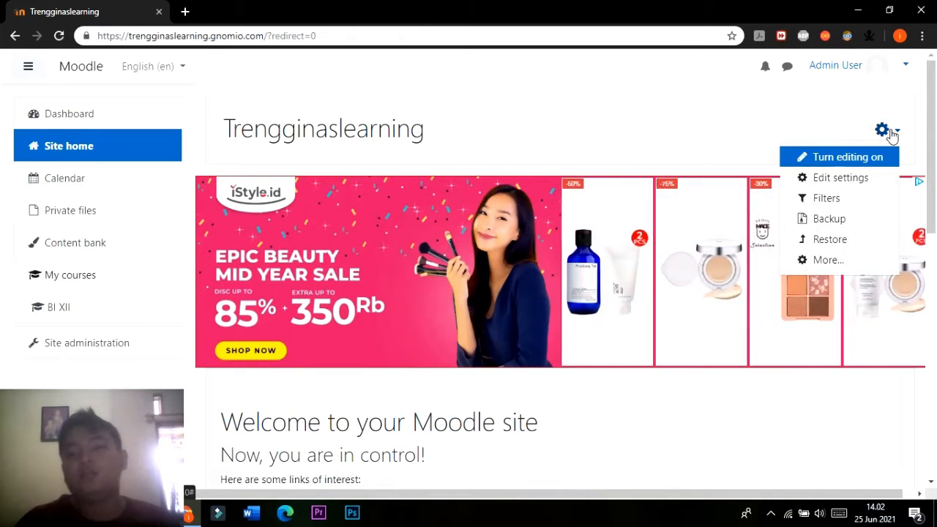
left_click(858, 163)
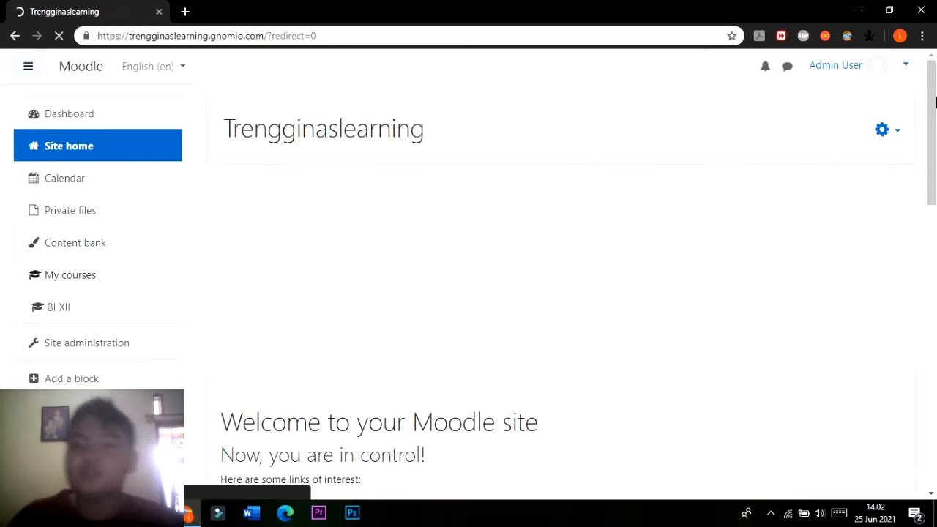
Start a new course from the available courses list, with full name Biologi and short name Bio.
left_click_drag(935, 101, 935, 348)
scroll(292, 463, "down", 1)
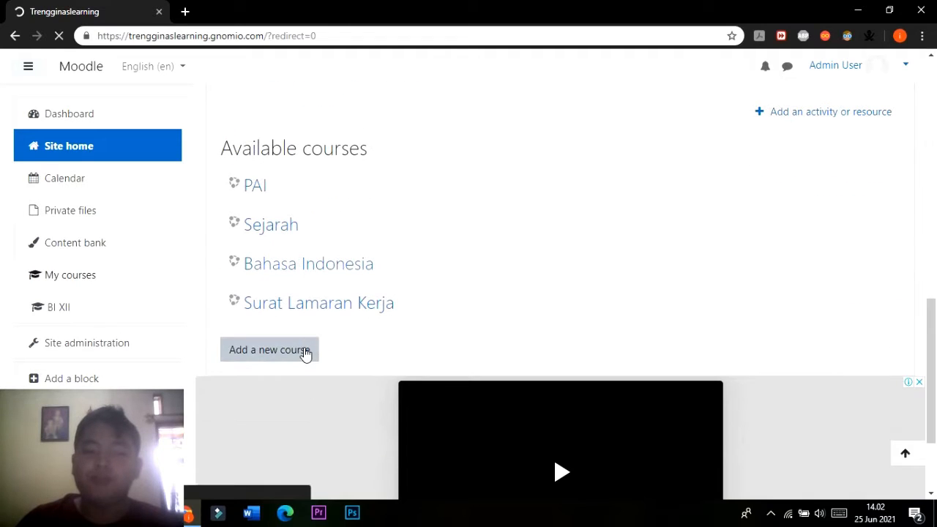
left_click(298, 352)
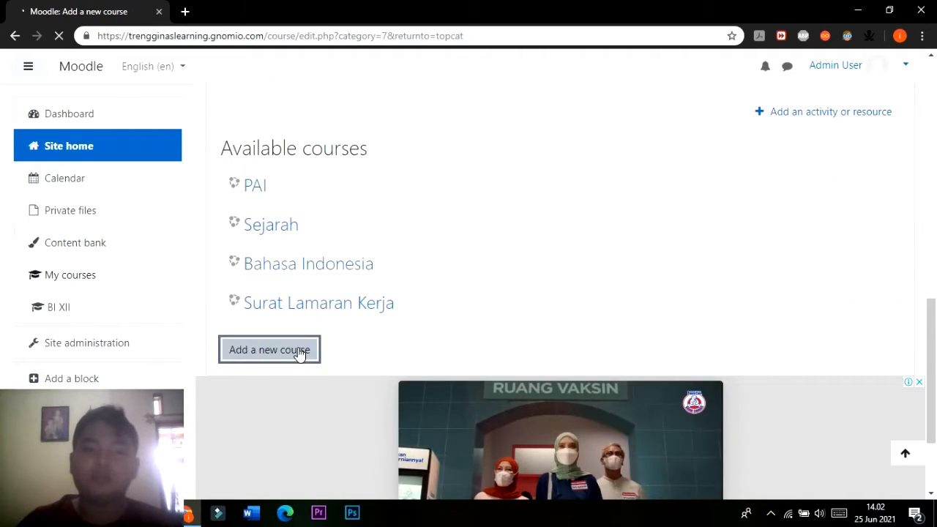
left_click(455, 302)
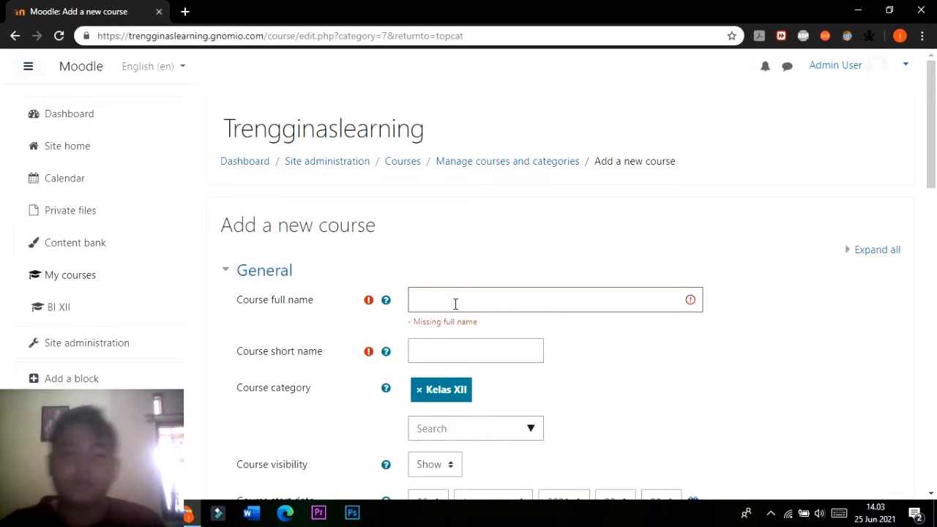
left_click(463, 304)
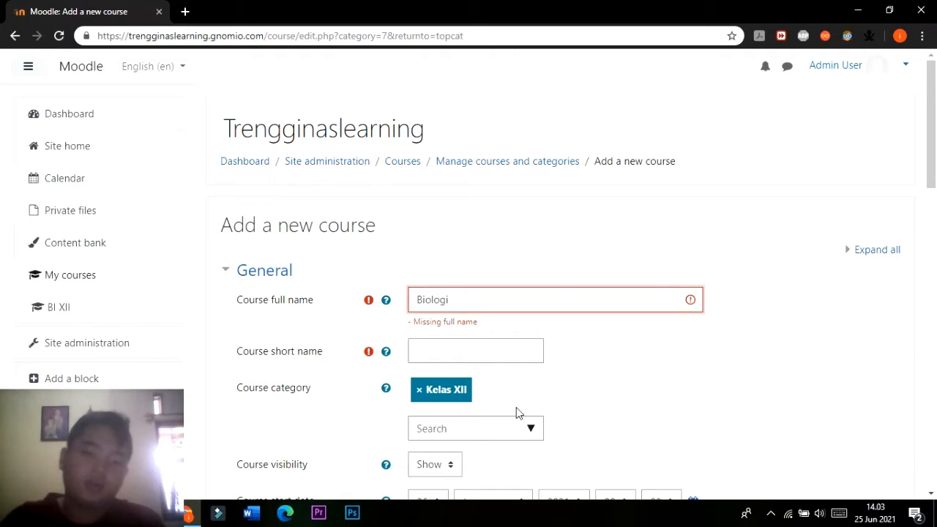
left_click(494, 357)
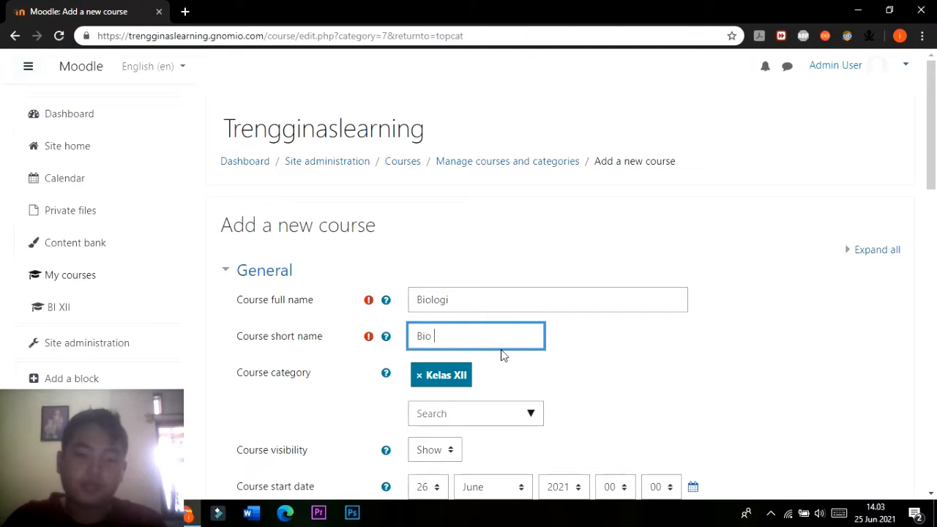
Disable the new course's end date, save the course and return to the course list.
scroll(503, 354, "down", 4)
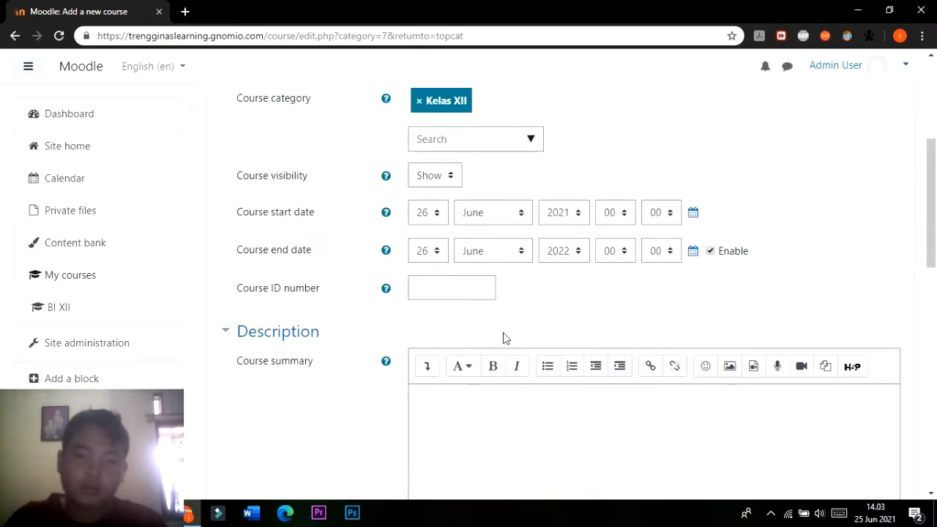
left_click(710, 251)
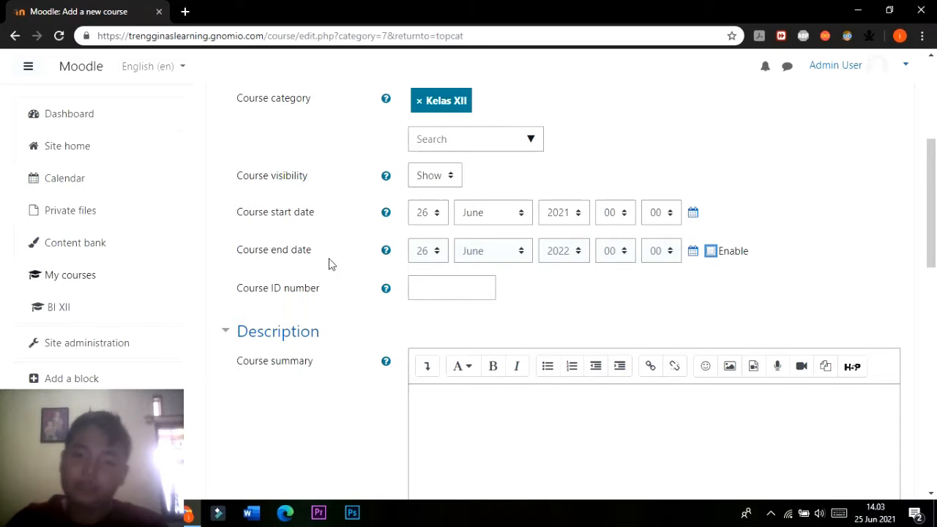
scroll(538, 236, "down", 10)
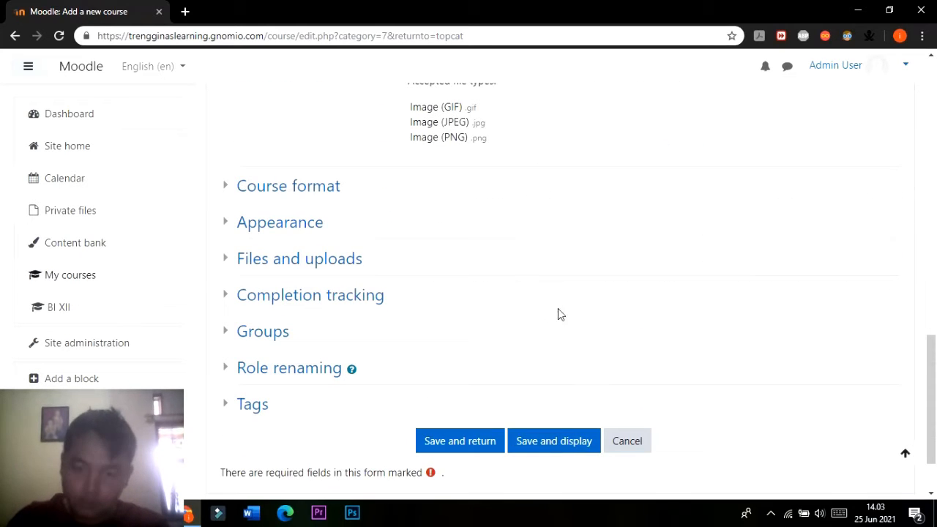
left_click(483, 442)
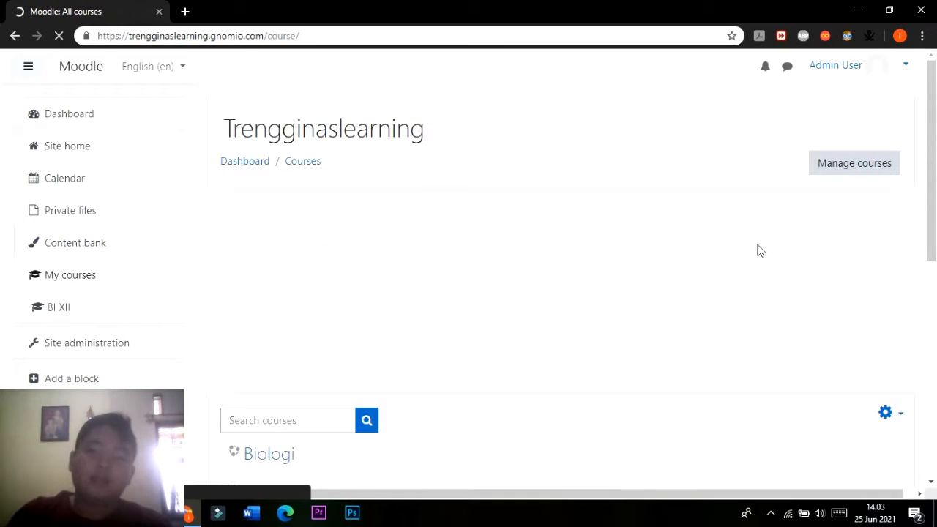
scroll(359, 387, "down", 5)
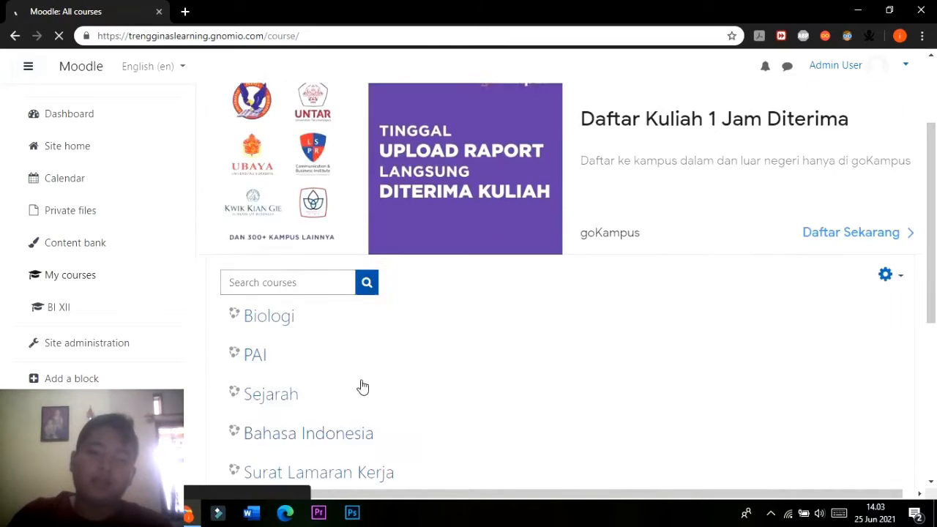
Open the Bahasa Indonesia course from the course list and look through its topics.
scroll(511, 289, "up", 3)
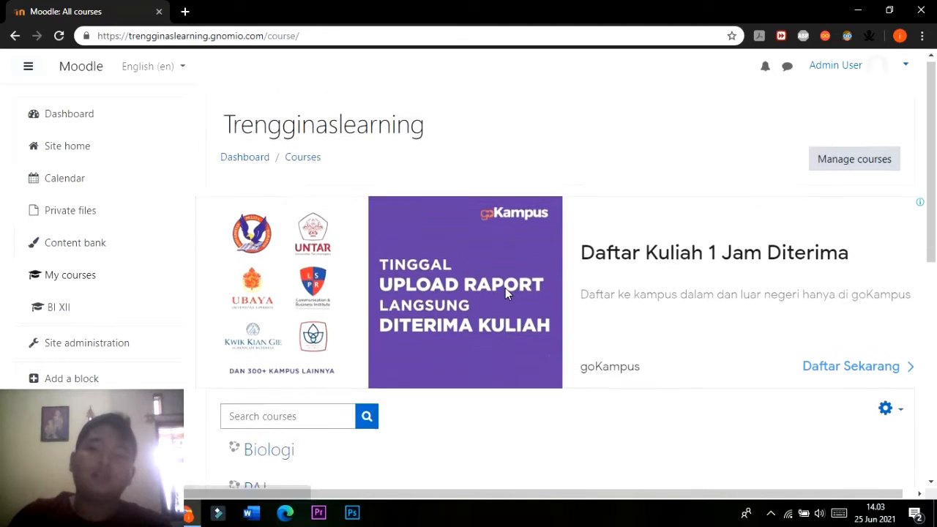
scroll(506, 293, "down", 3)
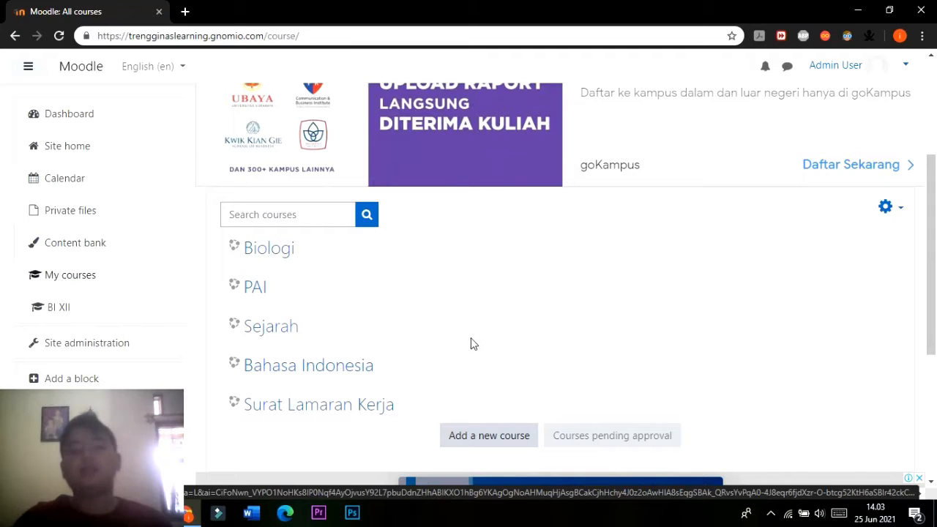
left_click(350, 372)
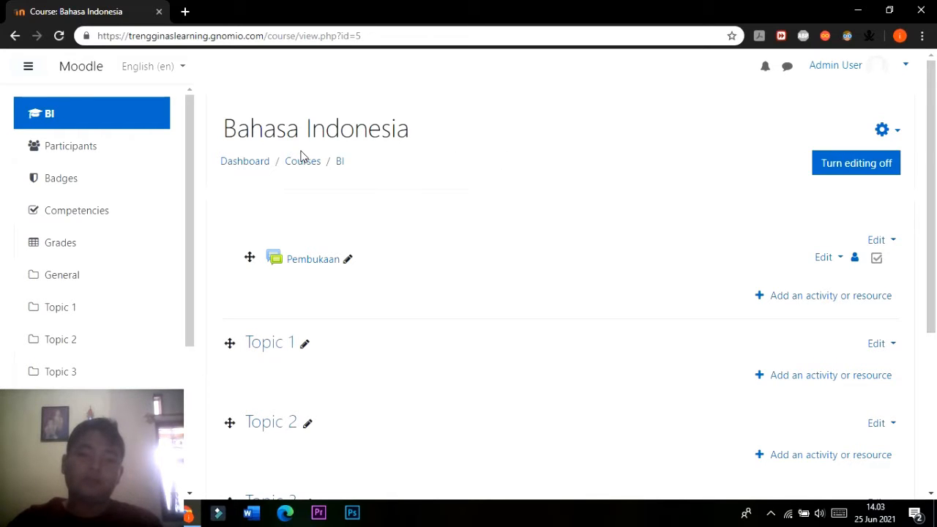
scroll(302, 157, "down", 5)
scroll(322, 169, "up", 5)
scroll(310, 288, "down", 5)
scroll(308, 296, "up", 5)
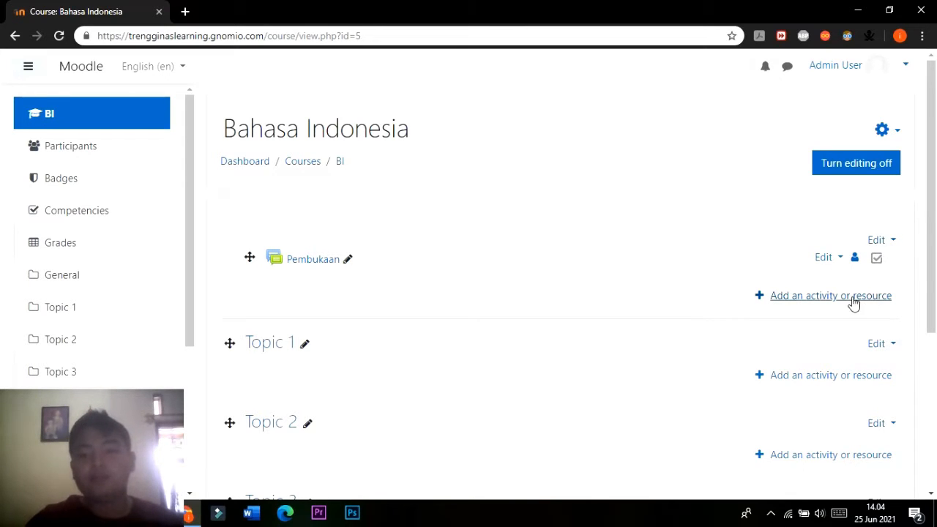
Start a new File resource in the course's General section and name it Kompetensi Dan Tujuan Pembelajaran.
left_click(805, 308)
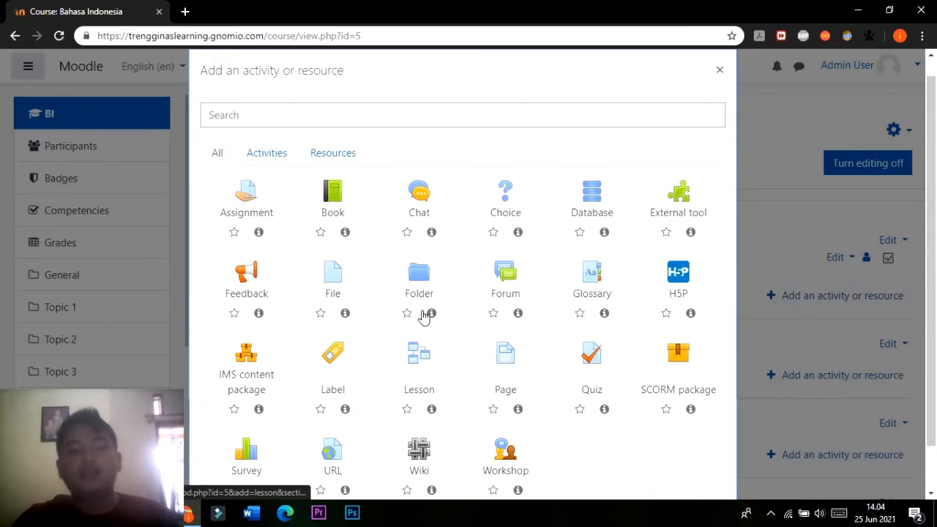
left_click(333, 279)
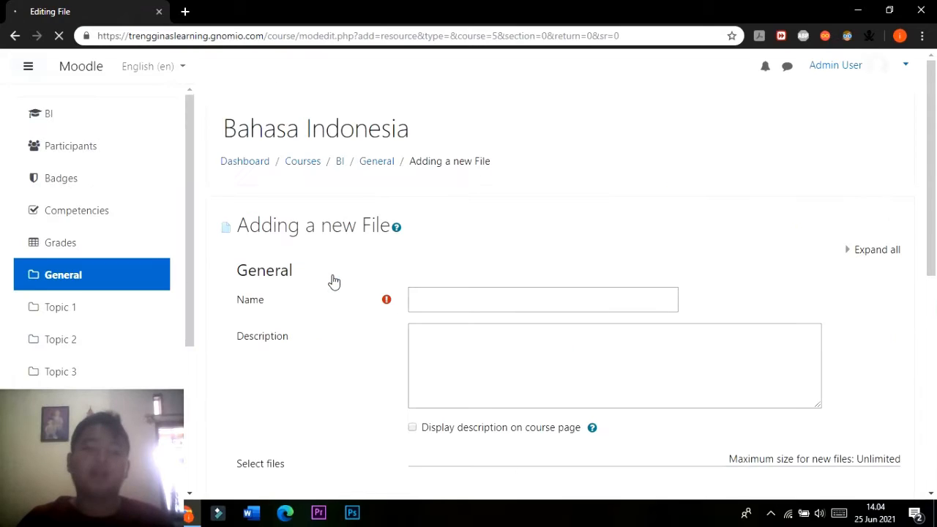
left_click(443, 291)
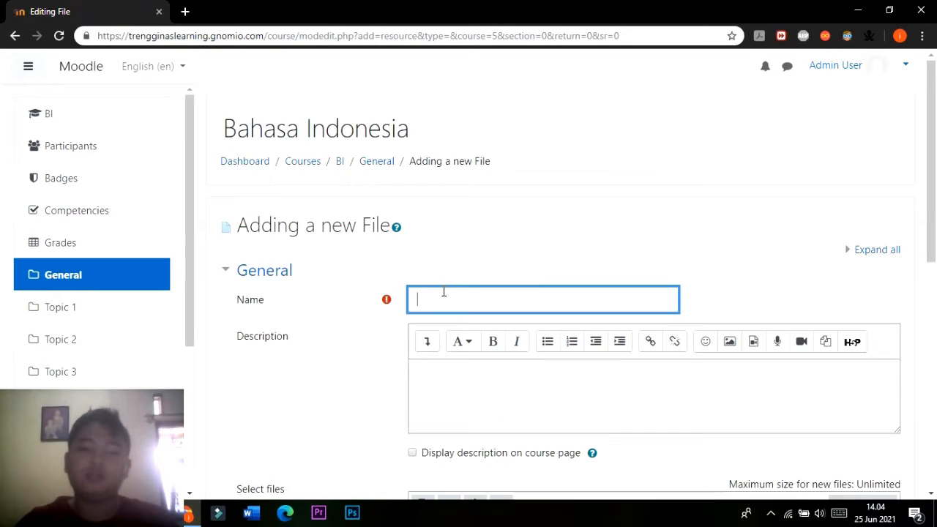
type("kO")
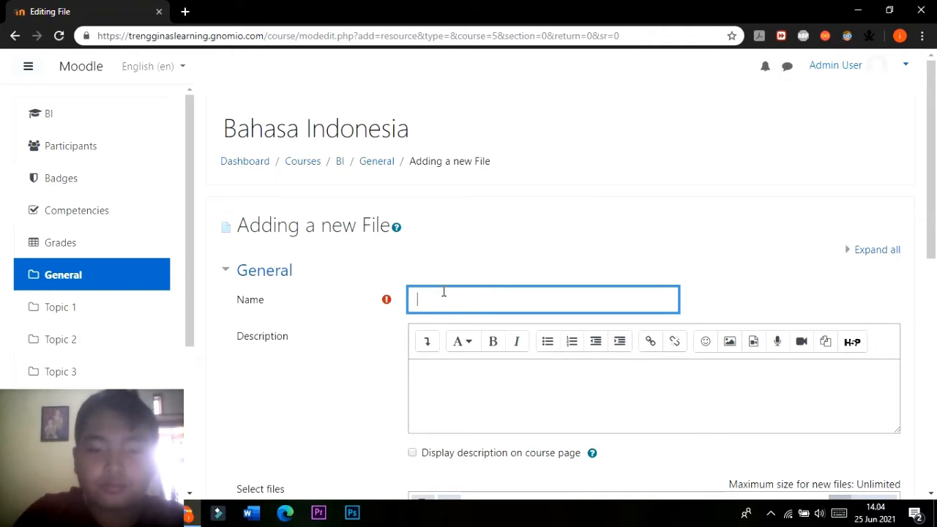
type("Kom")
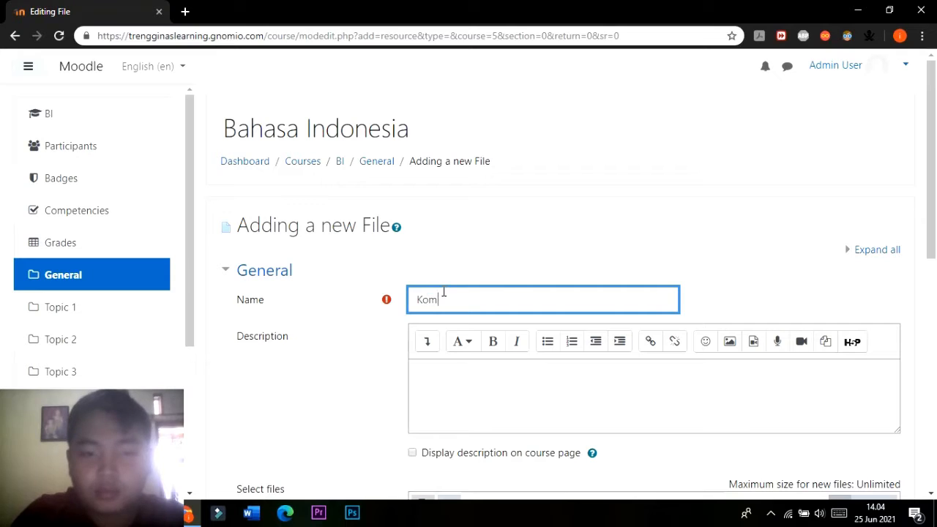
type("petensi D")
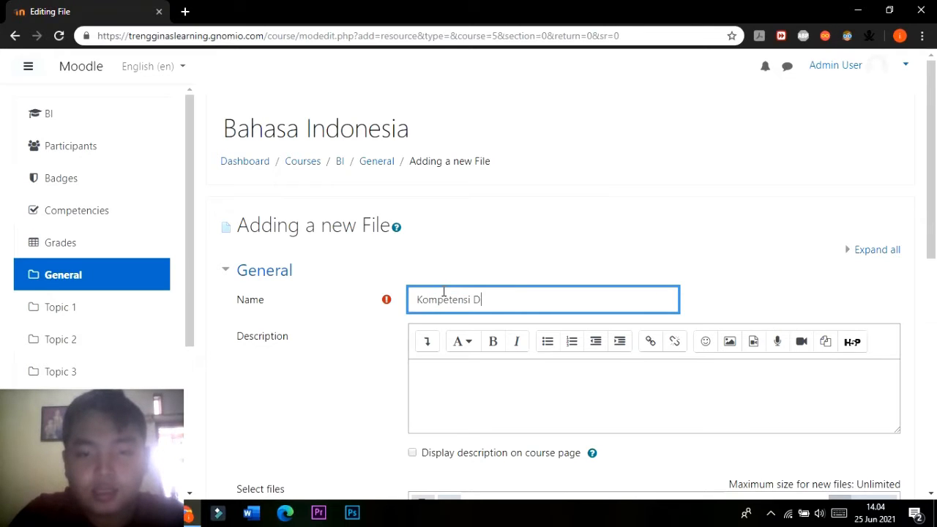
type("an D")
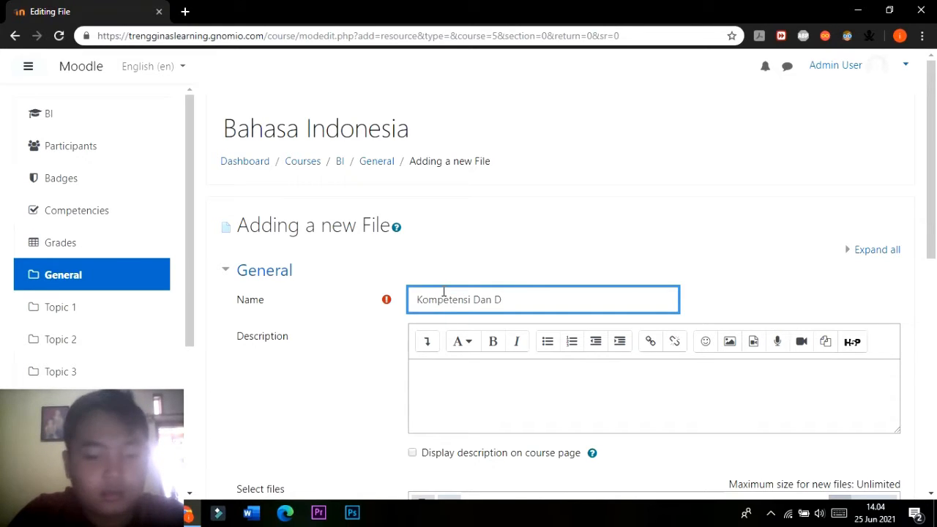
key("BackSpace")
type("tUJU")
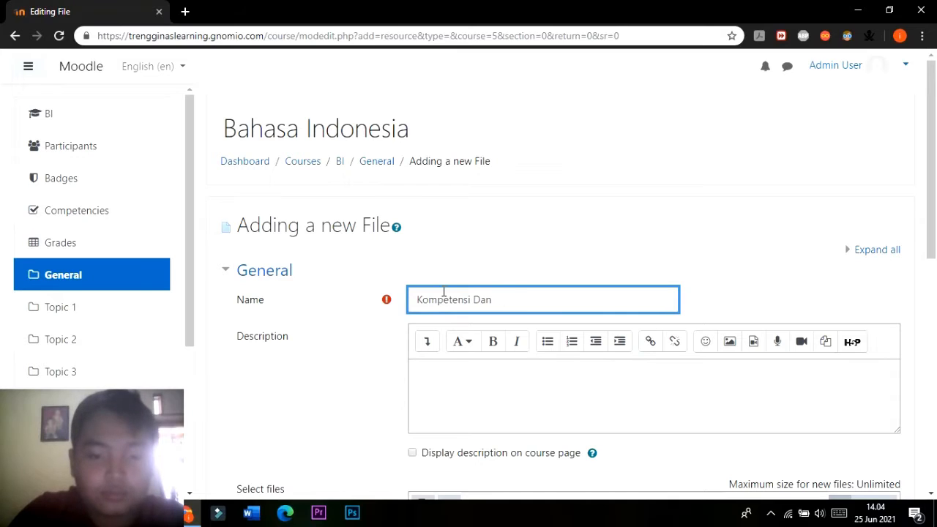
type("TU")
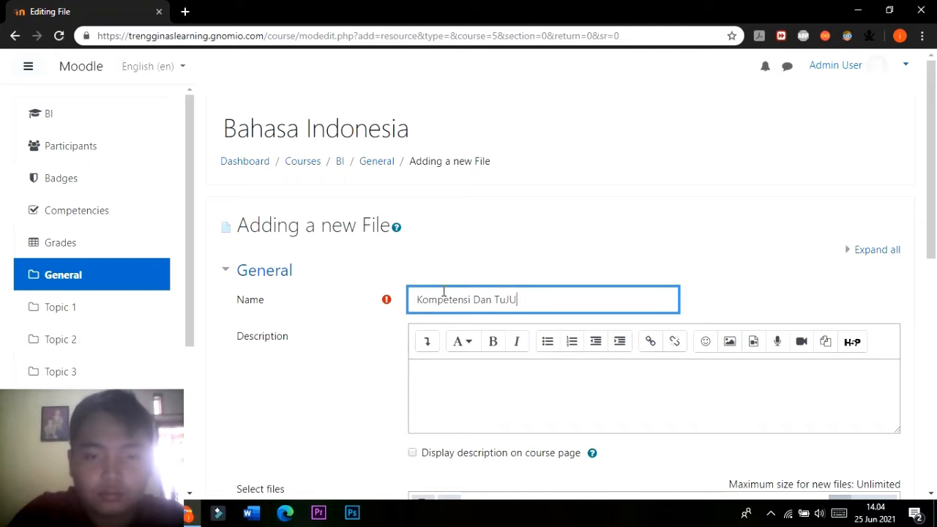
key("BackSpace")
key("BackSpace")
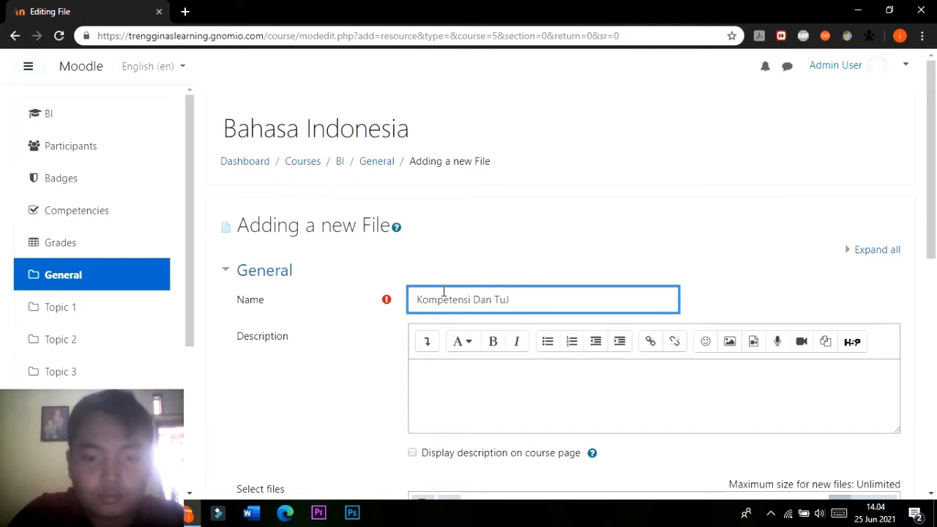
type("juan ")
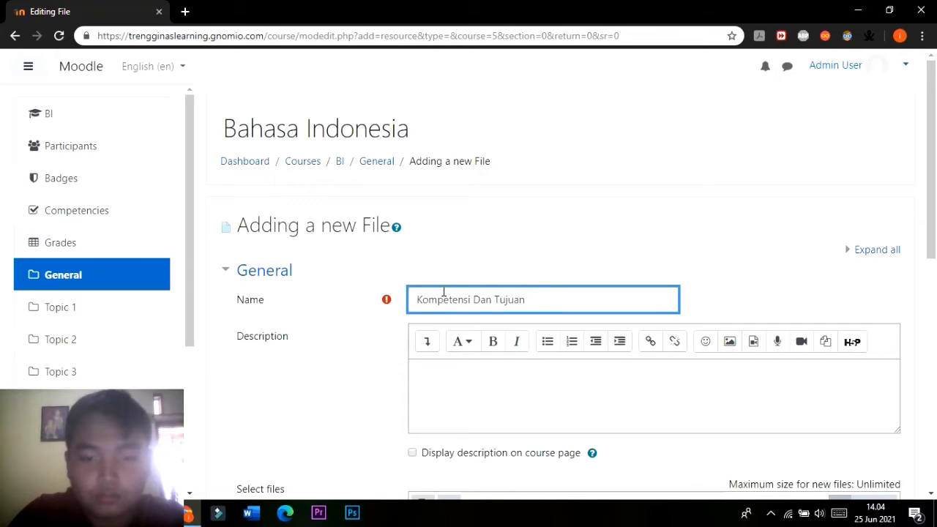
type("Pebm")
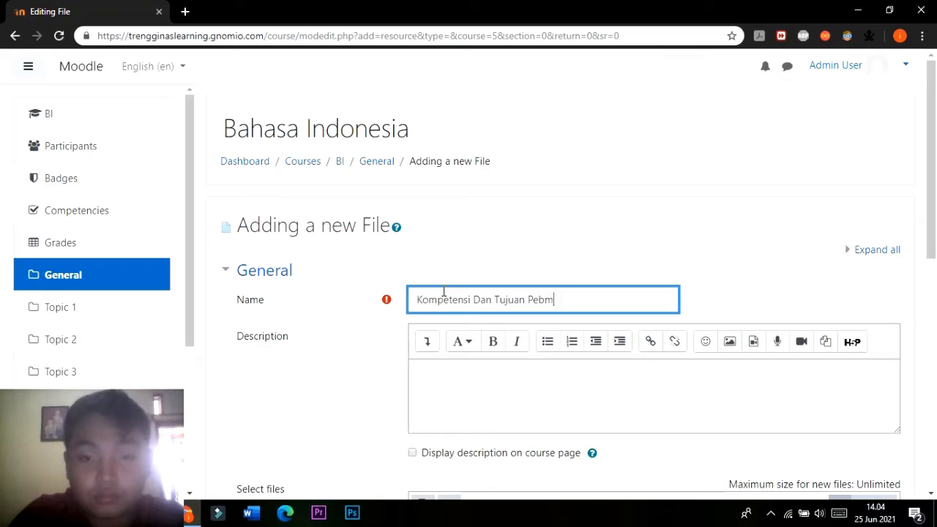
type("e")
key("BackSpace")
key("BackSpace")
key("BackSpace")
type("mbela")
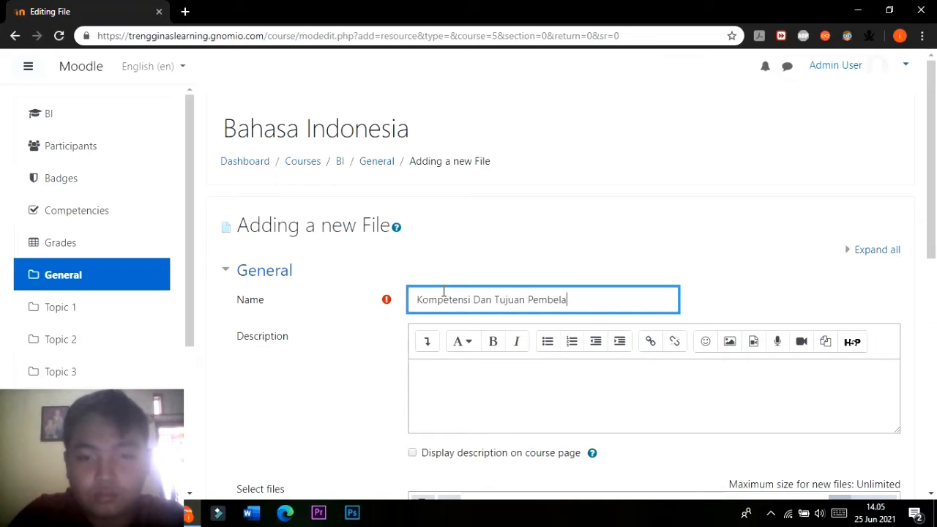
type("jaran")
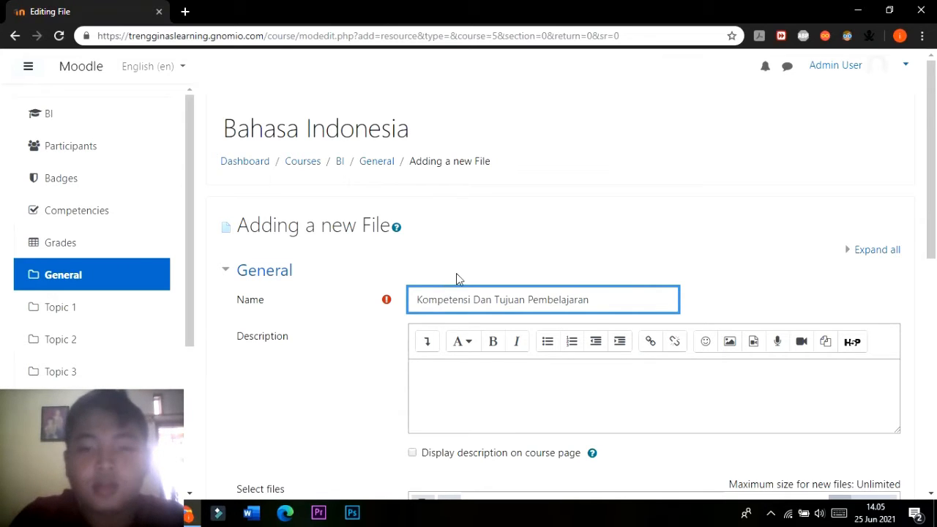
Switch the option to display the description on the course page on and back off.
scroll(456, 273, "down", 5)
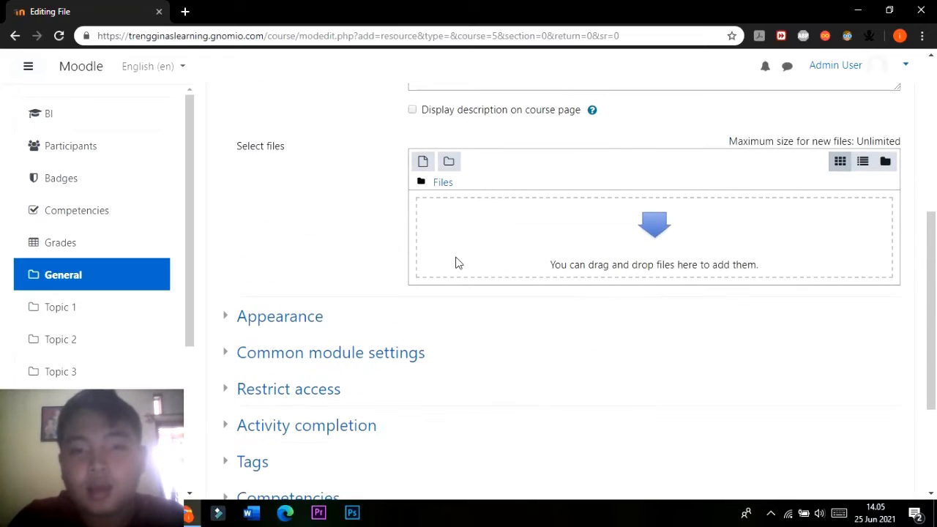
scroll(456, 262, "up", 5)
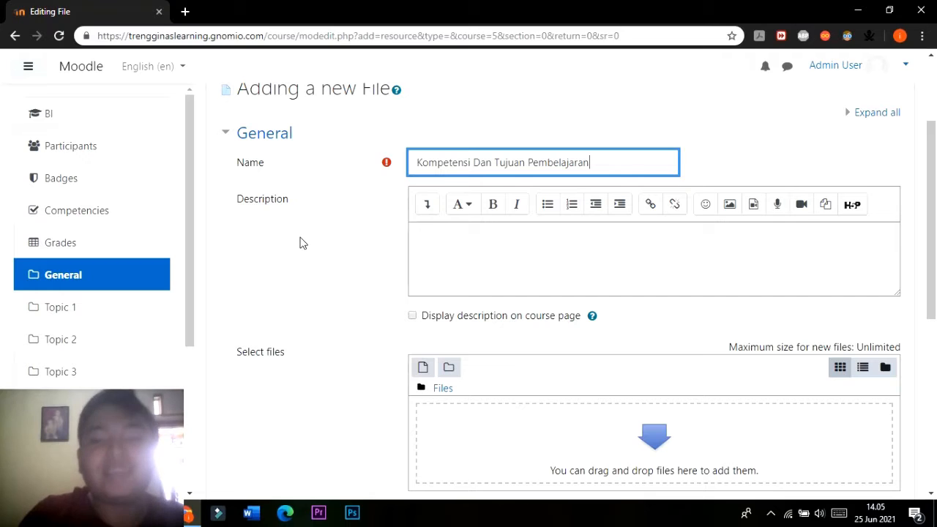
left_click(412, 316)
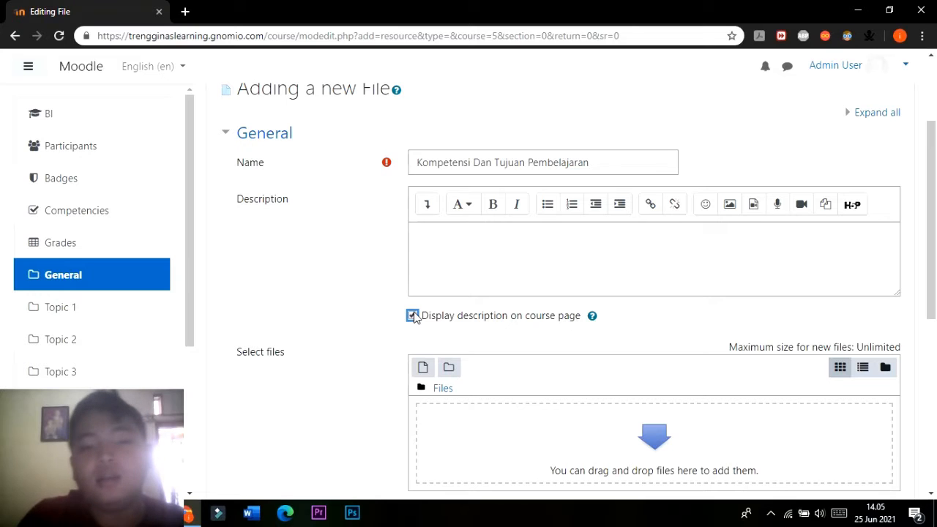
scroll(413, 316, "down", 2)
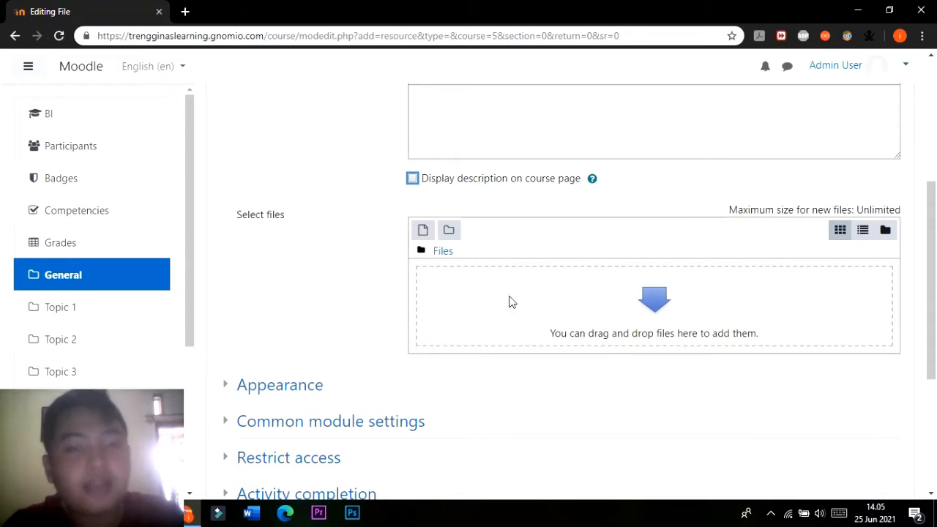
scroll(511, 300, "up", 3)
scroll(492, 296, "down", 1)
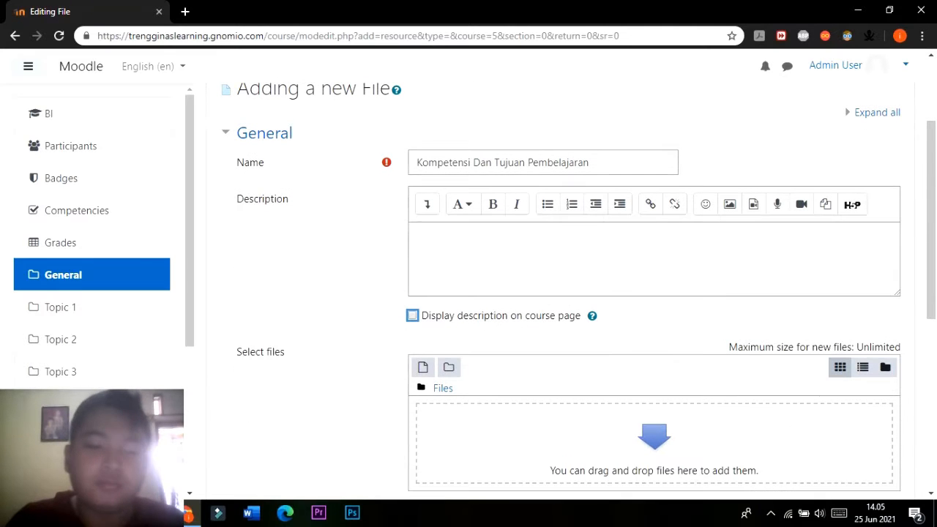
Switch to File Explorer and open the ILMS MOODLE folder inside Saved Pictures in Pictures.
key("alt+Tab")
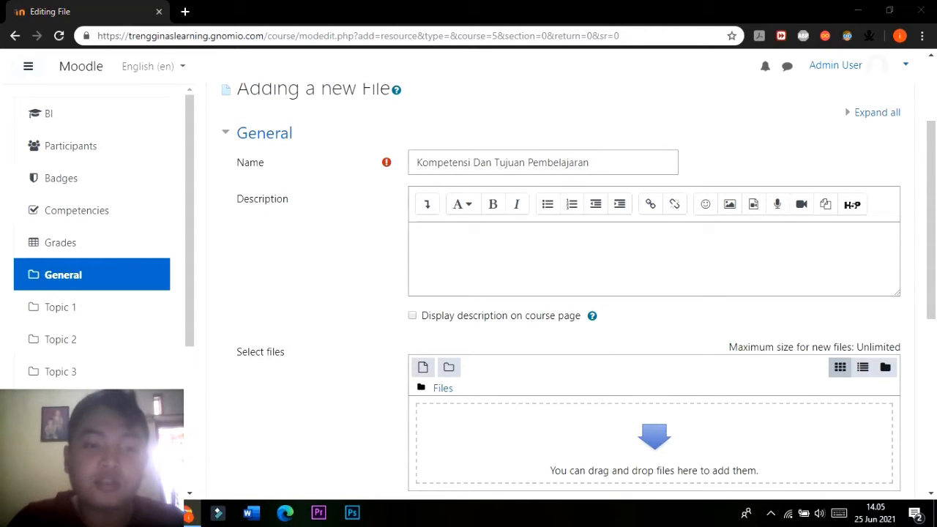
key("super+e")
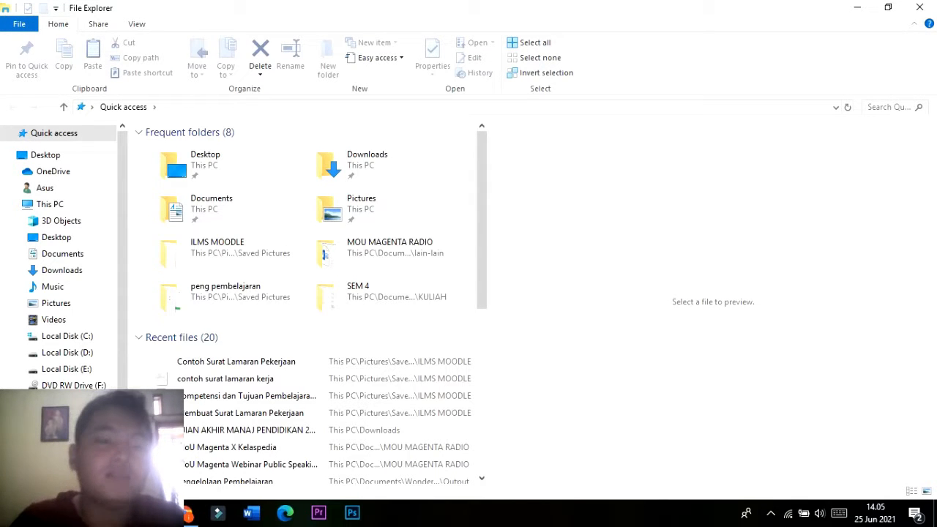
left_click(58, 304)
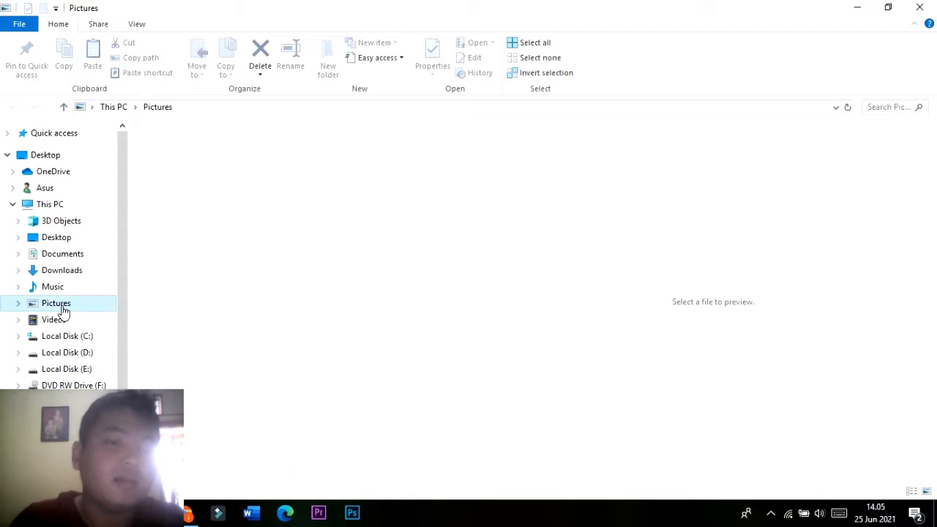
double_click(454, 178)
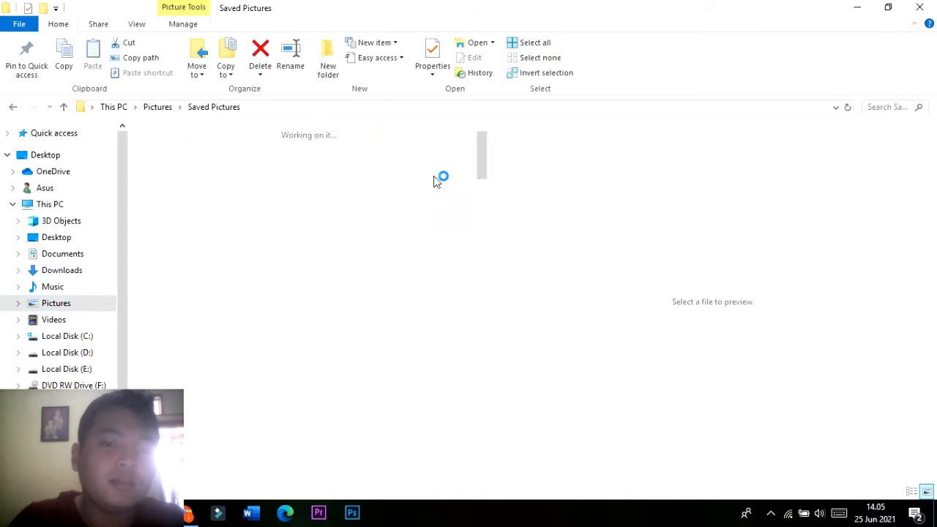
double_click(331, 167)
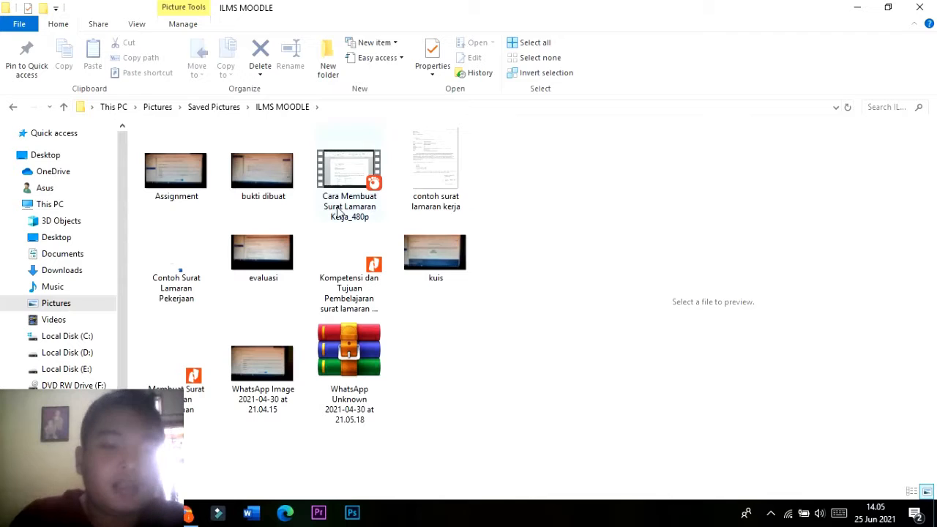
Add the Kompetensi dan Tujuan Pembelajaran surat lamaran PDF to the new File resource's files and review the form.
left_click(350, 270)
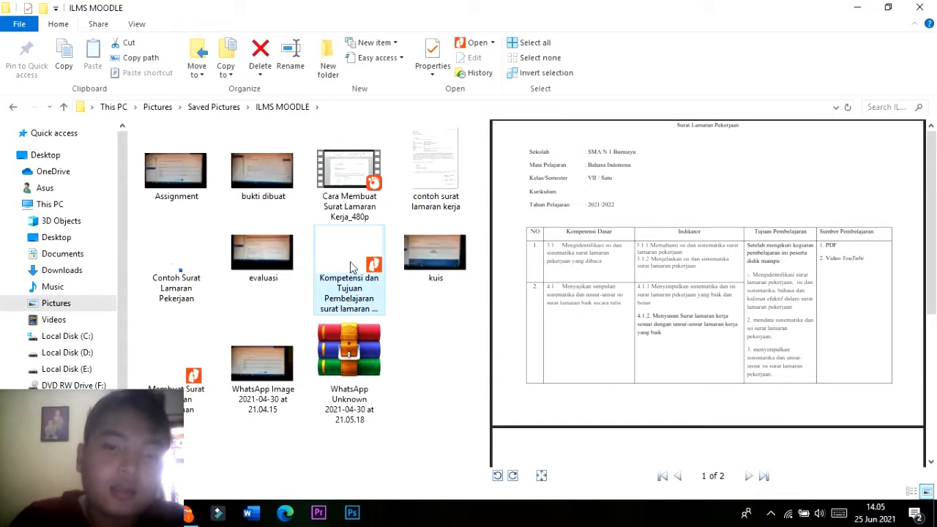
left_click_drag(350, 268, 654, 473)
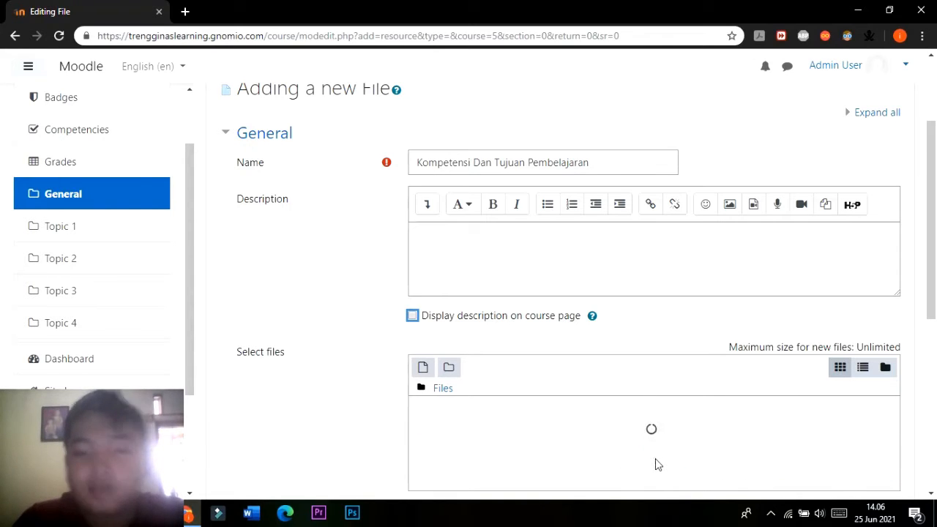
scroll(655, 461, "down", 5)
scroll(630, 454, "up", 2)
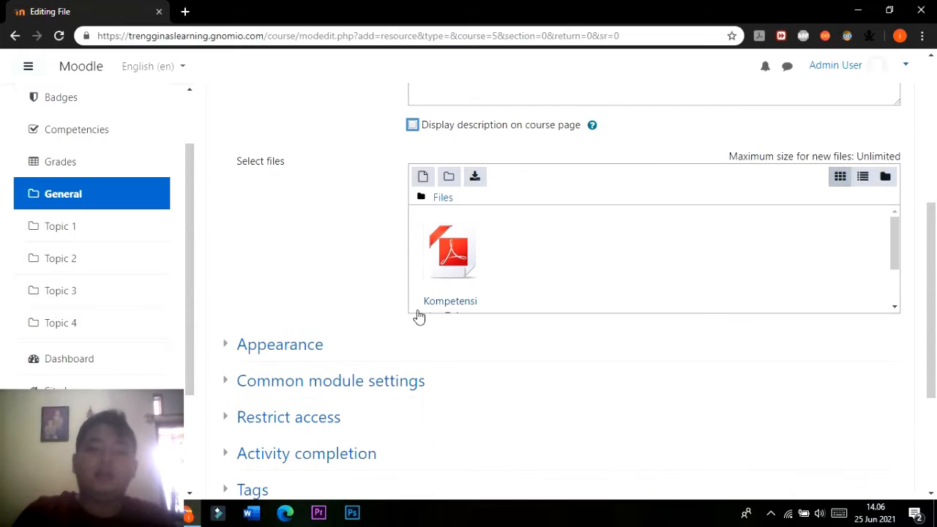
scroll(451, 287, "down", 2)
scroll(535, 293, "down", 3)
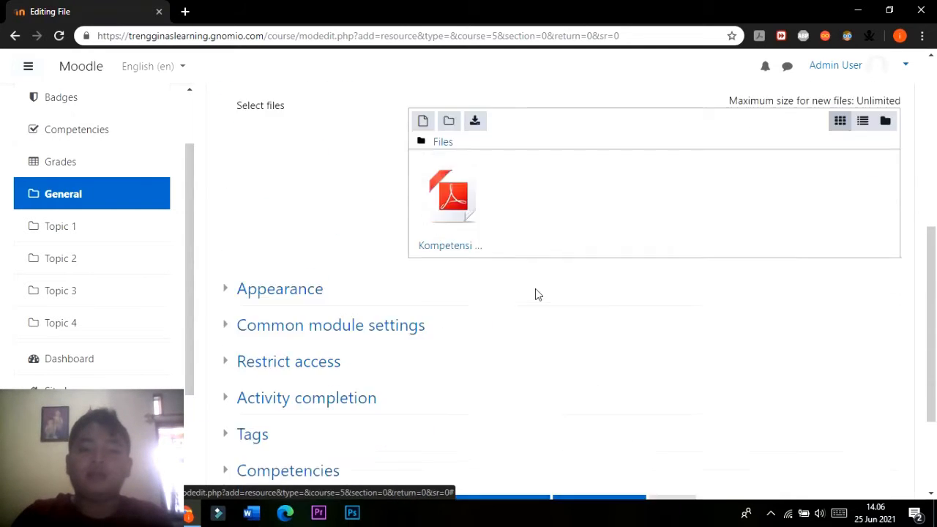
scroll(555, 310, "up", 1)
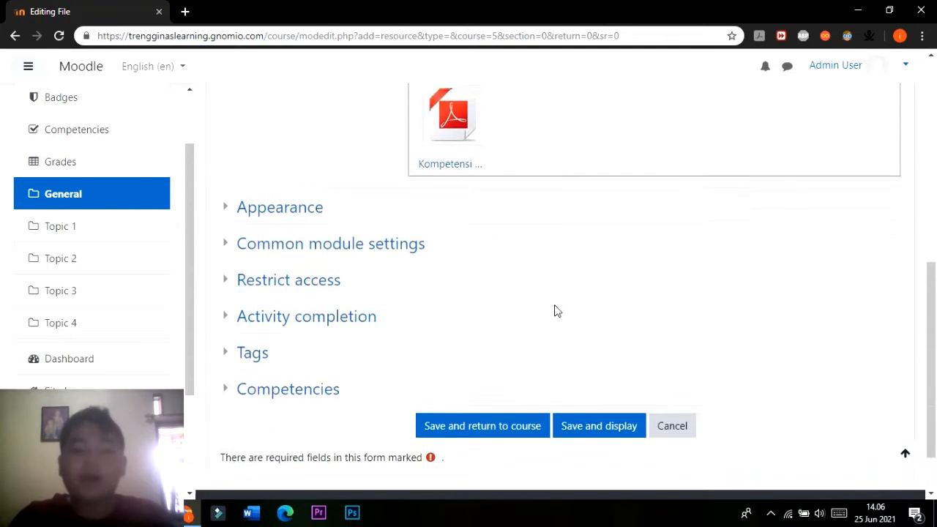
scroll(554, 309, "down", 1)
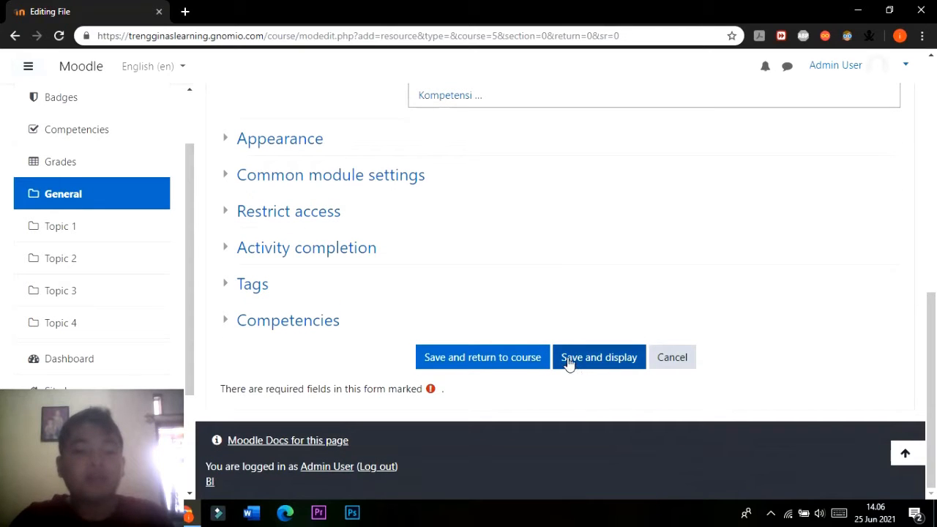
scroll(587, 355, "up", 3)
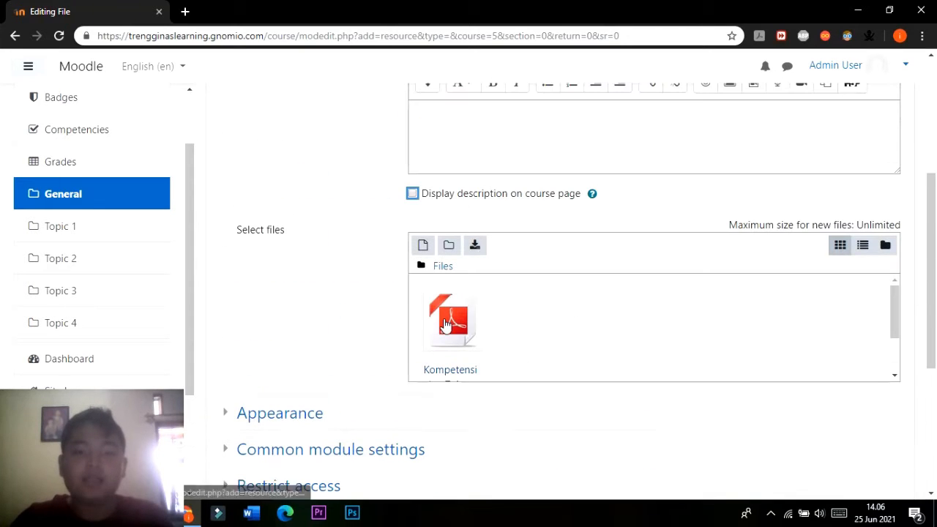
Save and display the Kompetensi Dan Tujuan Pembelajaran file resource and return to the course's General section.
scroll(563, 320, "up", 4)
scroll(561, 322, "down", 7)
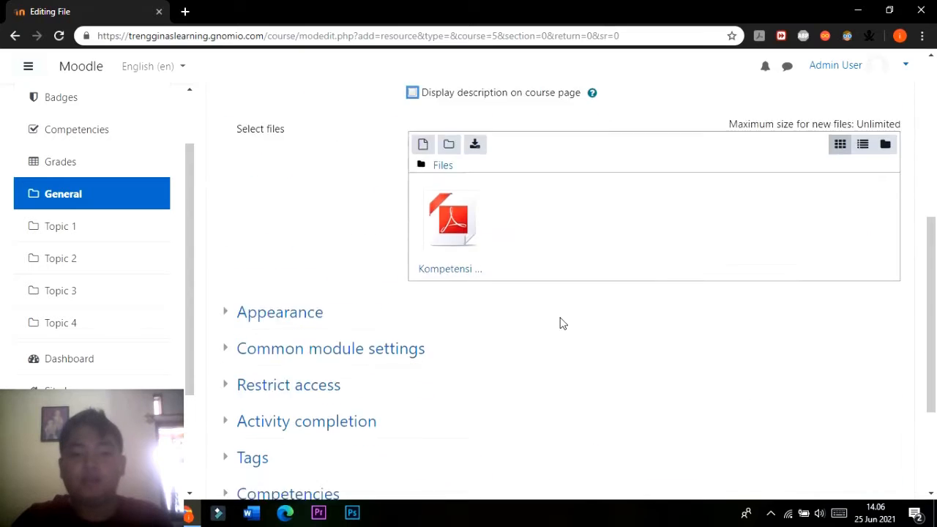
left_click(588, 364)
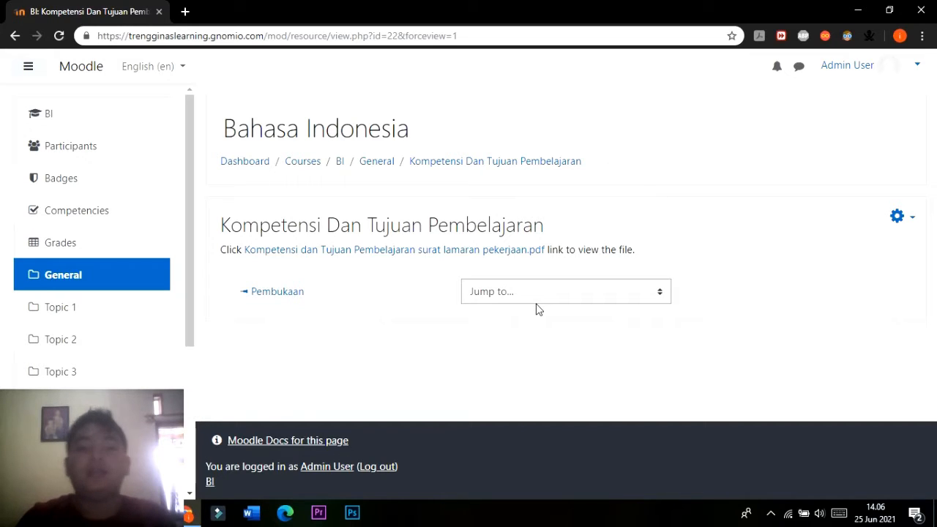
left_click(379, 165)
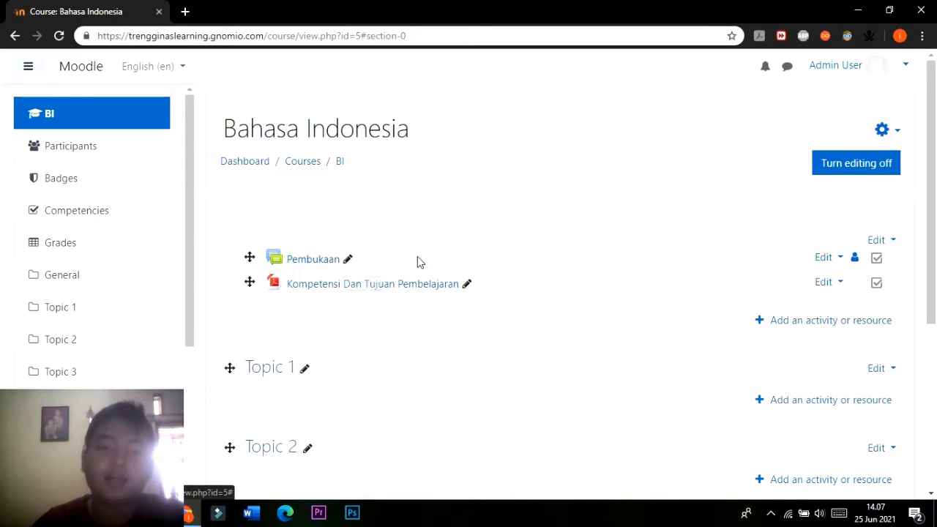
Open the settings of the Pembukaan forum in the General section for editing.
left_click(828, 260)
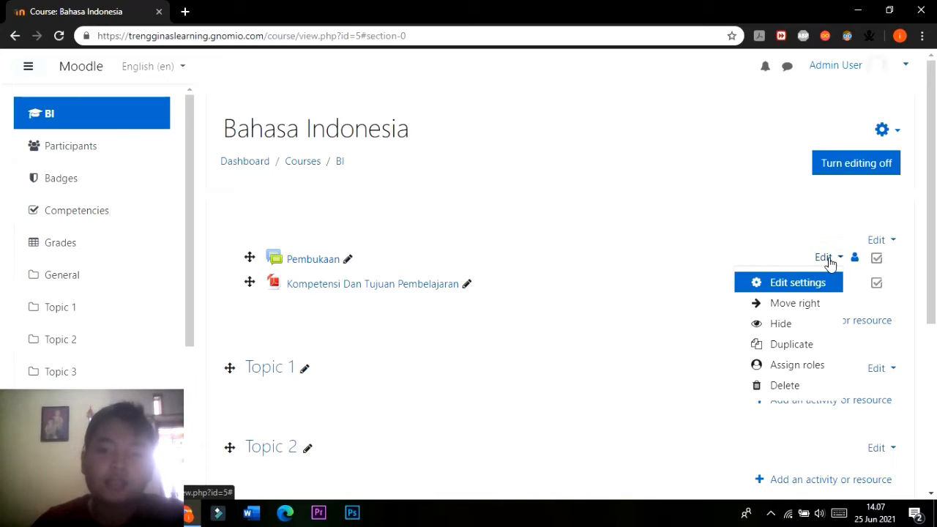
left_click(825, 284)
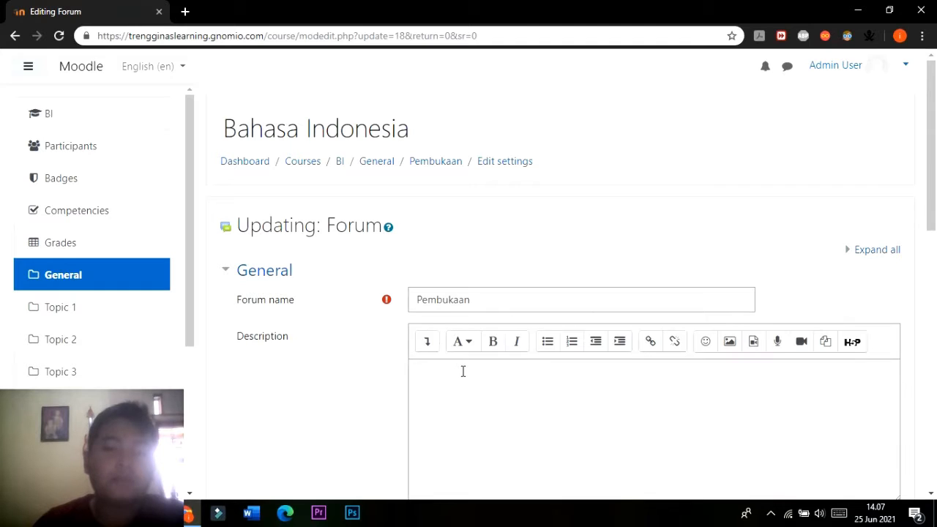
scroll(438, 336, "down", 1)
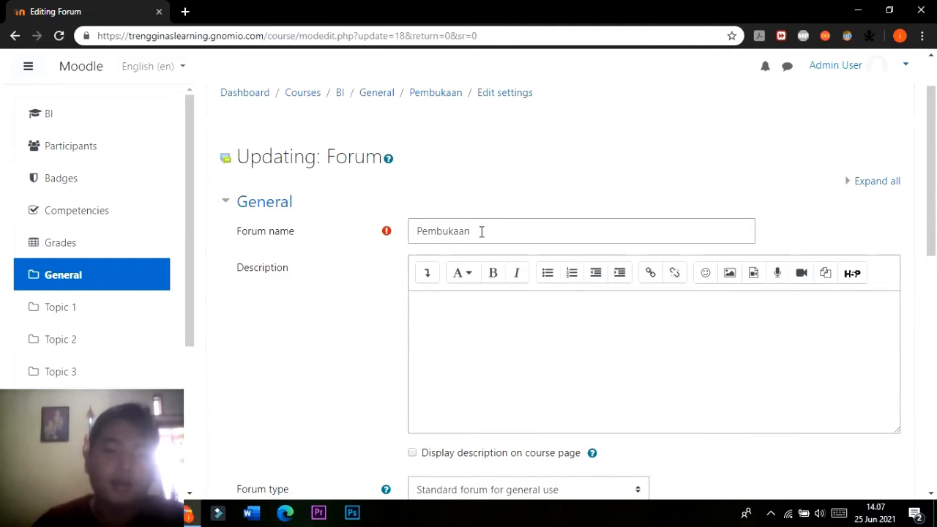
Begin the Pembukaan forum's description with the greeting "Halo Teman-teman semua pa kabar kalian pagi ini".
left_click(496, 341)
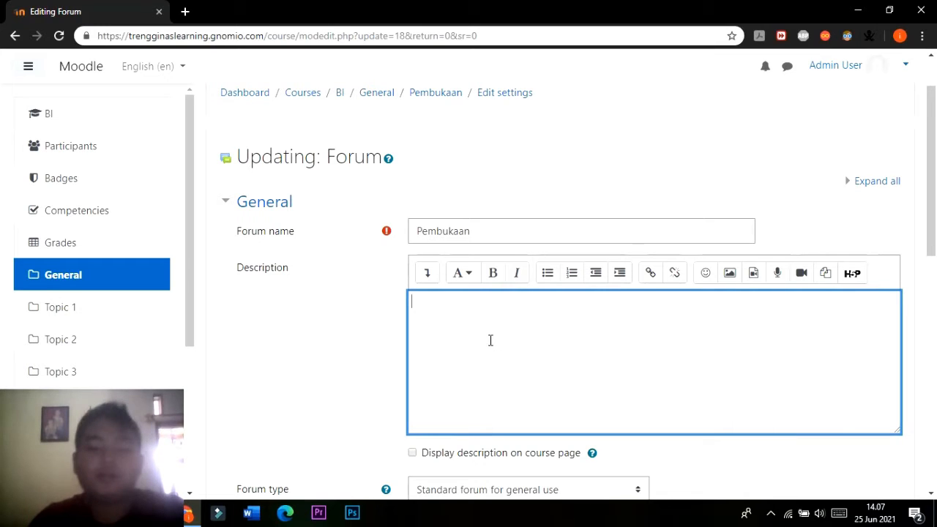
type("Hal")
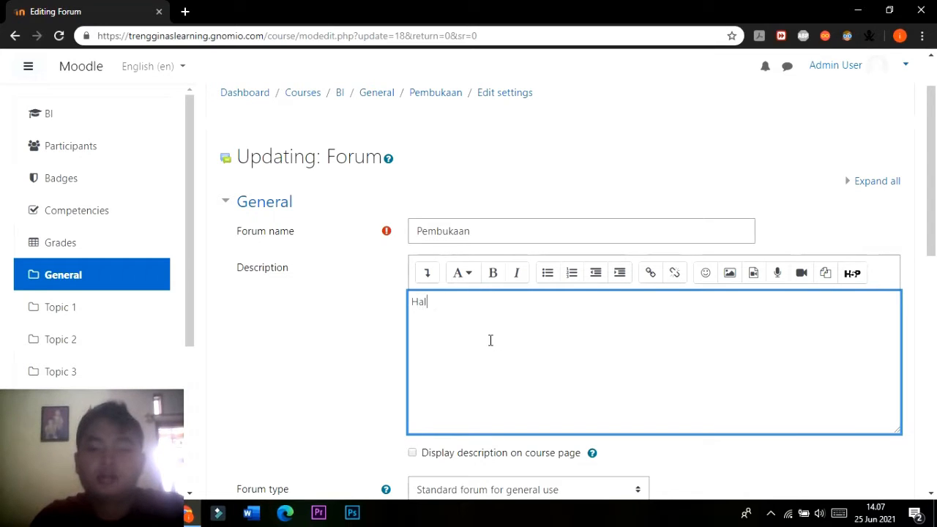
type("o Teman")
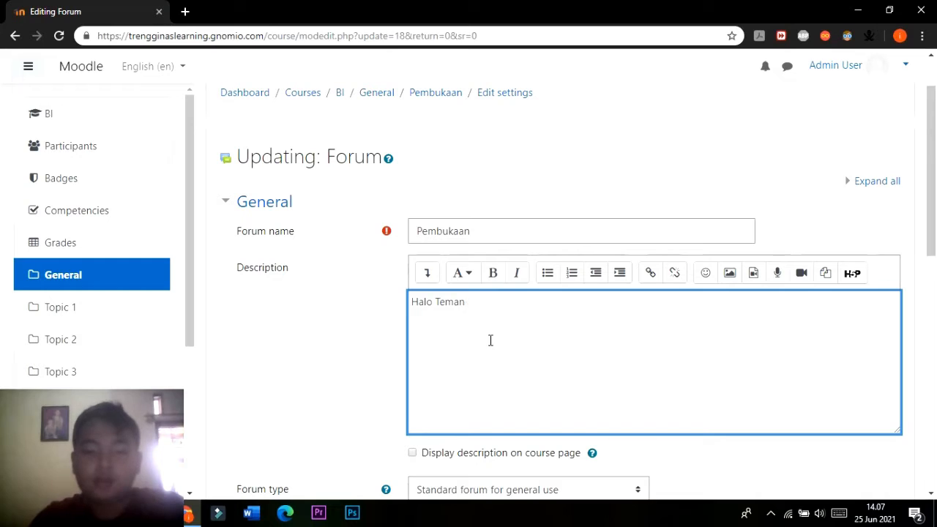
type("semua ")
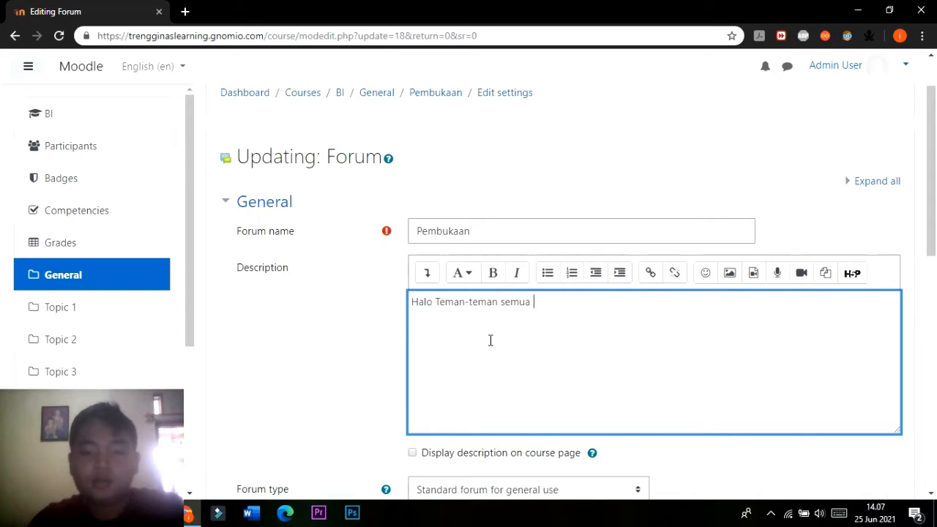
type("pa b")
key("BackSpace")
key("BackSpace")
key("BackSpace")
key("BackSpace")
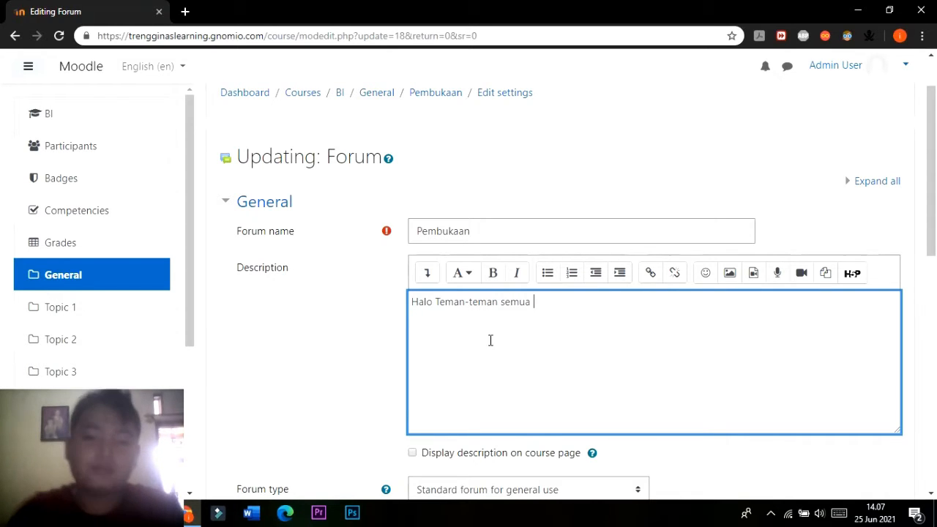
type("pa ")
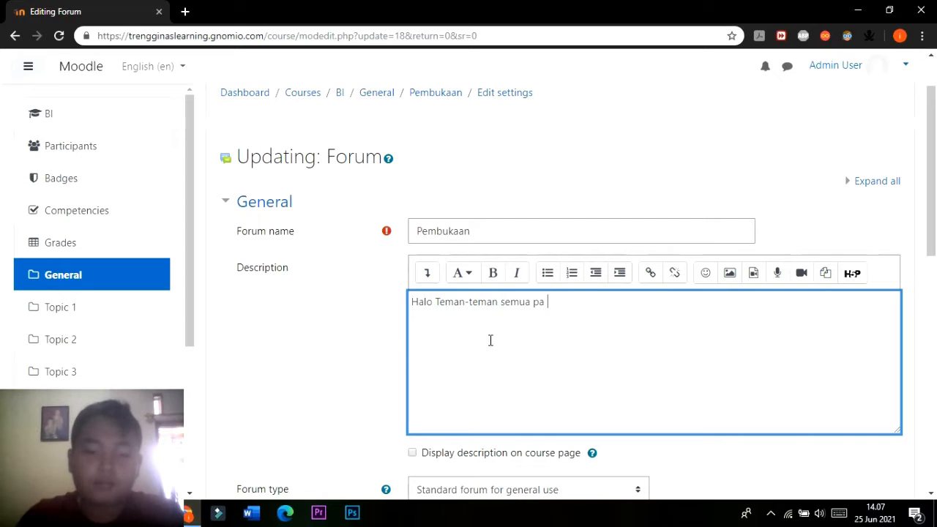
type("kabar kalian pagi ini")
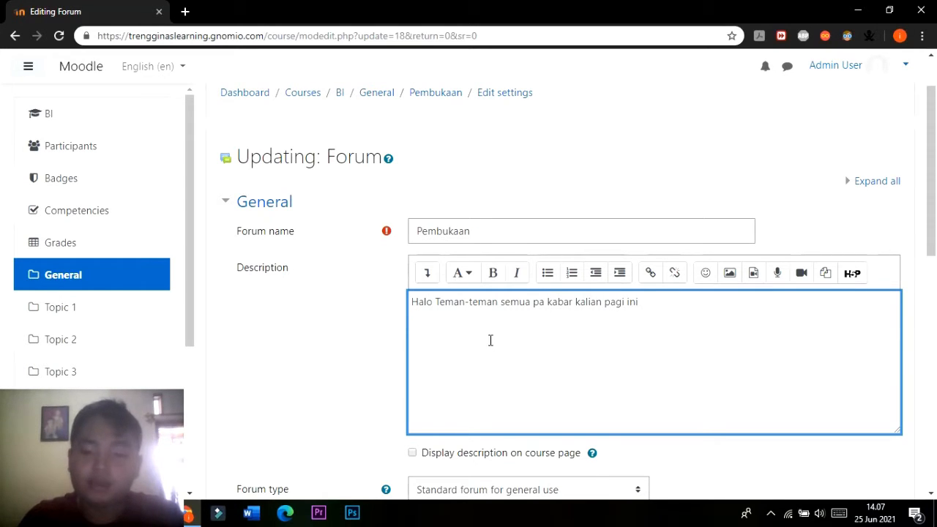
type("? semog")
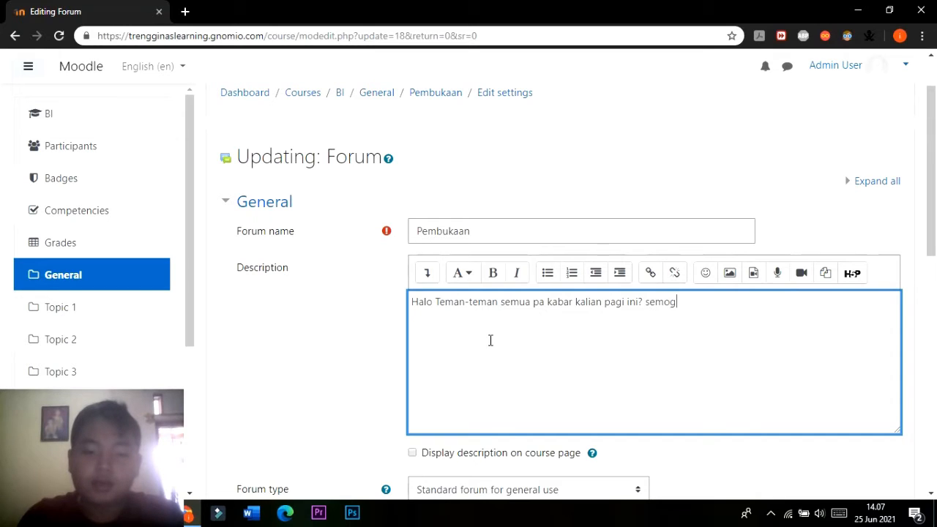
type("a kalian sem")
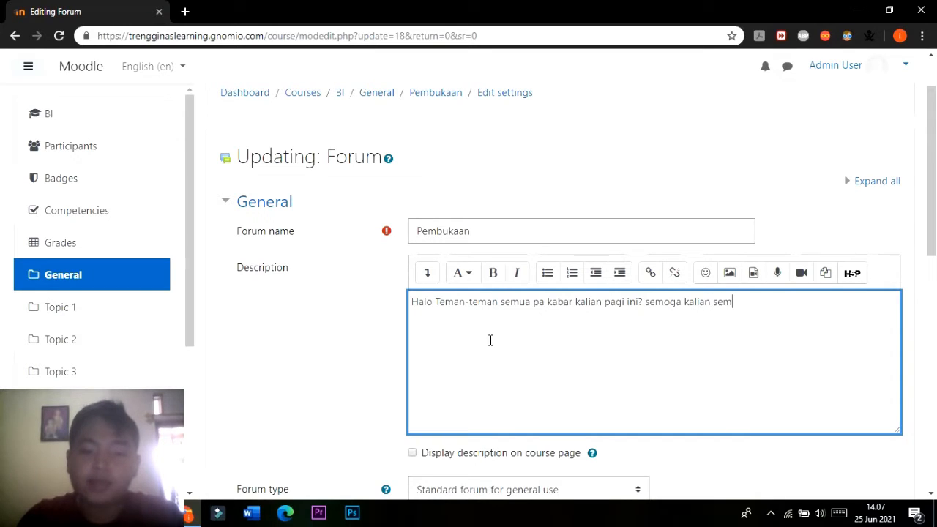
type("ua dalam k")
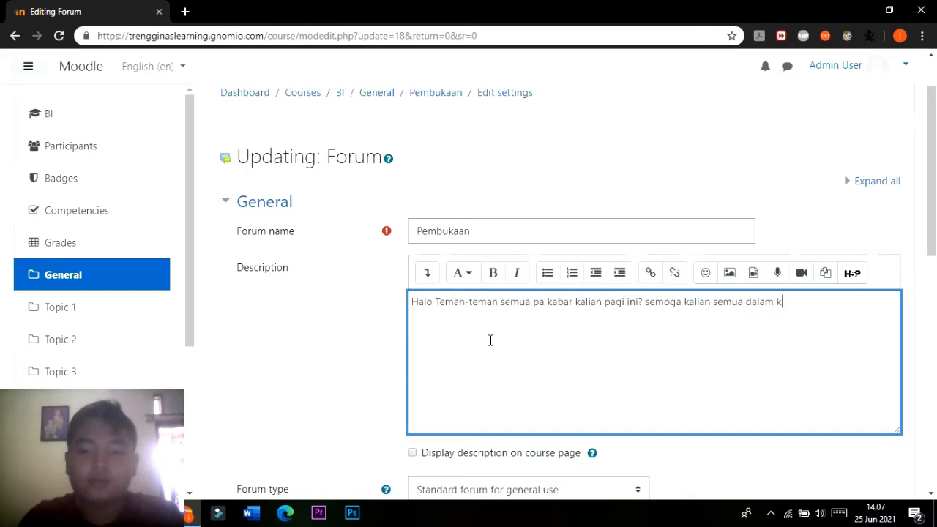
type("eadaan yang ")
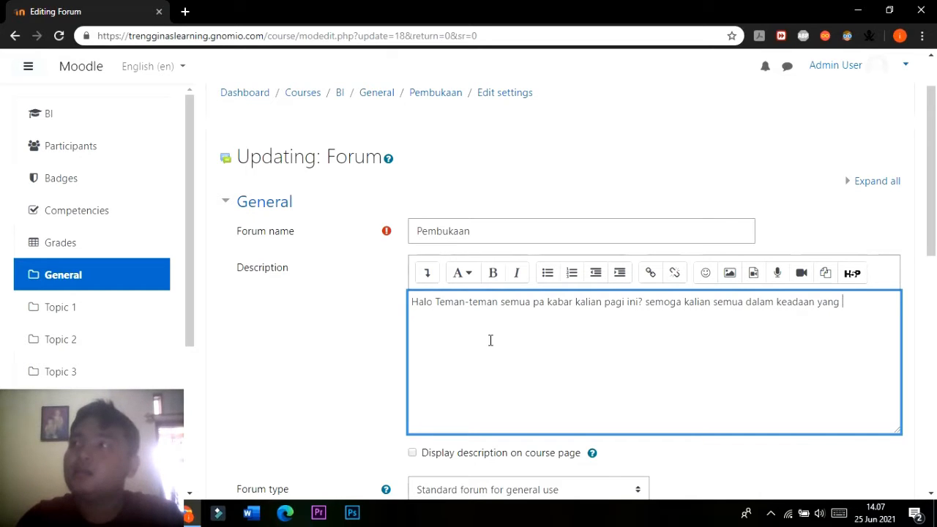
type("se")
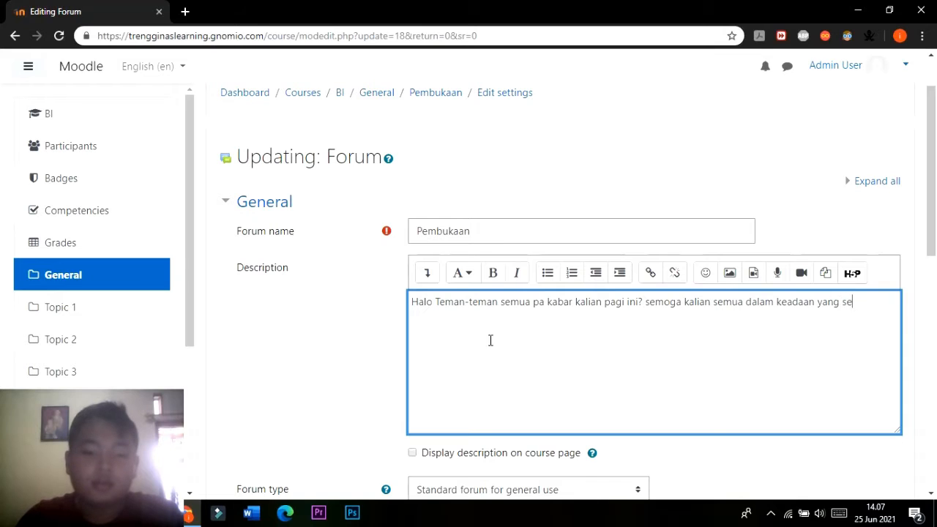
type("hat sel")
Continue the forum description with "? semoga kalian semua dalam keadaan yang sehat dan semangat selalu ya.".
key("BackSpace")
key("BackSpace")
key("BackSpace")
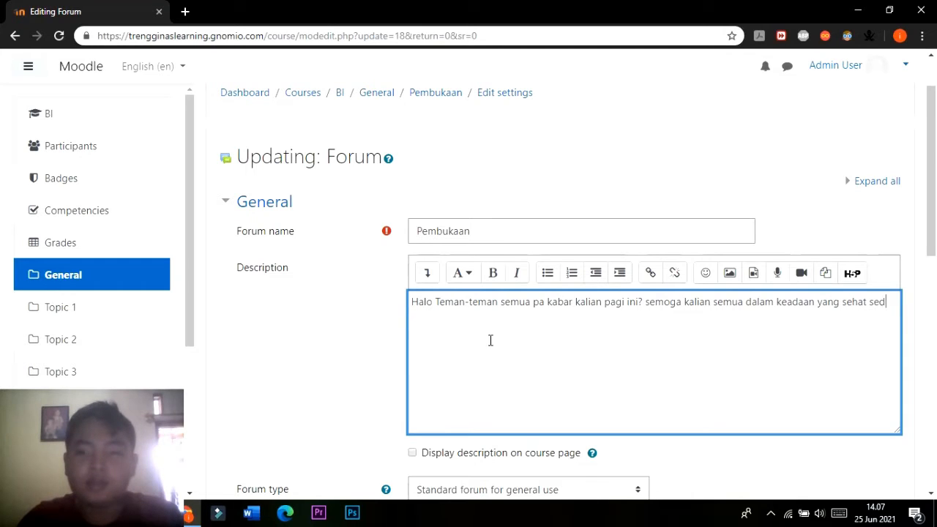
type("dan semangat selalu ya.")
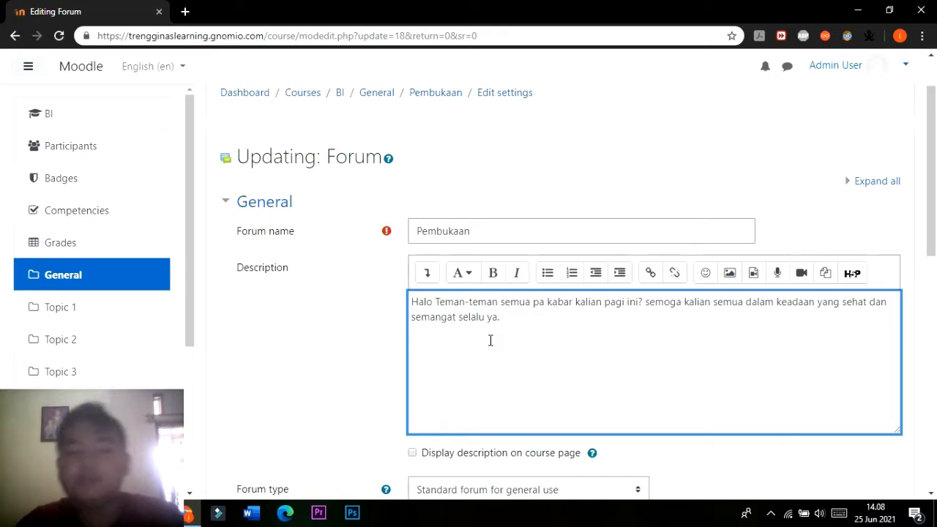
Finish the forum description with "pagi ini kita mempelajari materi surat lamaran pekerjaan. simak dengan baik ya".
type("pagi i")
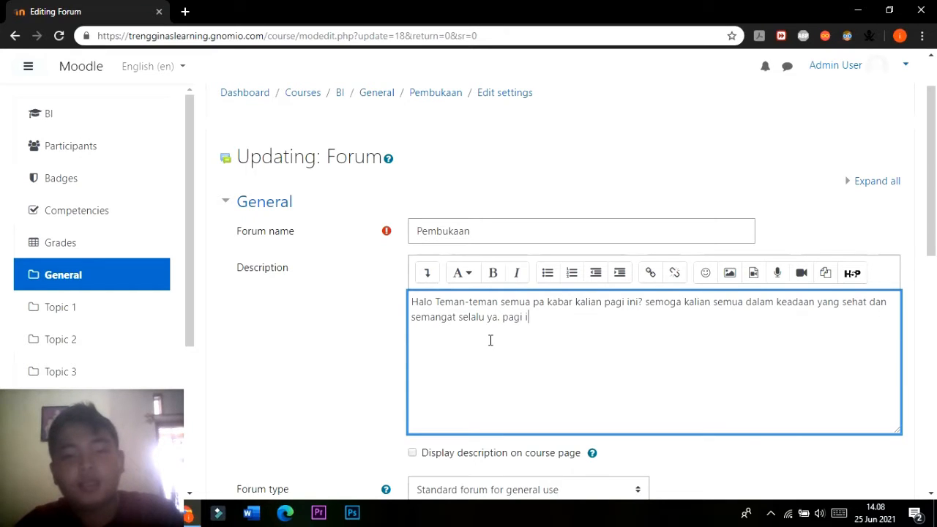
type("inni kita mempel")
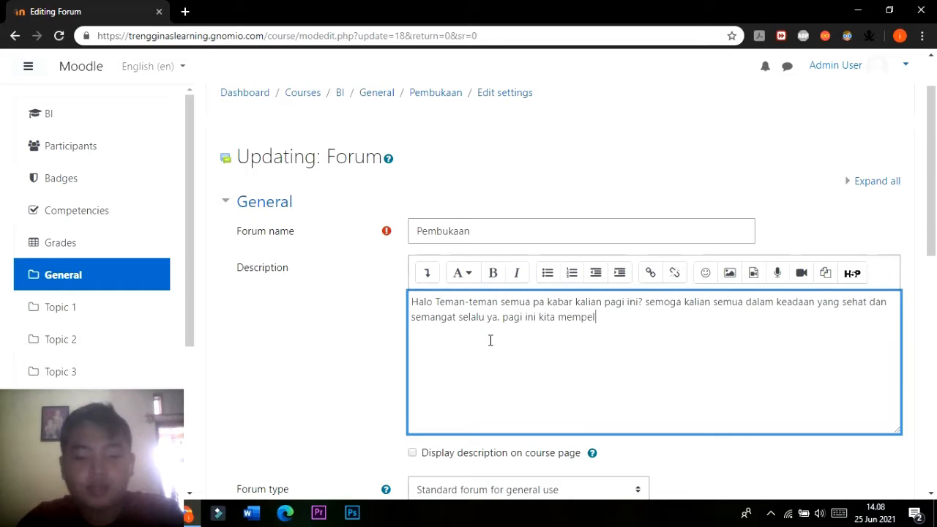
type("jari")
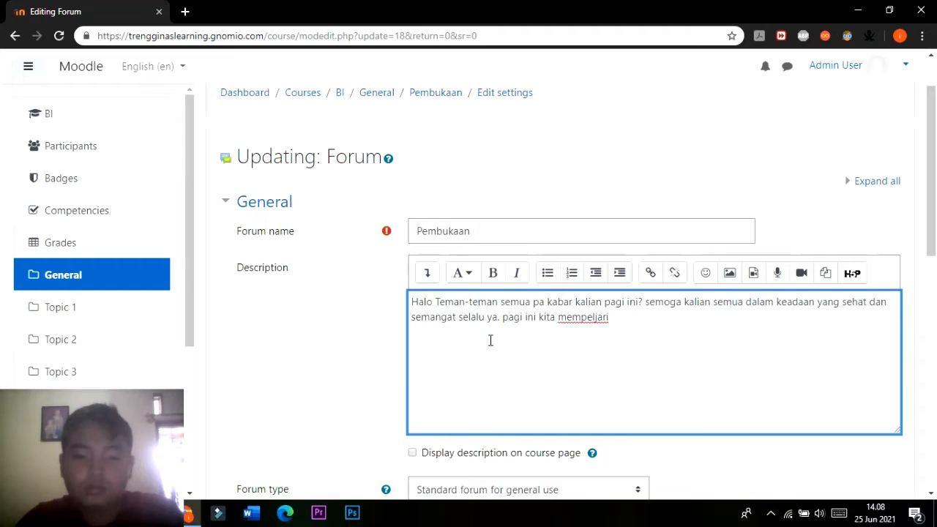
key("BackSpace")
key("BackSpace")
key("BackSpace")
key("BackSpace")
type("ajatr")
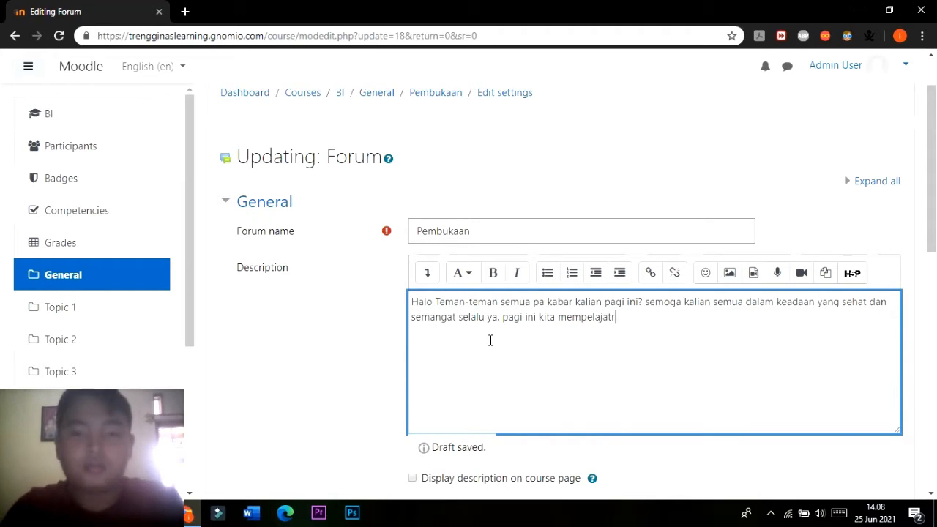
key("BackSpace")
key("BackSpace")
type("ri materi s")
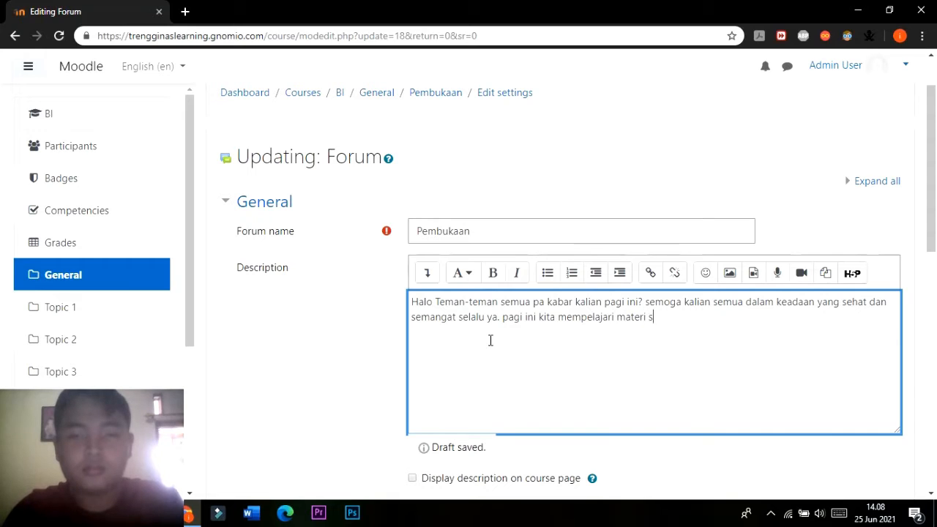
type("urat lama")
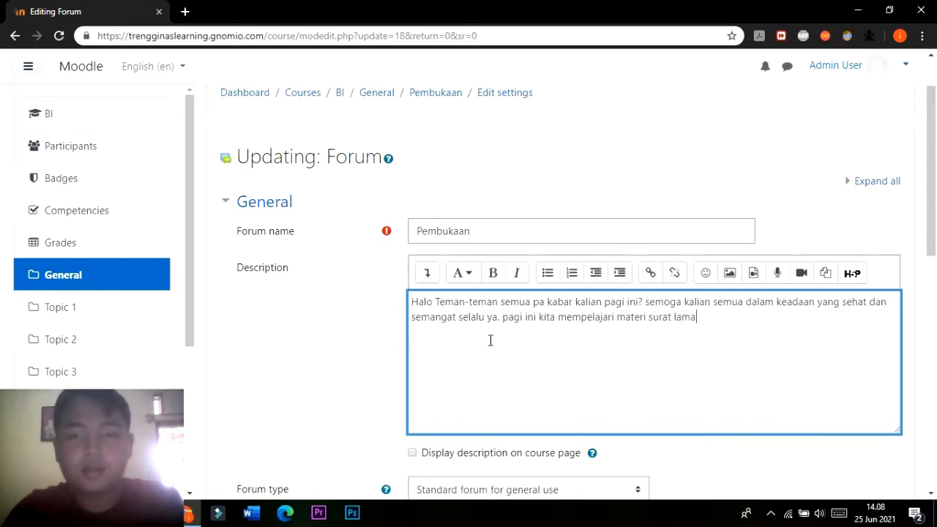
type("ran perker")
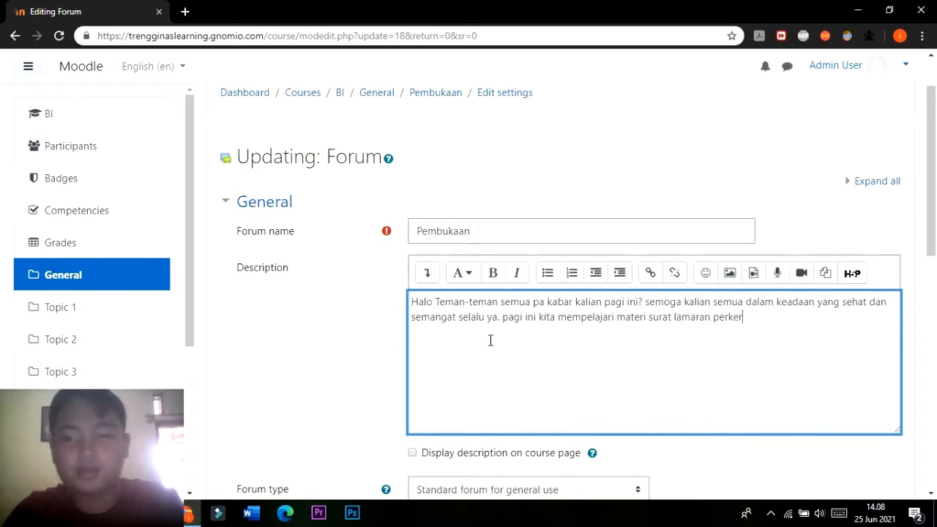
key("BackSpace")
key("BackSpace")
key("BackSpace")
key("BackSpace")
type("kerjaan")
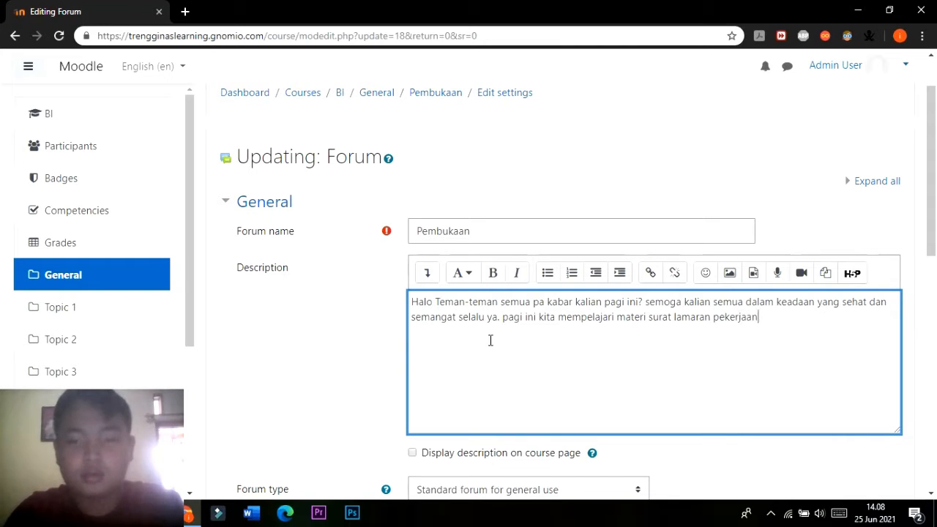
type(". simak d")
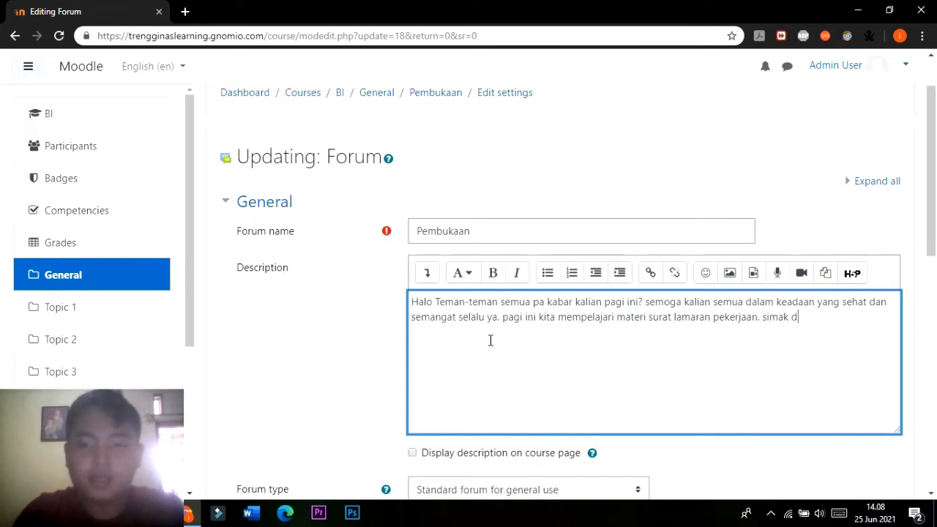
type("engan baik ya")
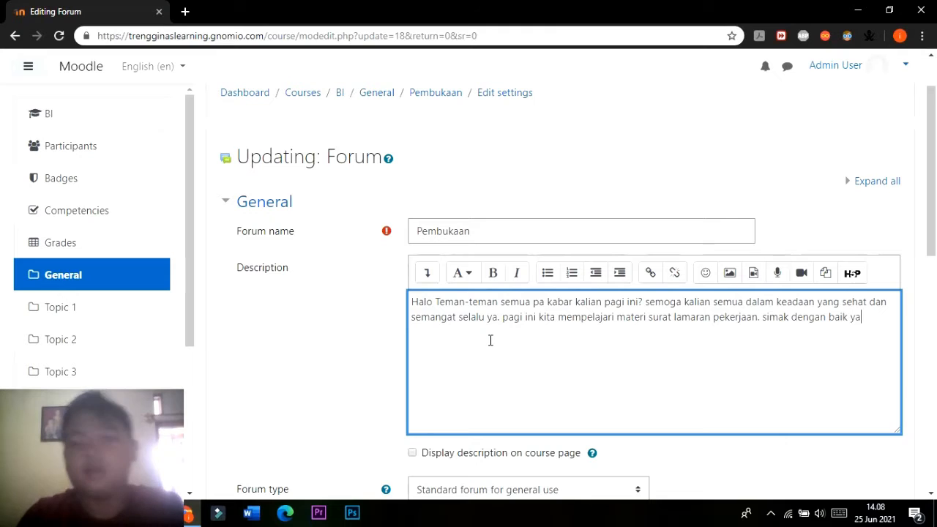
Review the remaining settings of the Pembukaan forum, then save the changes and display the forum.
scroll(455, 262, "down", 2)
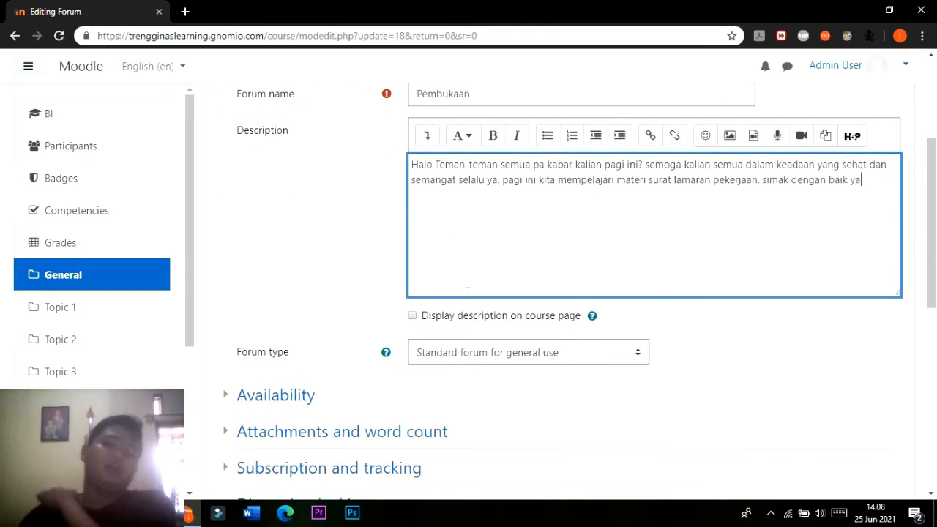
scroll(466, 291, "up", 3)
scroll(429, 341, "down", 2)
scroll(426, 340, "down", 10)
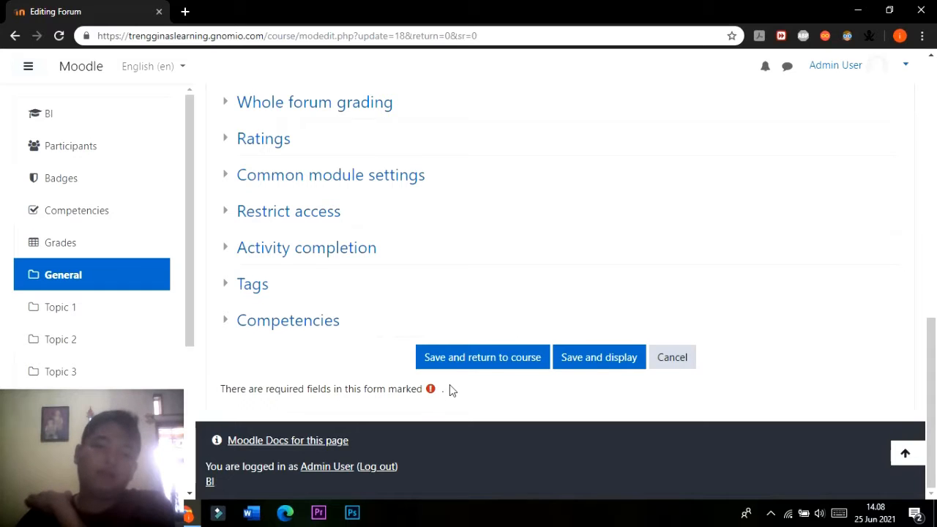
scroll(450, 386, "up", 12)
scroll(452, 371, "down", 10)
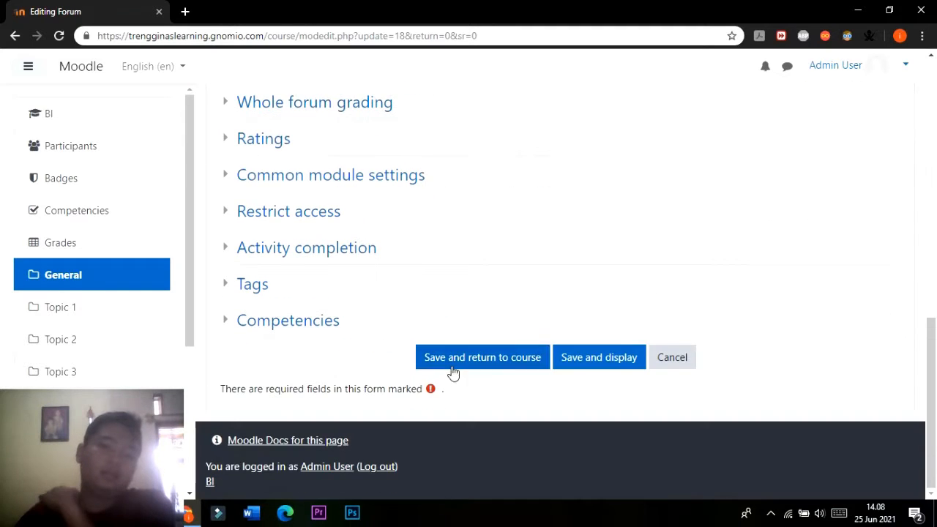
scroll(625, 329, "up", 10)
scroll(623, 305, "down", 10)
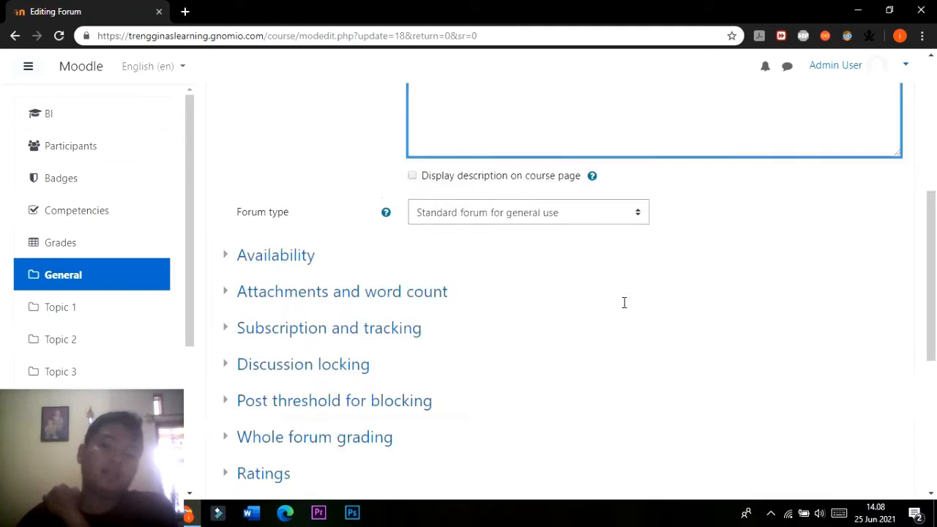
left_click(611, 361)
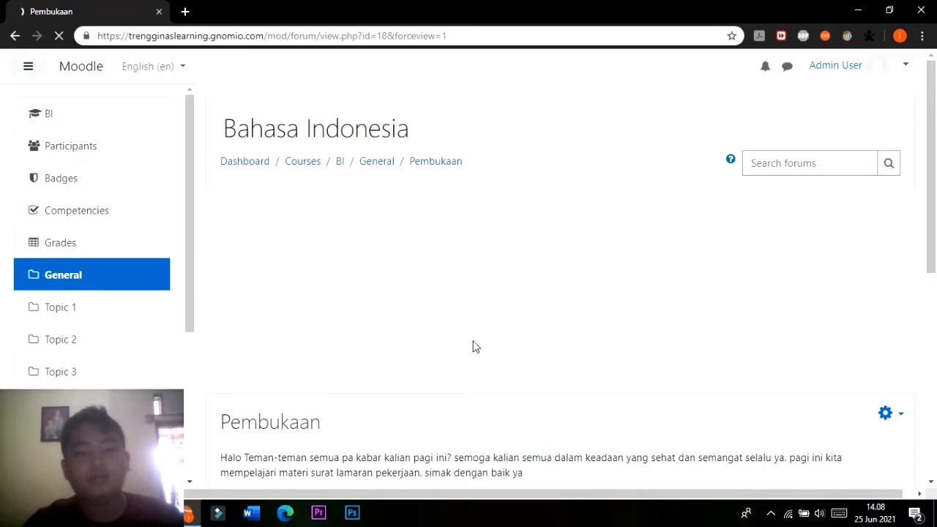
Check the Pembukaan forum's greeting text on its page, then return to the Bahasa Indonesia course's General section.
scroll(357, 372, "down", 1)
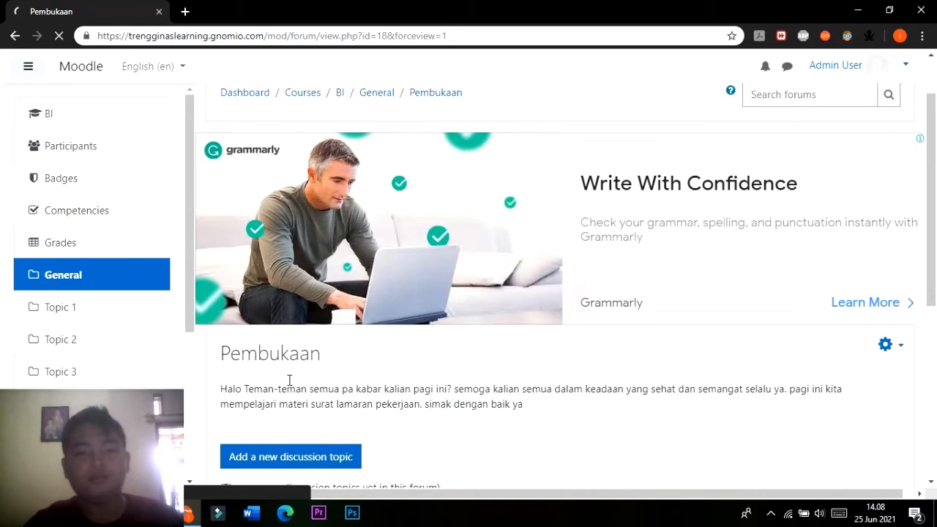
scroll(297, 327, "down", 2)
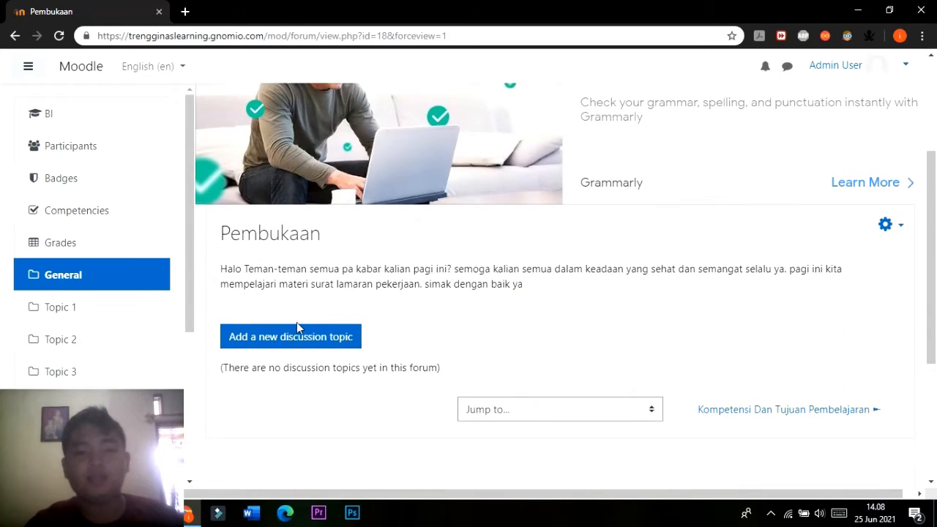
scroll(440, 292, "up", 3)
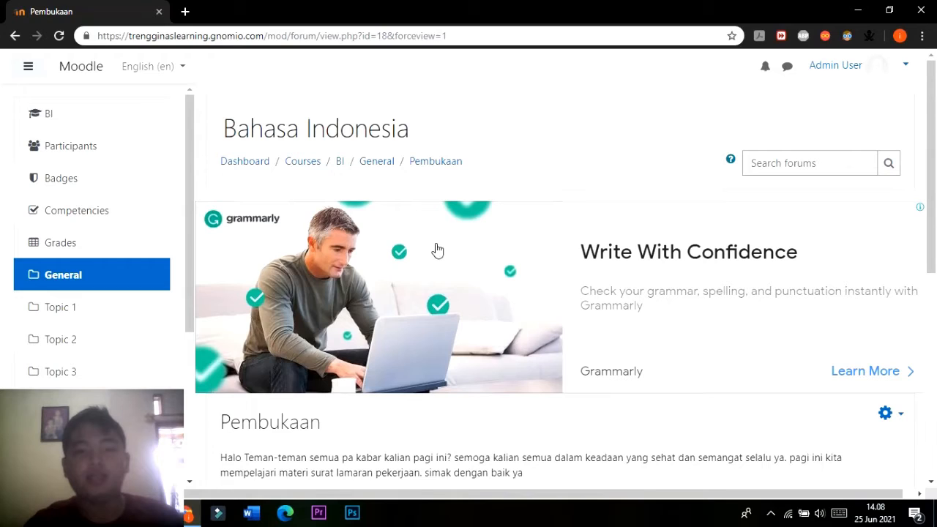
left_click(376, 160)
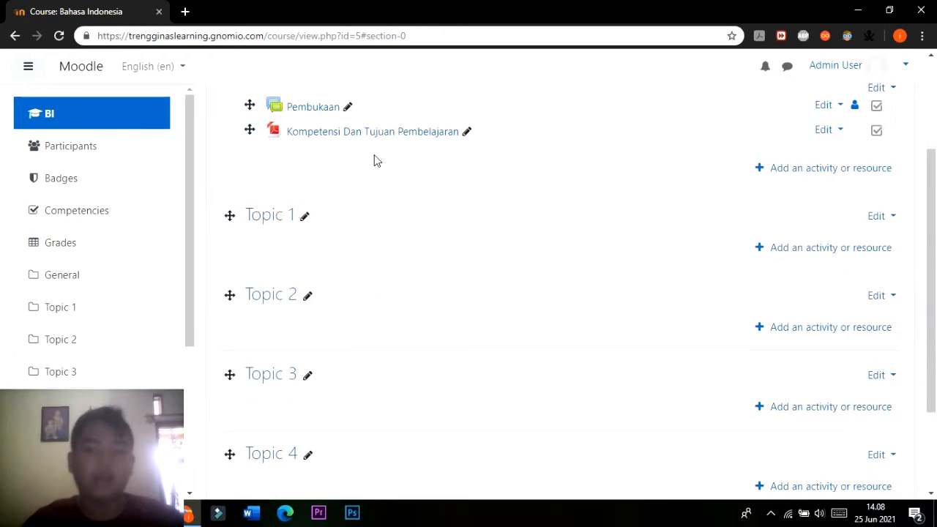
scroll(374, 161, "up", 2)
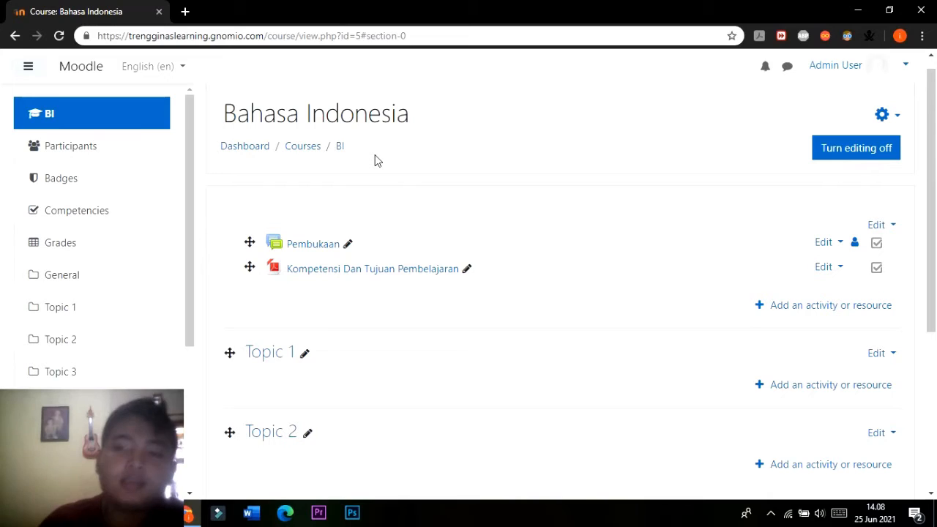
Reopen the Pembukaan forum from the course page, proofread its description, and go back to the General section.
left_click(331, 249)
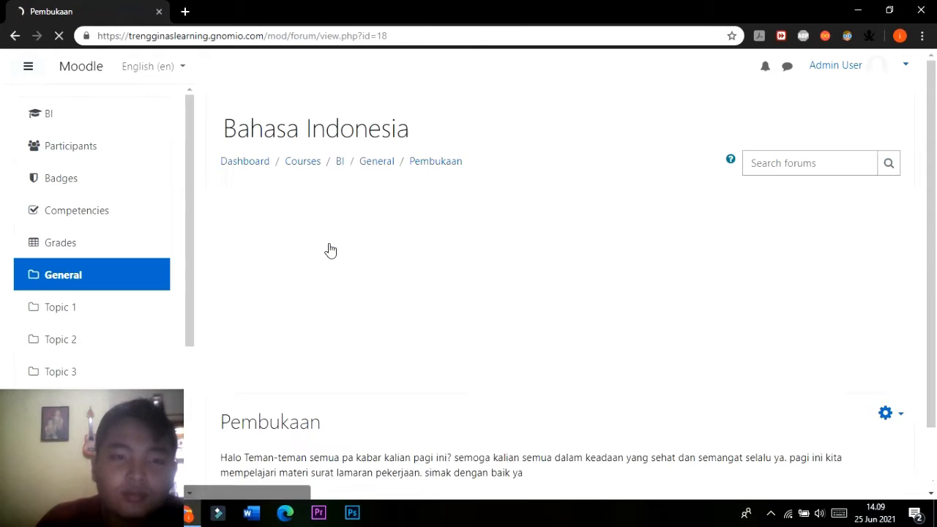
scroll(286, 335, "down", 2)
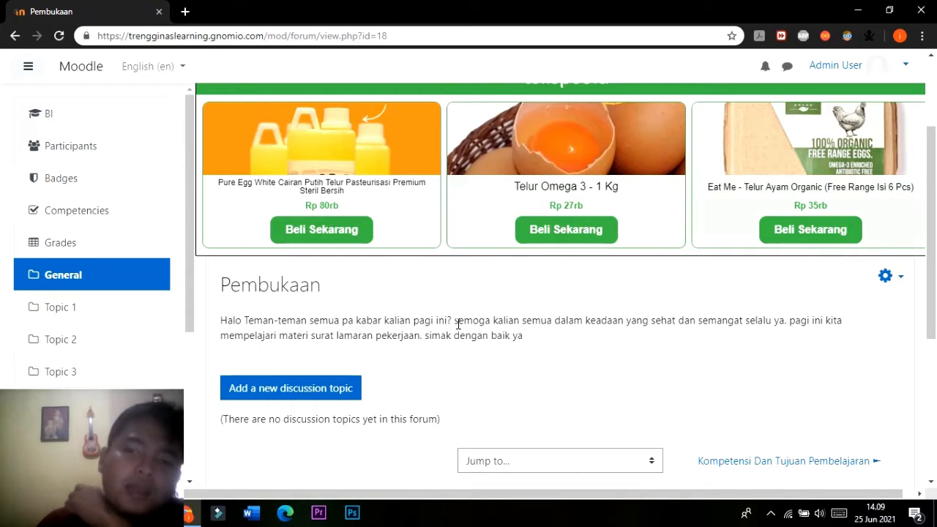
scroll(450, 293, "up", 3)
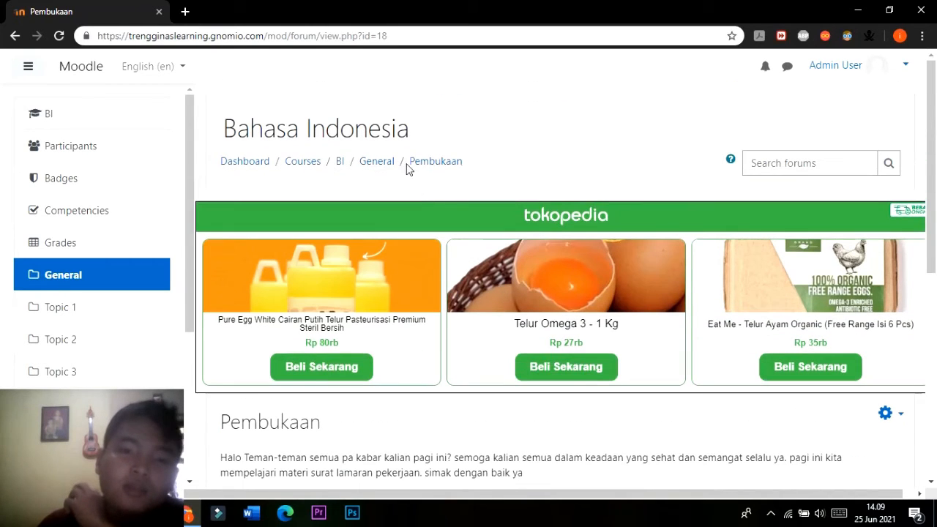
left_click(382, 170)
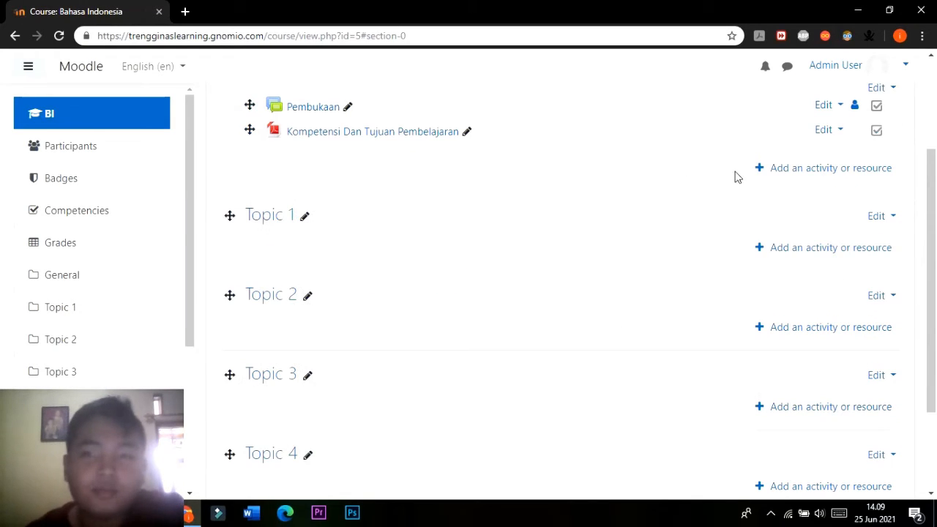
Open the Pembukaan forum's settings and correct "pa kabar" to "apa kabar" in the description.
left_click_drag(932, 372, 934, 287)
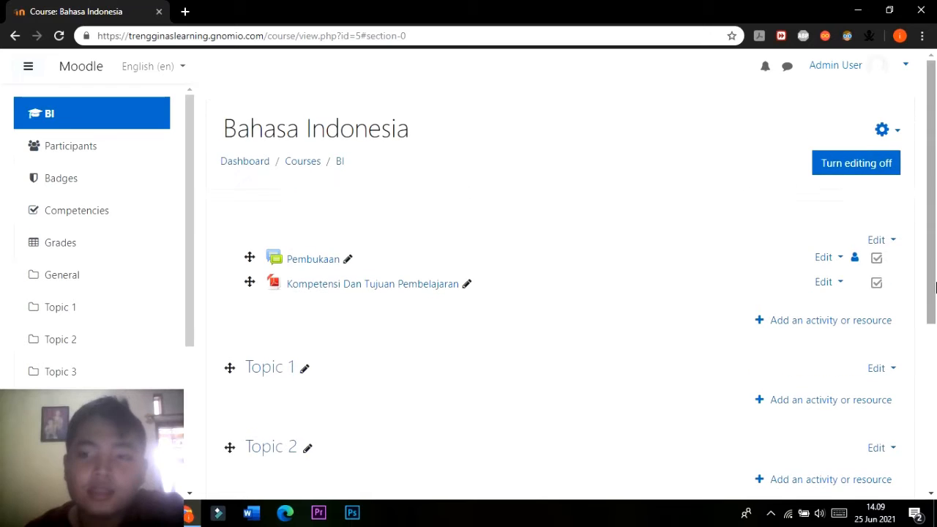
left_click(826, 258)
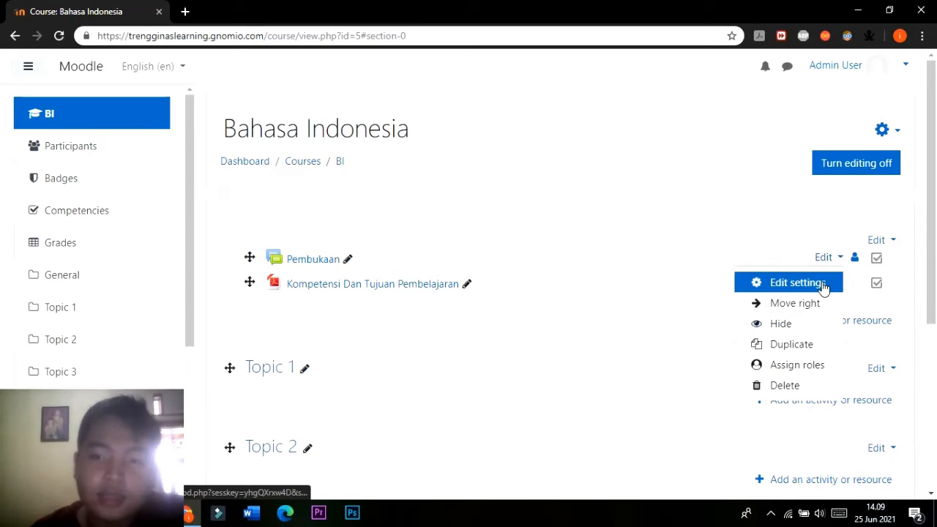
left_click(825, 286)
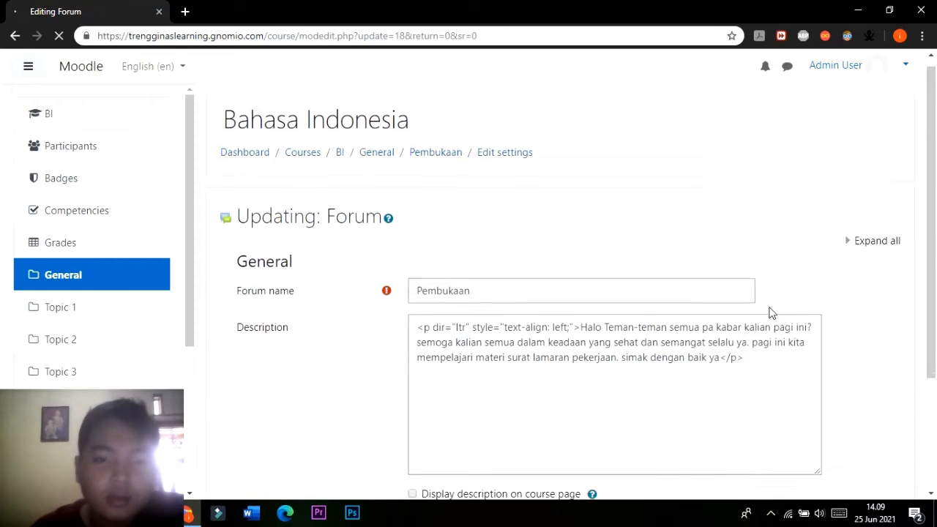
scroll(709, 277, "down", 2)
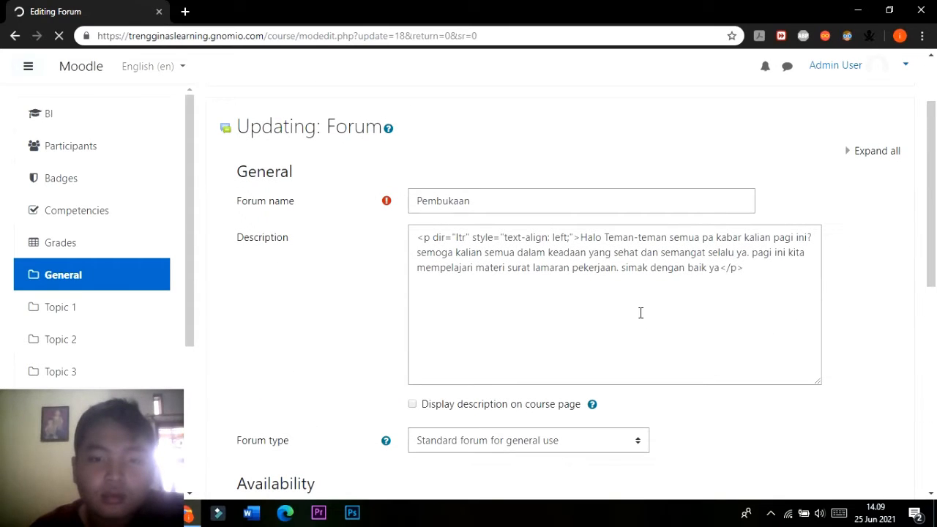
scroll(631, 306, "down", 2)
scroll(505, 256, "up", 2)
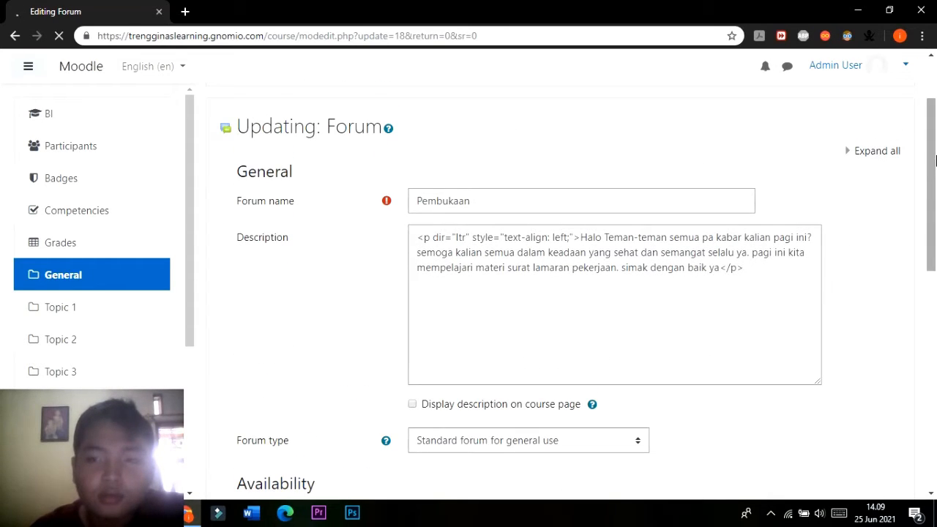
left_click_drag(934, 161, 936, 173)
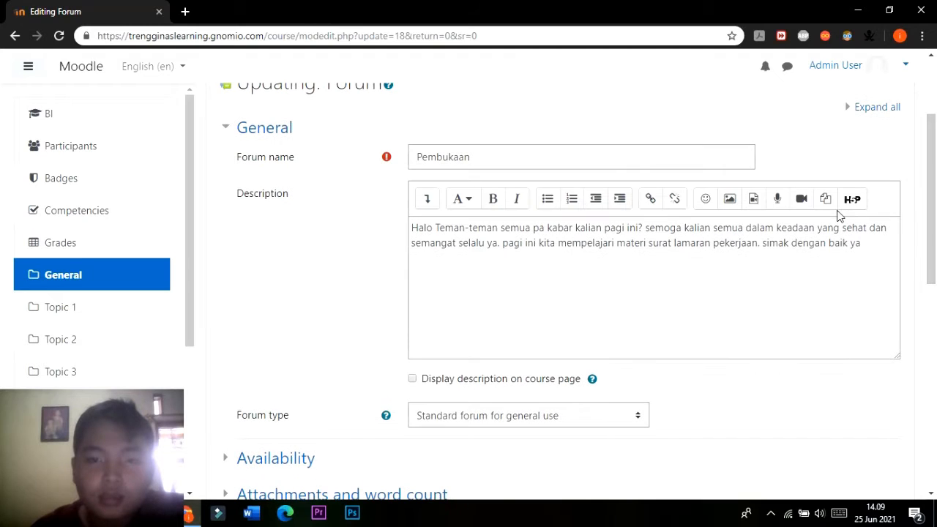
left_click(533, 227)
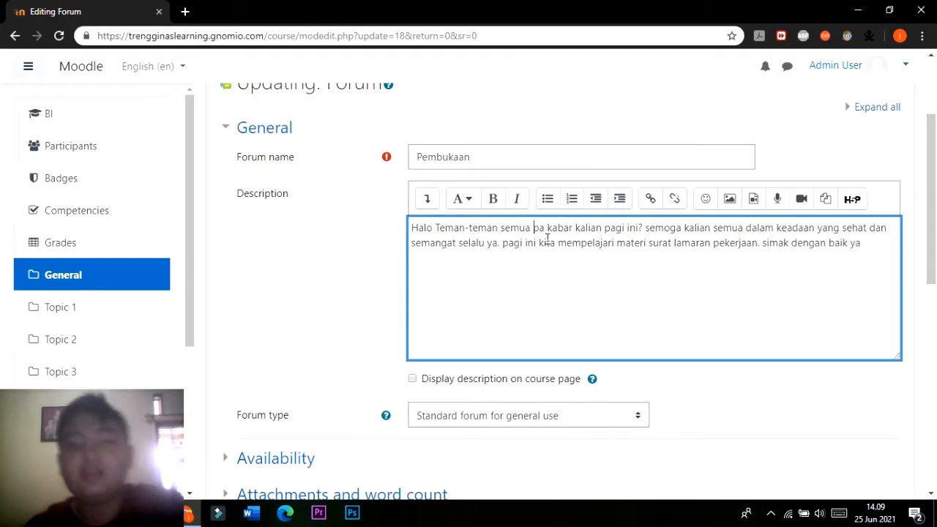
type("a")
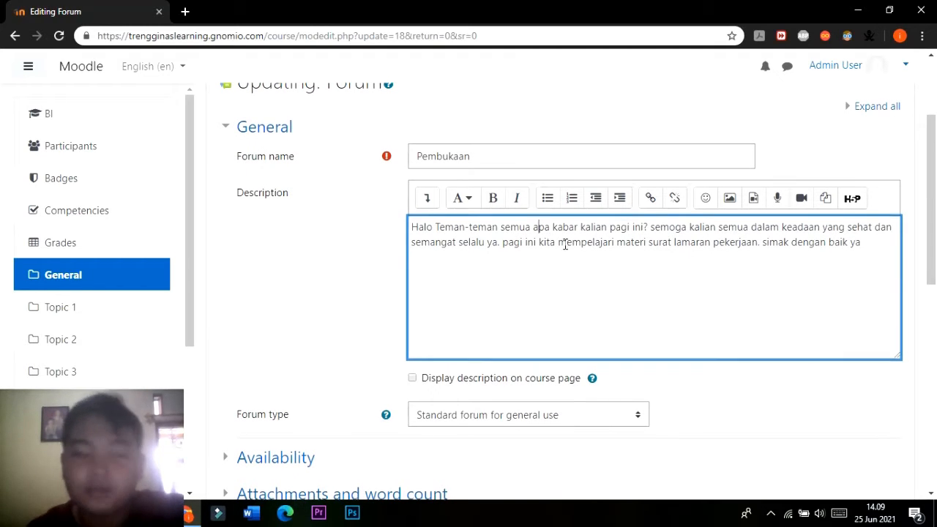
Enable displaying the Pembukaan forum's description on the course page, then save and display the forum.
scroll(565, 243, "down", 2)
left_click(413, 242)
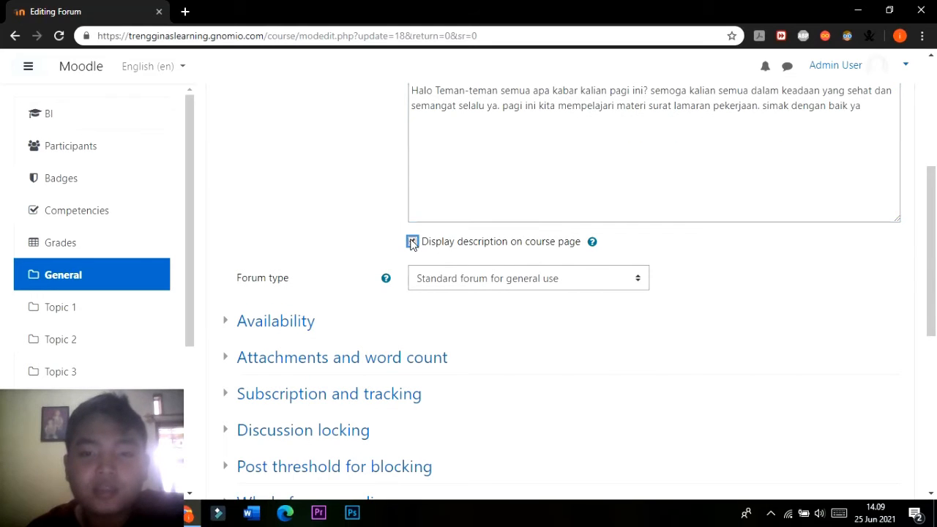
scroll(512, 238, "up", 3)
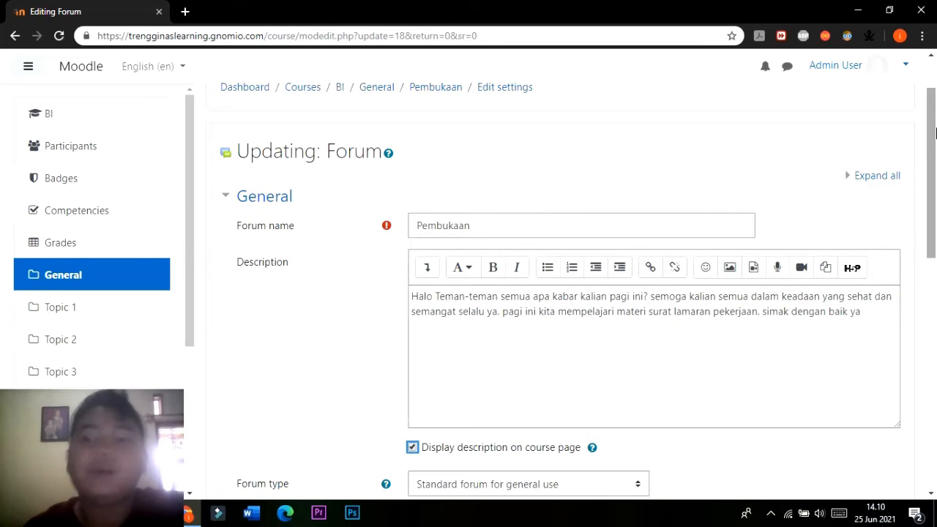
left_click_drag(932, 141, 932, 372)
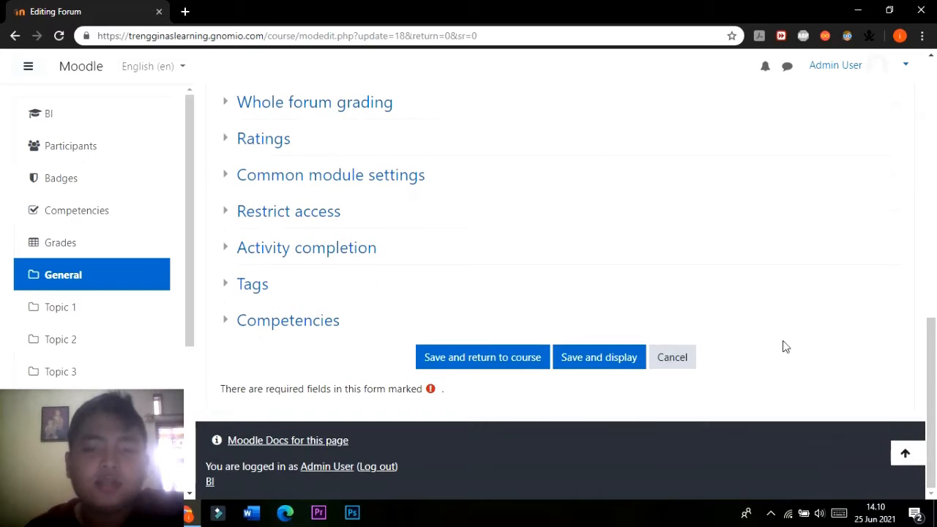
left_click(600, 359)
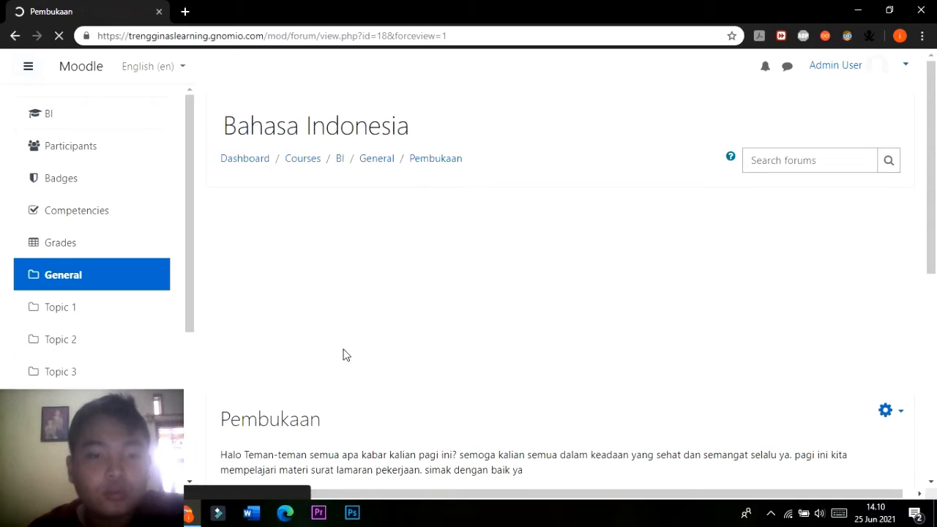
Check the corrected forum description, then return to the General section to see how it appears on the course page.
scroll(346, 374, "down", 2)
scroll(454, 293, "down", 1)
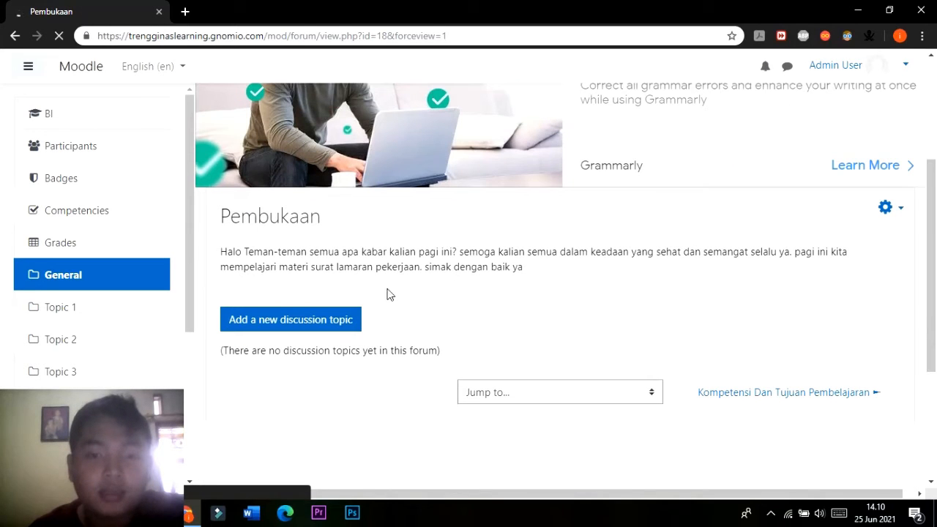
scroll(534, 241, "up", 3)
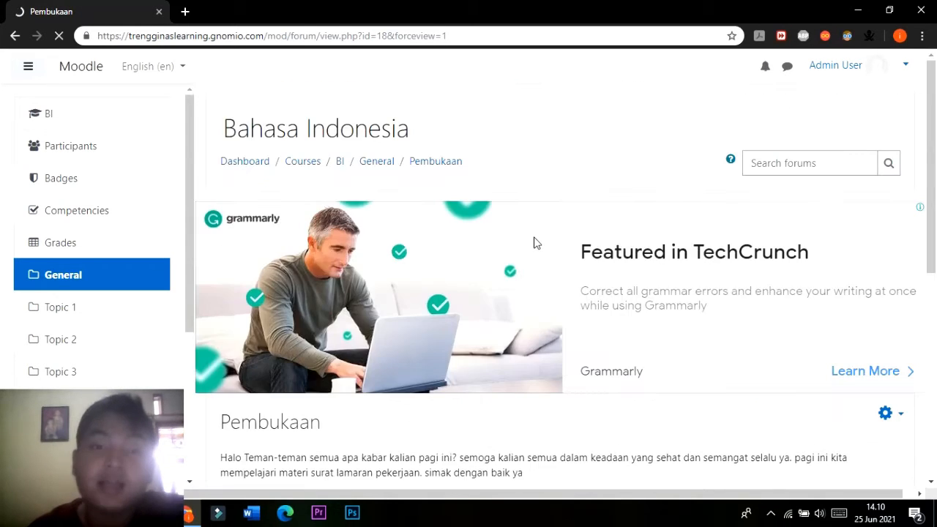
left_click(371, 163)
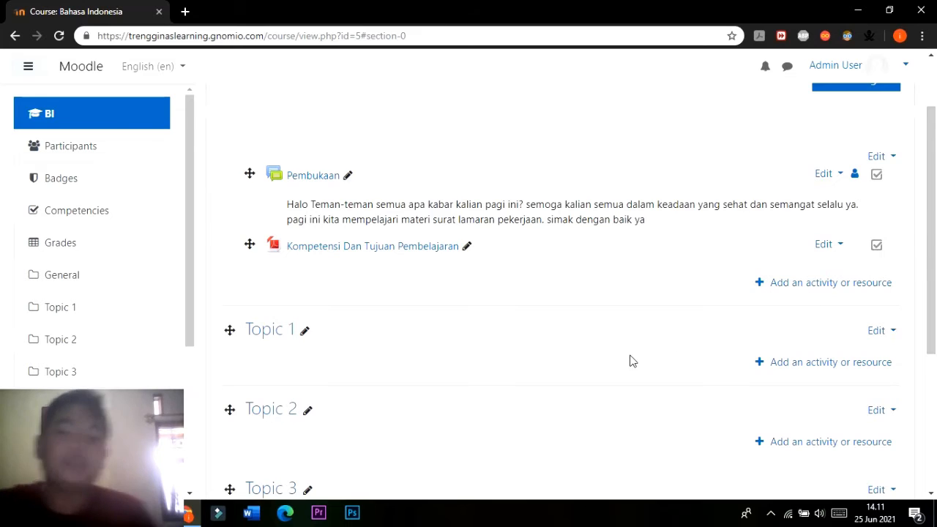
scroll(659, 344, "down", 2)
scroll(672, 334, "up", 3)
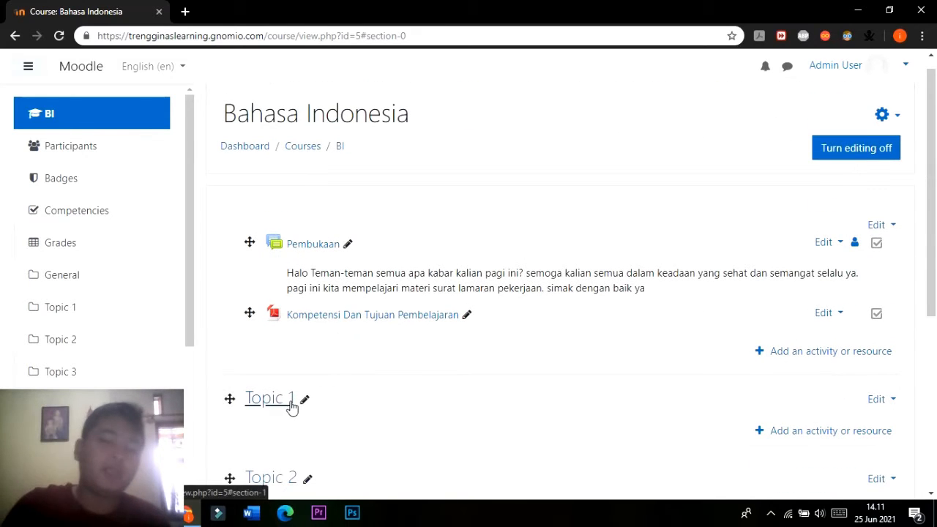
Try to rename the Topic 1 section to "Materi Surat Lamaran Pekerjaan".
scroll(313, 409, "down", 1)
left_click(307, 336)
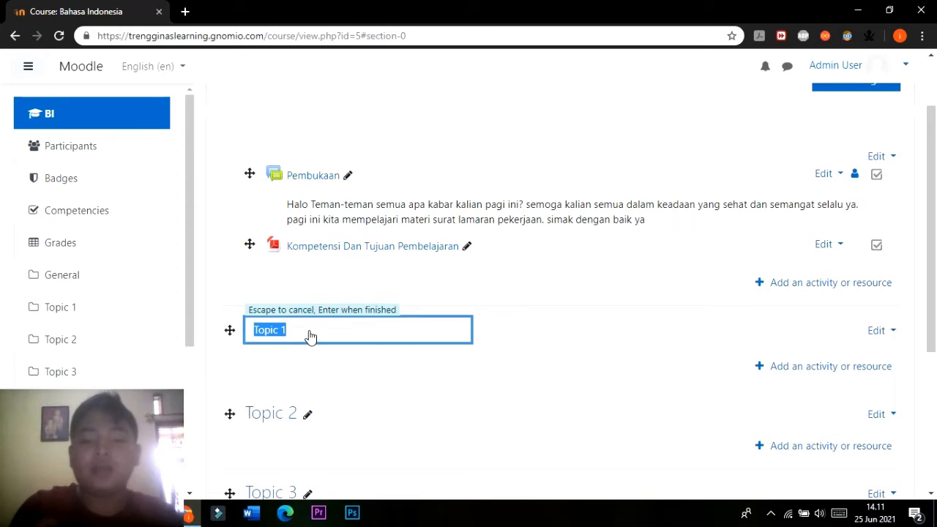
key("BackSpace")
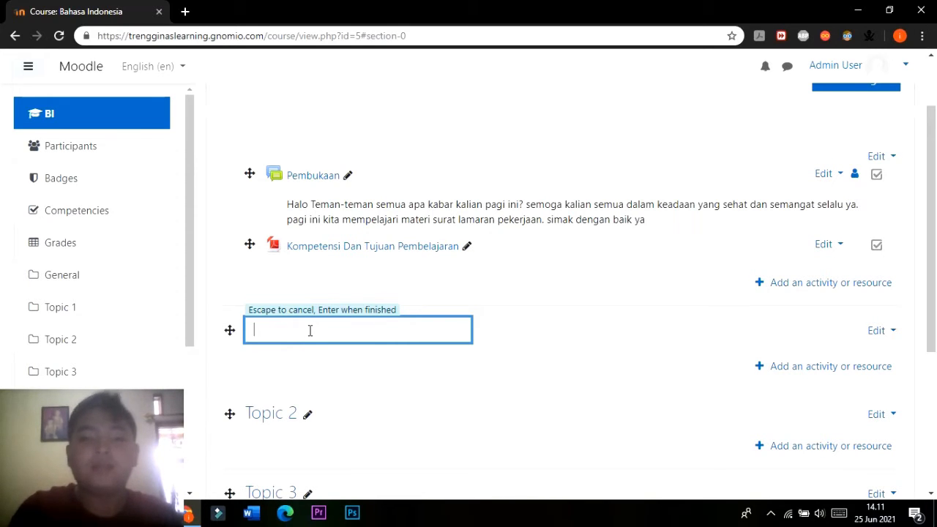
type("Mat")
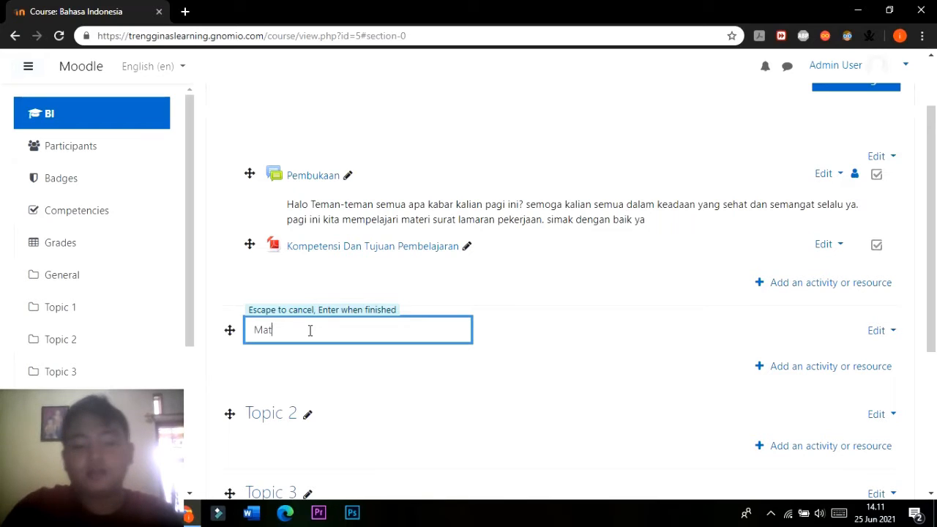
type("eri Surta")
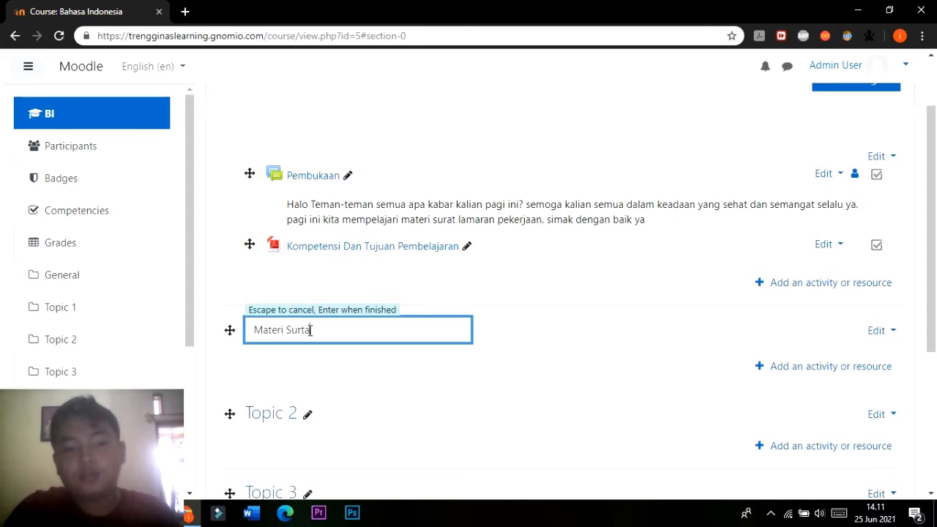
key("BackSpace")
key("BackSpace")
type("A")
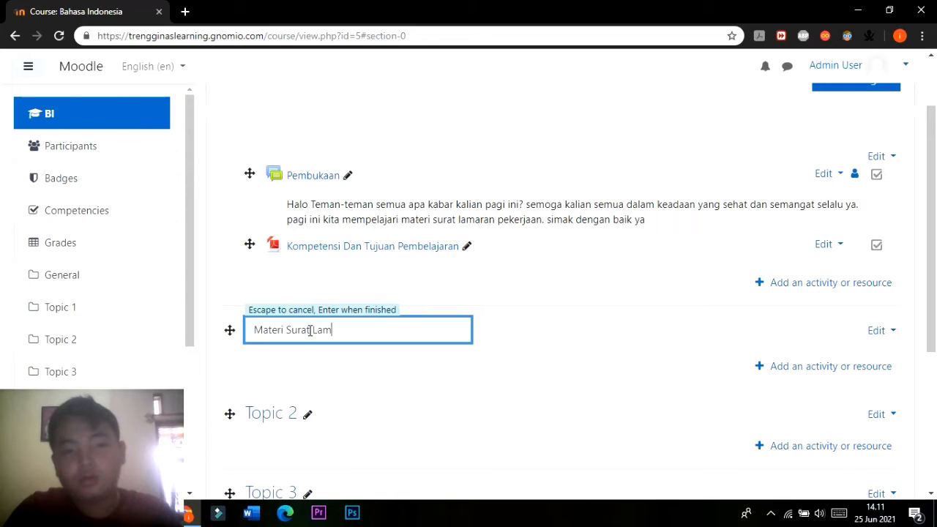
type("t Lamaran Peke")
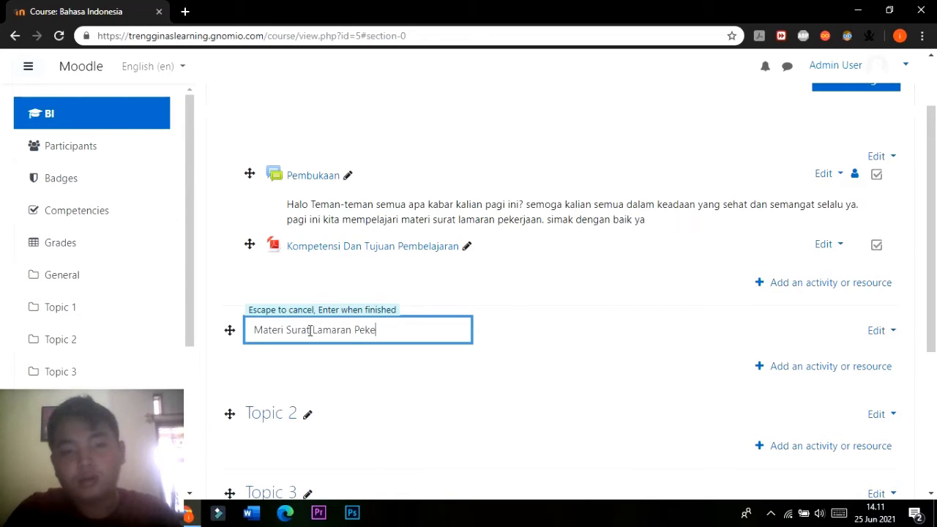
type("rjaan")
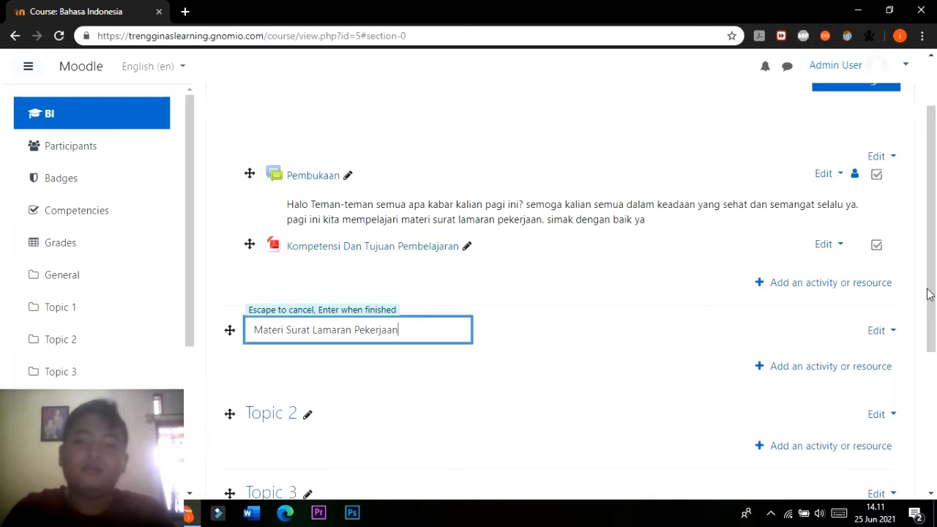
key("Return")
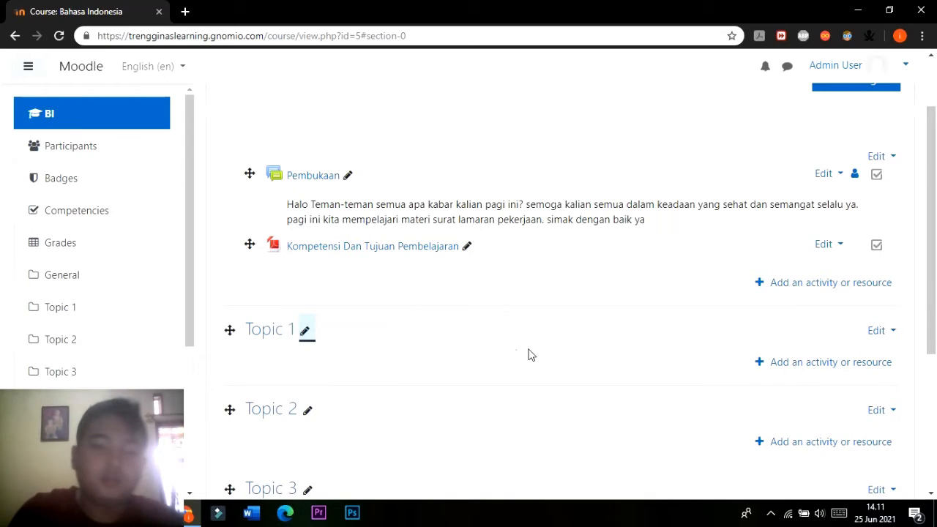
Rename the Topic 1 section as "Materi Surat Lamaran Pekerjaan".
left_click(304, 330)
type("M")
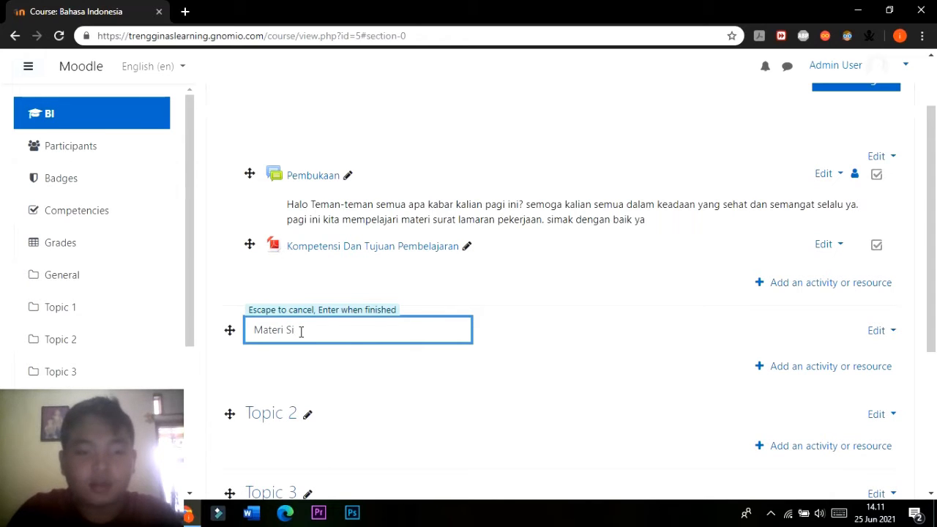
type("ateri Surat Lamaran Pekerjaan")
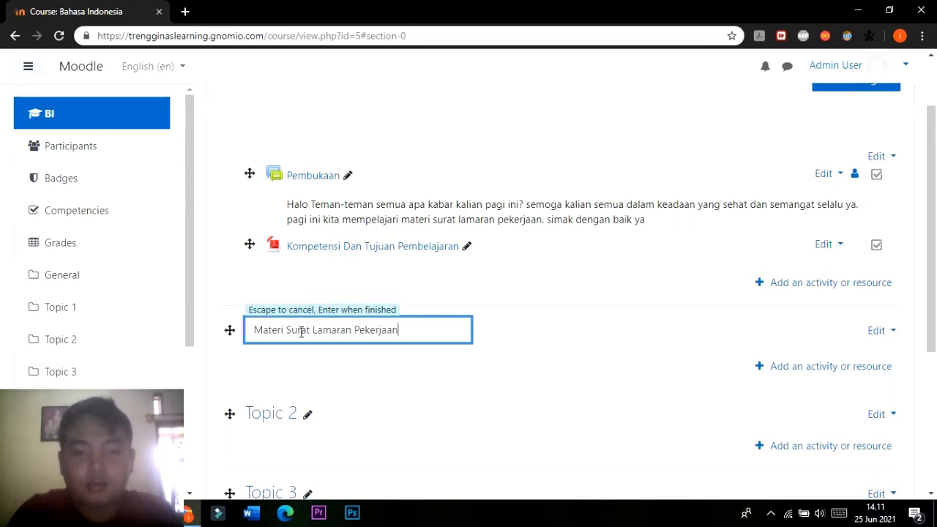
key("Return")
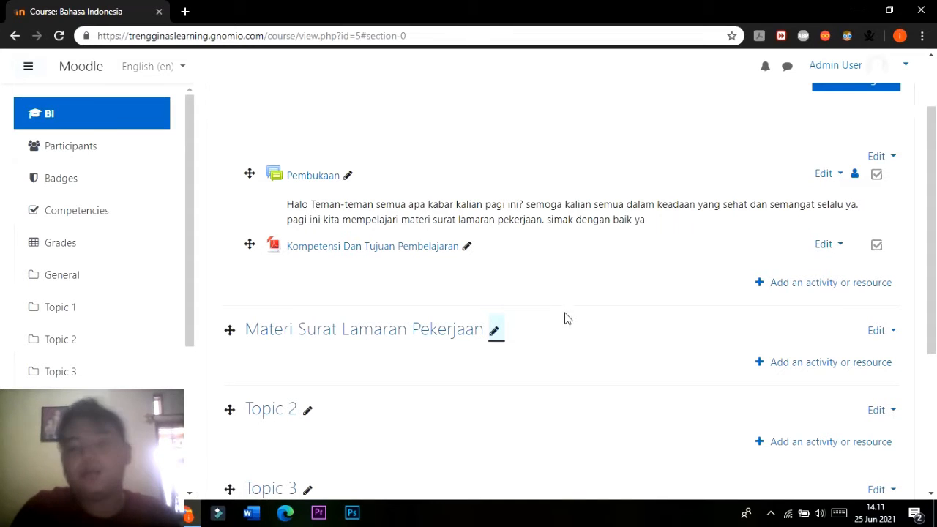
Add a File resource to the Materi Surat Lamaran Pekerjaan section and name it "Materi Surat Lamaran Pekerjaan".
left_click(793, 368)
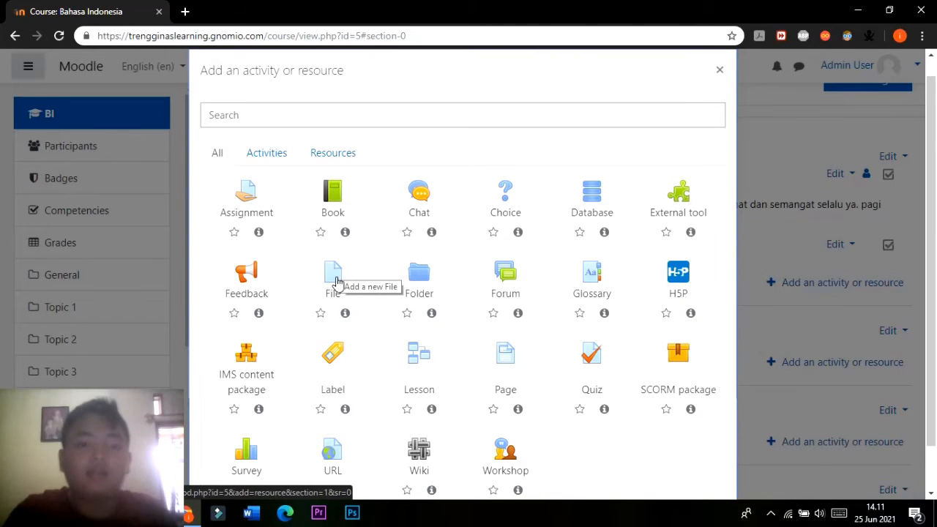
left_click(336, 281)
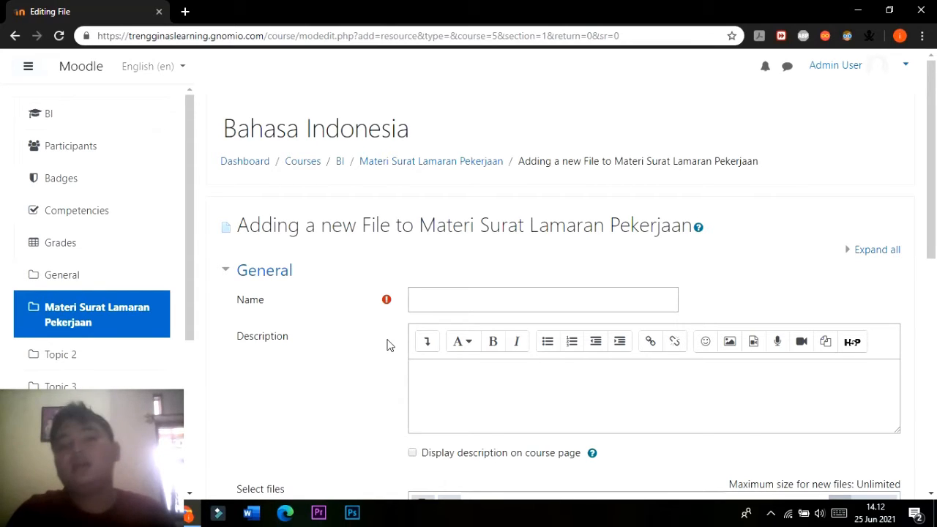
scroll(330, 373, "down", 3)
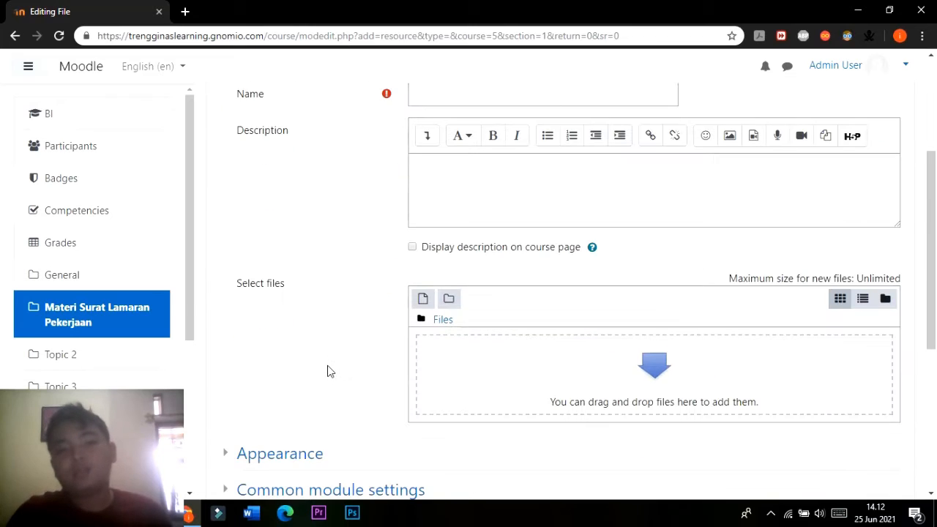
scroll(629, 447, "up", 2)
scroll(610, 410, "down", 4)
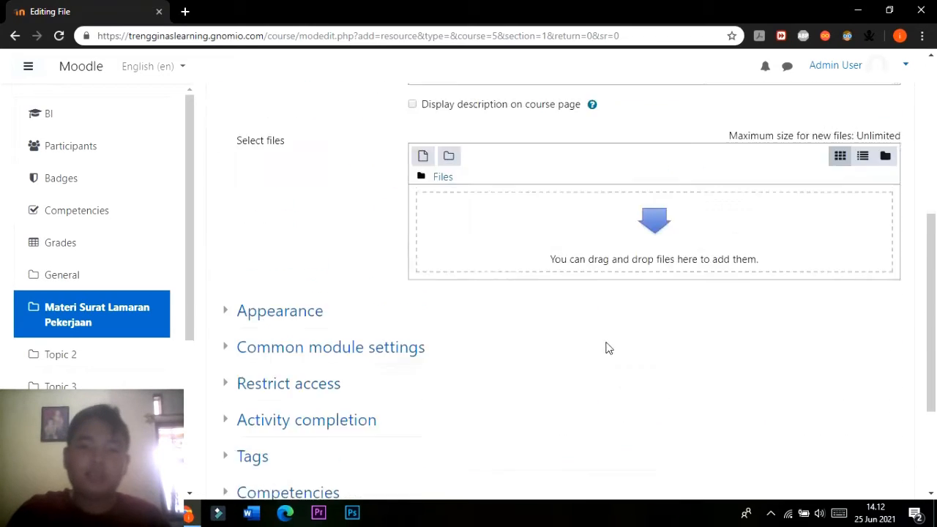
scroll(585, 315, "up", 5)
left_click(494, 298)
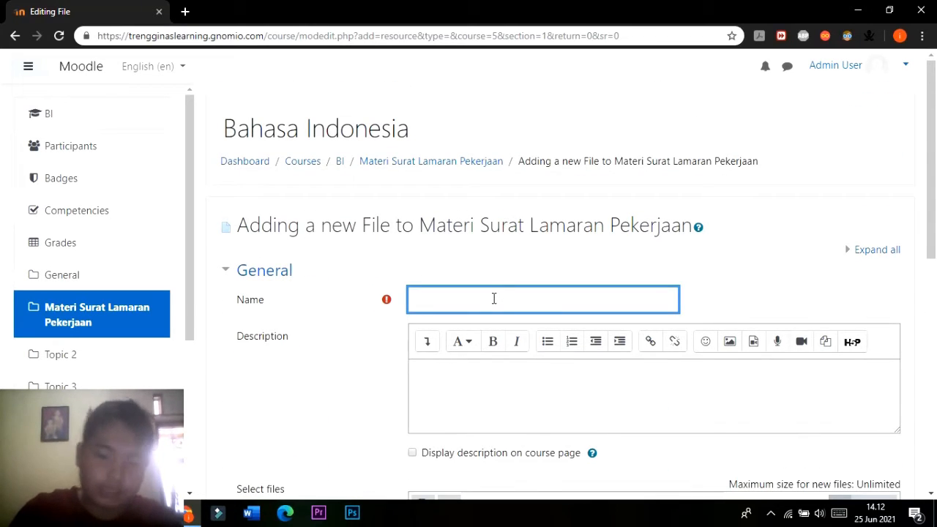
type("Materi ")
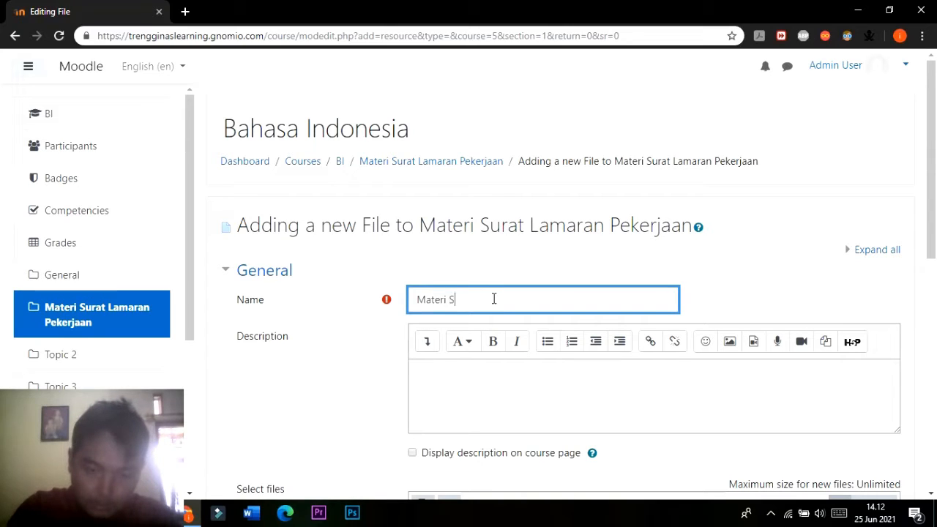
type("Surat Lam")
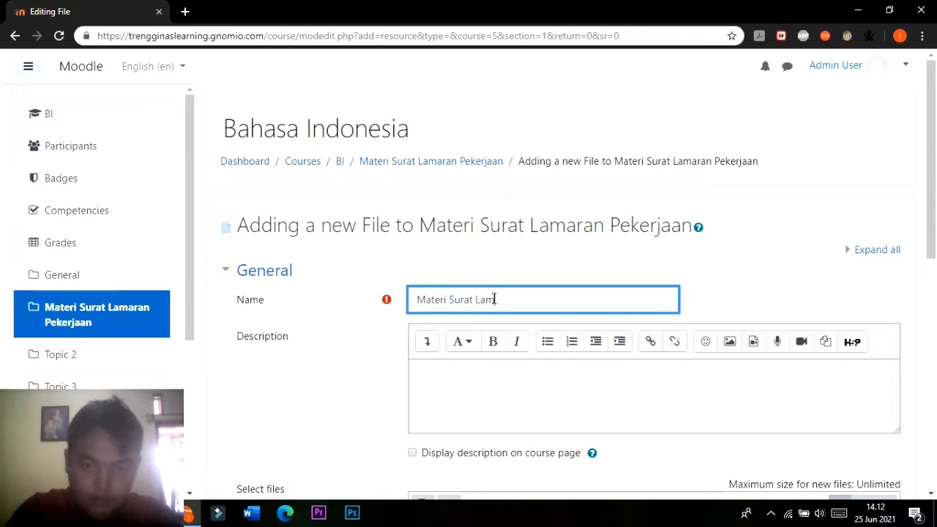
type("aran Peker")
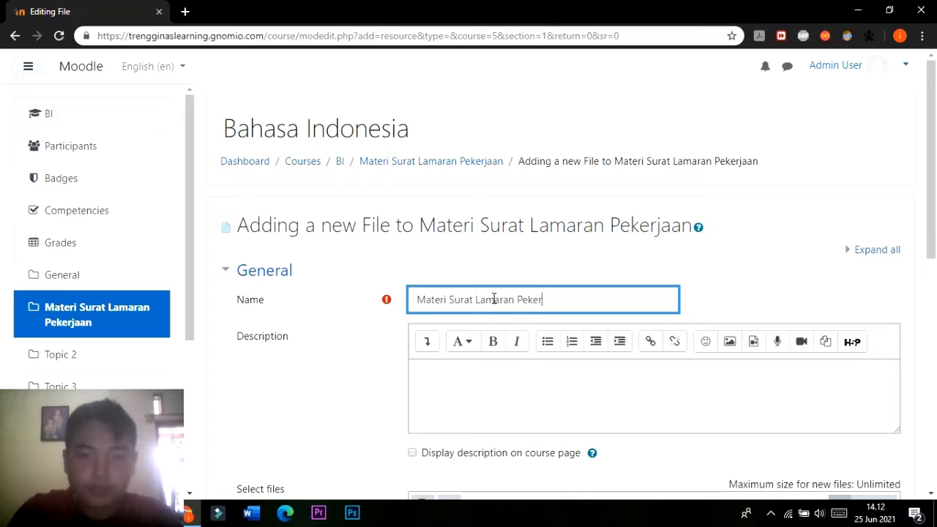
type("jaan")
Enter "Silahkan Teman-teman pelajari materi ini" as the description of the new file resource.
scroll(470, 318, "down", 1)
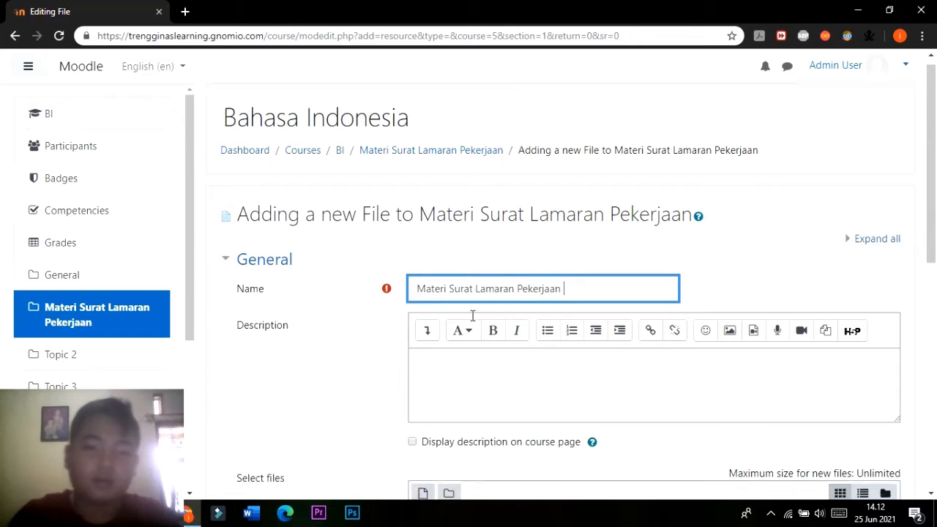
left_click(500, 319)
type("Silahk")
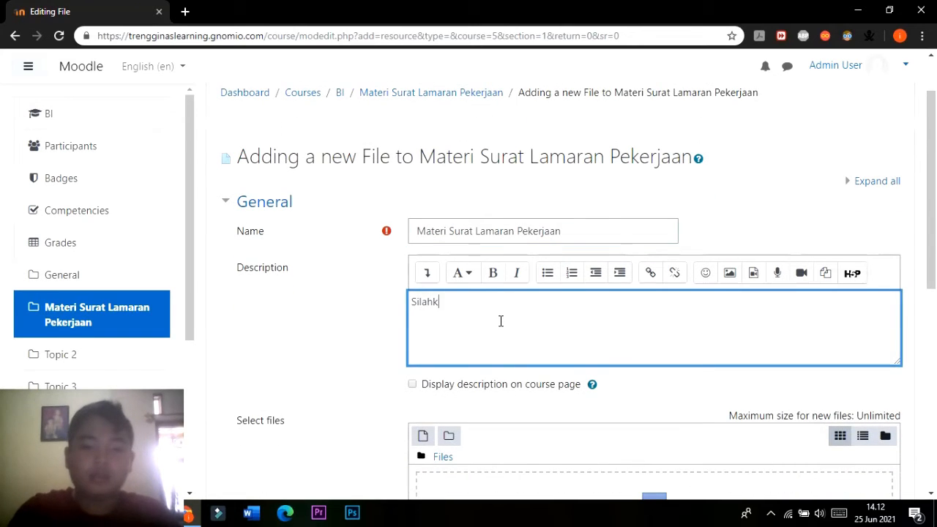
type("an tT")
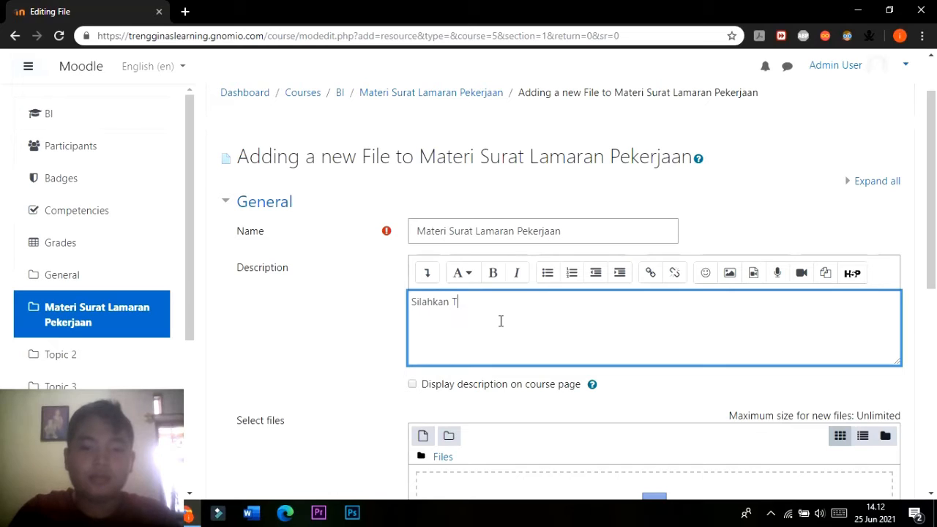
type("eman")
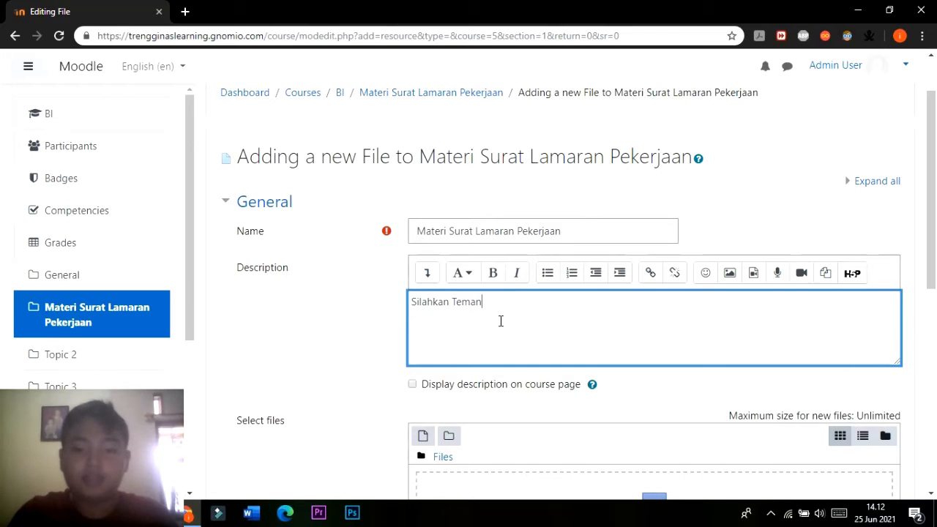
type("-teman pelaja")
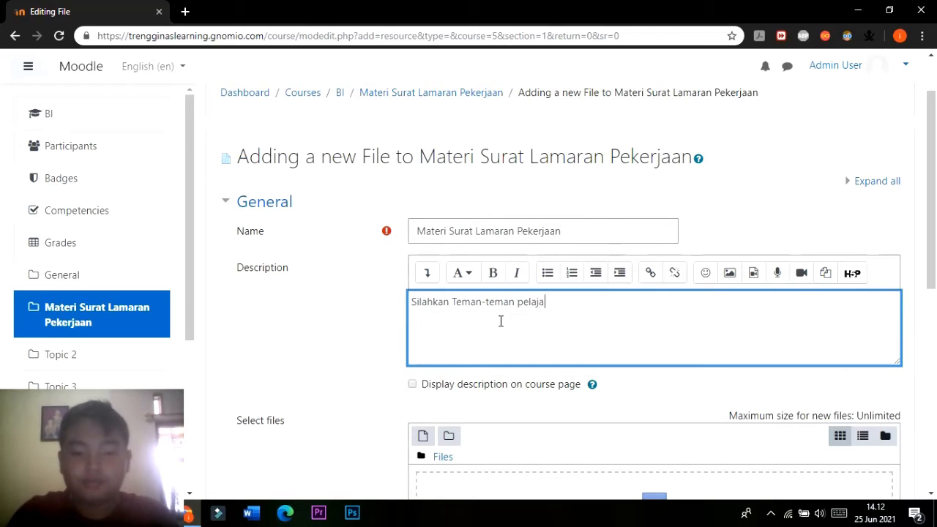
type("ri materi ini")
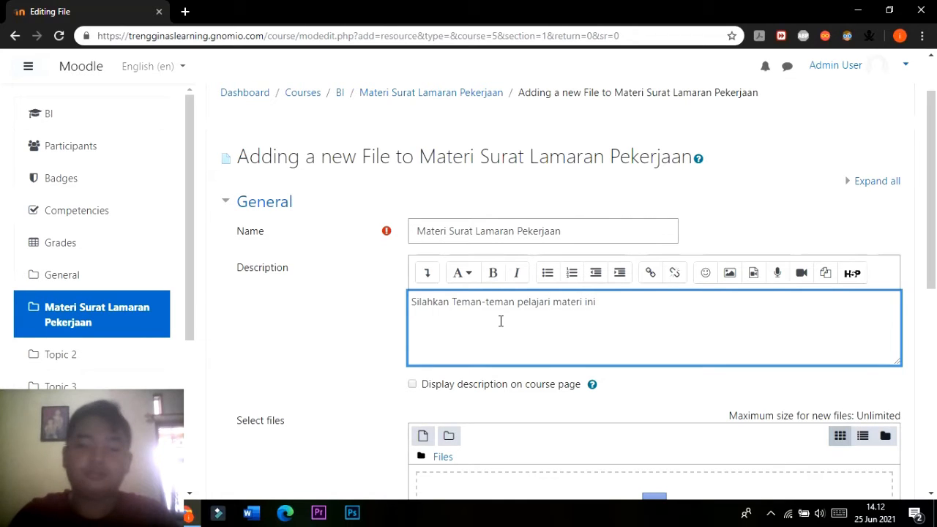
Upload "Membuat Surat Lamaran Pekerjaan.pdf" from the ILMS MOODLE folder in File Explorer to the new file resource.
scroll(476, 300, "down", 4)
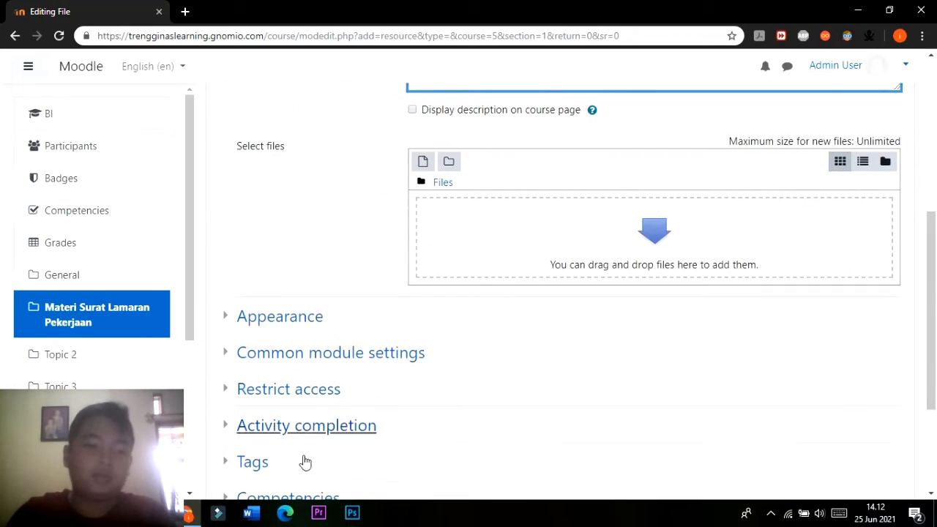
key("alt+Tab")
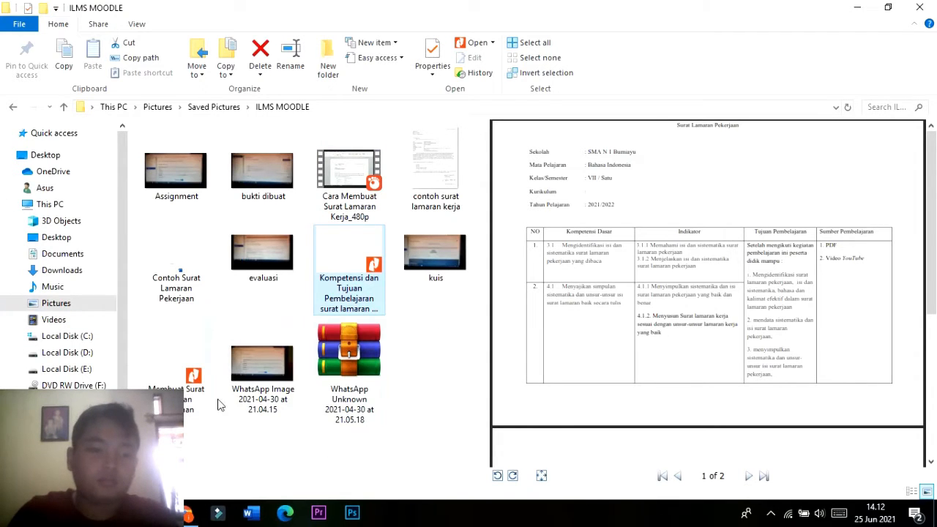
left_click(189, 388)
left_click_drag(189, 388, 675, 264)
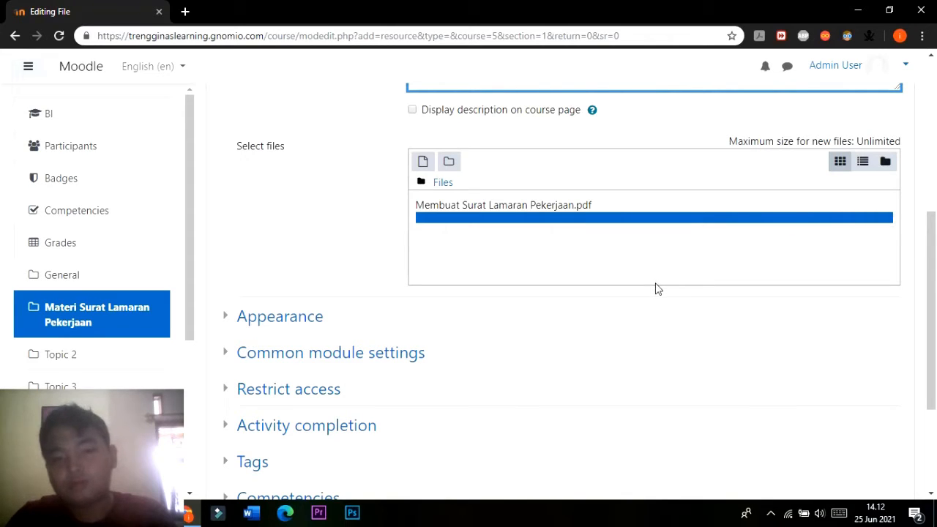
left_click(150, 513)
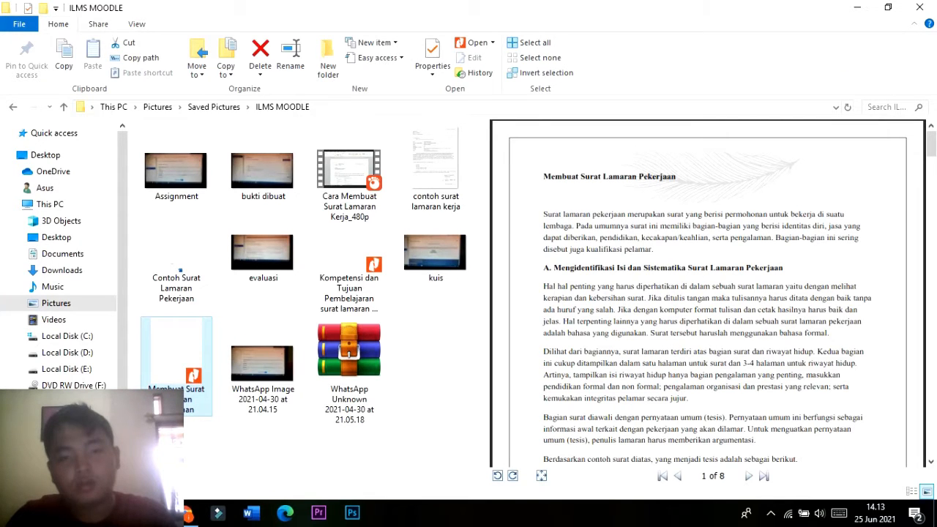
left_click(150, 513)
Review the completed file resource form, then save and display the resource.
scroll(535, 262, "up", 5)
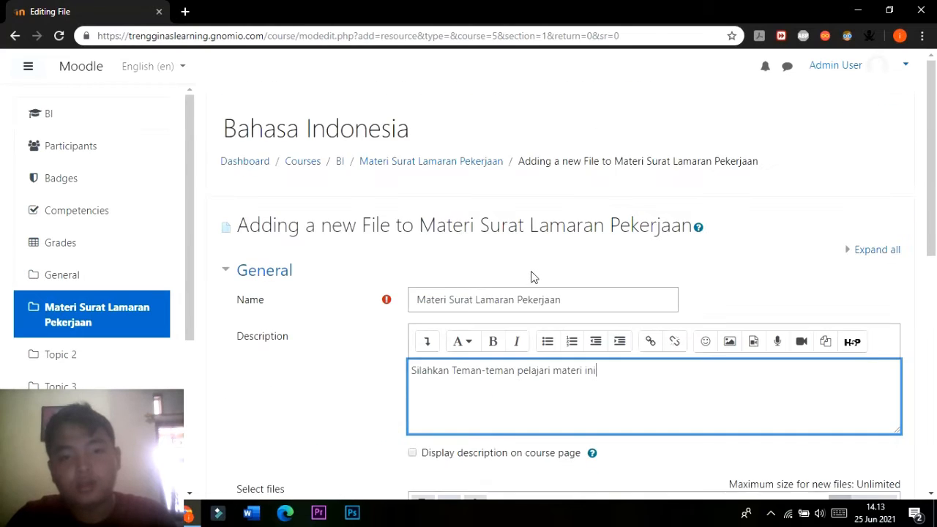
scroll(532, 276, "down", 3)
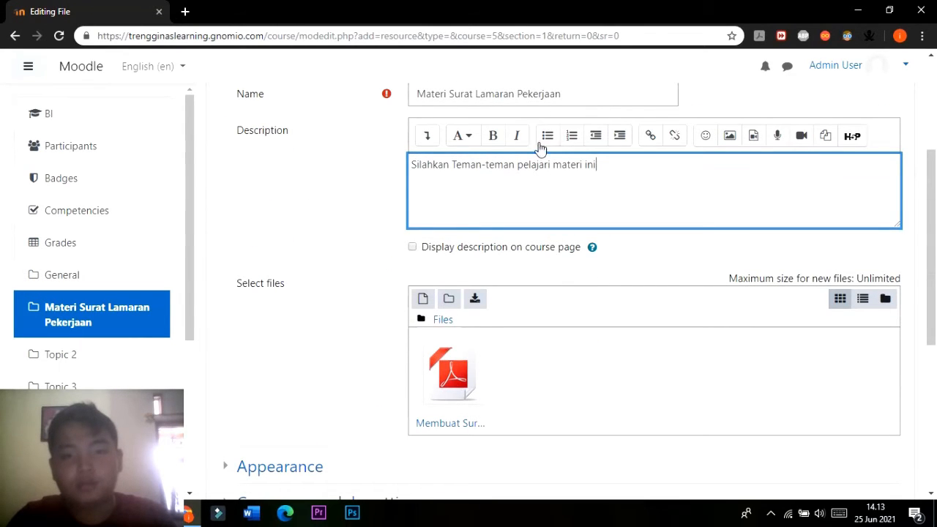
scroll(431, 429, "down", 1)
scroll(366, 359, "down", 4)
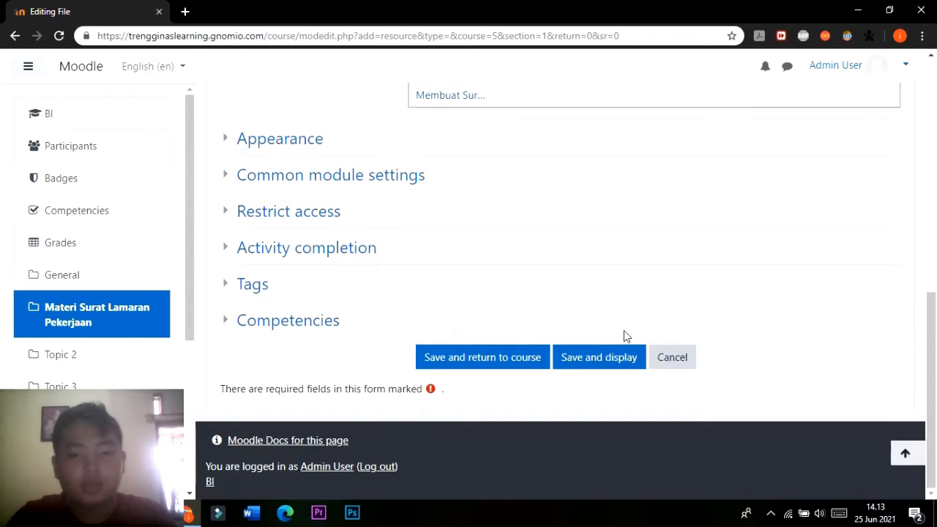
left_click(605, 368)
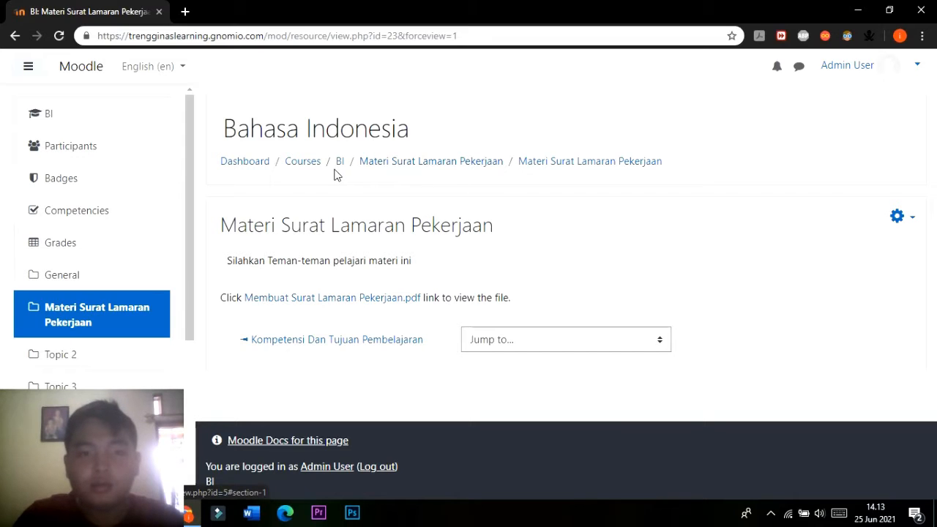
Return to the Materi Surat Lamaran Pekerjaan section and check how the new file resource appears on the course page.
left_click(394, 172)
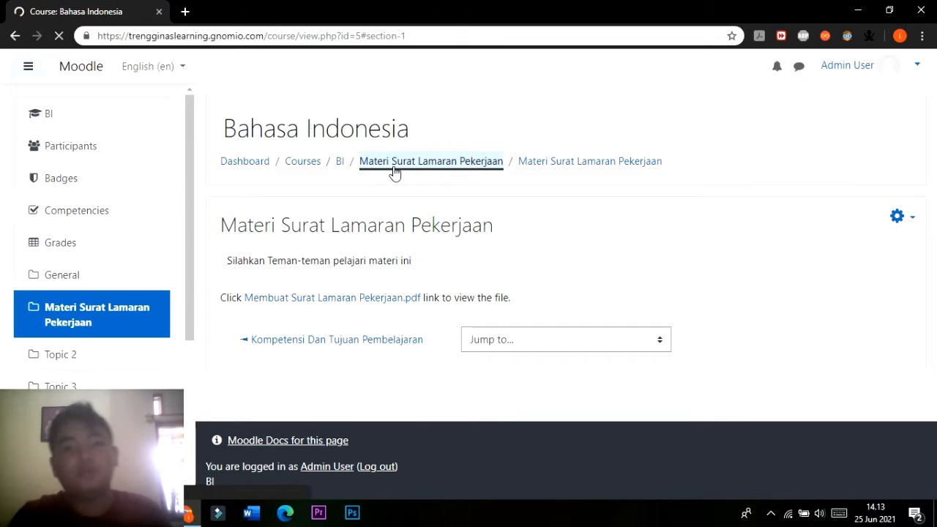
scroll(393, 173, "up", 2)
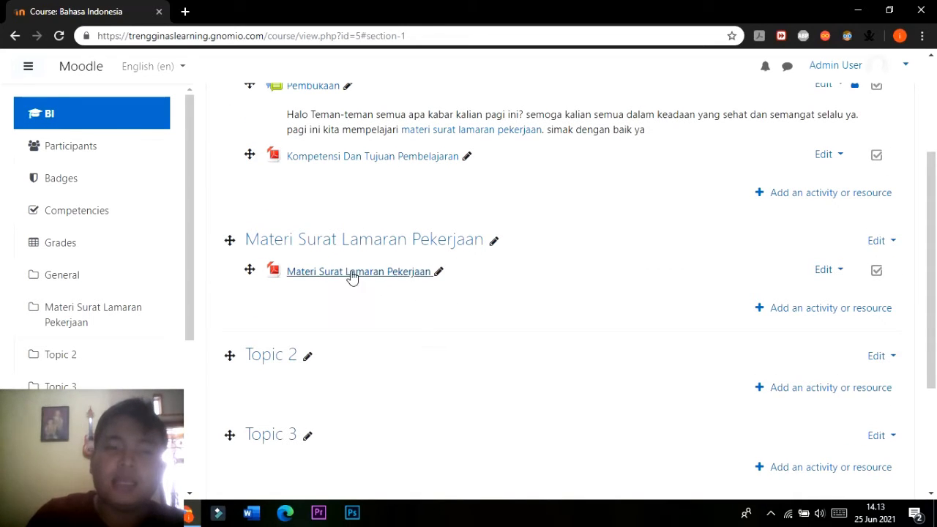
scroll(352, 277, "up", 1)
scroll(320, 168, "down", 1)
scroll(314, 168, "up", 1)
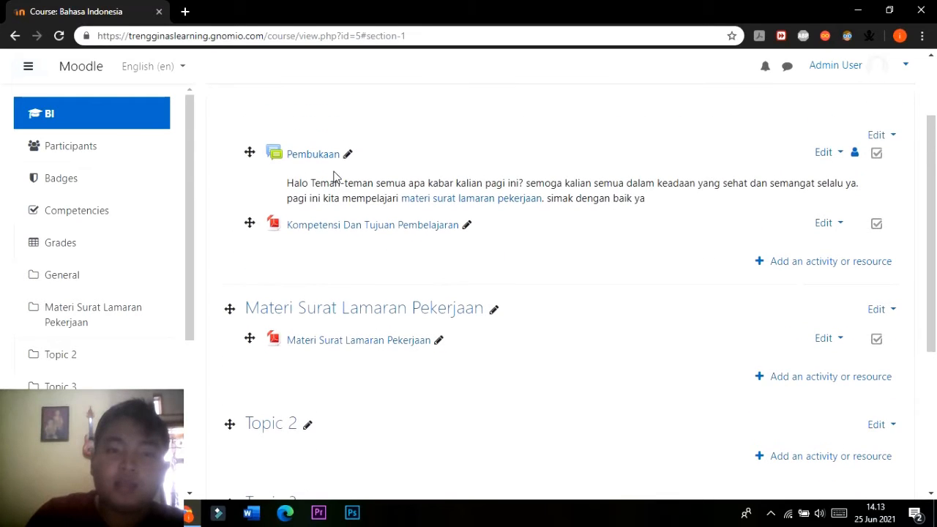
scroll(765, 254, "down", 2)
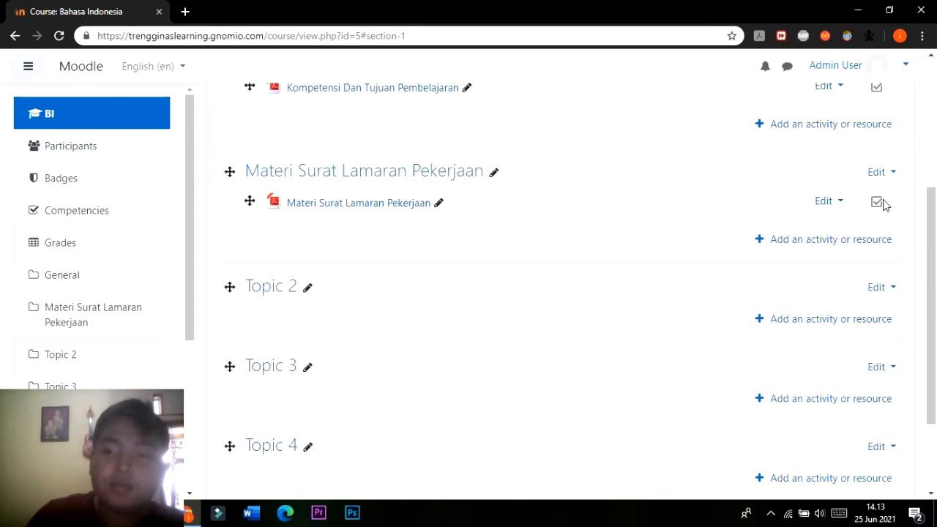
Enable displaying the Materi Surat Lamaran Pekerjaan file's description on the course page, save it, and return to its section.
left_click(823, 201)
left_click(802, 230)
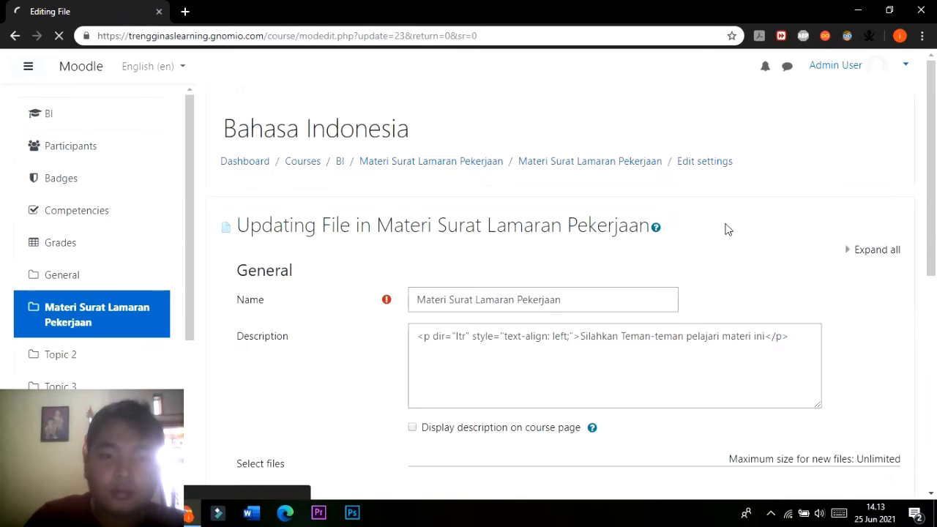
scroll(725, 227, "down", 3)
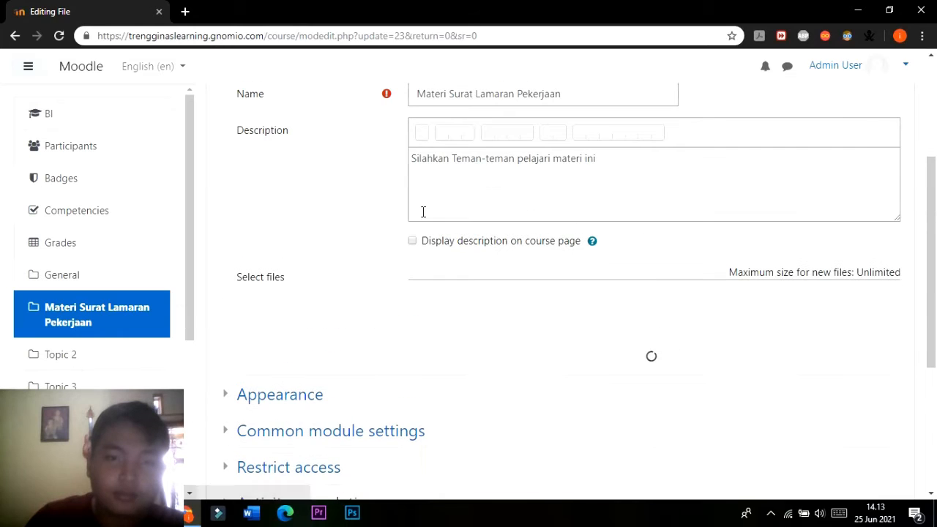
left_click(413, 247)
scroll(446, 258, "down", 5)
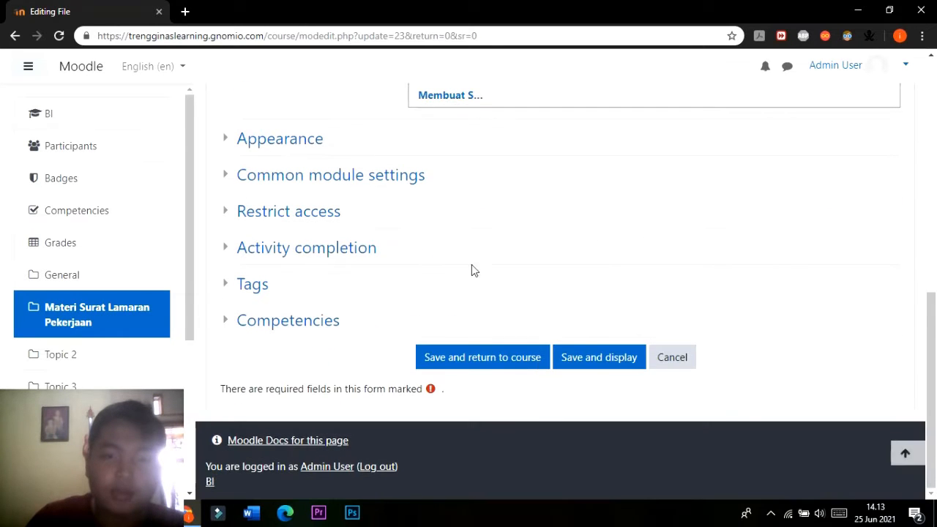
left_click(628, 359)
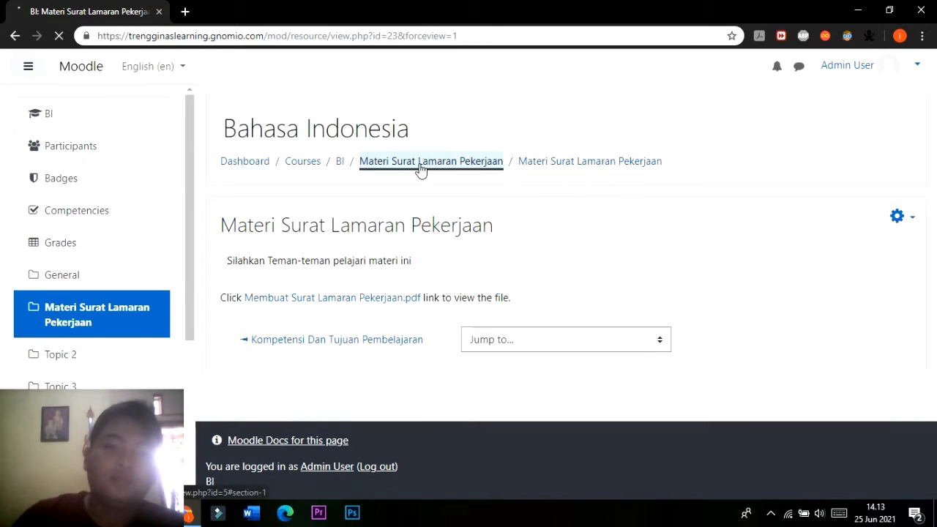
left_click(421, 168)
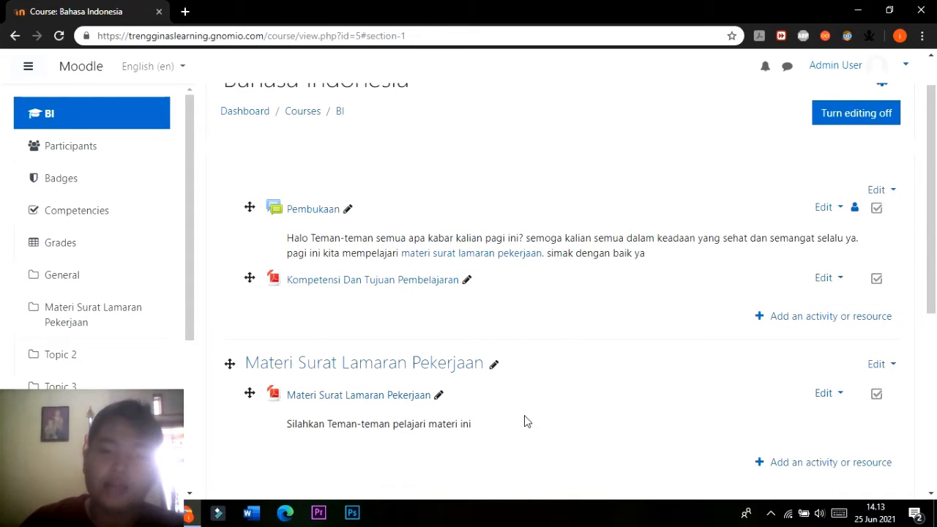
scroll(521, 406, "down", 1)
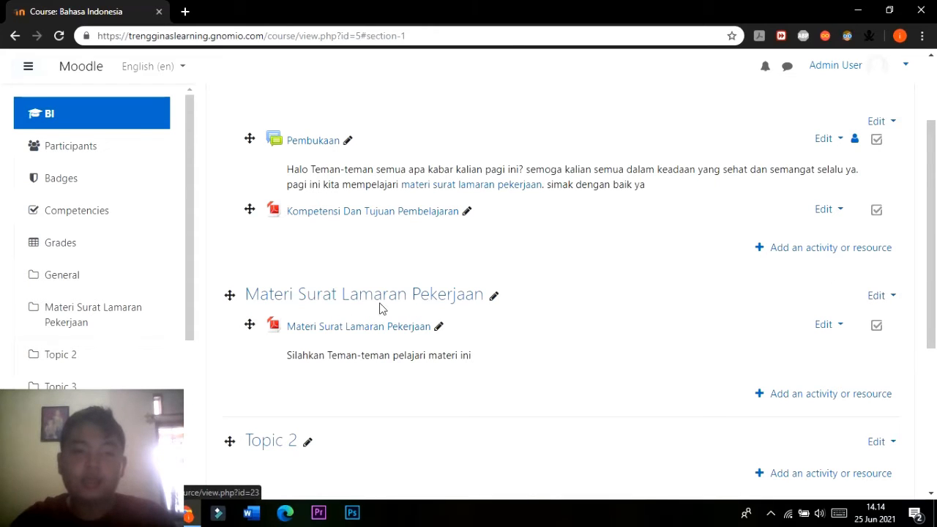
Open the Materi Surat Lamaran Pekerjaan section for editing and place the cursor in its empty summary.
left_click(880, 297)
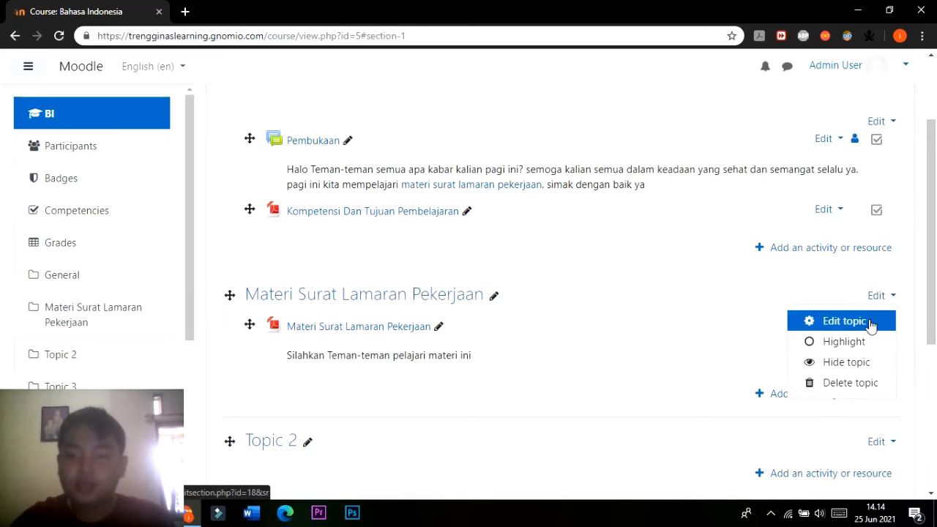
left_click(867, 320)
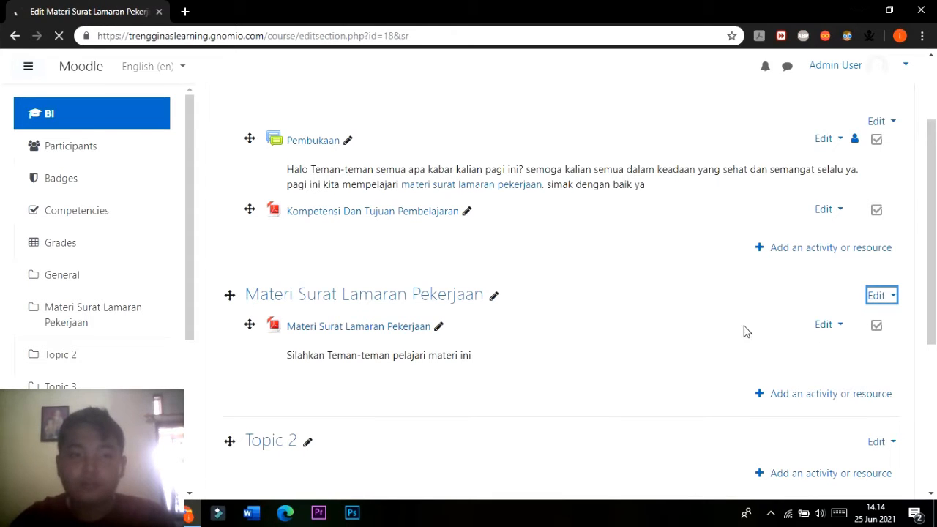
scroll(502, 290, "down", 2)
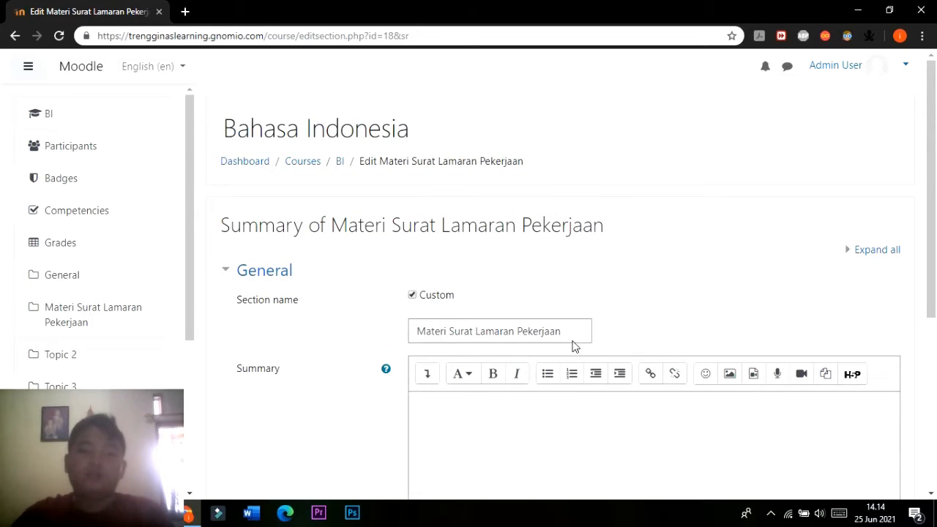
scroll(573, 347, "down", 2)
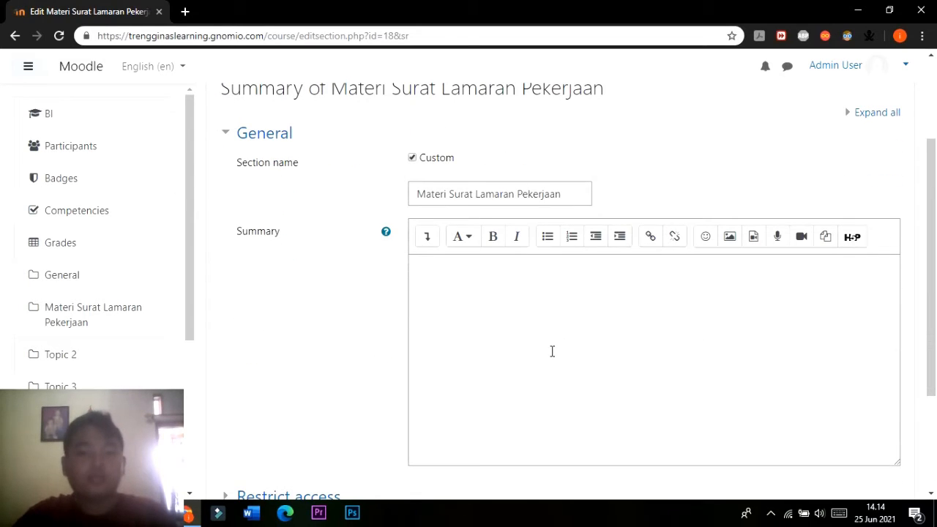
left_click(517, 321)
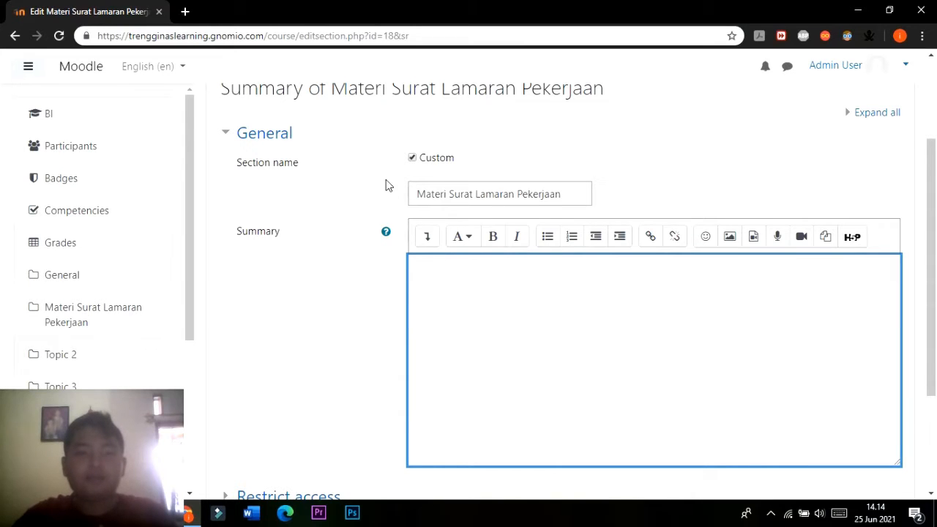
scroll(386, 179, "up", 1)
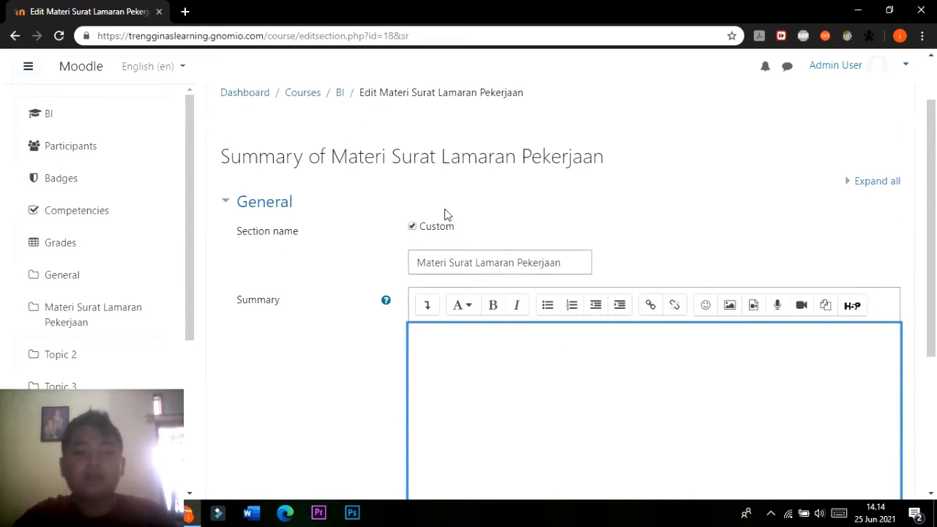
scroll(482, 335, "down", 1)
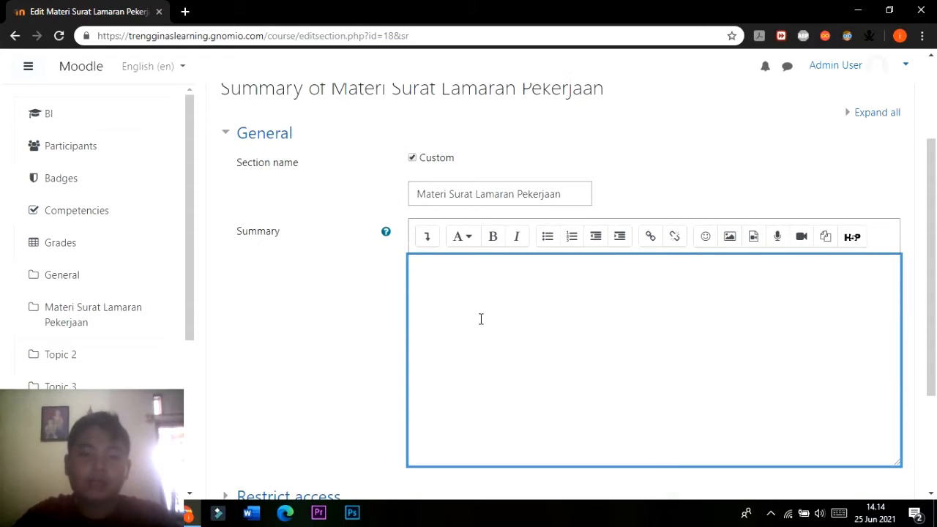
Start inserting an image into the section summary and choose file upload as its source.
left_click(730, 243)
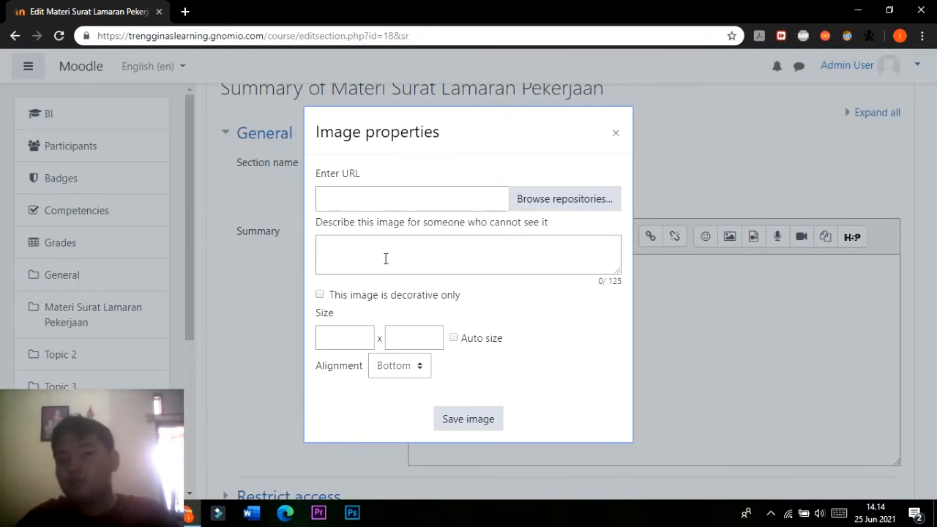
left_click(586, 203)
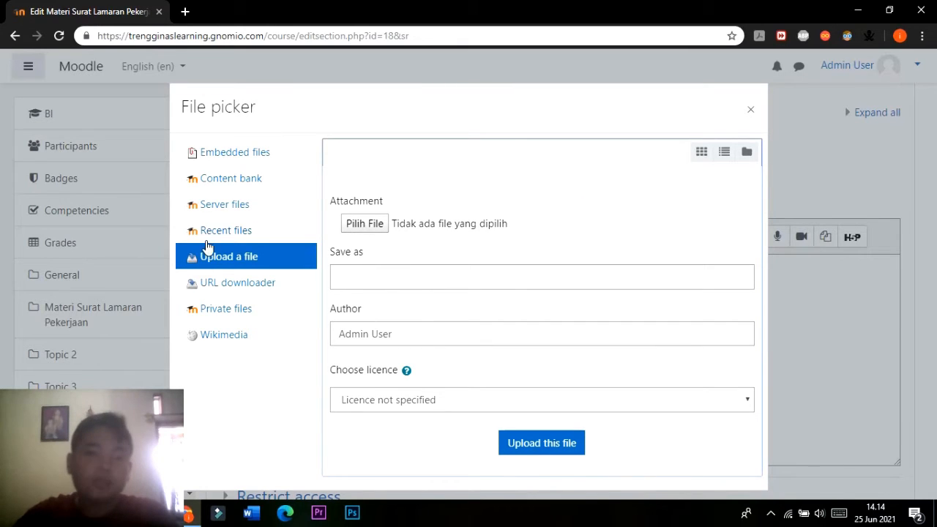
left_click(264, 152)
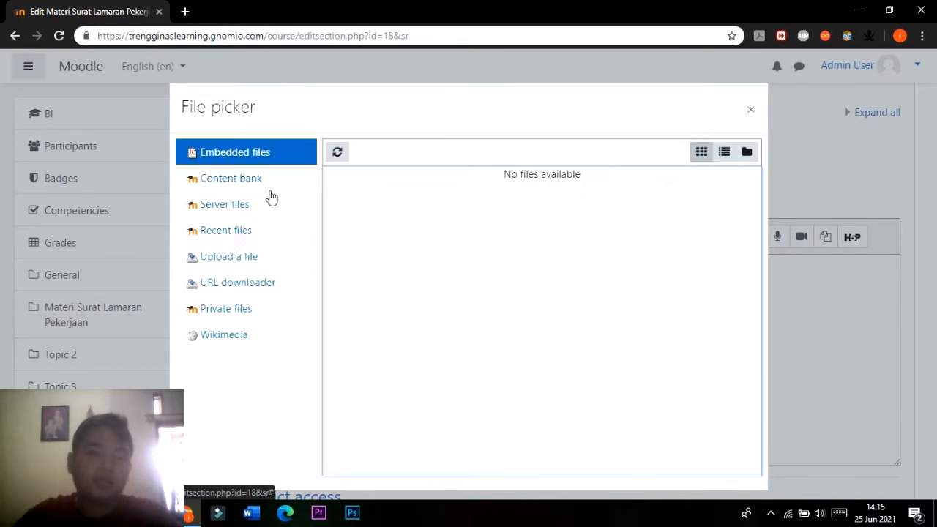
left_click(236, 260)
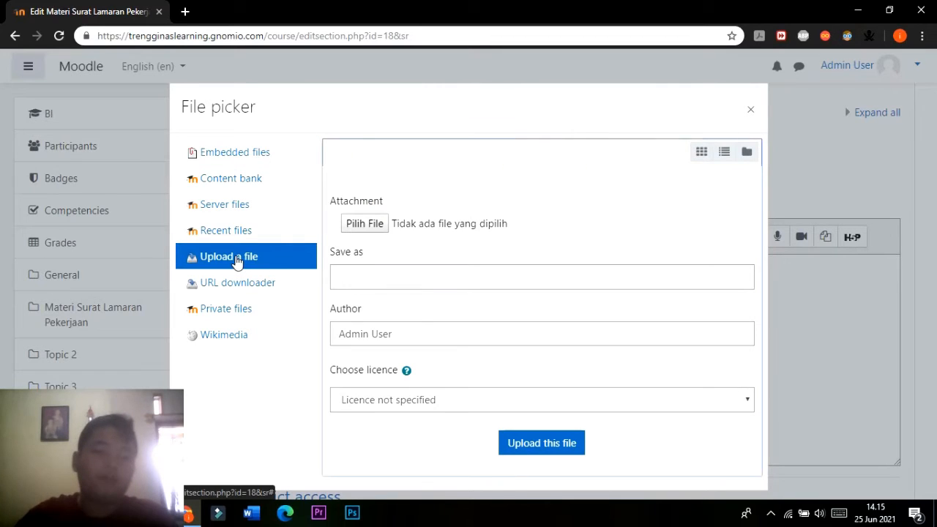
Upload "contoh surat lamaran kerja.png" from the ILMS MOODLE folder in Saved Pictures as the summary image.
left_click(378, 227)
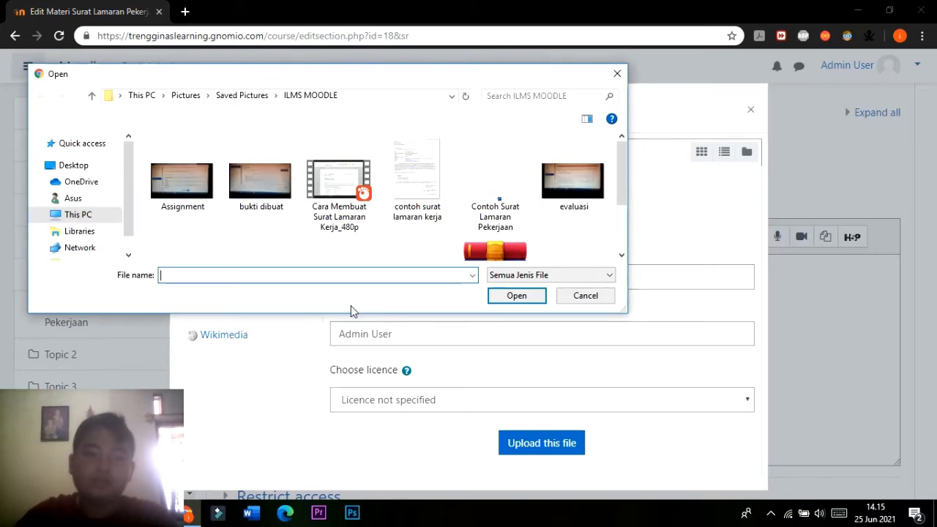
scroll(110, 215, "down", 3)
left_click(94, 223)
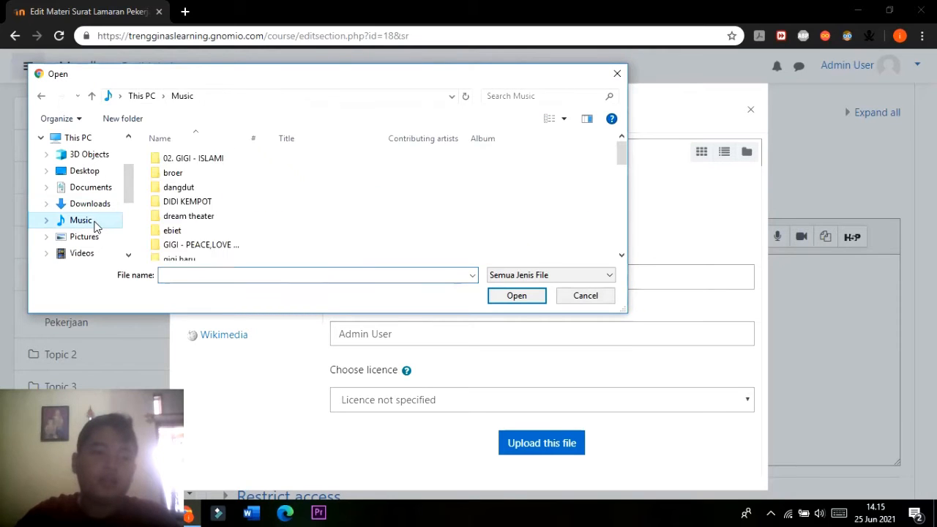
left_click(93, 238)
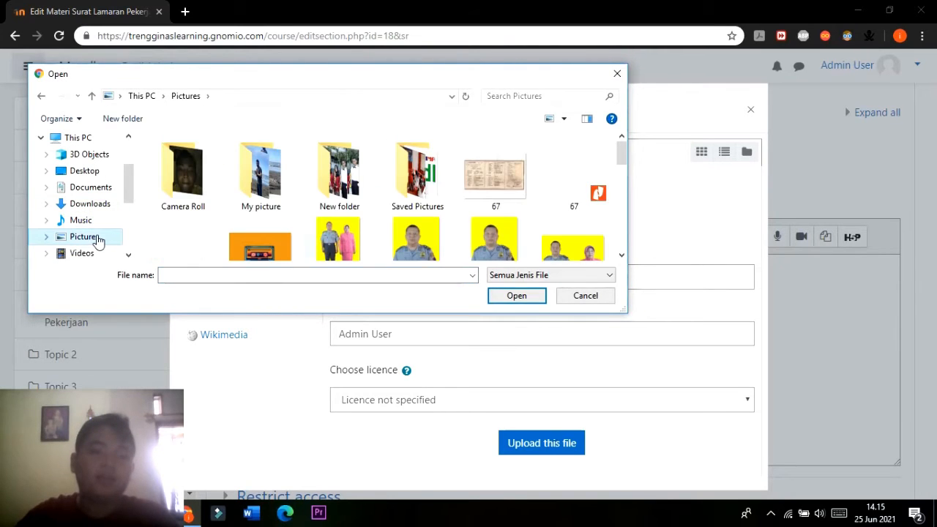
double_click(419, 182)
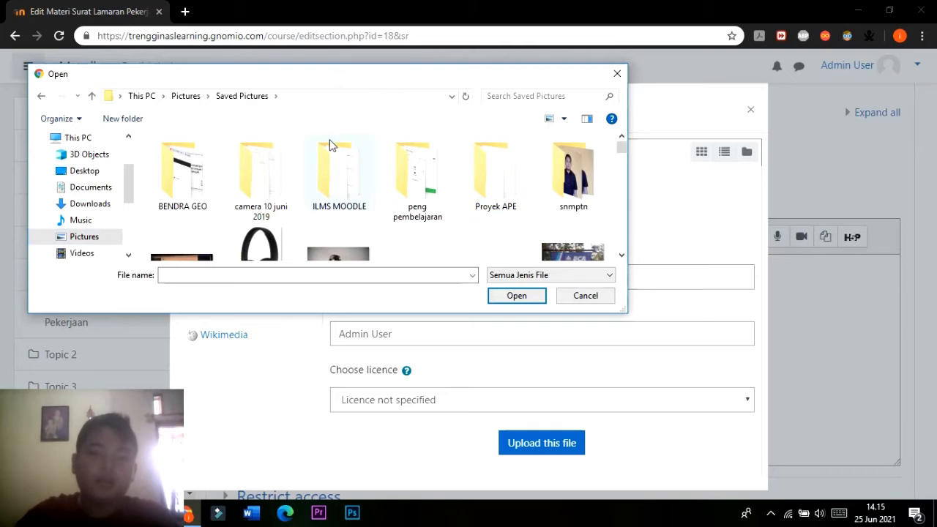
double_click(339, 155)
scroll(593, 169, "down", 2)
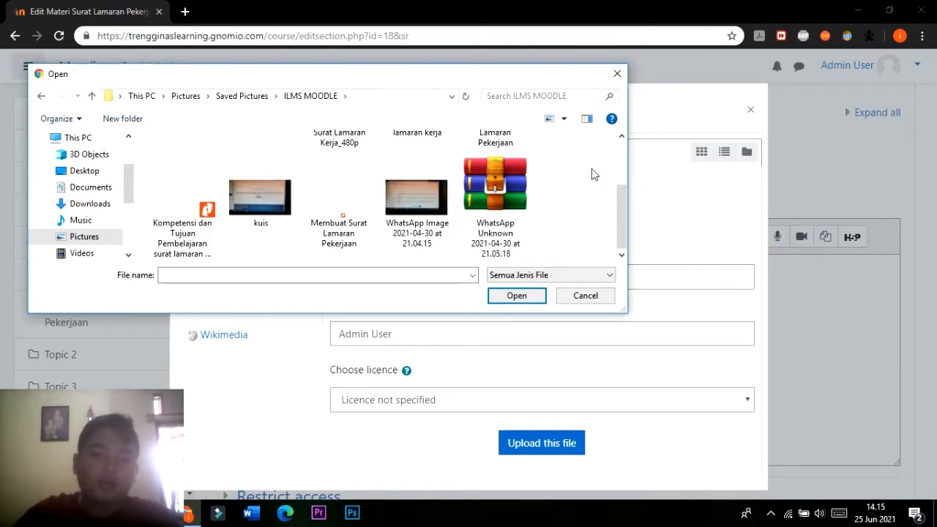
scroll(594, 174, "up", 2)
left_click(416, 179)
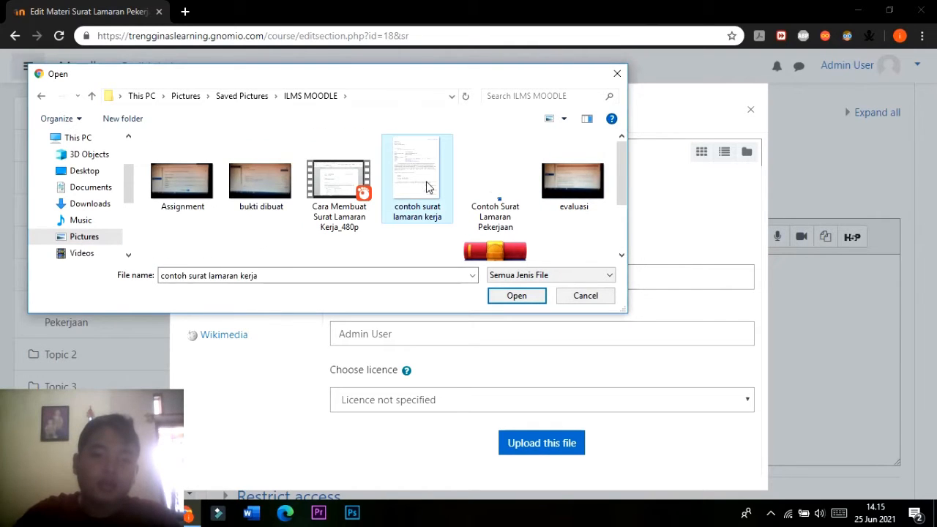
left_click(517, 295)
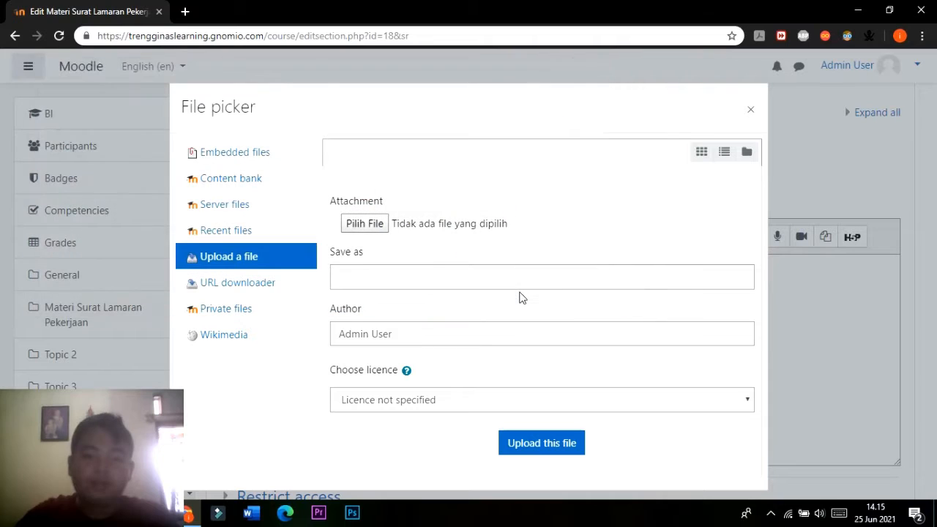
left_click(559, 454)
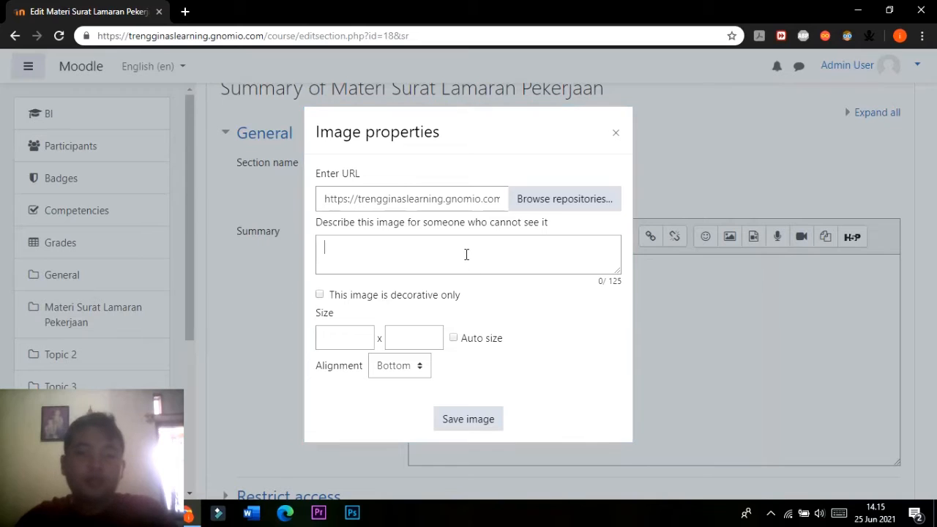
Describe the uploaded image as "Contoh surat lamaran pekerjaan".
left_click(466, 255)
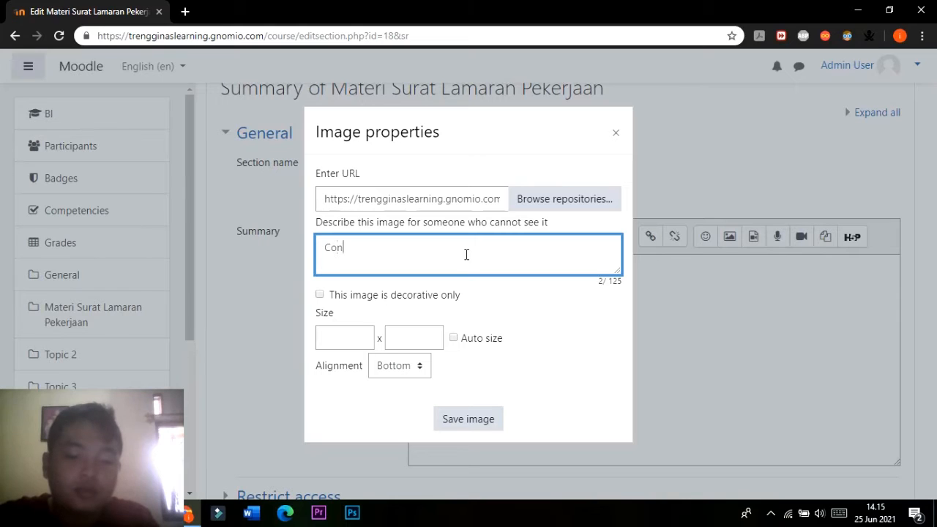
type("Contoh surat ")
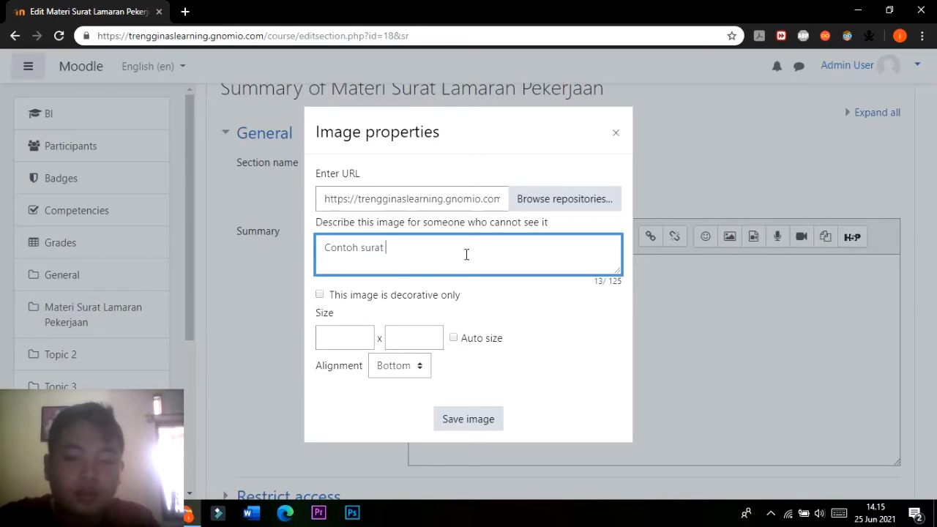
type("lamaran peker")
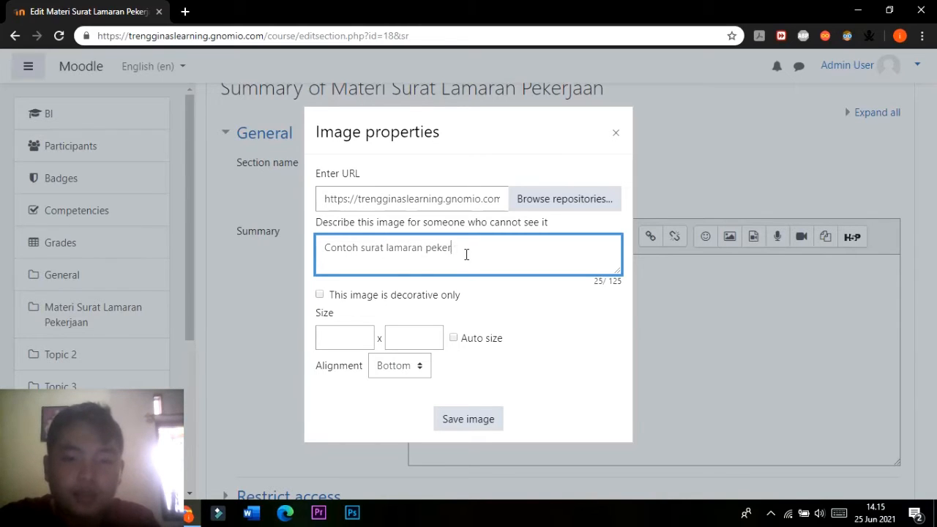
type("n")
key("BackSpace")
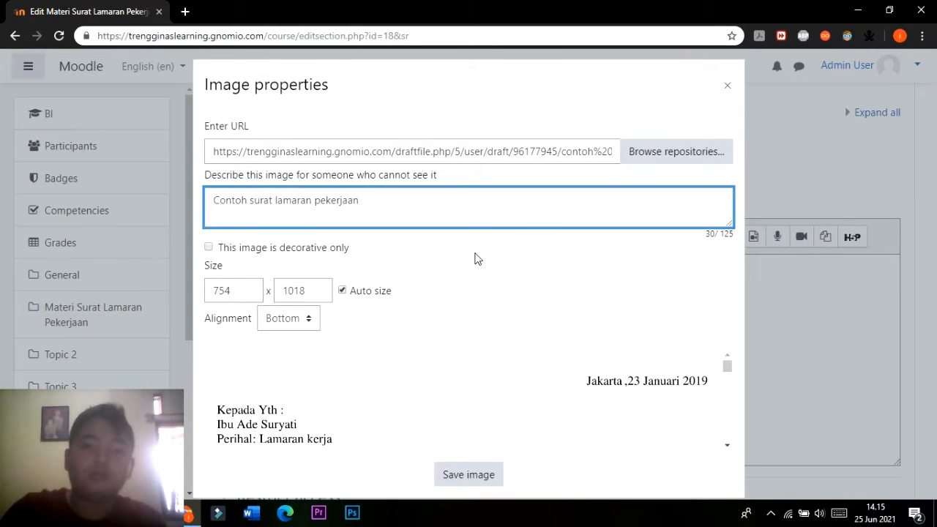
Set the image width to 600 with auto size enabled, check the preview, and save the image into the summary.
left_click(248, 293)
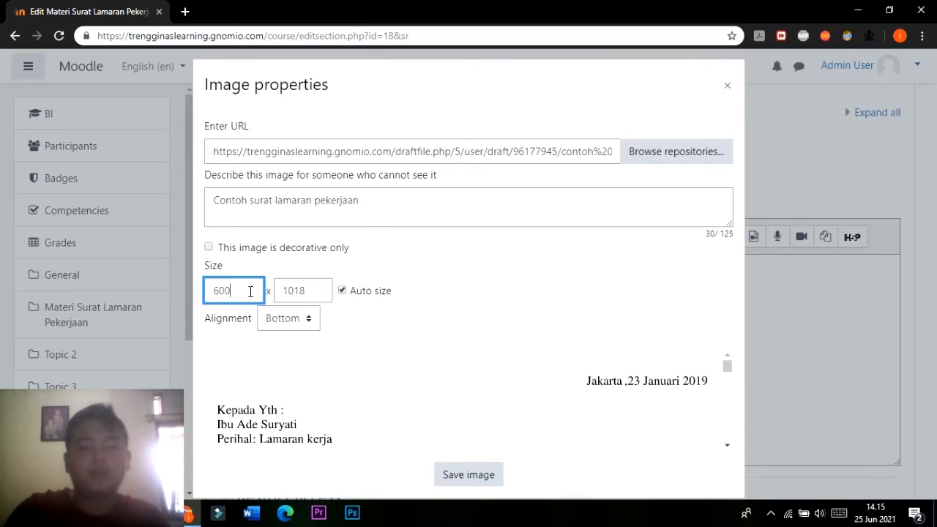
left_click(315, 289)
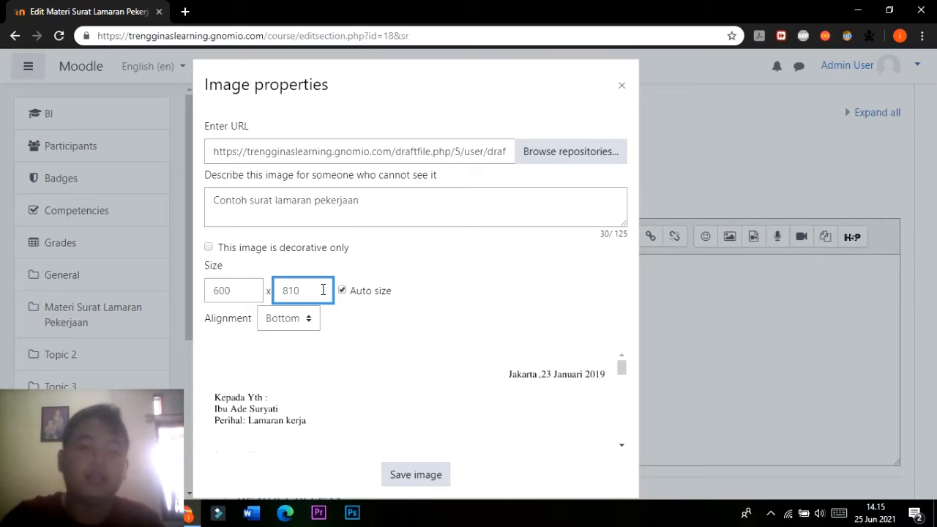
left_click(342, 292)
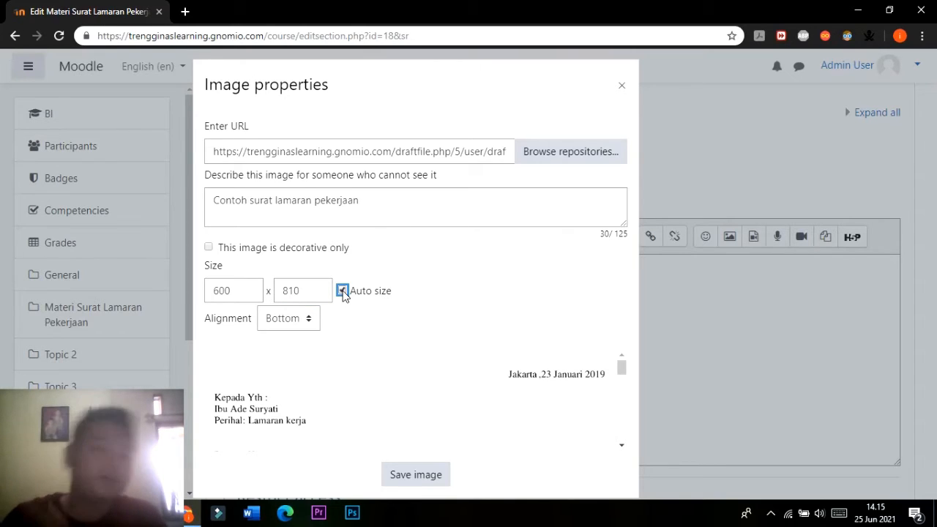
scroll(422, 417, "down", 1)
scroll(415, 395, "up", 1)
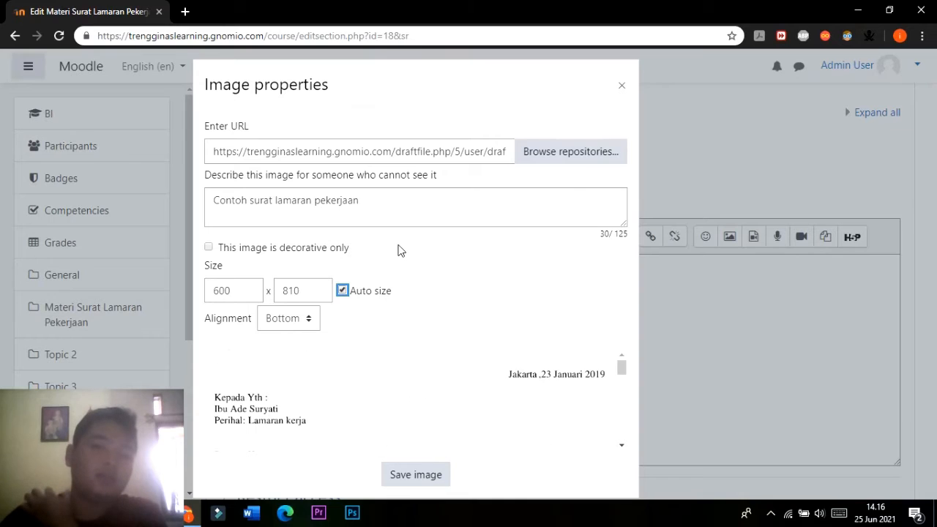
scroll(443, 396, "down", 2)
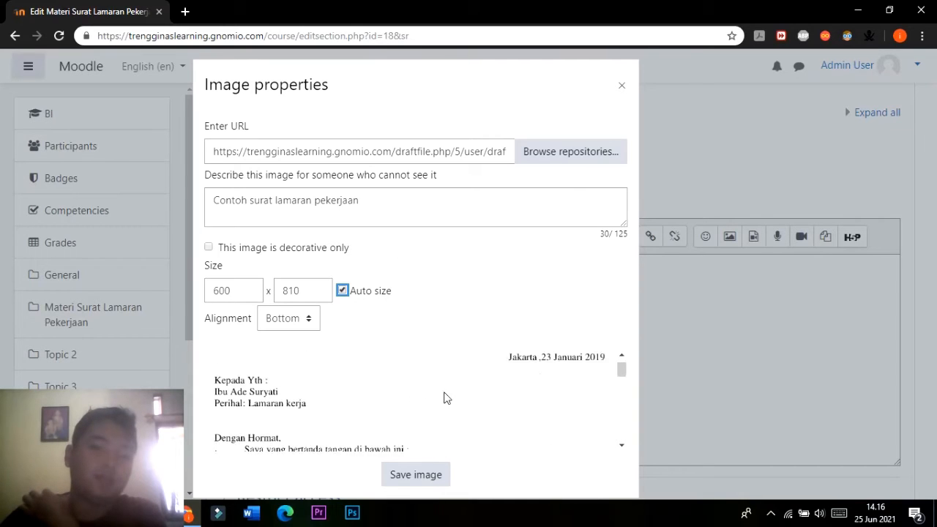
left_click(430, 474)
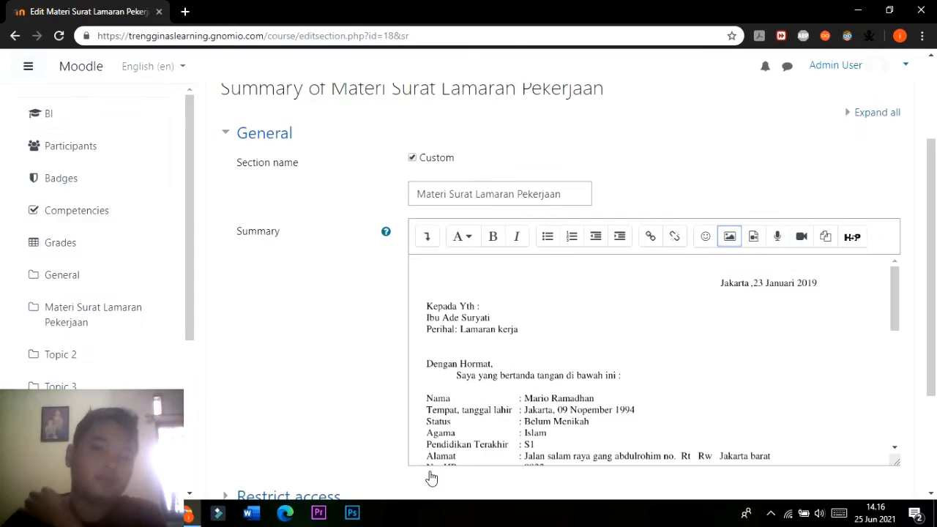
Review the example letter image in the summary and save the section changes.
scroll(508, 352, "down", 3)
scroll(476, 348, "down", 2)
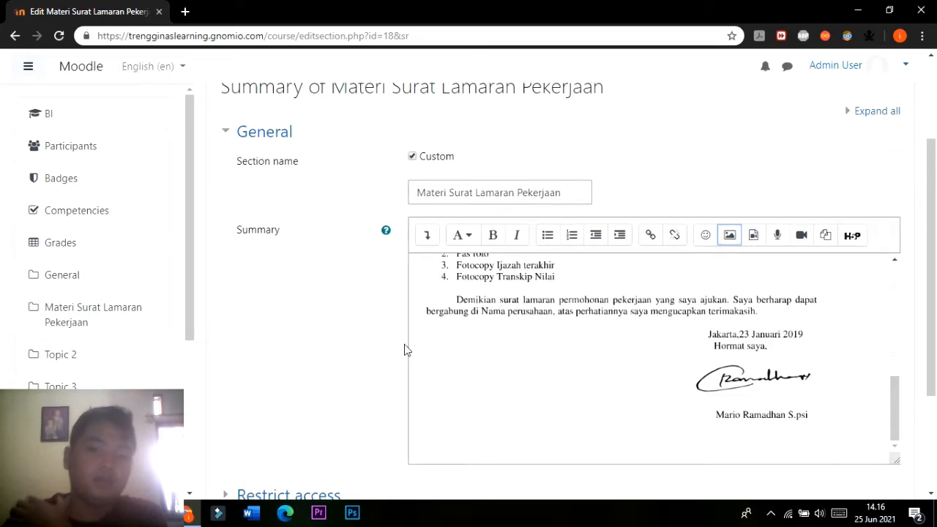
scroll(395, 344, "down", 2)
left_click(455, 373)
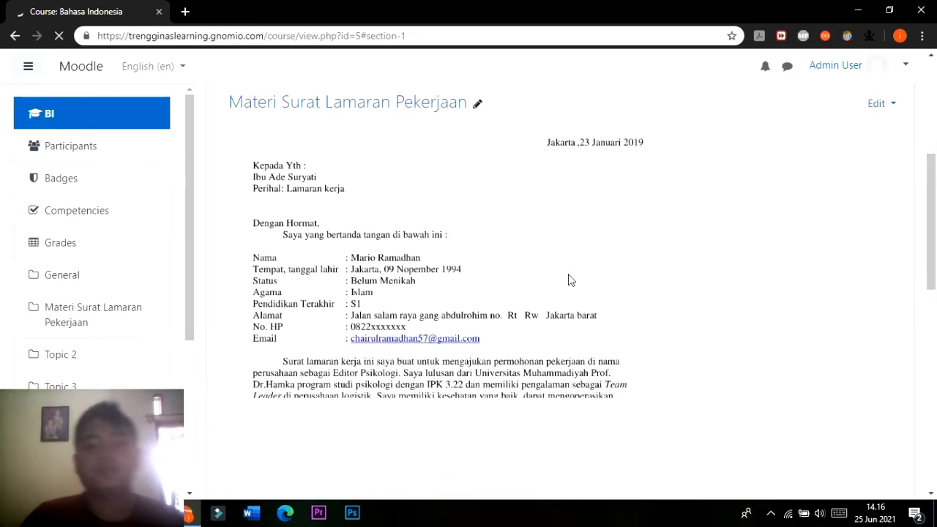
Check how the example letter image appears under the Materi Surat Lamaran Pekerjaan section on the course page.
scroll(569, 286, "up", 2)
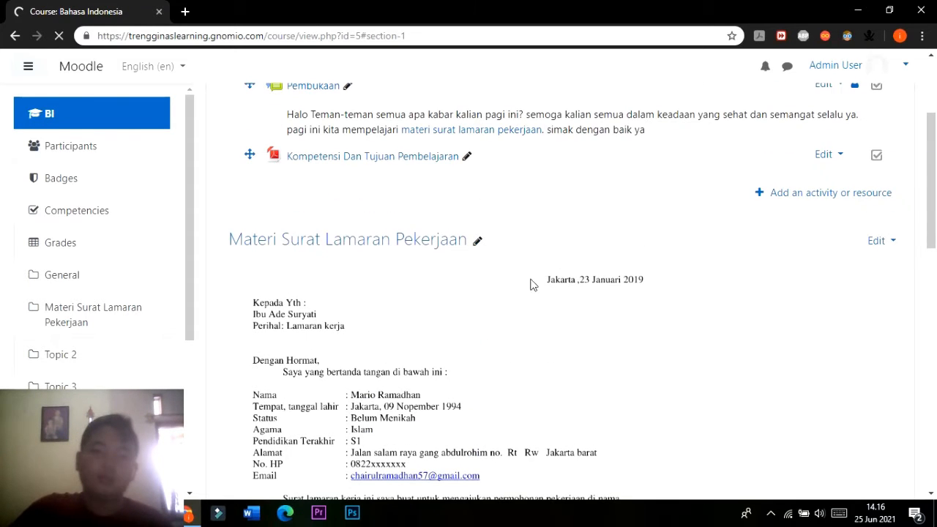
scroll(389, 247, "up", 1)
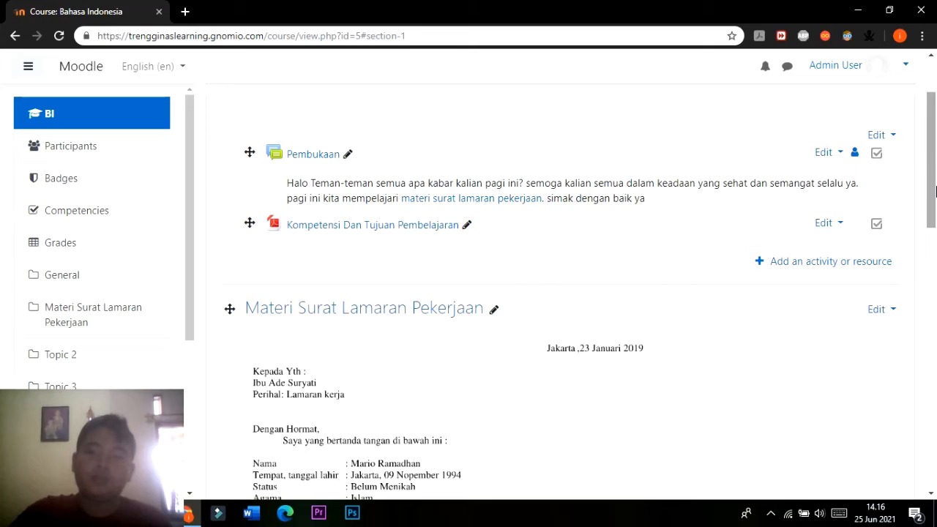
mouse_move(935, 180)
left_mouse_down()
mouse_move(935, 249)
mouse_move(936, 154)
mouse_move(935, 188)
left_mouse_up()
scroll(436, 305, "down", 2)
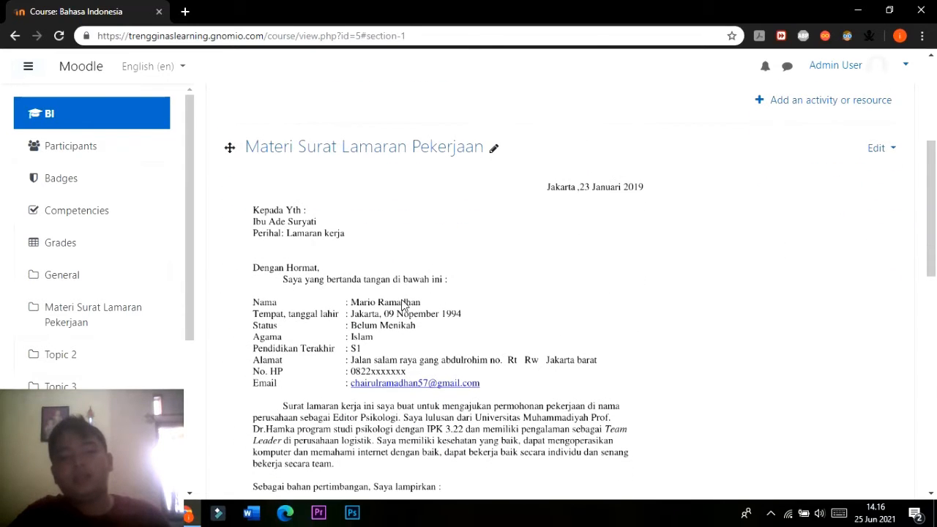
left_click_drag(936, 234, 936, 253)
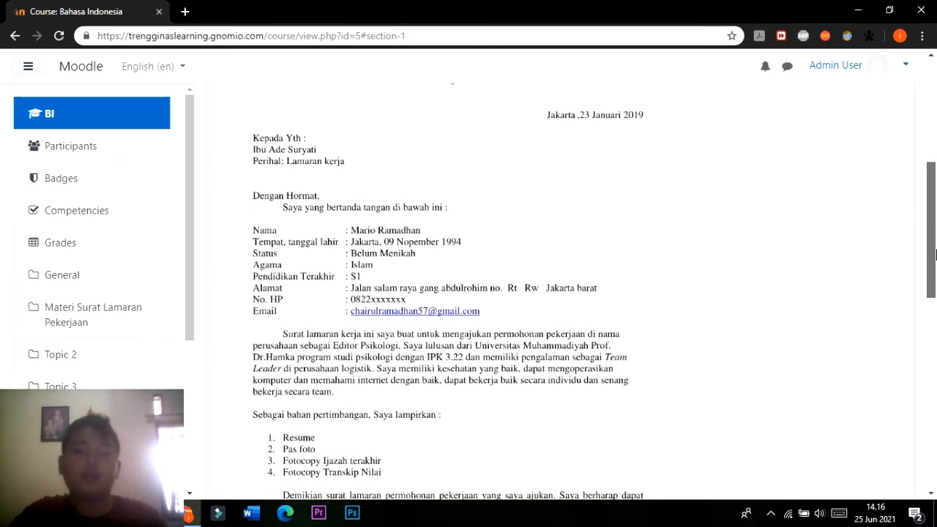
Examine the lower part of the example letter and the material PDF entry with its description beneath it.
scroll(372, 269, "down", 2)
scroll(372, 269, "down", 2)
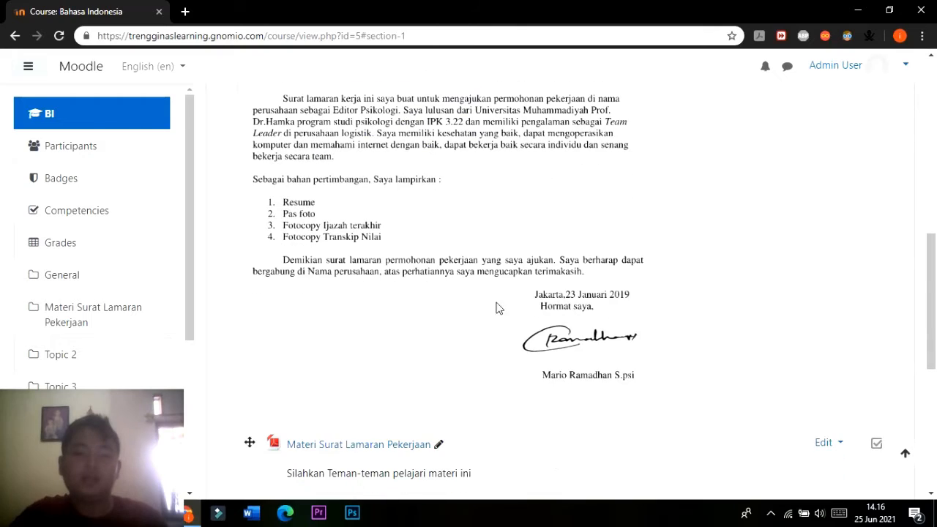
scroll(498, 308, "up", 6)
scroll(363, 370, "down", 8)
scroll(363, 366, "up", 5)
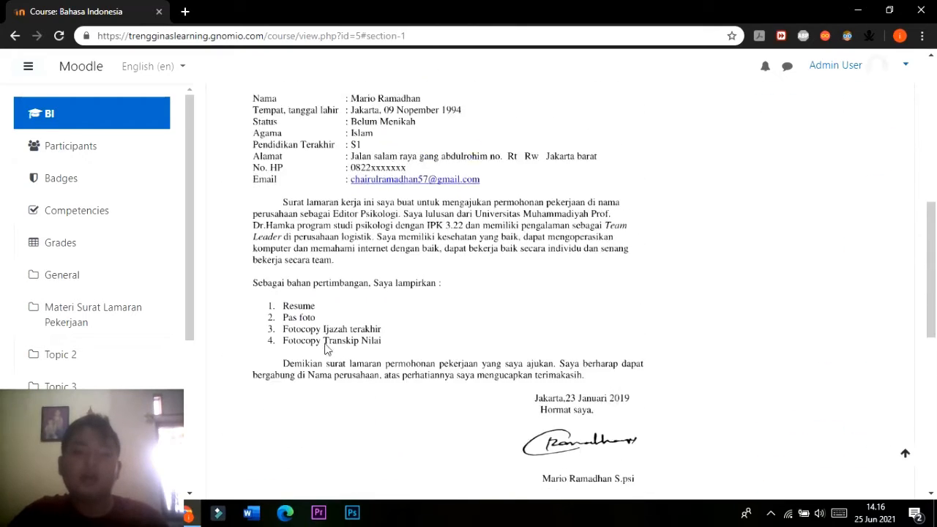
scroll(399, 310, "down", 3)
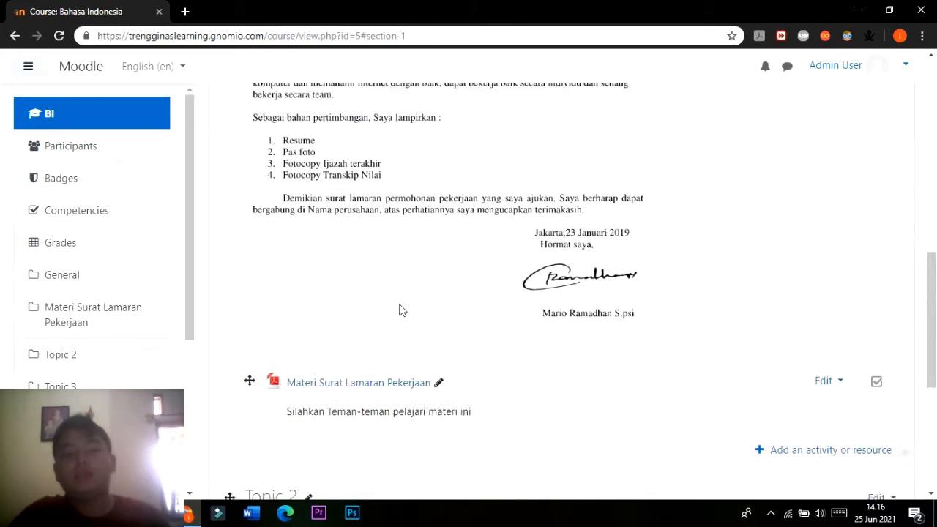
scroll(403, 299, "up", 2)
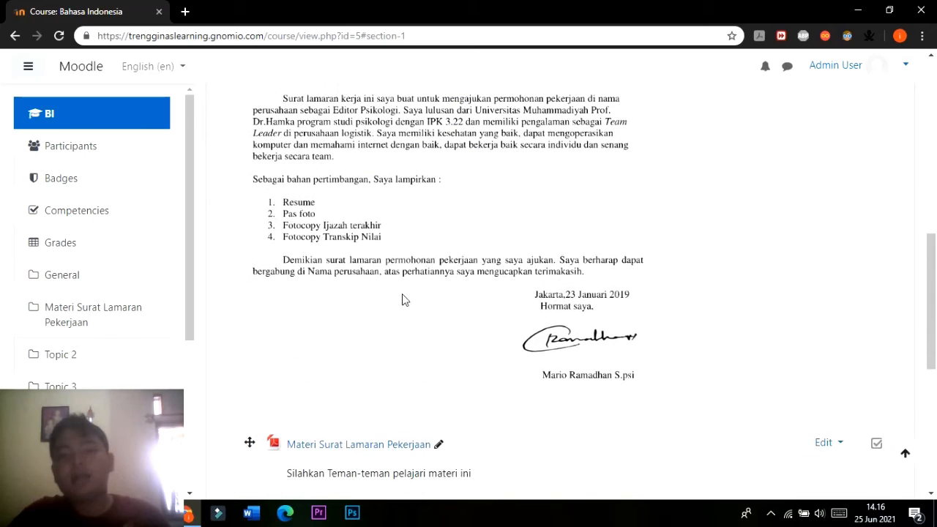
scroll(408, 282, "down", 2)
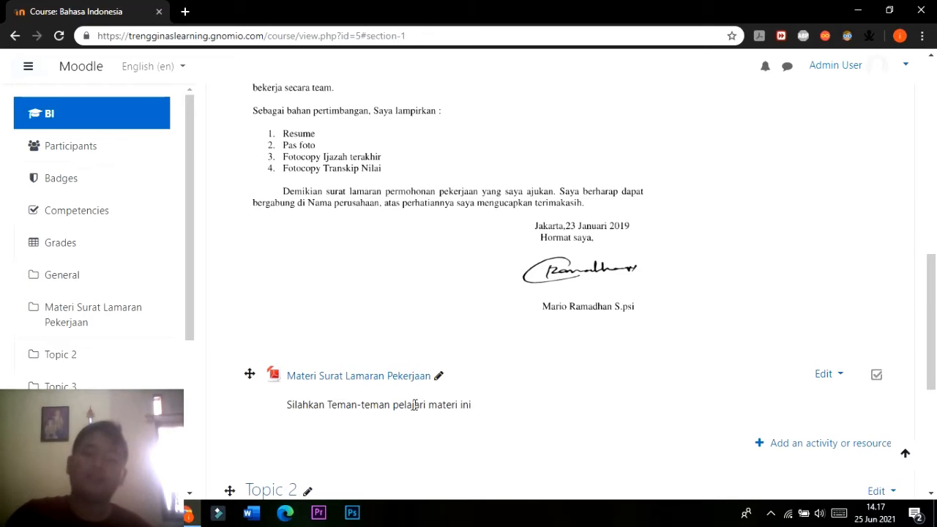
scroll(410, 349, "down", 2)
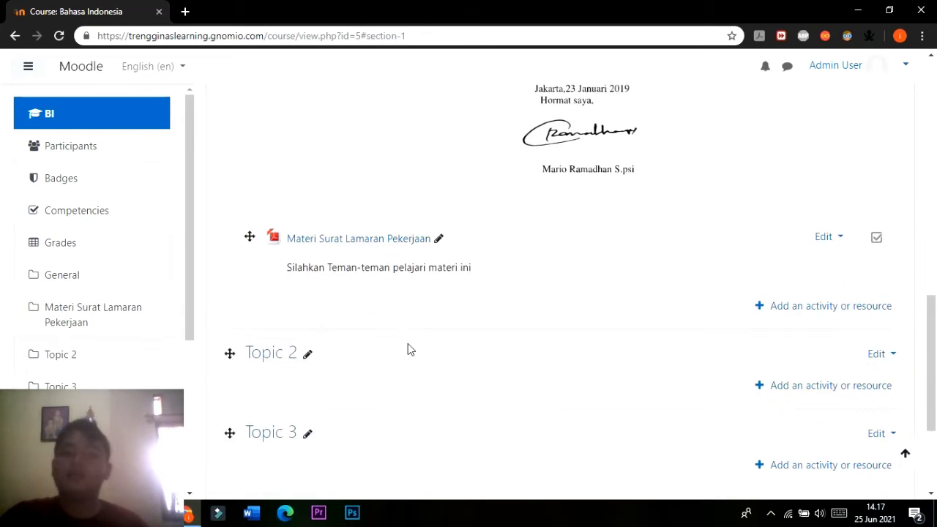
scroll(409, 349, "up", 1)
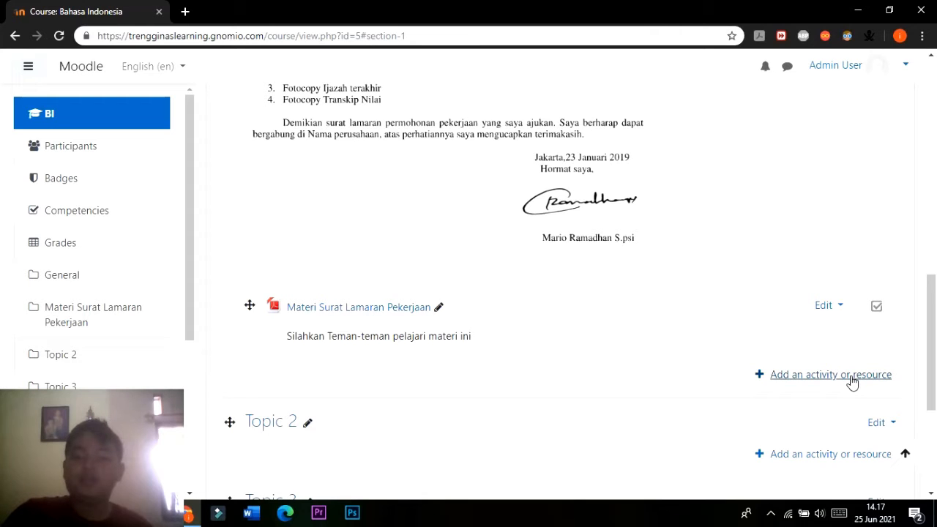
scroll(824, 329, "up", 2)
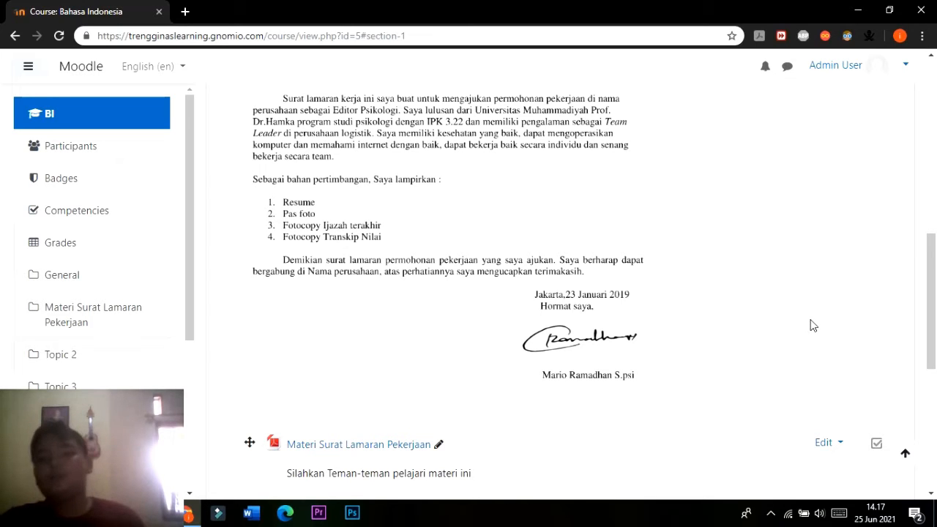
scroll(814, 329, "down", 3)
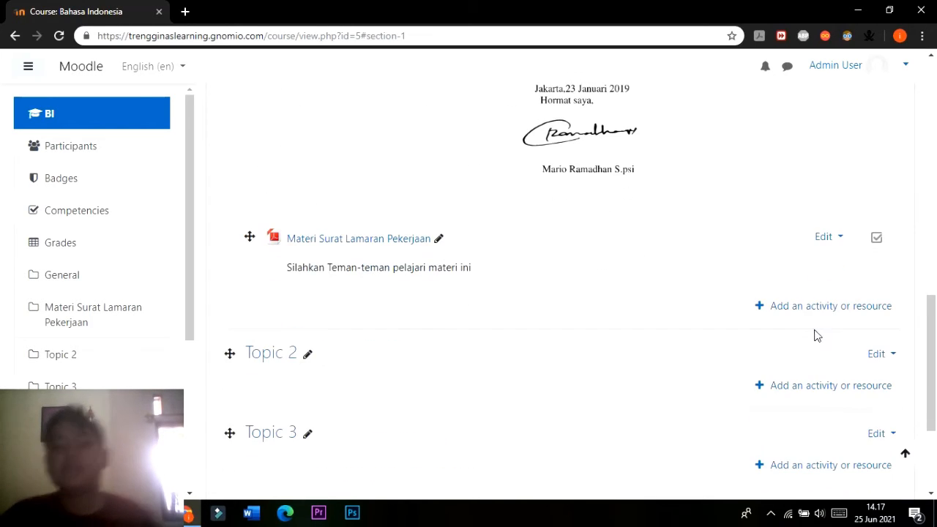
Start adding a URL resource to the Materi Surat Lamaran Pekerjaan section.
left_click(834, 309)
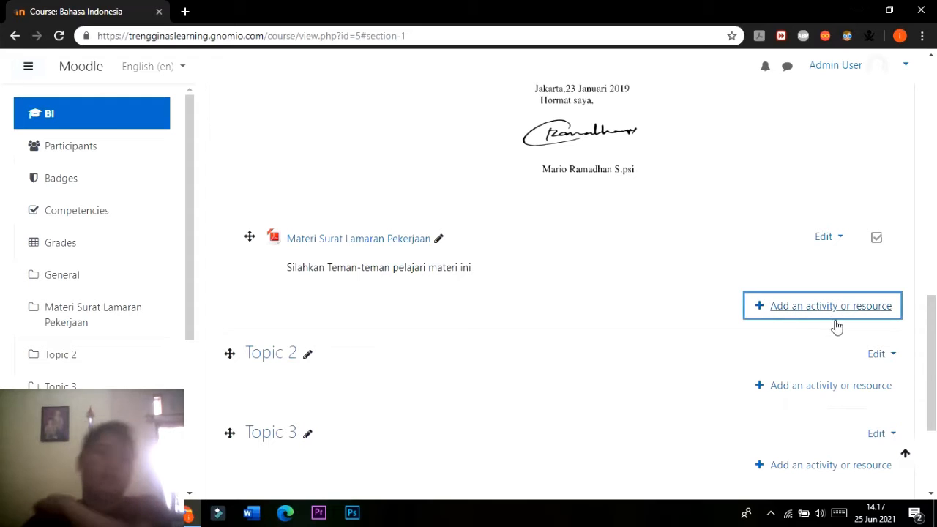
left_click(834, 312)
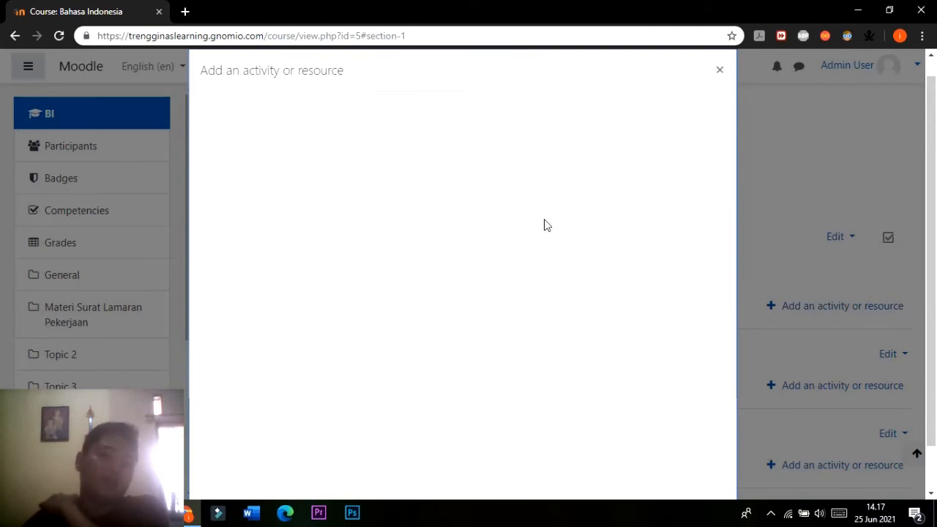
scroll(544, 225, "down", 1)
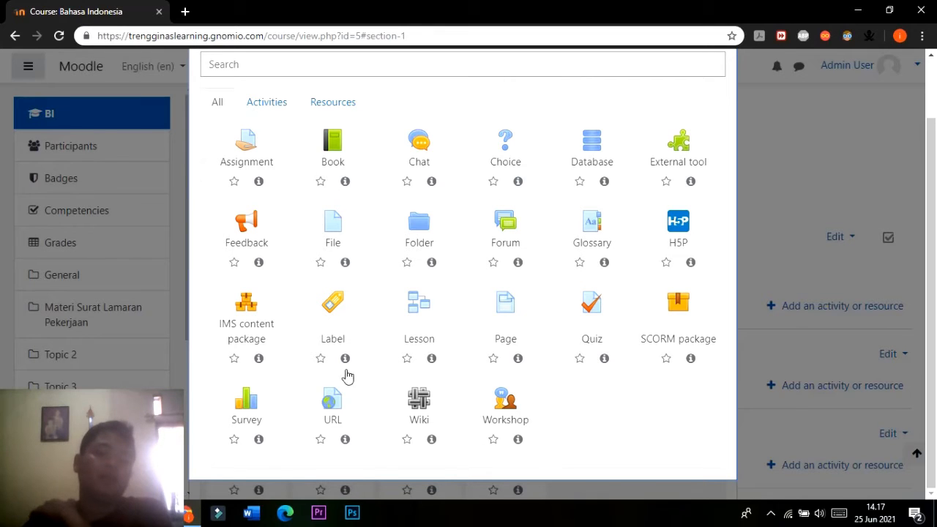
left_click(328, 412)
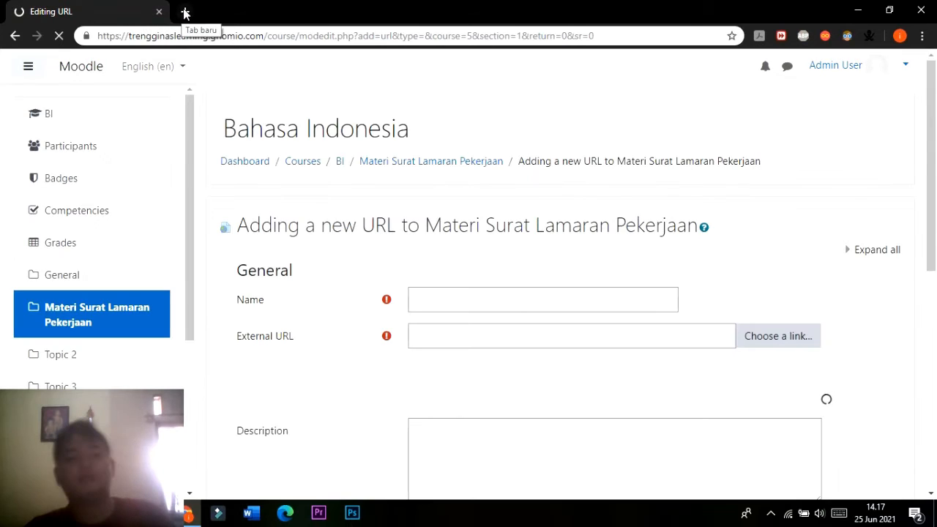
Open YouTube in a new browser tab, keeping the Moodle URL form open.
left_click(185, 13)
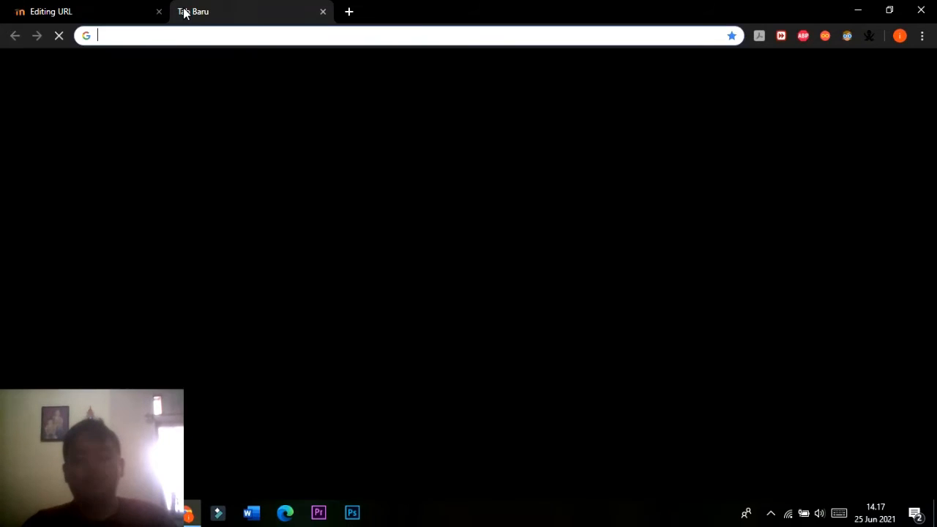
type("youtb")
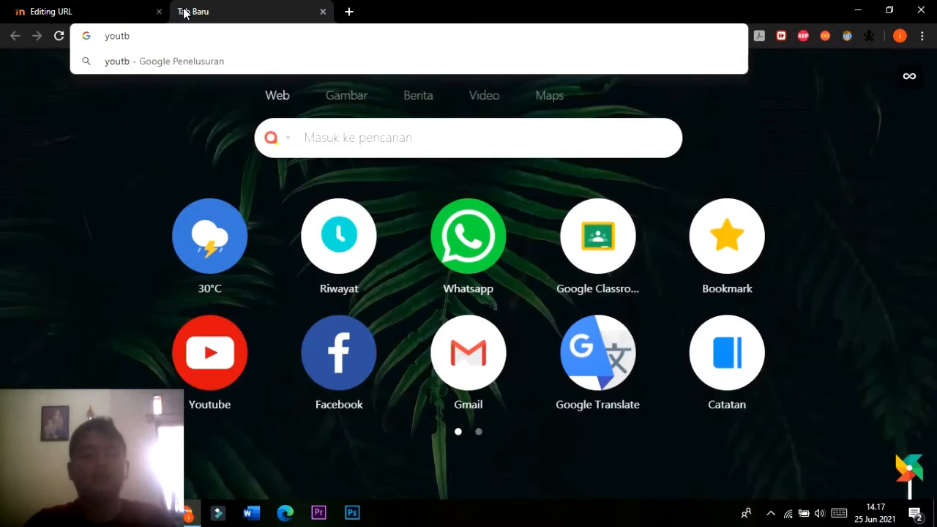
key("BackSpace")
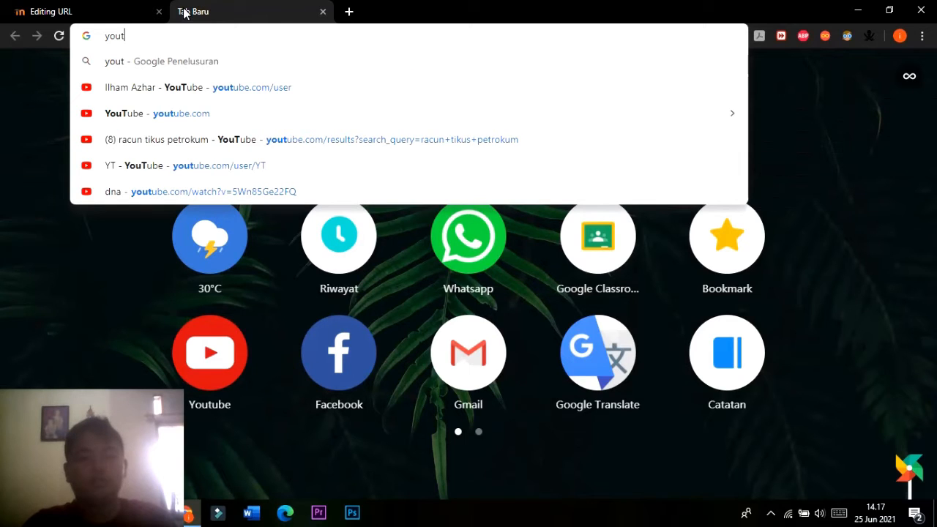
type("ube")
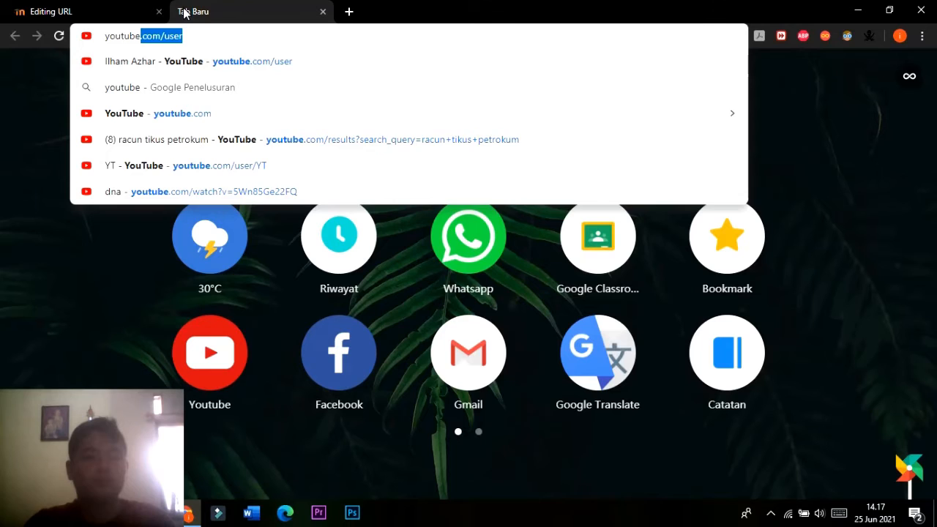
key("Return")
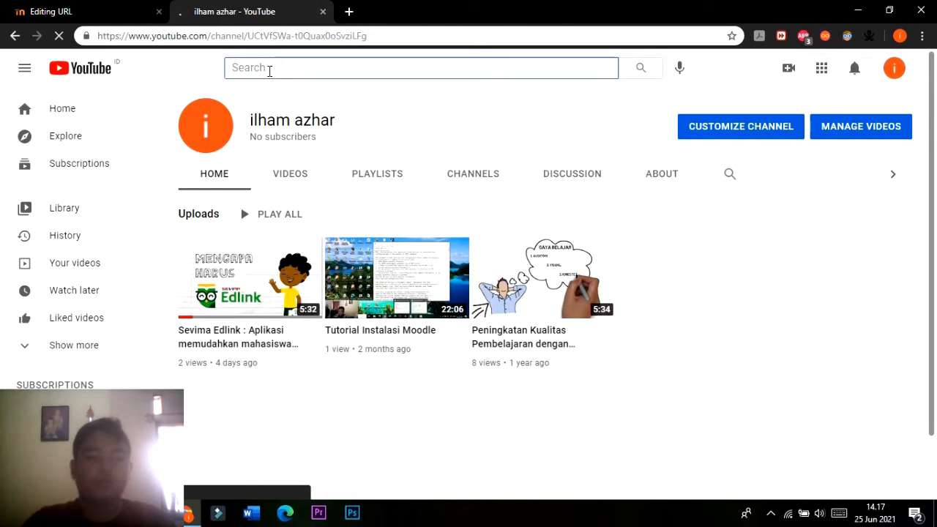
Search YouTube for "surat lamaran kerja".
left_click(269, 71)
type("surat lamara")
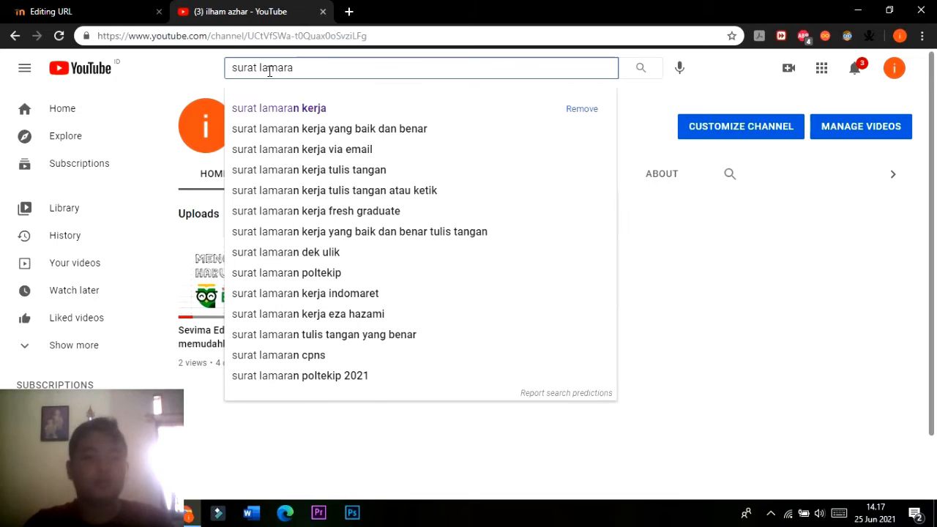
key("Down")
key("Return")
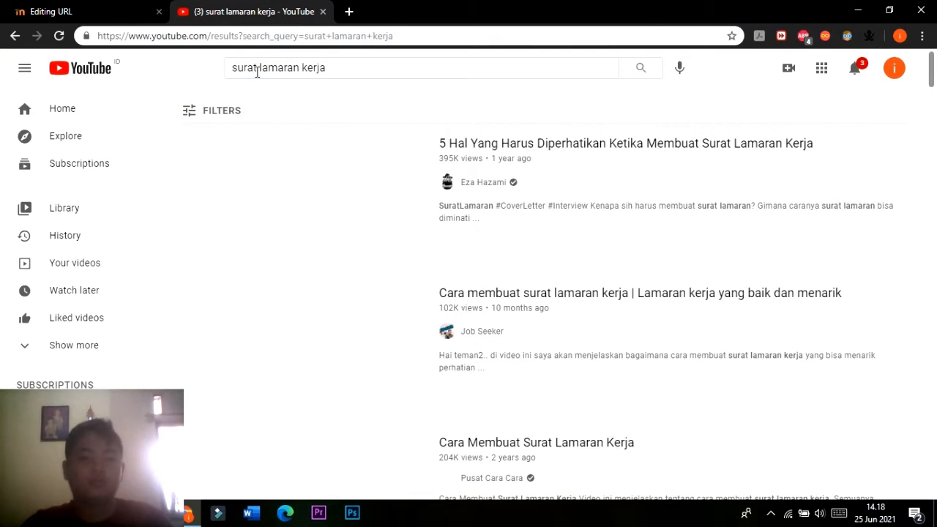
Browse the search results and open the video "Cara Membuat Surat Lamaran Kerja" from Pusat Cara Cara.
scroll(481, 247, "down", 3)
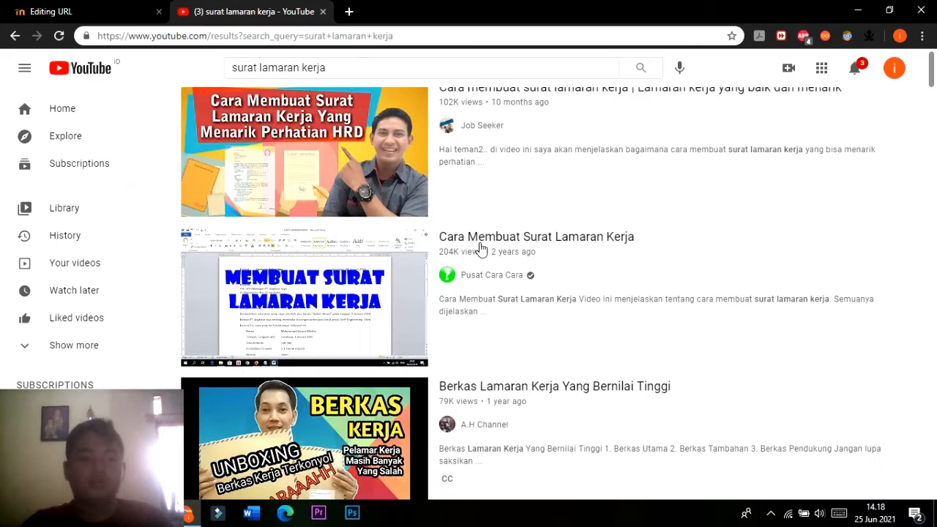
scroll(556, 297, "up", 1)
scroll(556, 296, "down", 1)
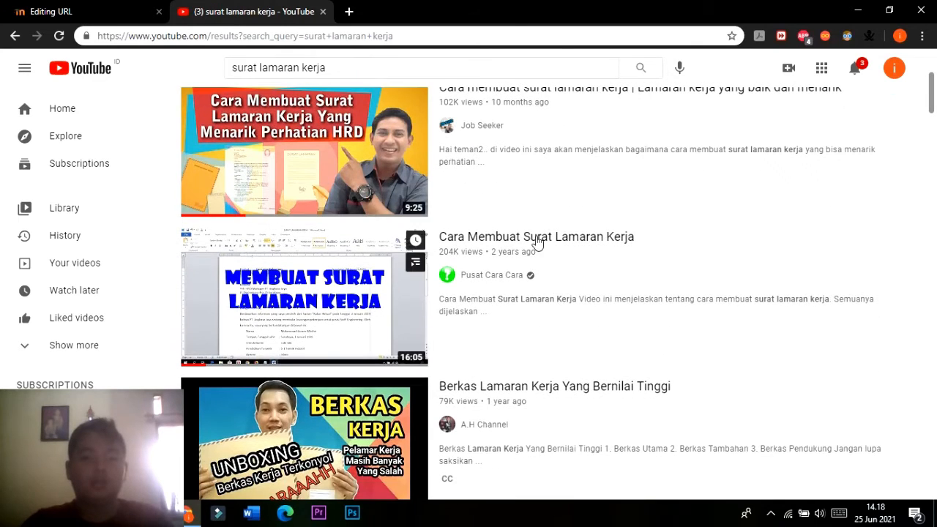
left_click(538, 240)
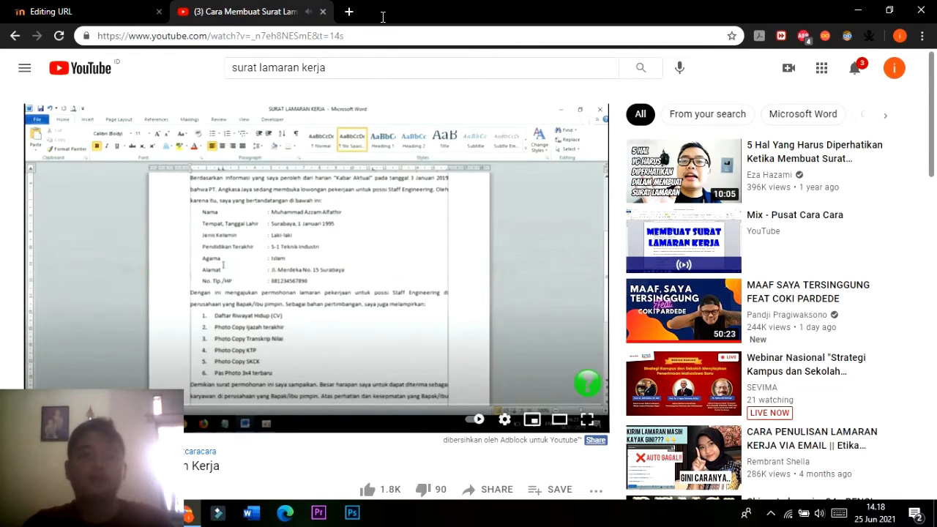
Select the search phrase "surat lamaran kerja" on the YouTube video page.
left_click(103, 10)
left_click(235, 10)
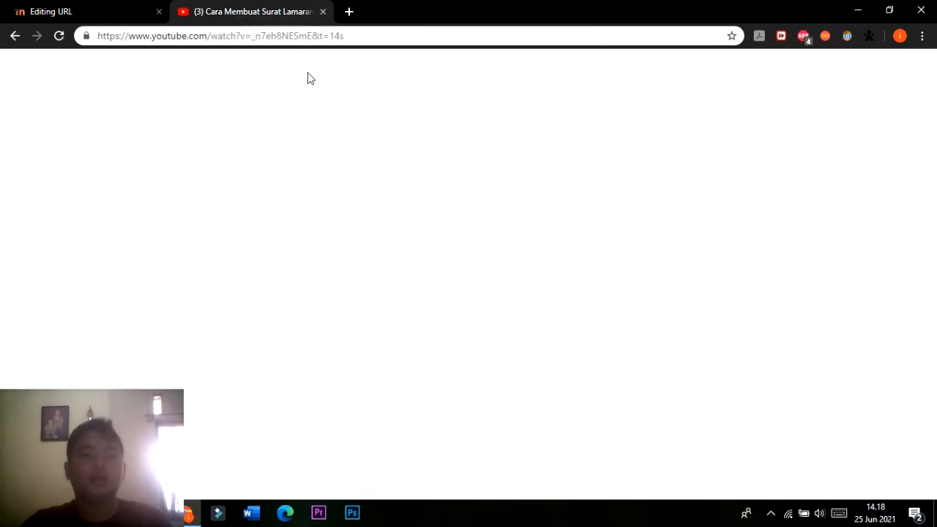
left_click(335, 69)
left_click_drag(335, 69, 228, 93)
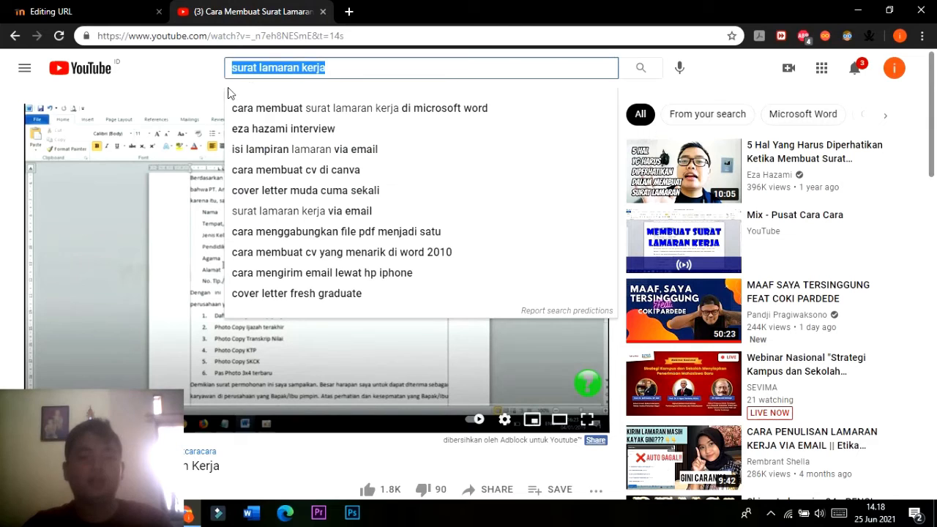
Return to the Moodle form for the new URL, look over its settings and open the Name field for entry.
left_click(110, 15)
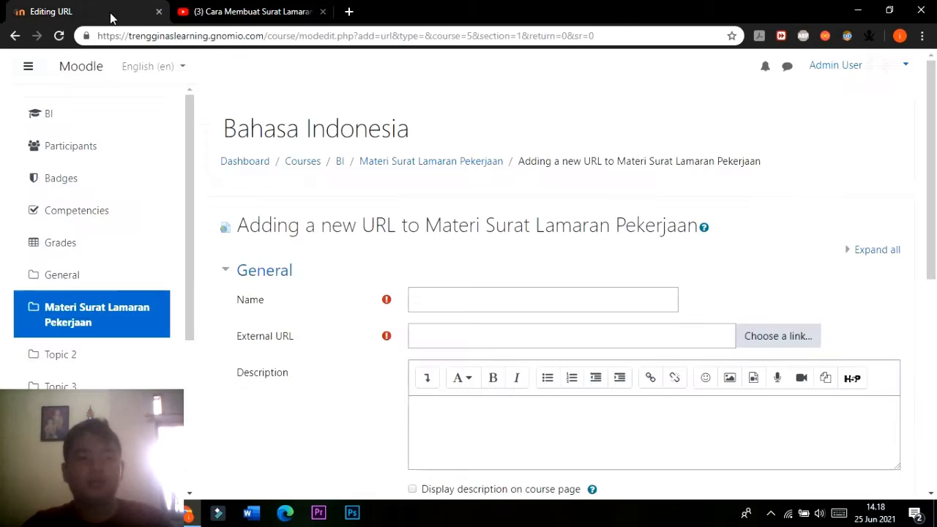
scroll(681, 384, "down", 3)
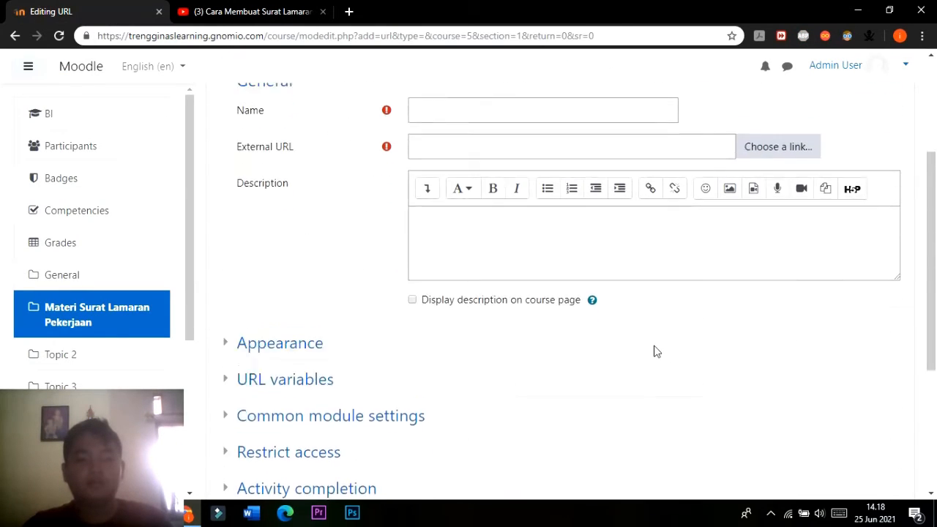
scroll(655, 349, "up", 2)
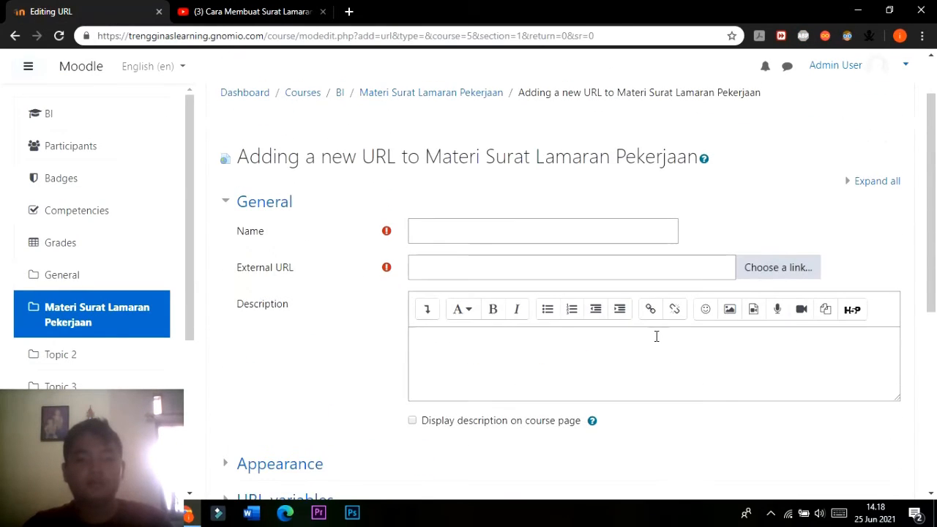
left_click(440, 235)
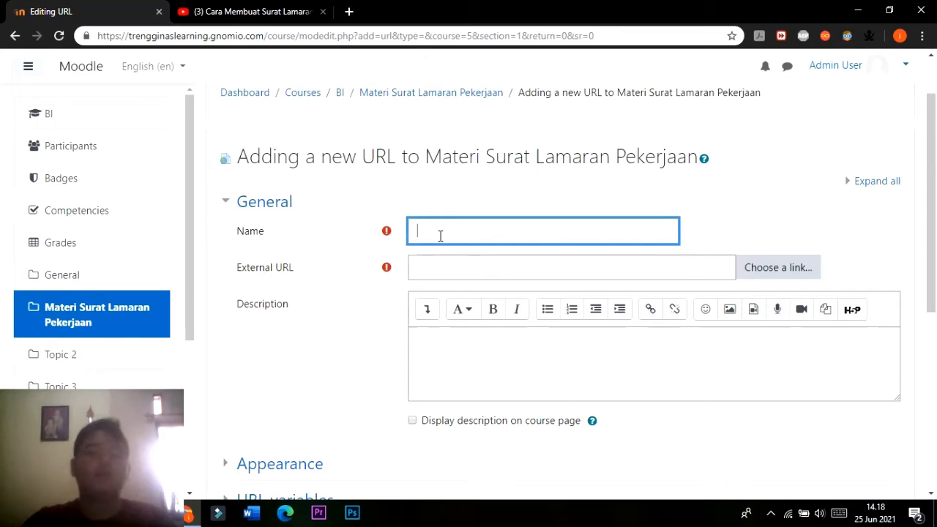
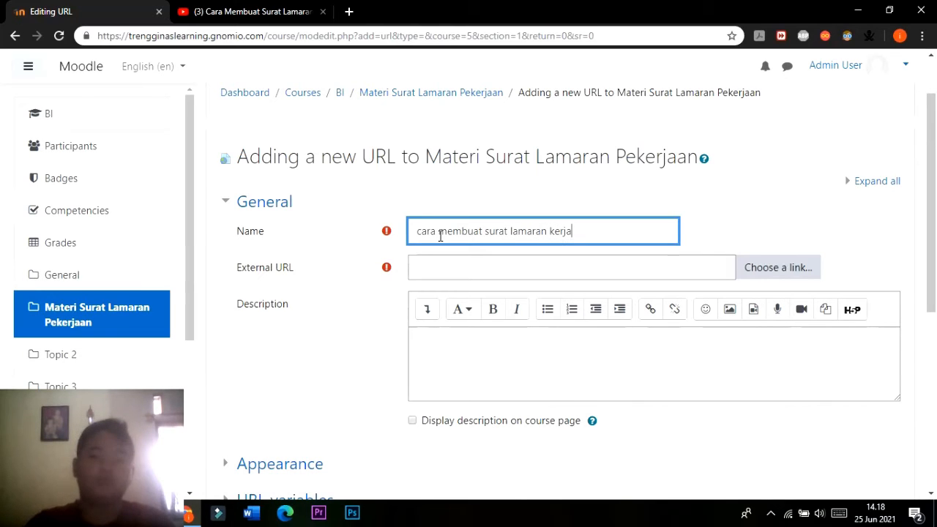
left_click(498, 276)
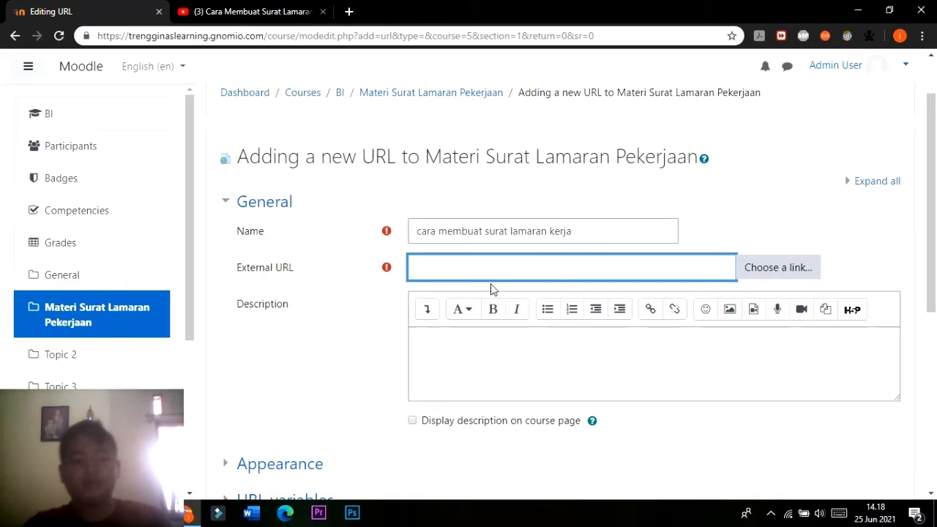
type("surat lamaran kerja")
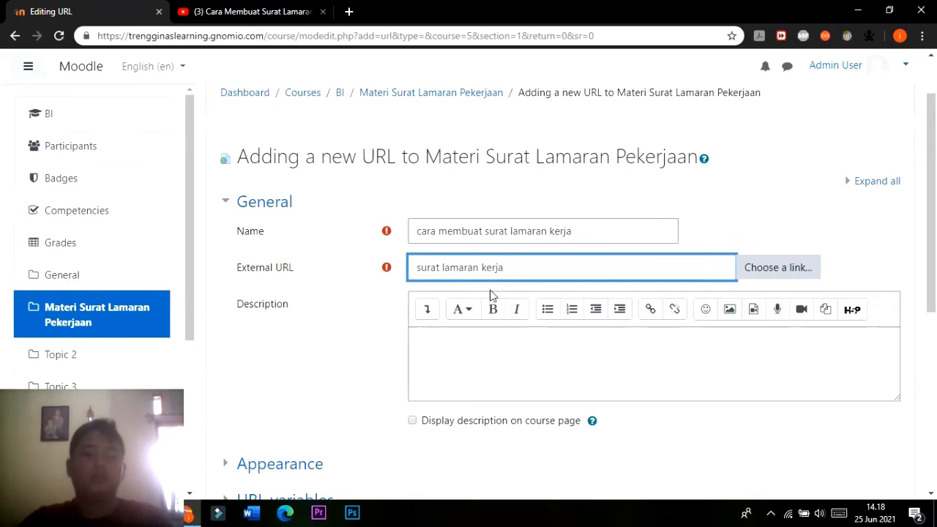
scroll(490, 293, "down", 5)
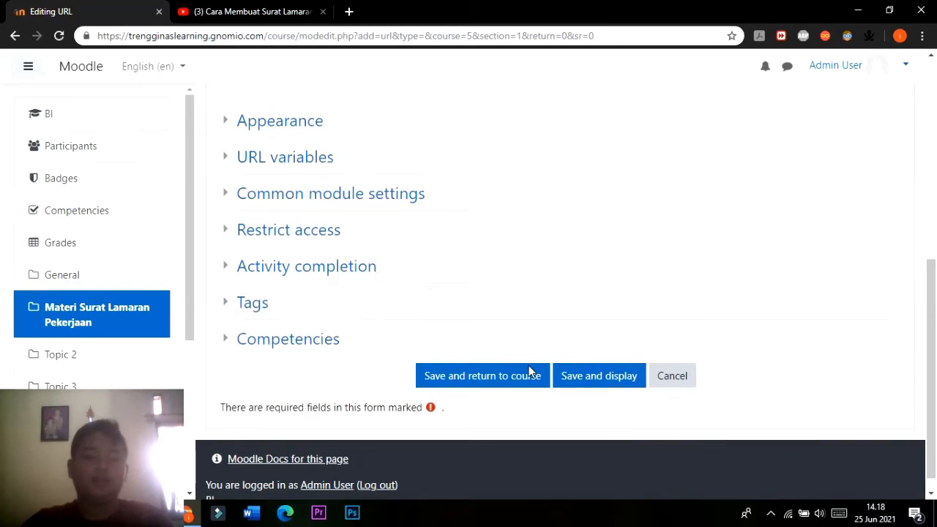
left_click(618, 382)
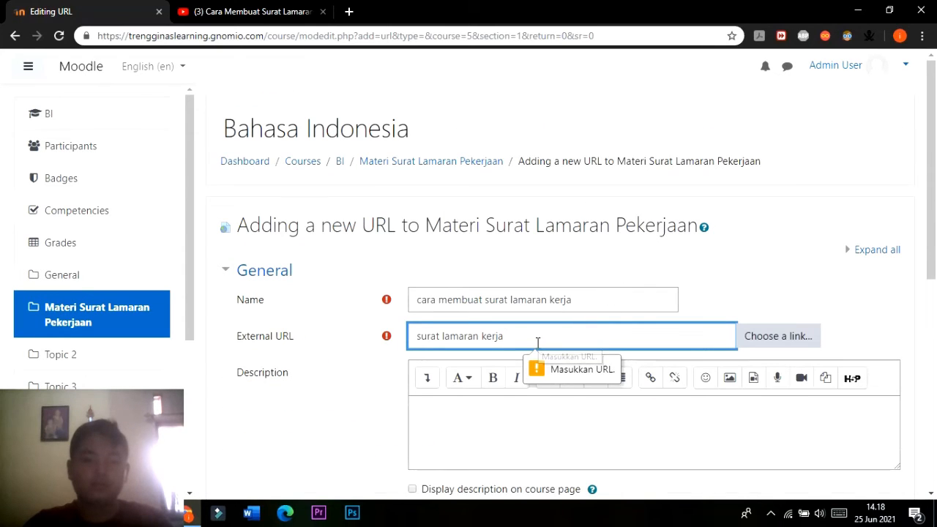
left_click_drag(538, 342, 379, 335)
key("ctrl+x")
key("ctrl+v")
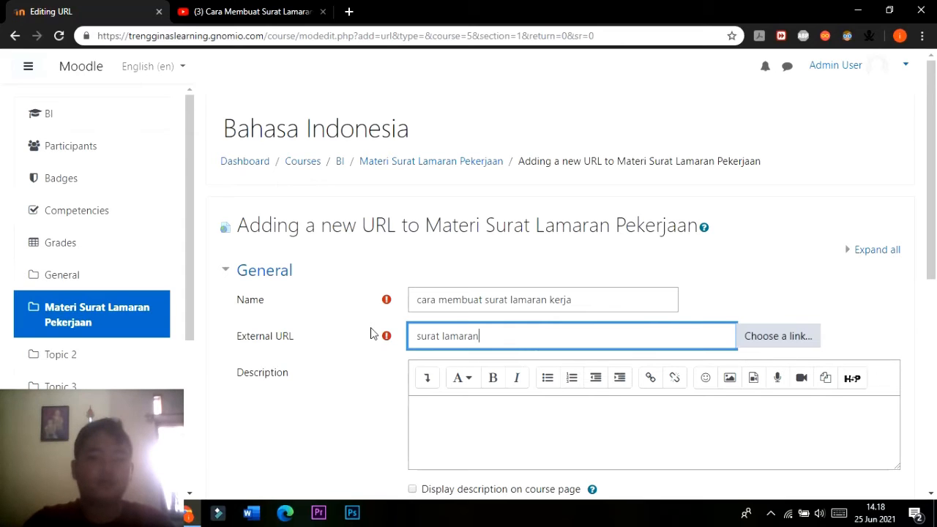
left_click(286, 8)
left_click(362, 36)
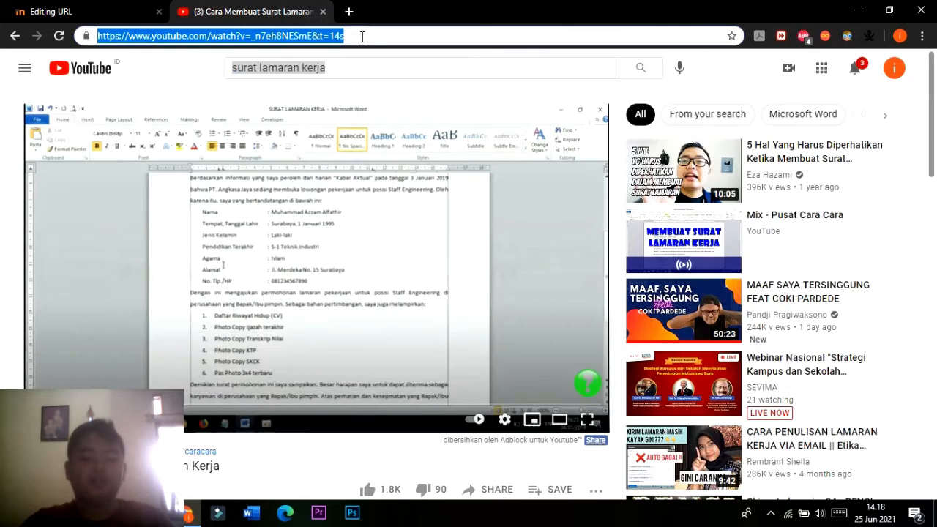
left_click(69, 11)
left_click(456, 336)
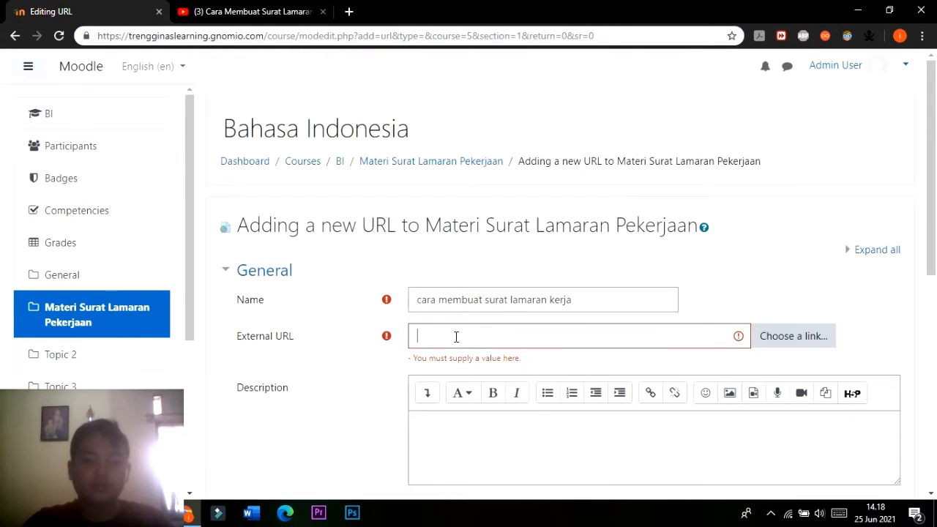
key("ctrl+v")
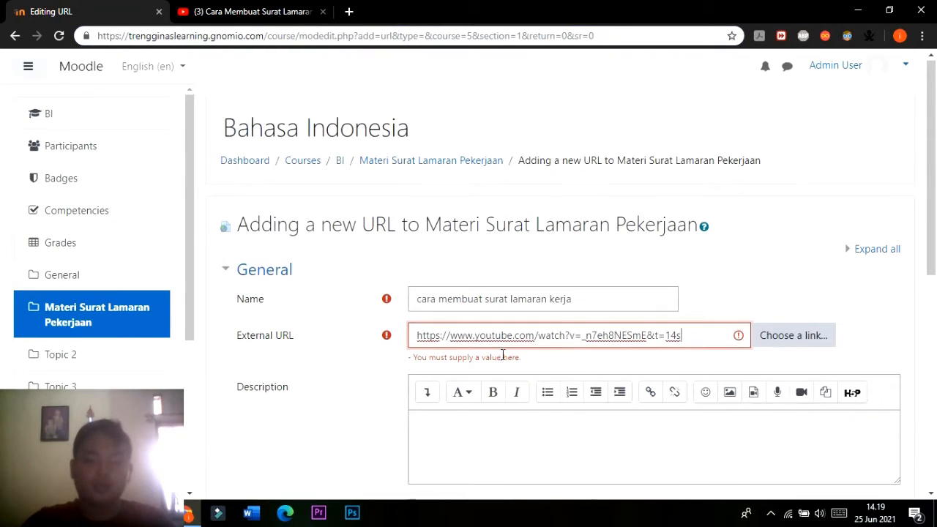
scroll(498, 340, "down", 10)
left_click(599, 357)
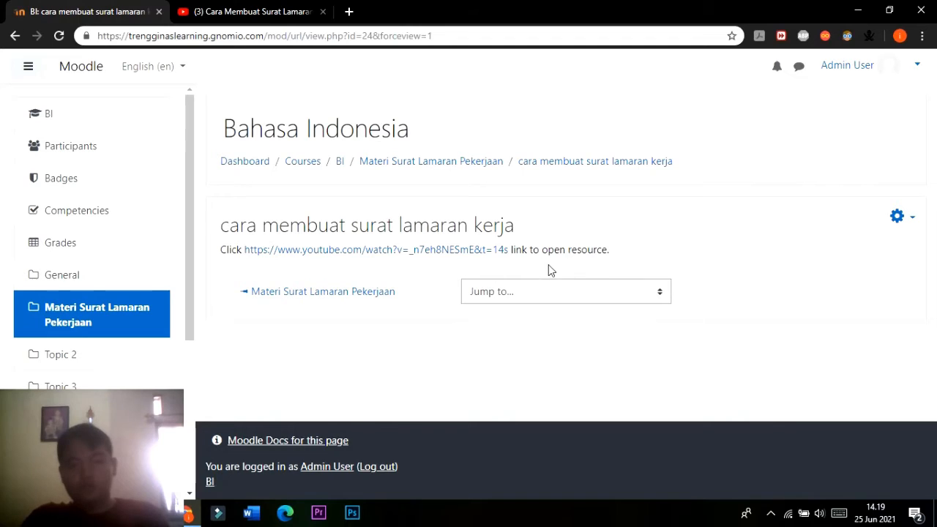
Return to the Materi Surat Lamaran Pekerjaan section on the course page and review its letter image, resources and editing options.
left_click(465, 163)
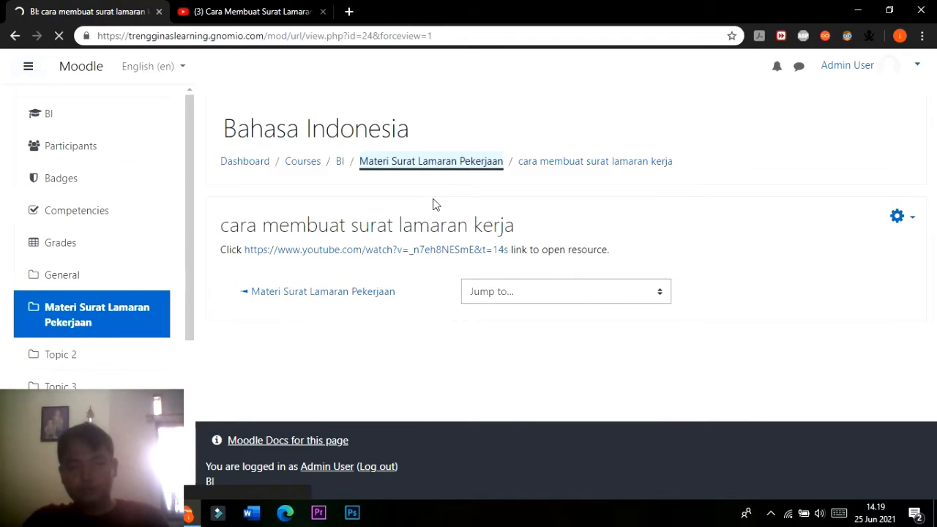
scroll(439, 211, "down", 15)
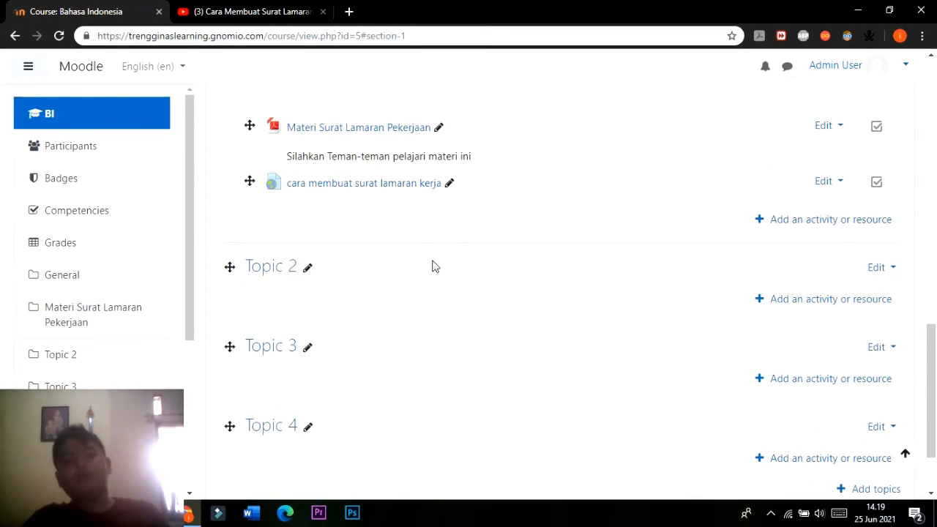
scroll(432, 266, "up", 10)
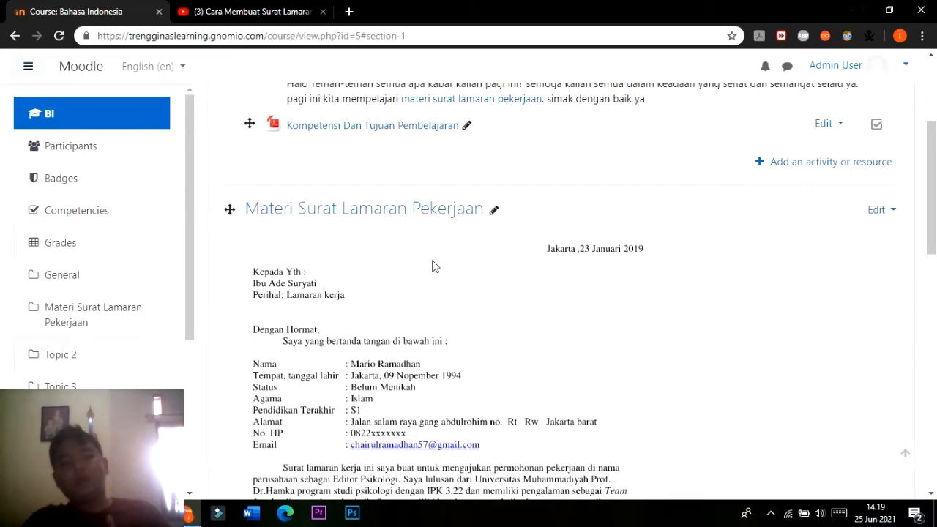
scroll(612, 306, "down", 2)
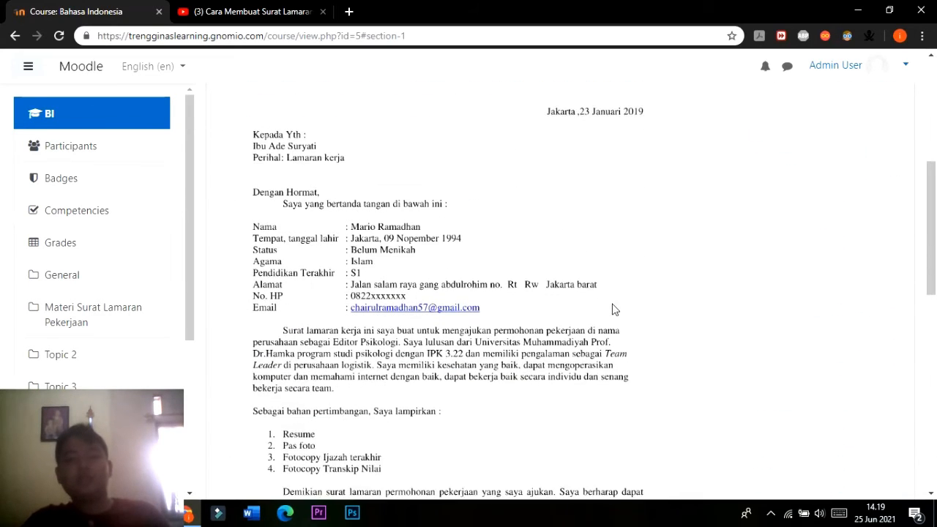
scroll(928, 287, "up", 4)
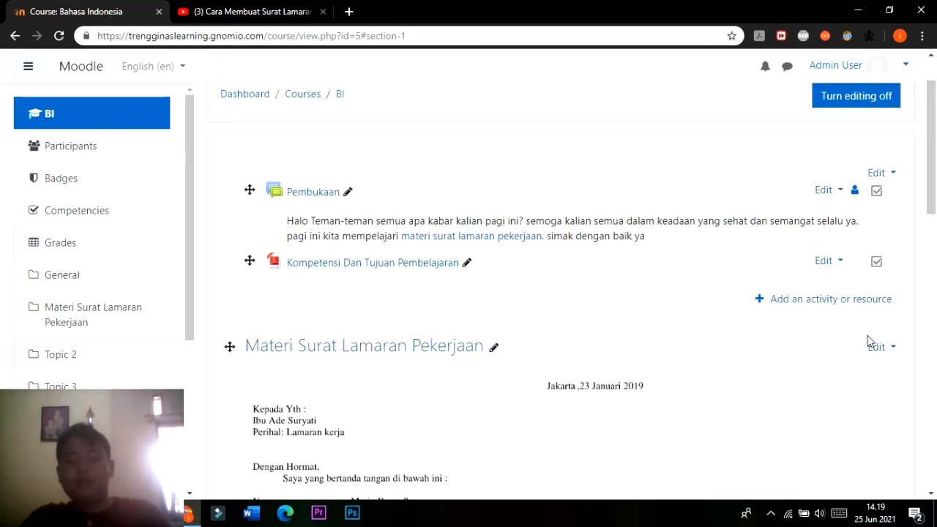
scroll(875, 363, "down", 2)
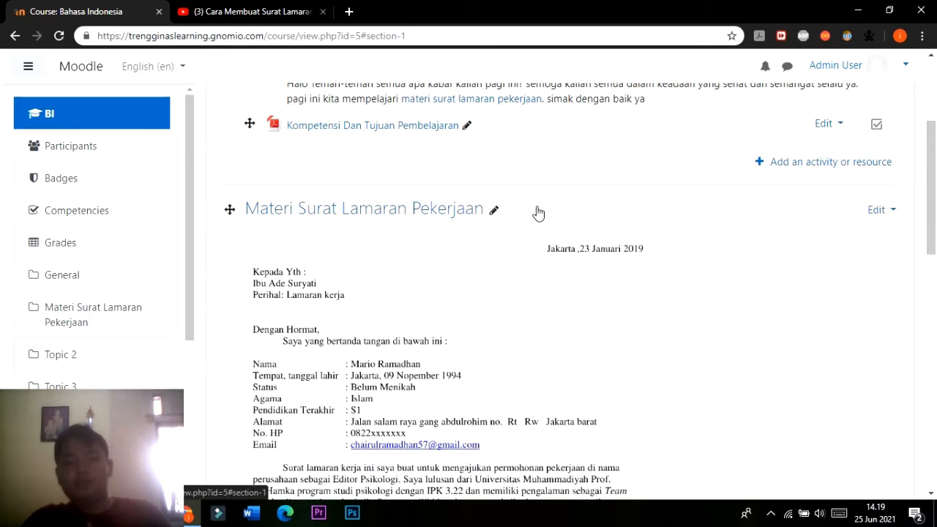
scroll(842, 236, "down", 3)
scroll(849, 233, "up", 3)
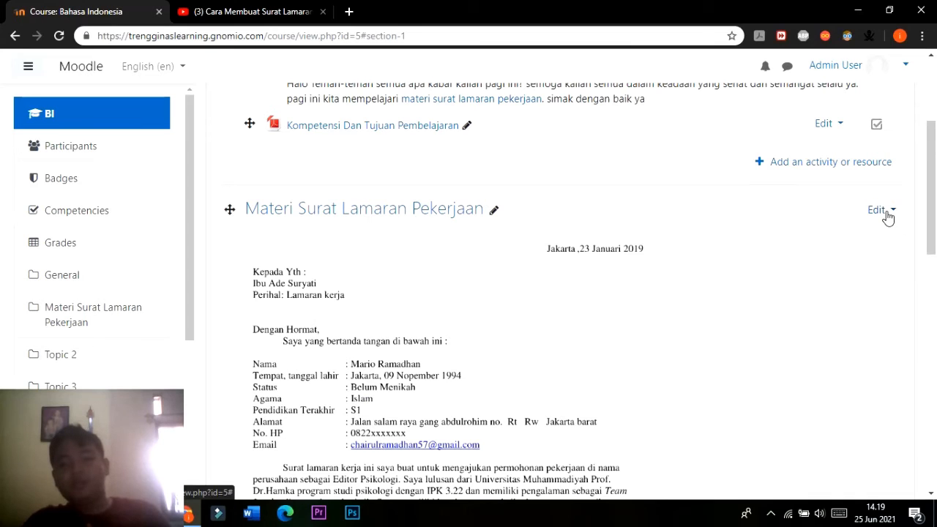
left_click(882, 211)
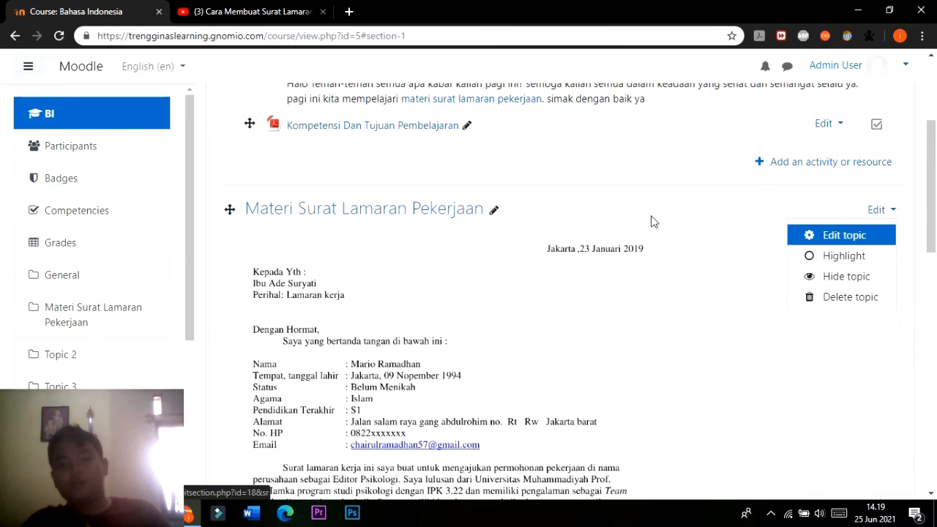
Open the settings of the Topic 2 section for editing and look over its name and summary fields.
scroll(652, 220, "down", 9)
left_click(882, 268)
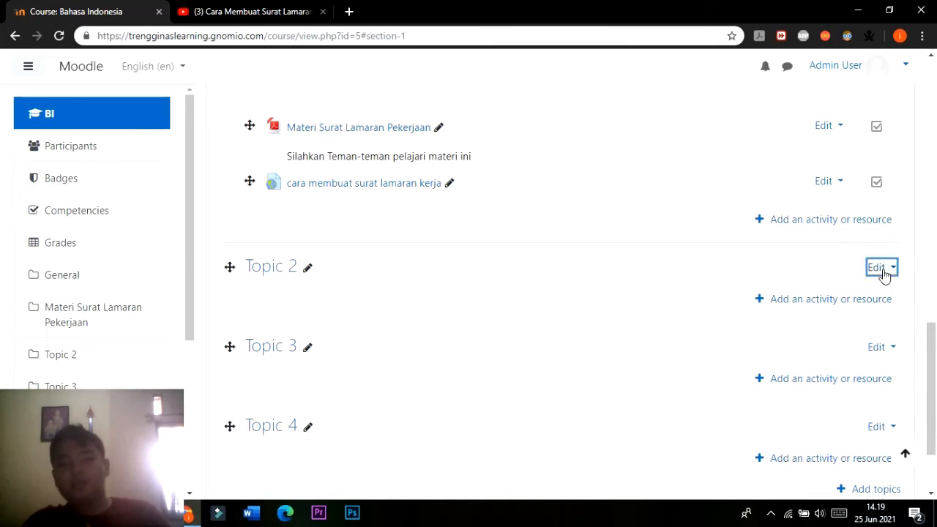
left_click(849, 279)
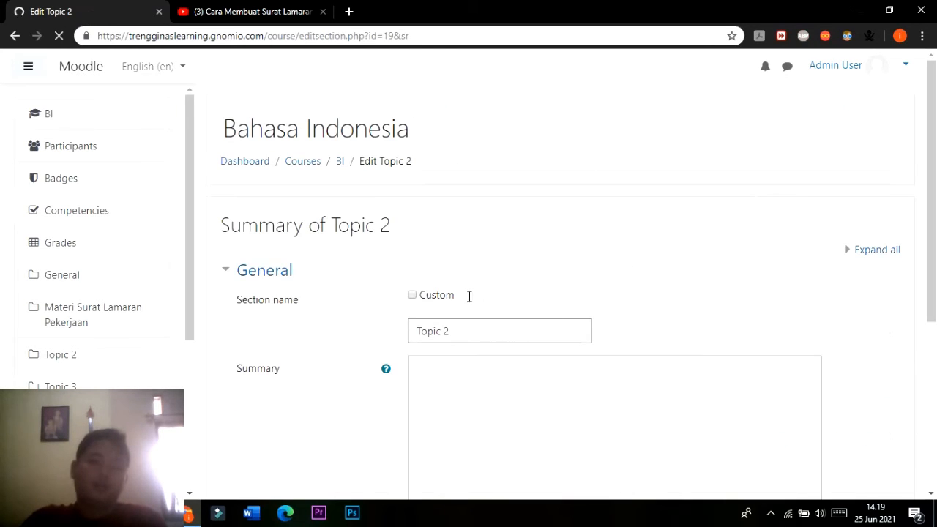
scroll(469, 282, "down", 3)
scroll(470, 281, "up", 1)
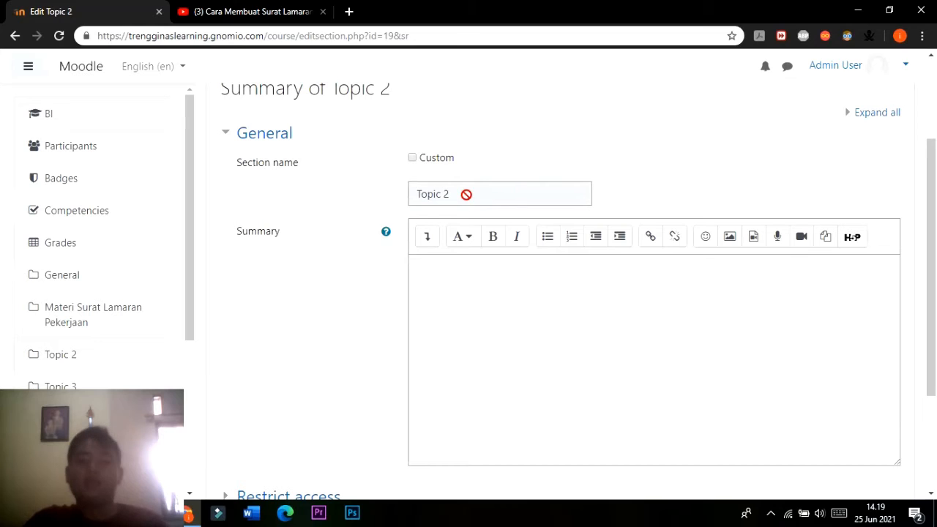
left_click(468, 303)
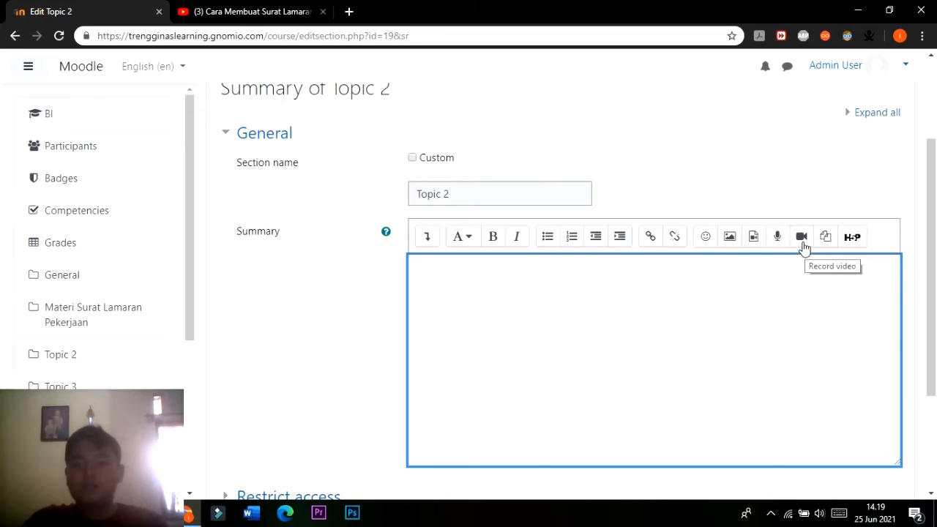
left_click(754, 239)
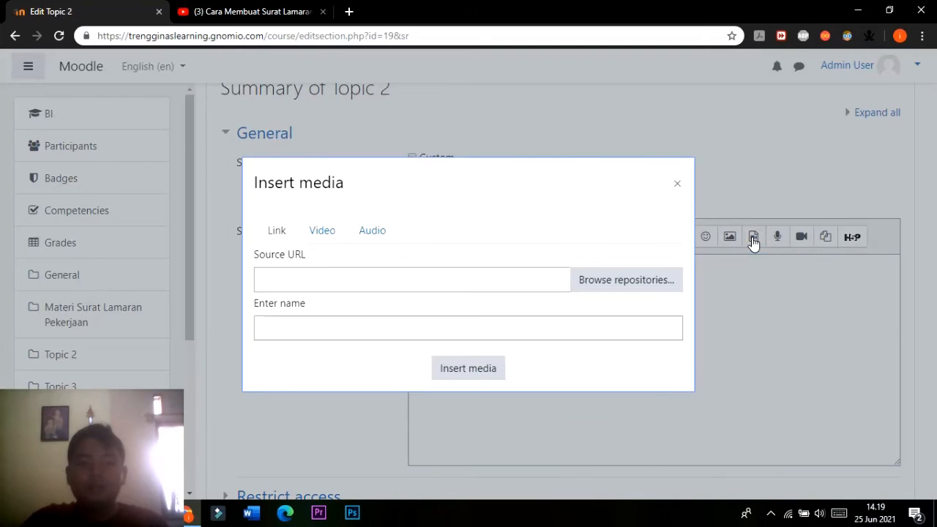
left_click(341, 277)
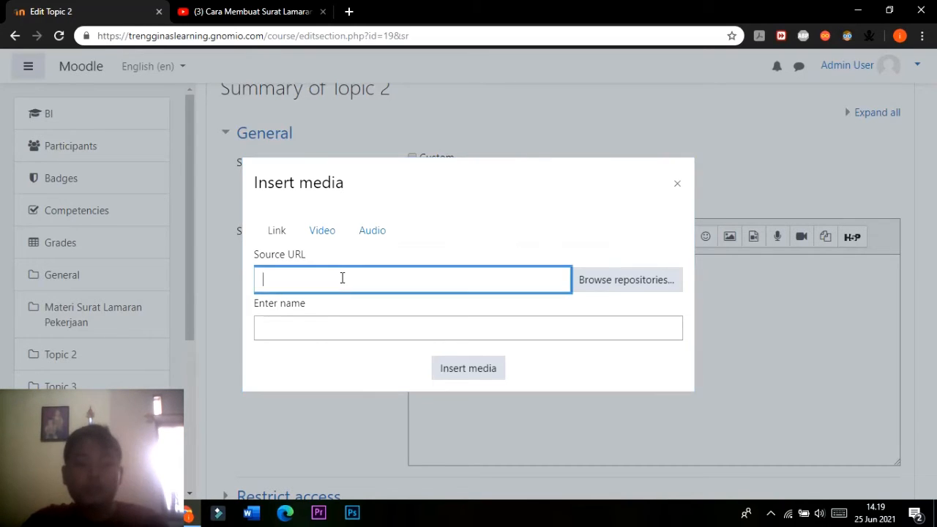
type("https://www.youtube.com/watch?v=_n7eh8NESmE&t=14s")
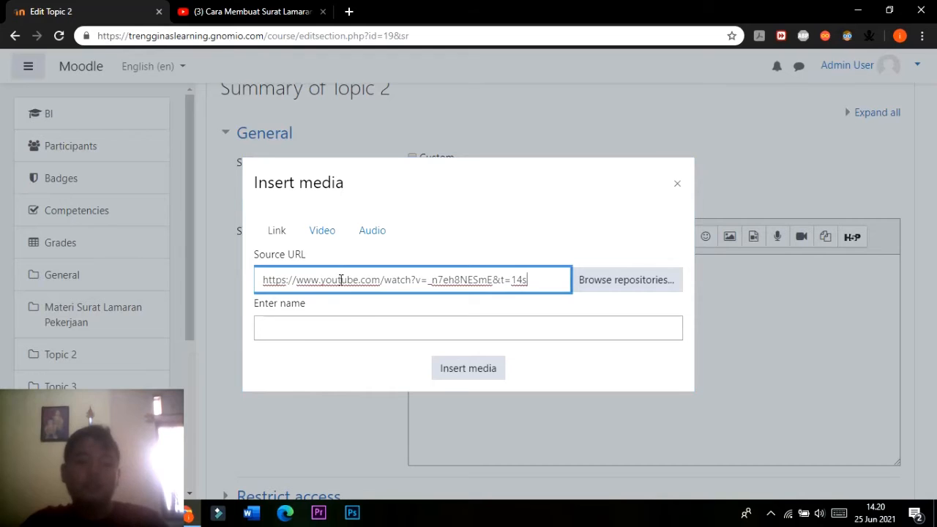
left_click(365, 322)
type("Cp")
key("BackSpace")
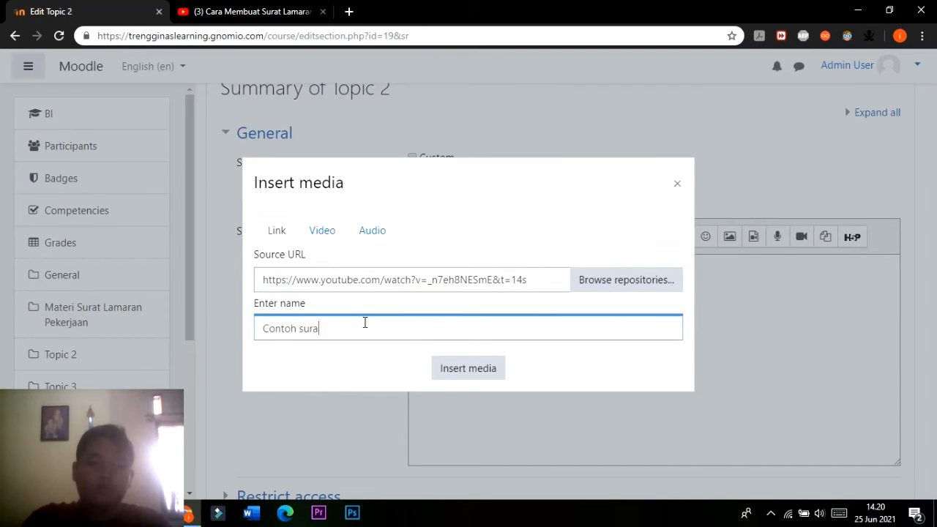
type("ontoh surat lamaran kerja")
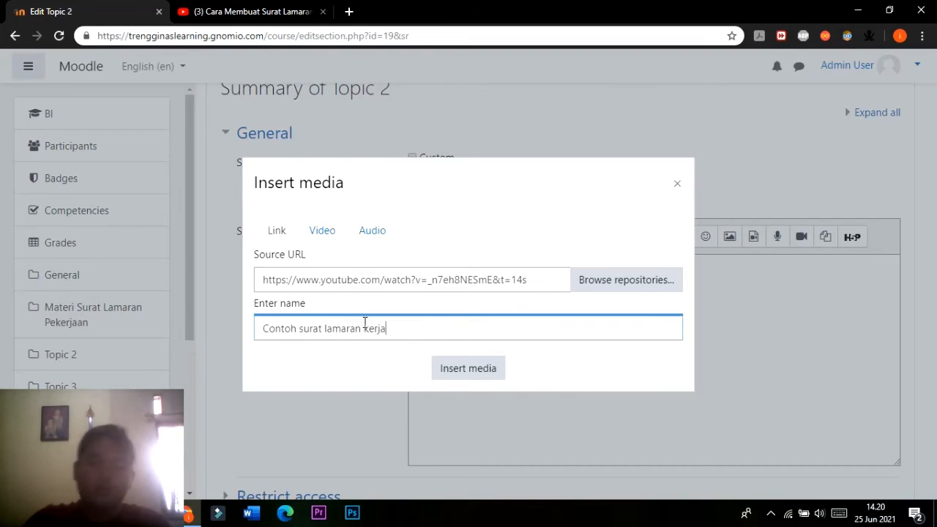
left_click(447, 373)
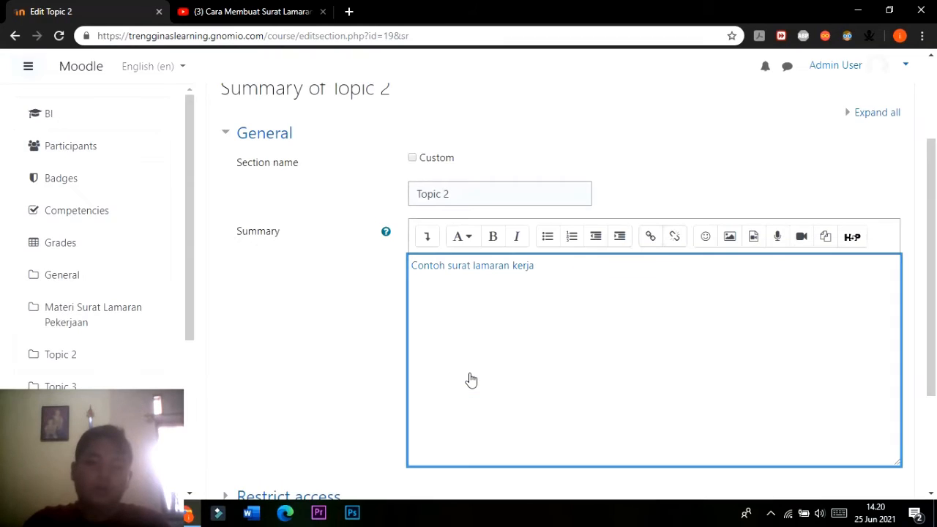
scroll(471, 380, "down", 3)
left_click(469, 373)
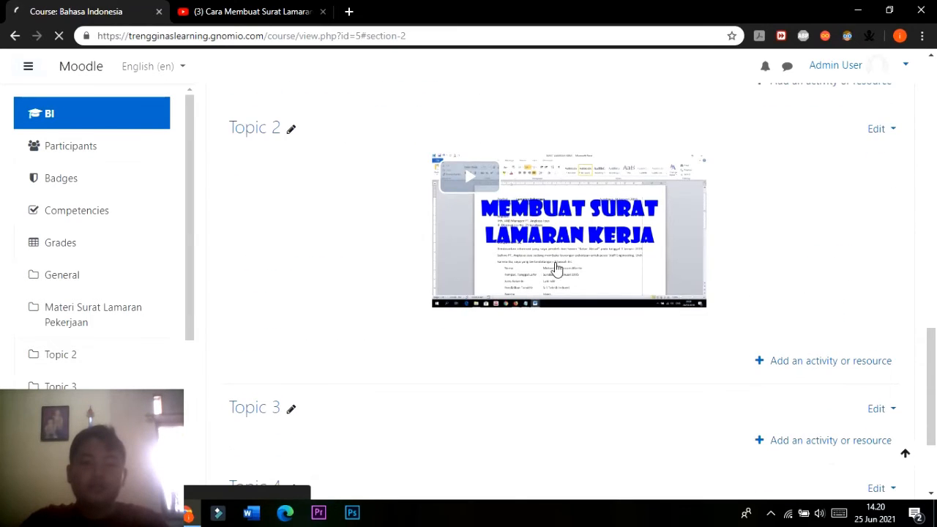
Test the "cara membuat surat lamaran kerja" URL resource by opening it, and return to the course page.
scroll(549, 236, "up", 3)
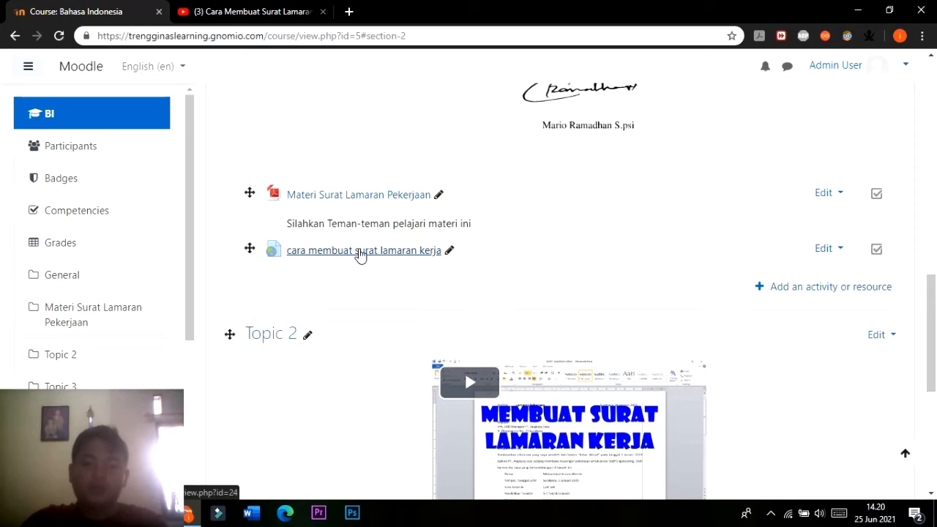
left_click(359, 252)
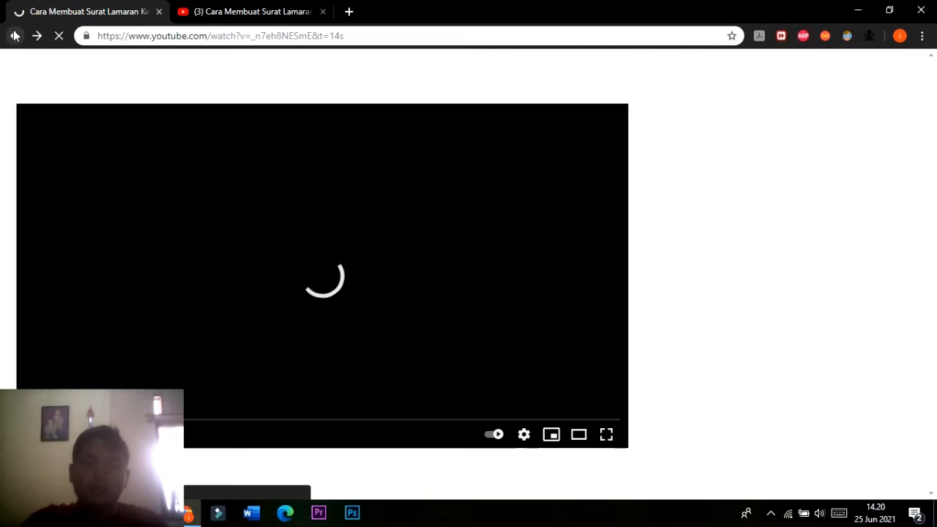
left_click(14, 37)
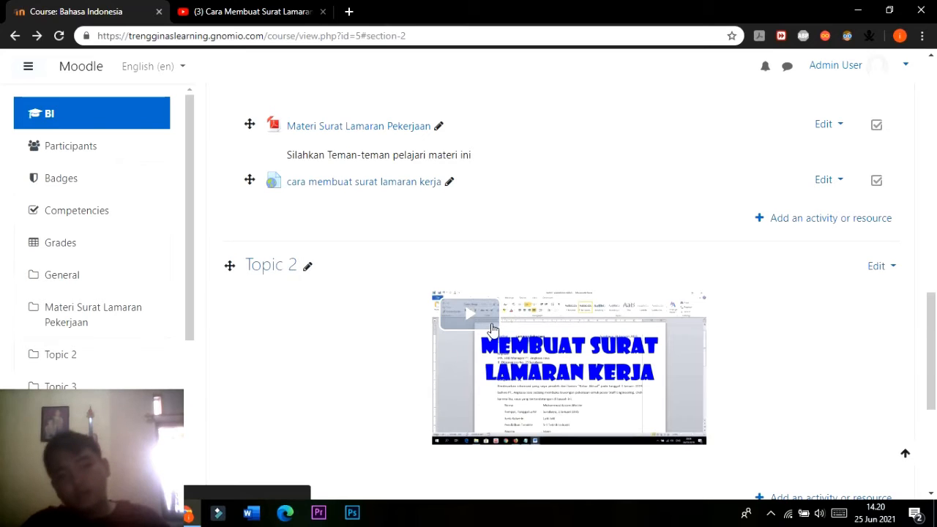
Play the video embedded in Topic 2 and review the topics and resources around it on the course page.
left_click(489, 331)
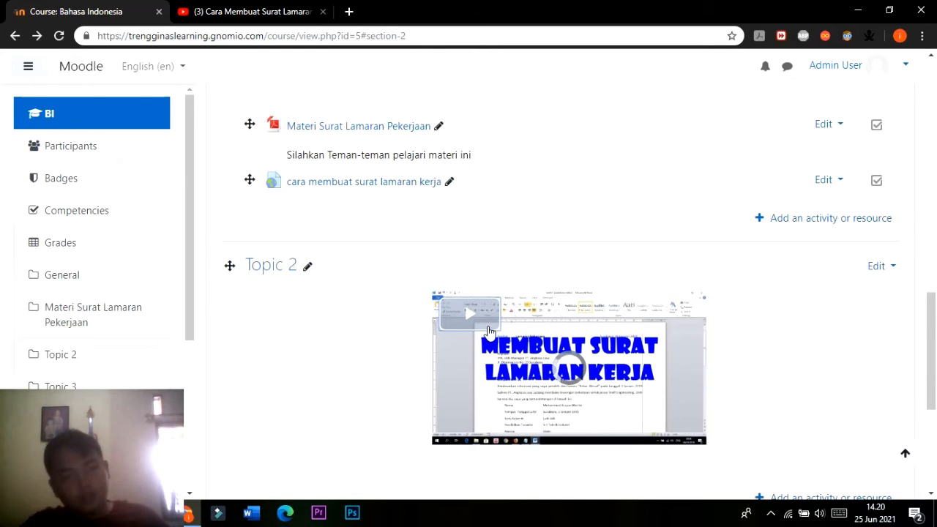
scroll(489, 333, "down", 1)
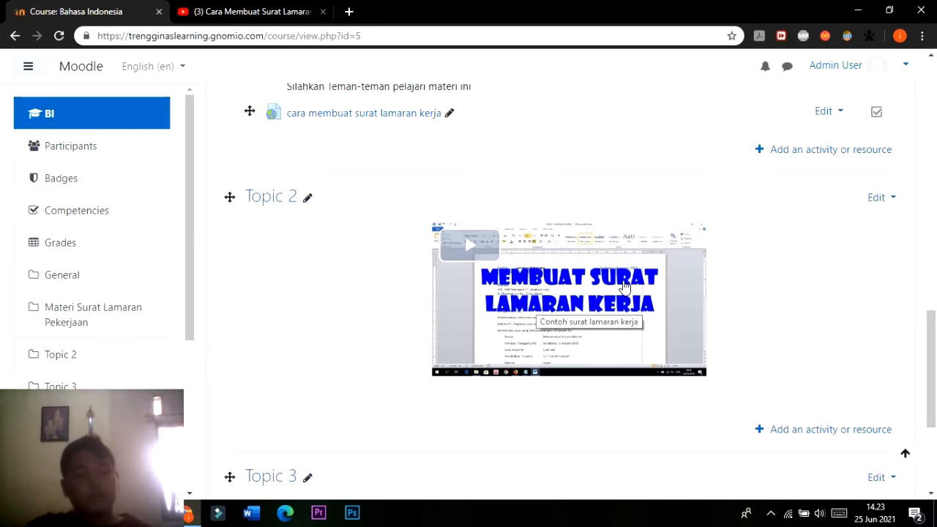
scroll(382, 220, "down", 2)
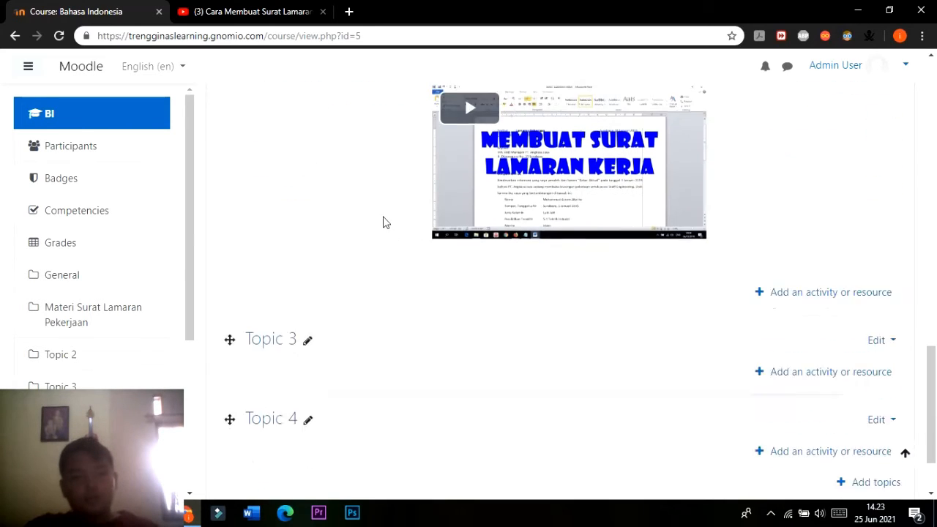
scroll(476, 285, "up", 2)
scroll(476, 285, "up", 2)
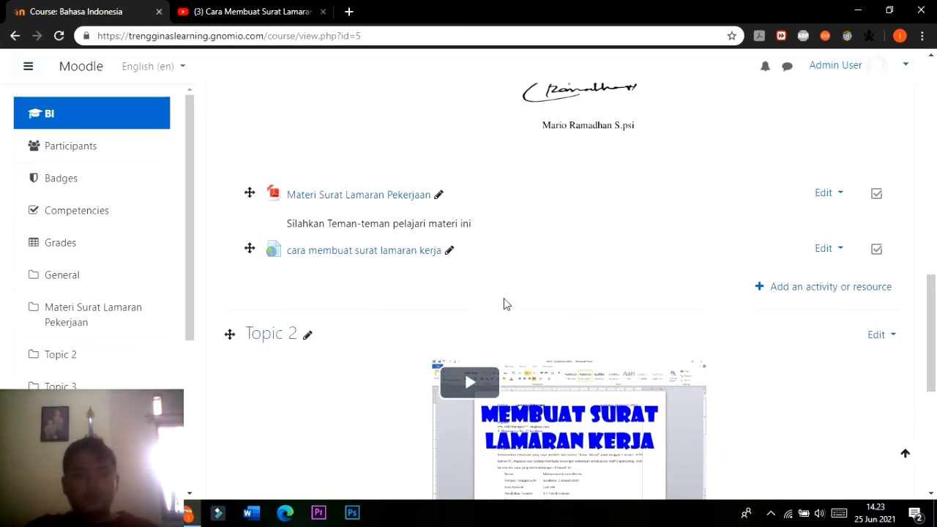
Add a new Quiz activity to the Topic 2 section of the course.
scroll(507, 302, "down", 1)
scroll(508, 298, "up", 2)
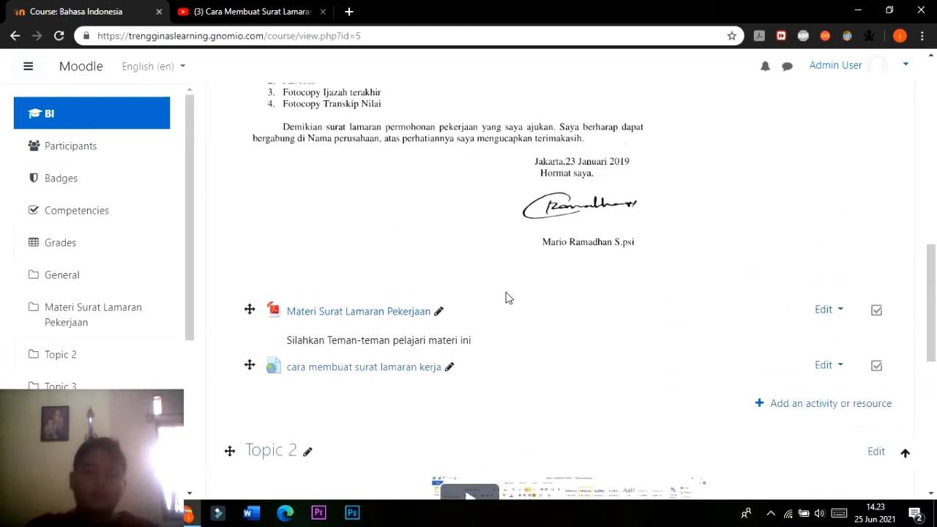
scroll(508, 297, "down", 3)
scroll(293, 266, "down", 1)
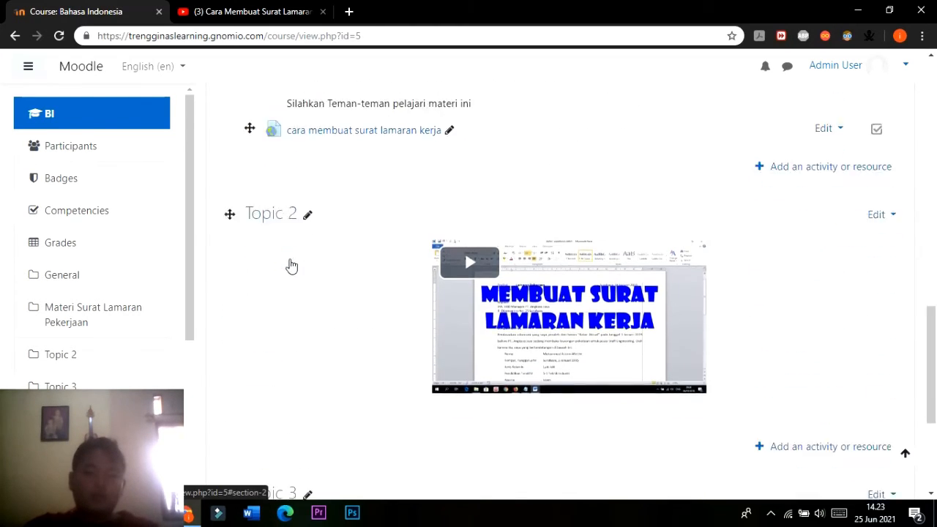
scroll(597, 341, "up", 1)
scroll(597, 340, "down", 2)
left_click(835, 369)
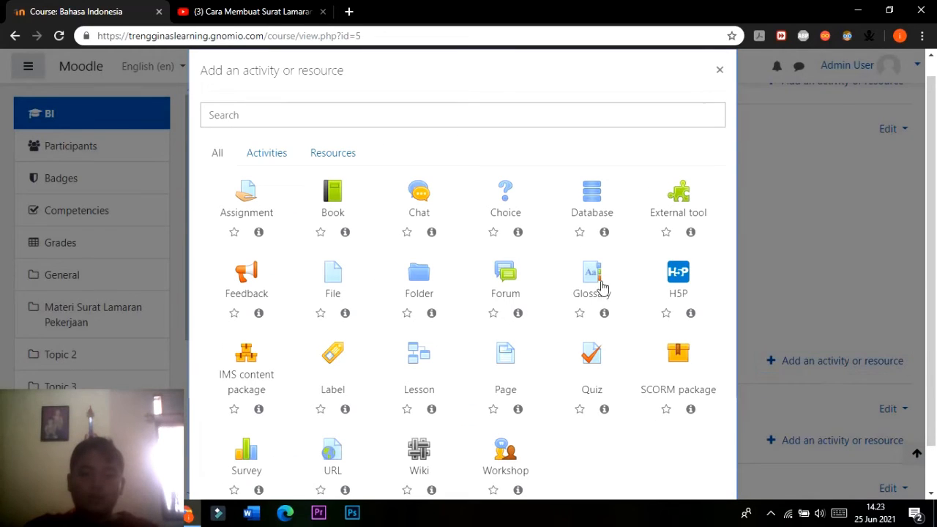
left_click(593, 362)
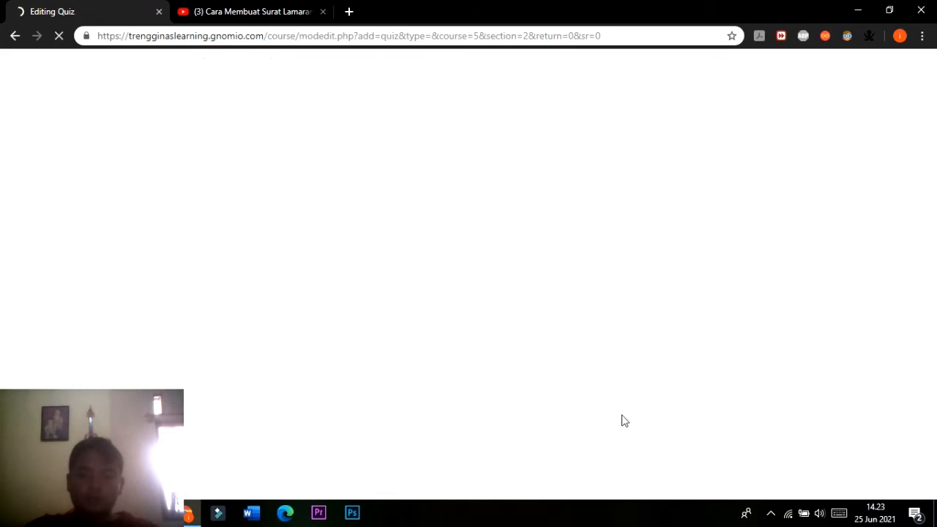
Name the new quiz "Kuis surat Lamaran Kerja".
left_click(481, 306)
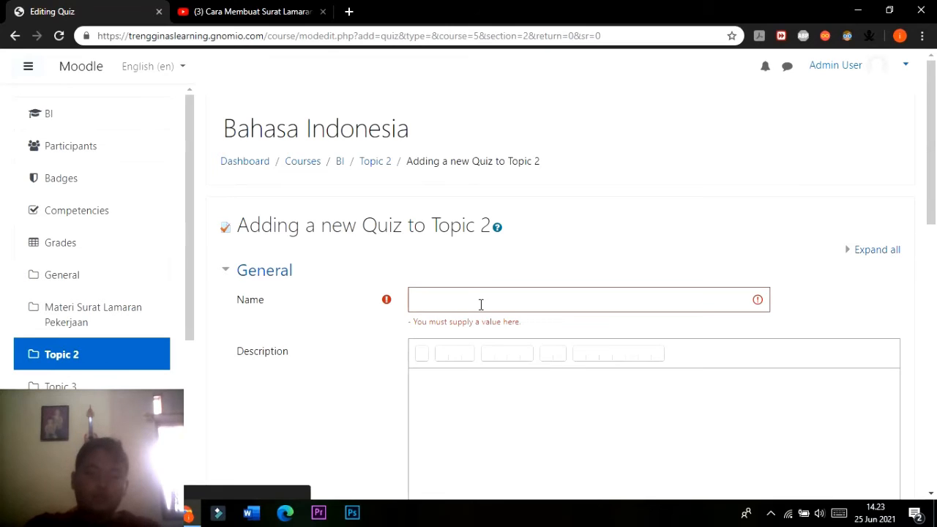
left_click(481, 305)
type("K")
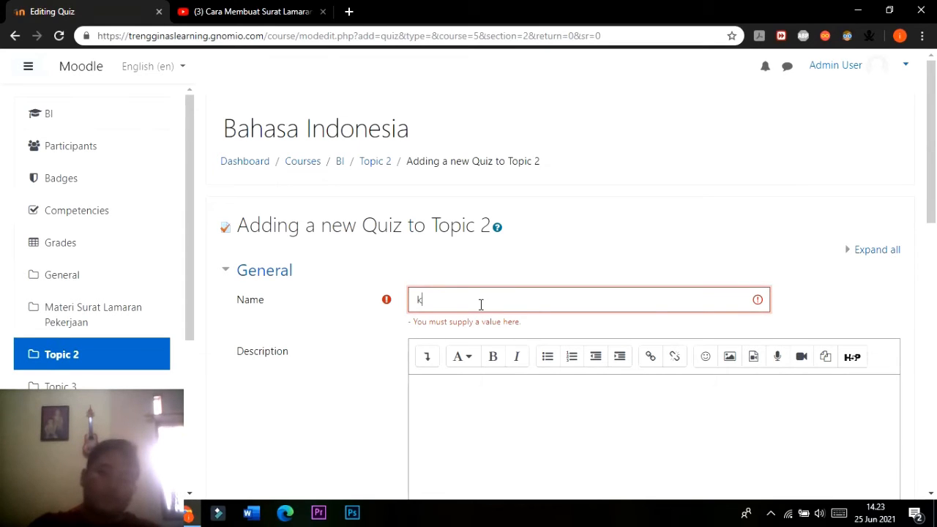
type("uis surat Lamaran")
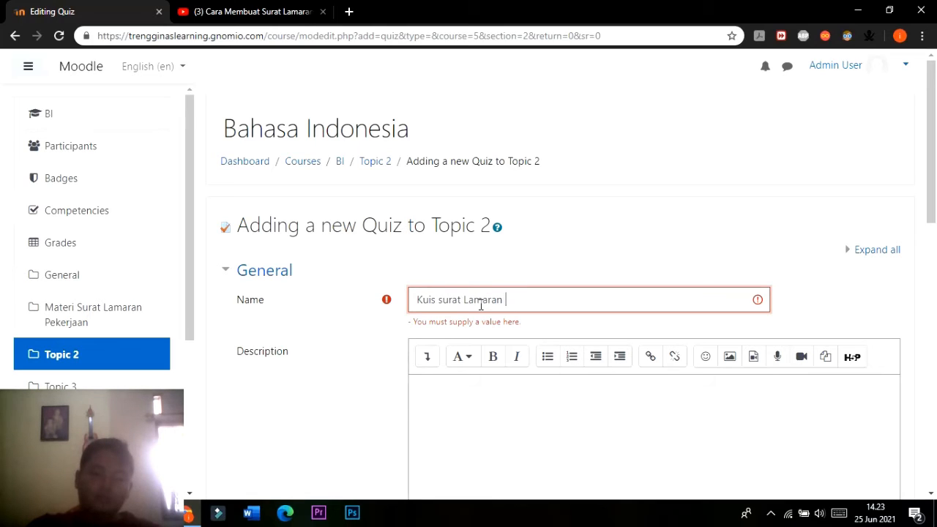
type(" Kerja")
scroll(453, 329, "down", 2)
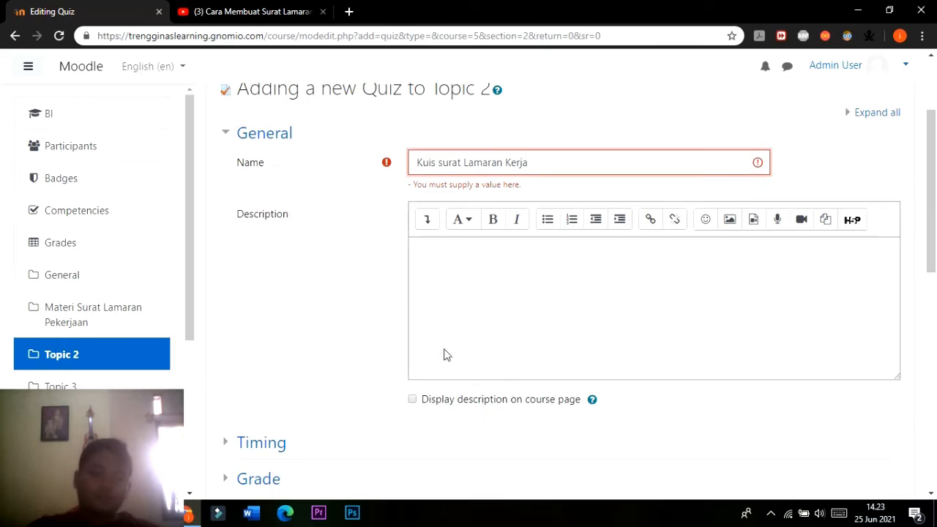
Leave the quiz description empty, save the quiz with its default settings and display its page.
left_click(461, 305)
scroll(461, 305, "down", 2)
scroll(462, 310, "up", 3)
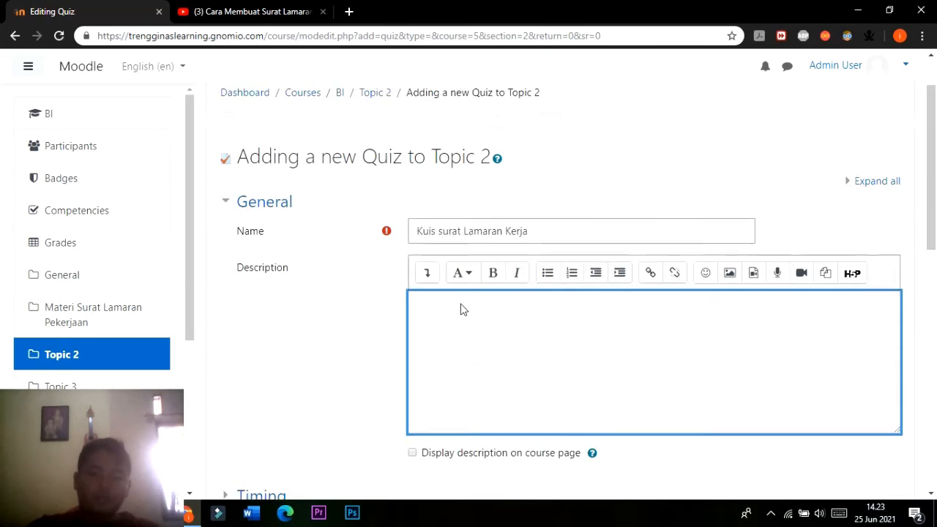
scroll(462, 303, "down", 10)
left_click(594, 358)
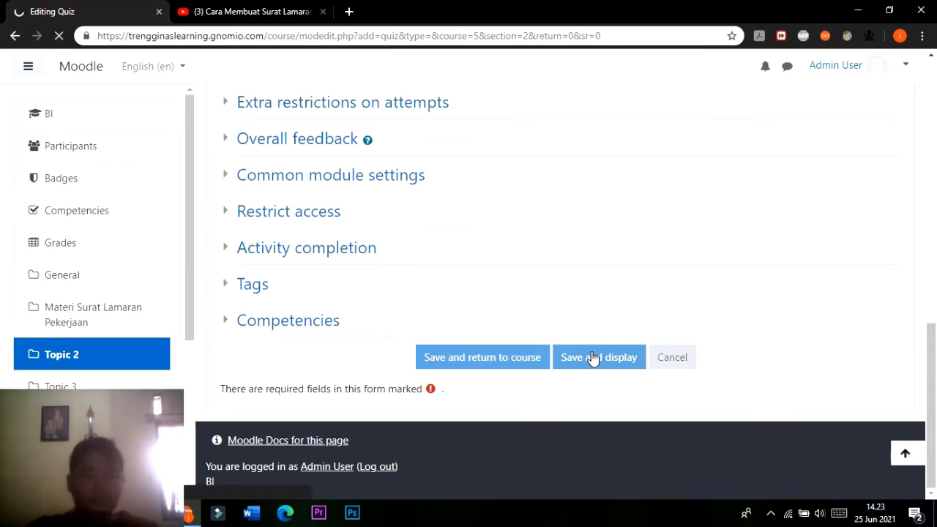
scroll(567, 327, "down", 2)
scroll(584, 323, "up", 2)
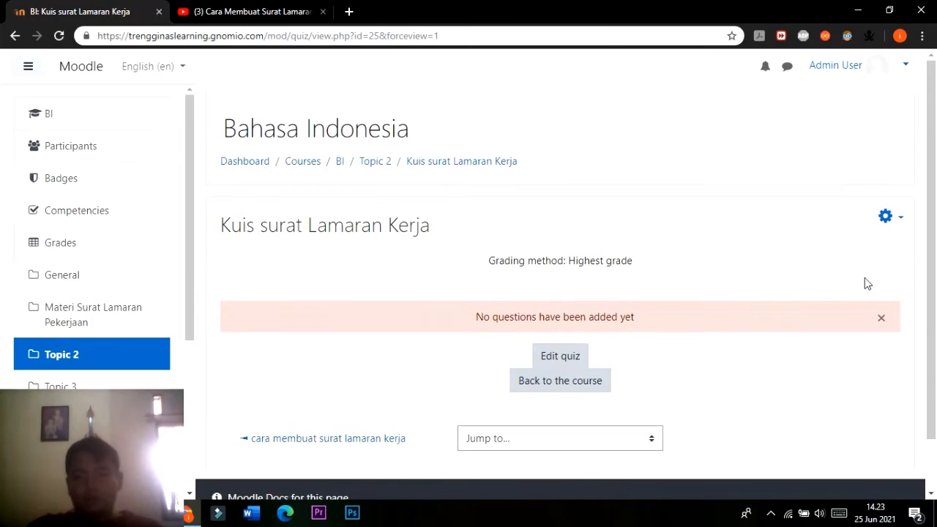
Open the quiz for editing its questions and set the section heading to "Kuis surat lamaran kerja".
left_click(887, 218)
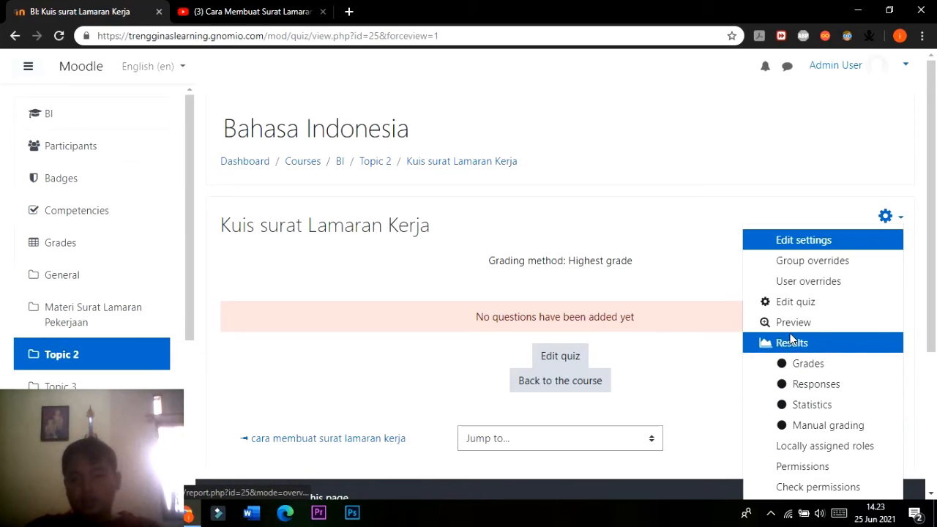
left_click(798, 302)
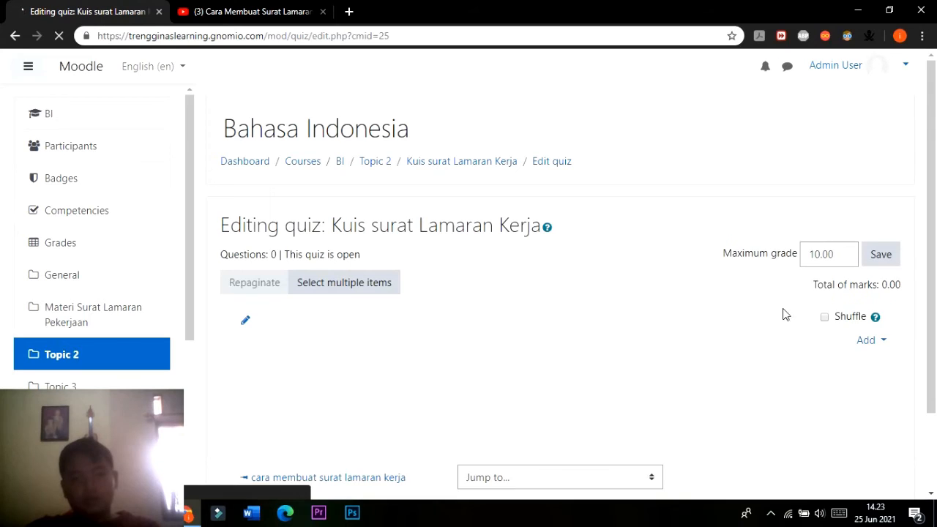
scroll(674, 301, "down", 2)
scroll(669, 299, "up", 1)
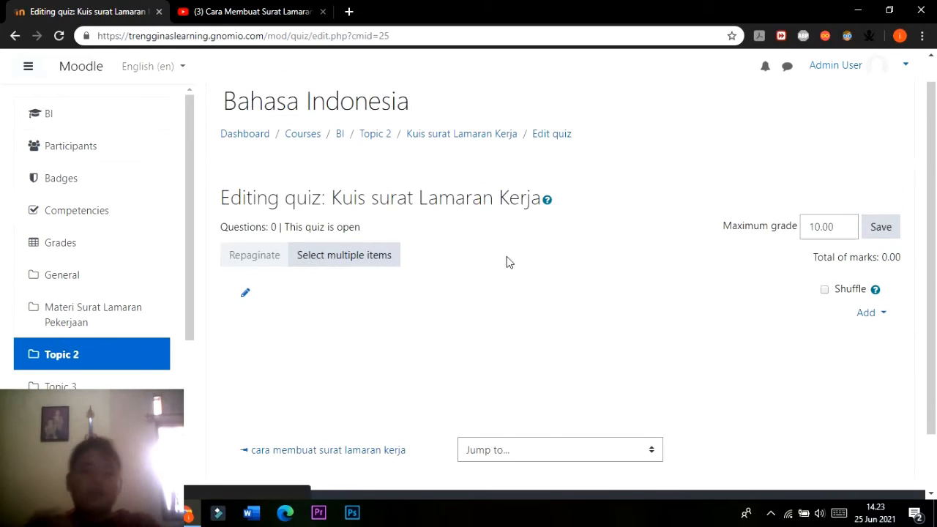
left_click(247, 296)
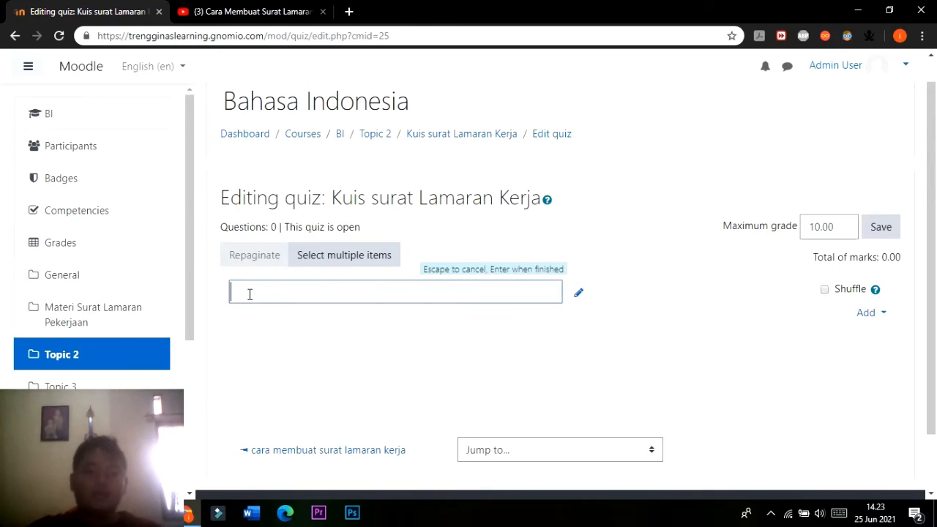
type("is")
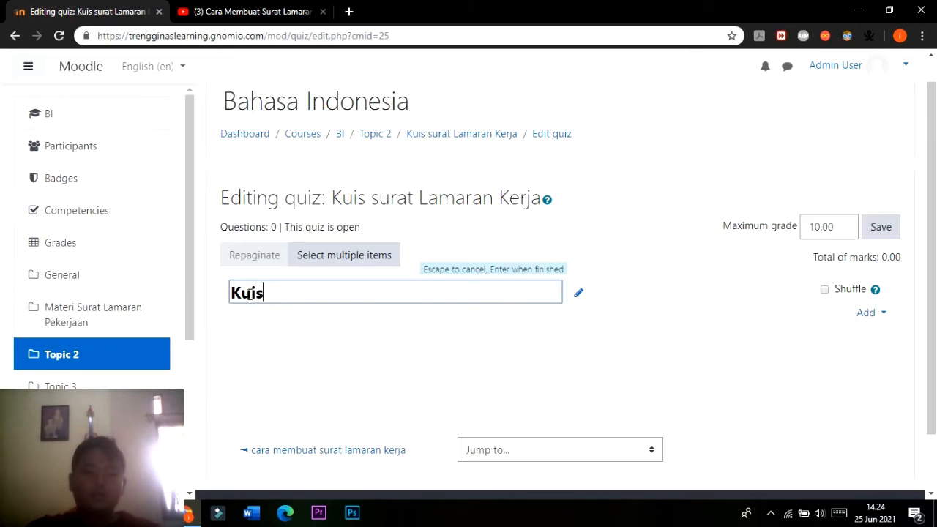
type(" surat lamara")
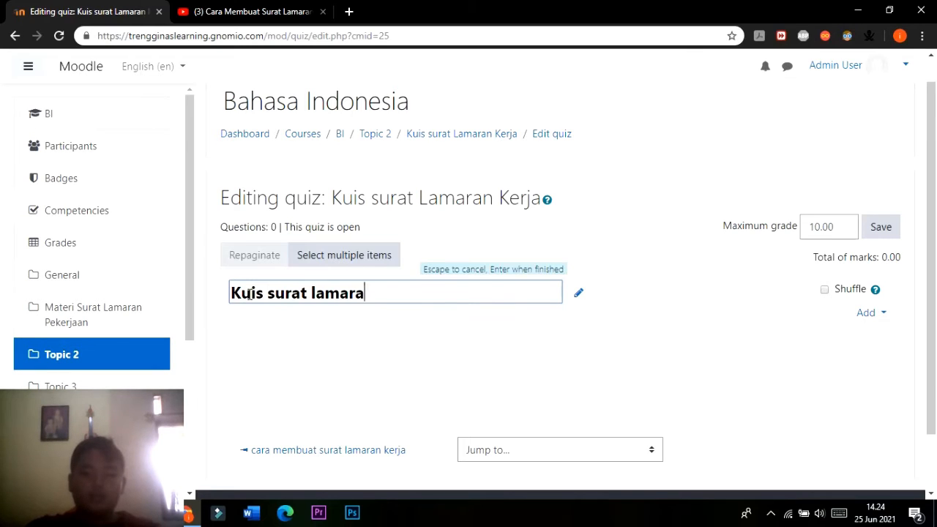
type("n kerja")
key("Return")
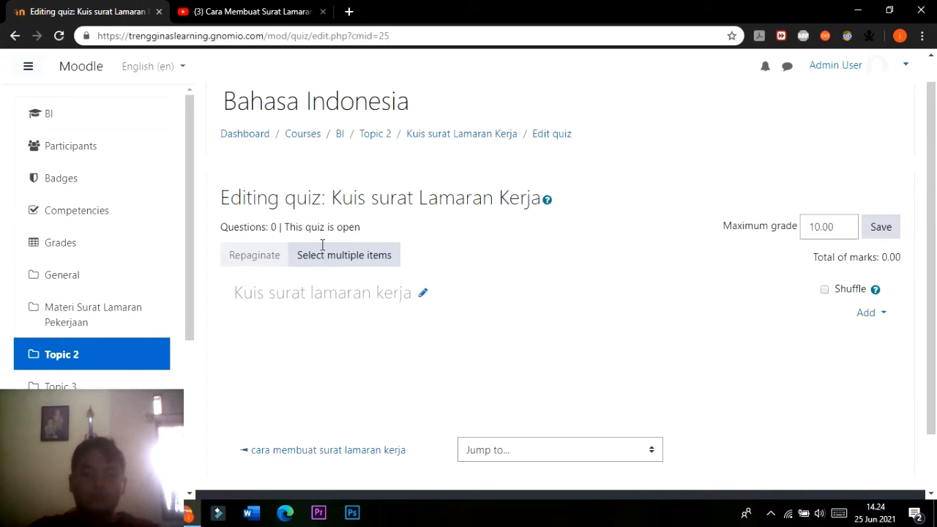
left_click(344, 262)
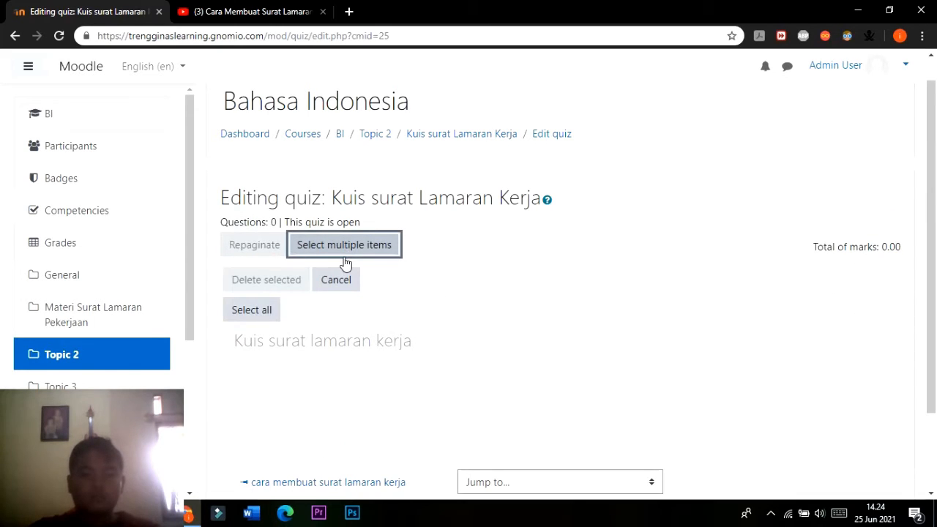
left_click(252, 319)
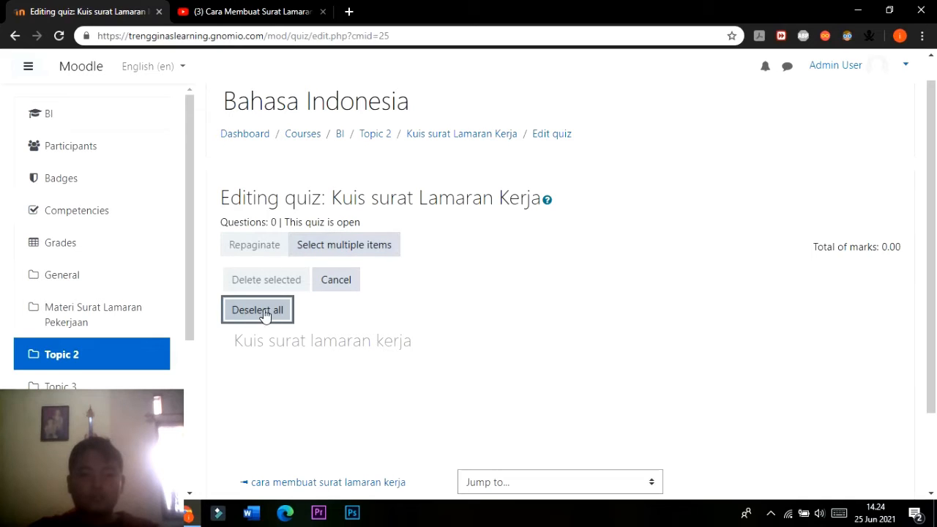
left_click(265, 315)
left_click(379, 252)
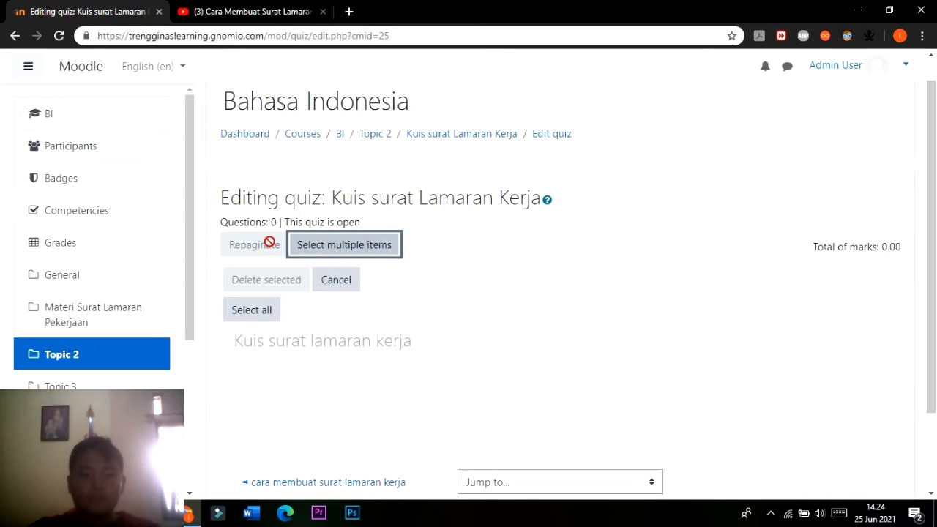
left_click(350, 276)
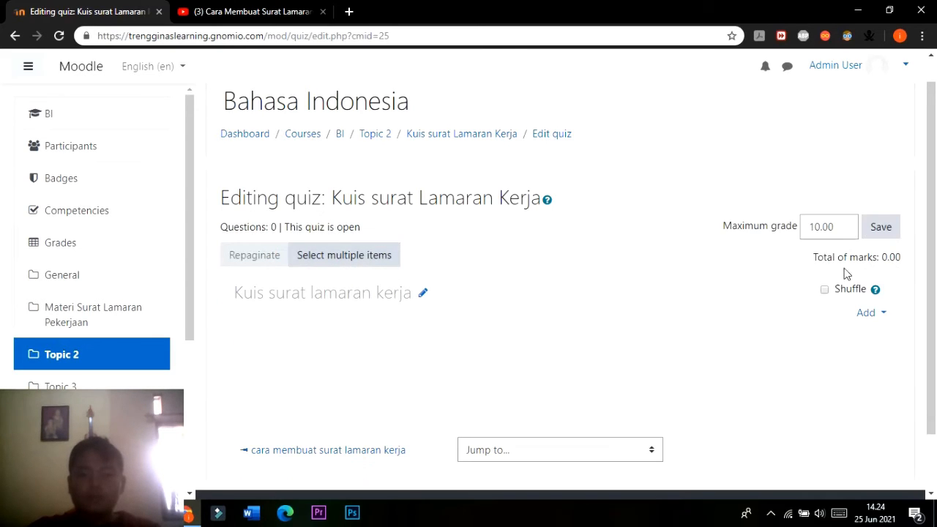
Look through the available question types and add a new Multiple choice question to the quiz.
left_click(878, 316)
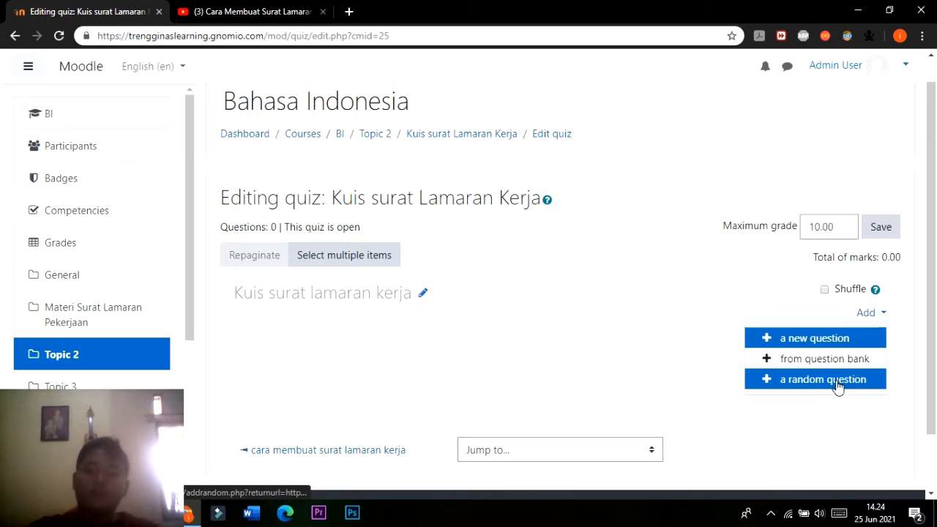
left_click(815, 340)
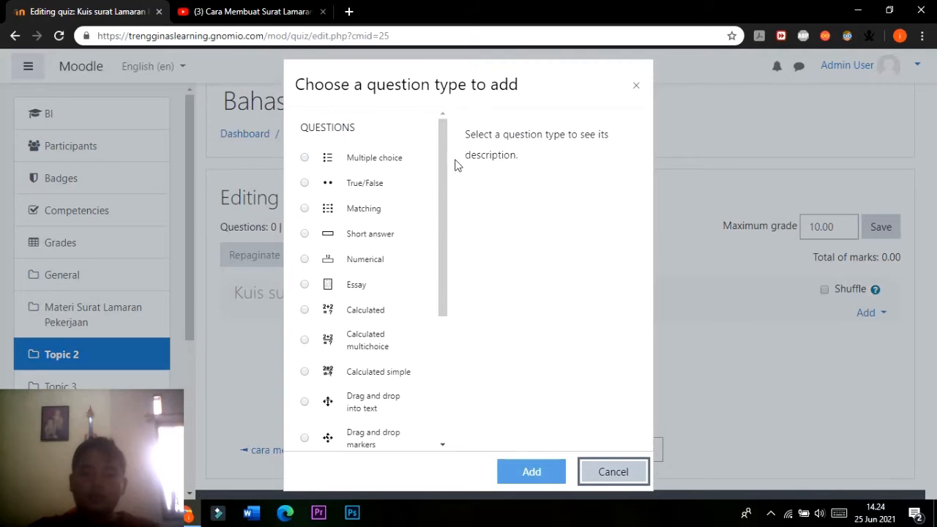
left_click_drag(443, 158, 422, 123)
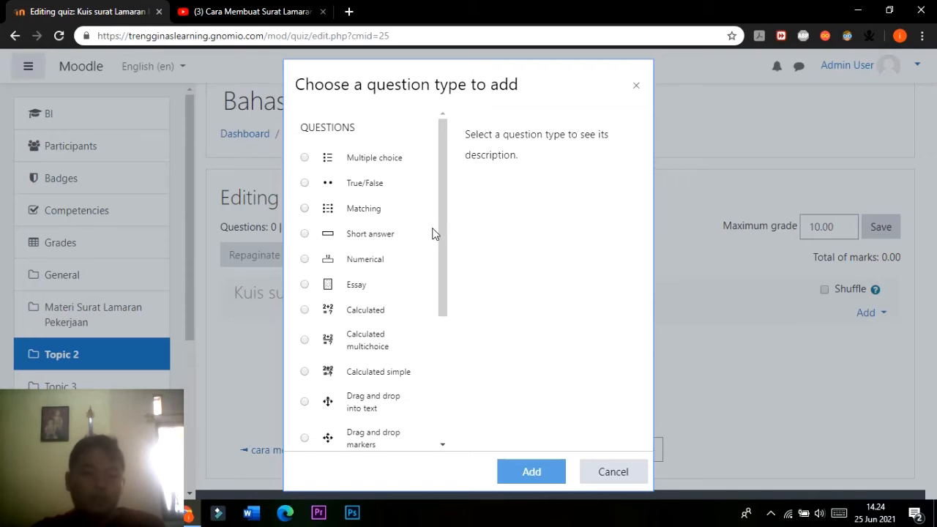
left_click_drag(446, 227, 442, 258)
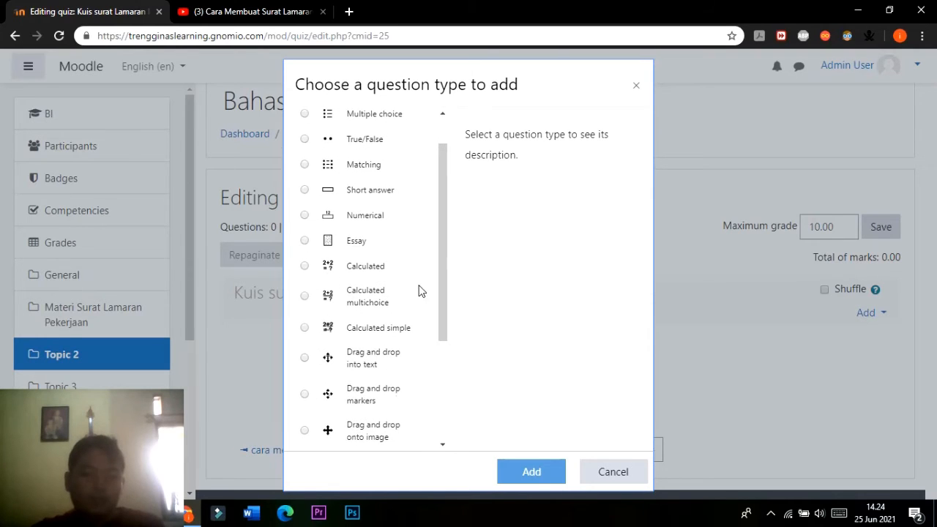
scroll(358, 361, "down", 3)
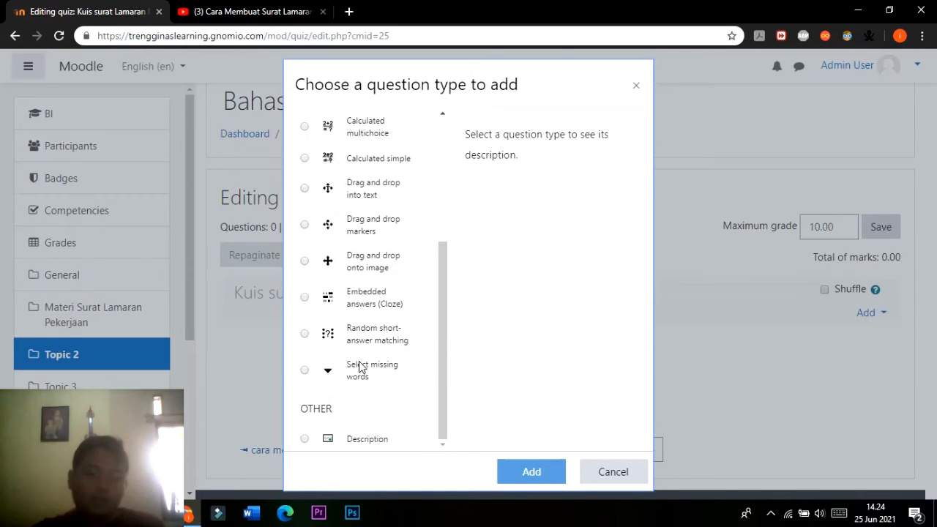
scroll(329, 241, "up", 5)
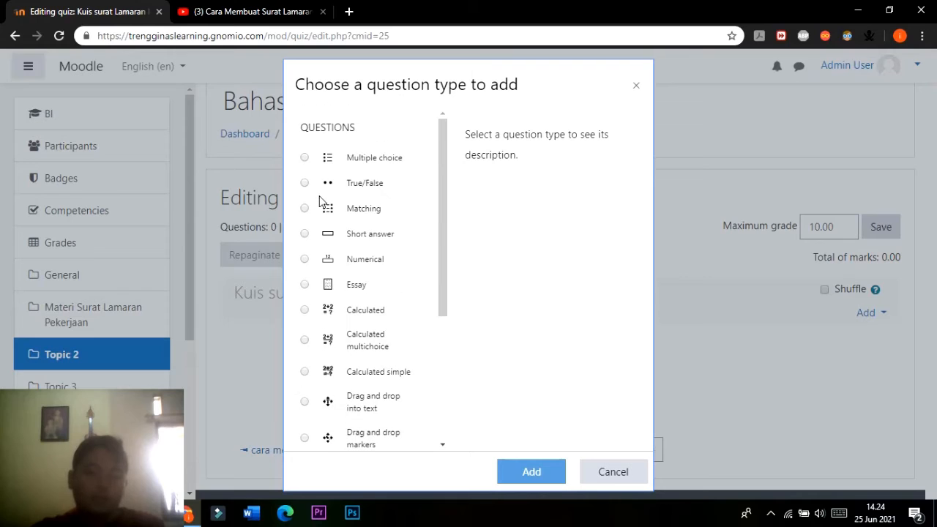
left_click(305, 158)
left_click(535, 473)
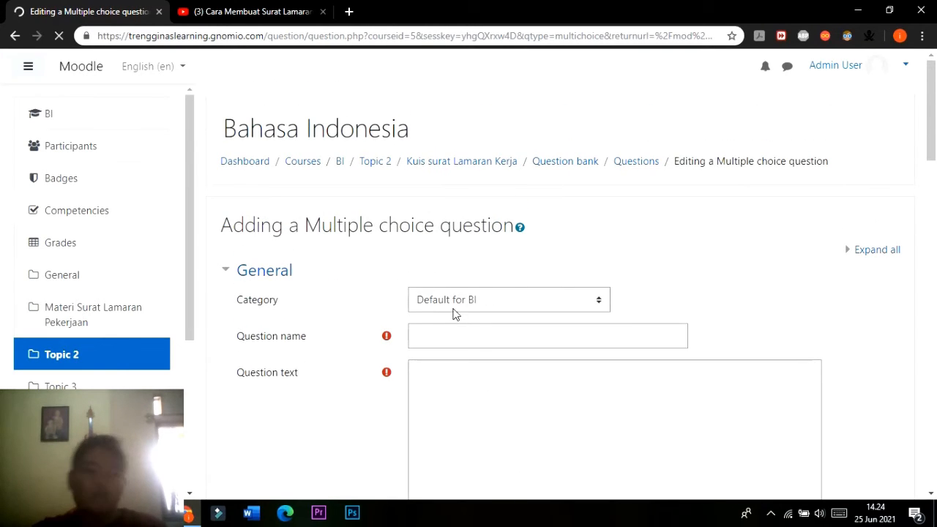
Name the new multiple choice question "Kuis surat Lamaran Pekerjaan".
scroll(473, 334, "down", 2)
left_click(474, 334)
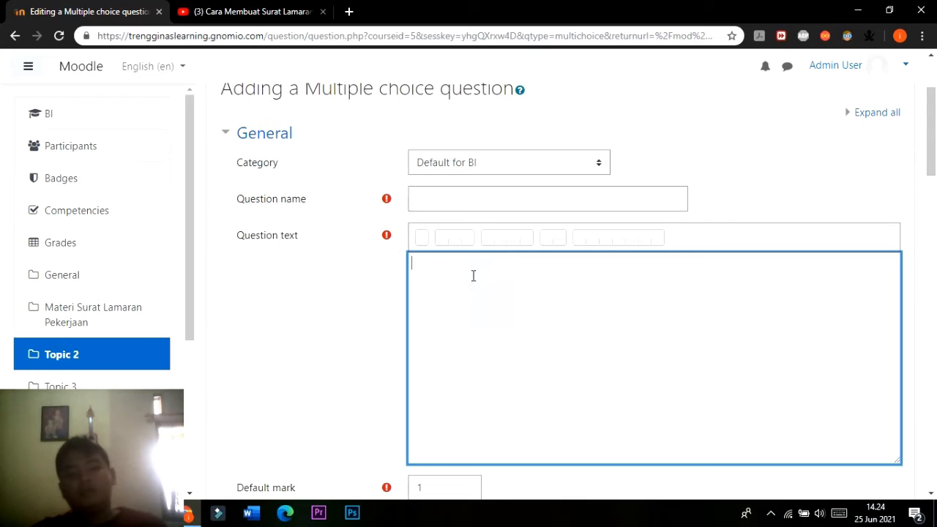
scroll(468, 251, "down", 3)
scroll(495, 285, "up", 3)
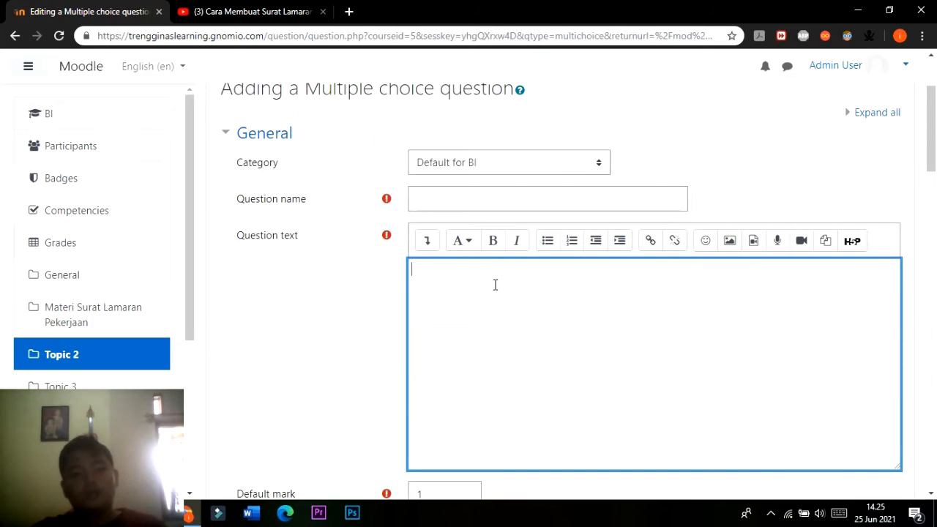
left_click(475, 201)
scroll(512, 308, "down", 1)
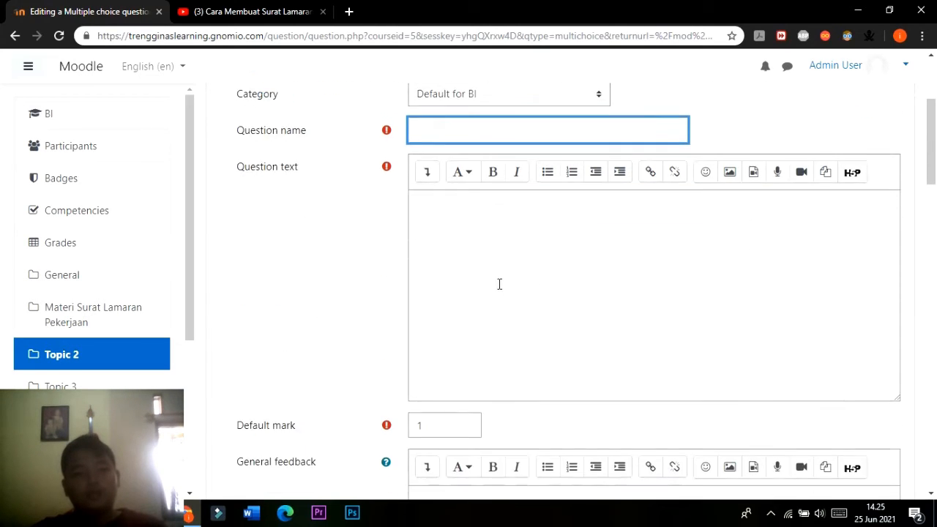
left_click(490, 264)
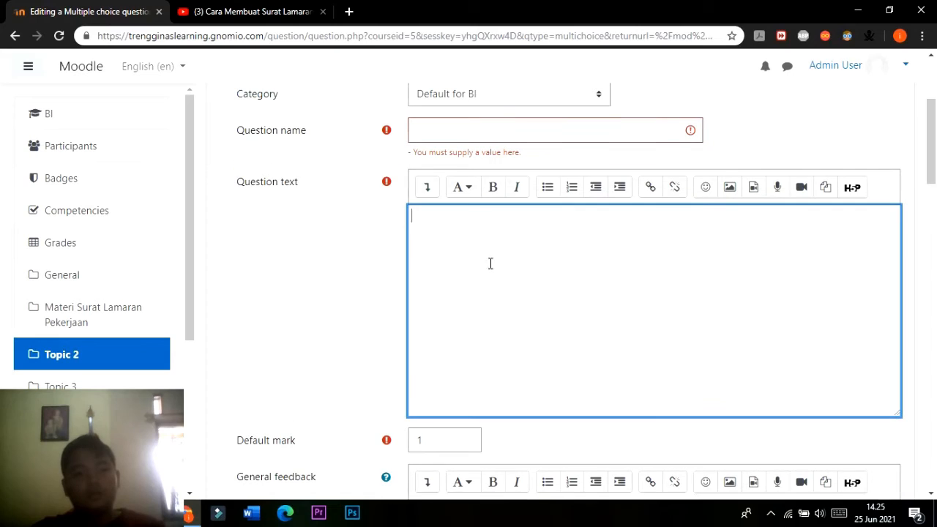
left_click(460, 134)
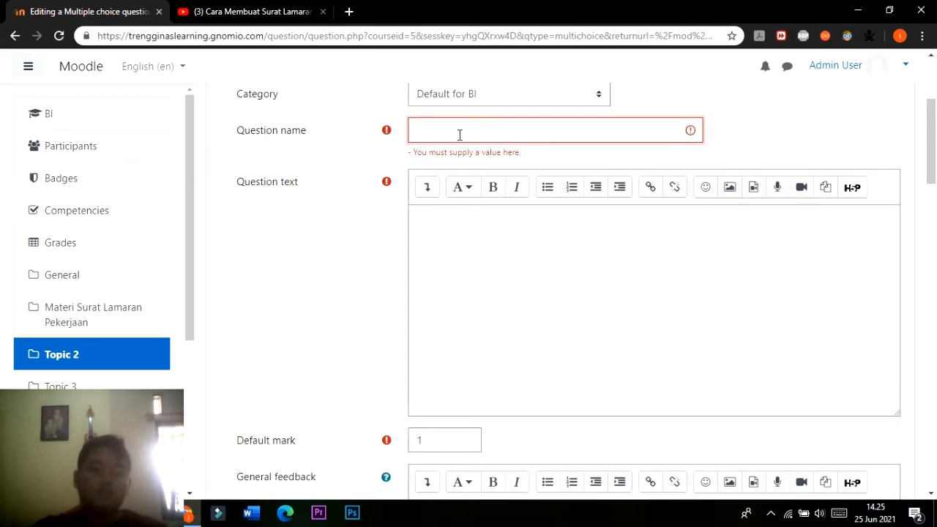
type("Kuis surat Lamaran Pe")
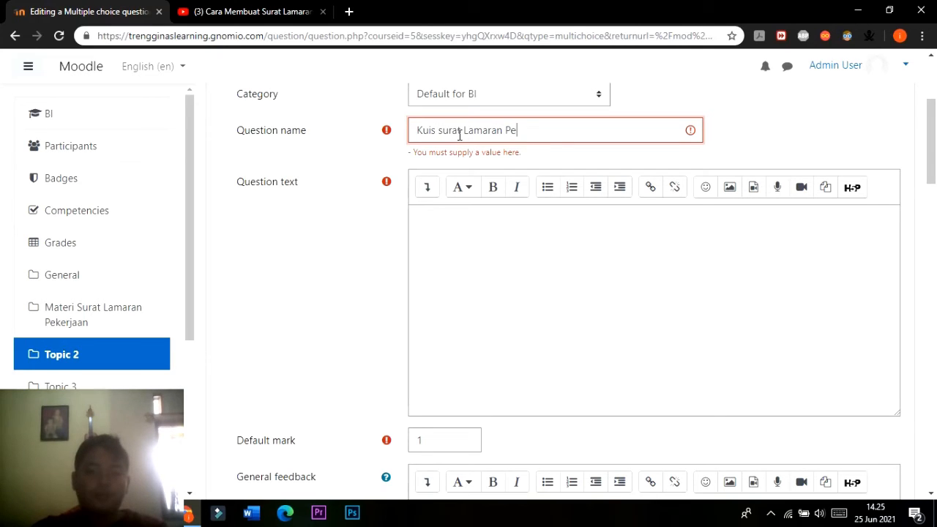
type("kerjaan")
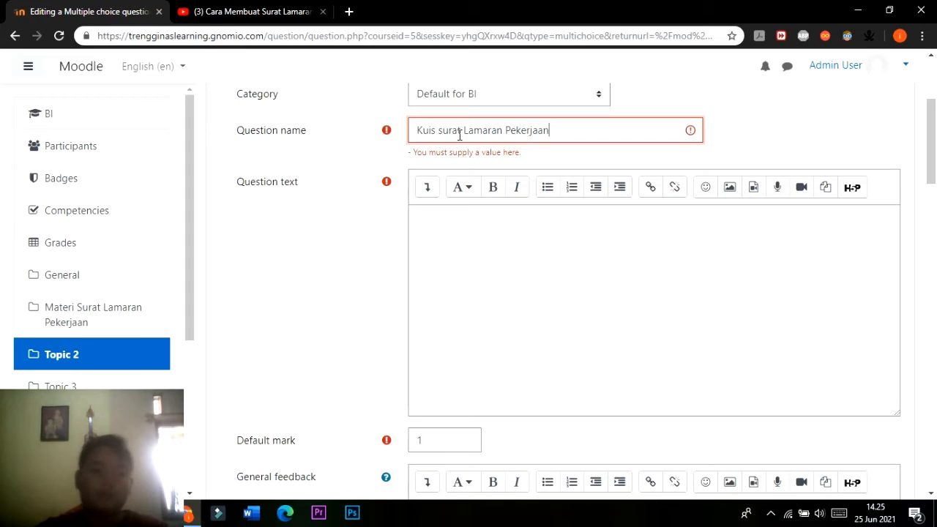
Open the Word document "Contoh Surat Lamaran Pekerjaan" from the ILMS MOODLE folder and copy the letter excerpt together with question 1, without its answer options.
left_click(454, 273)
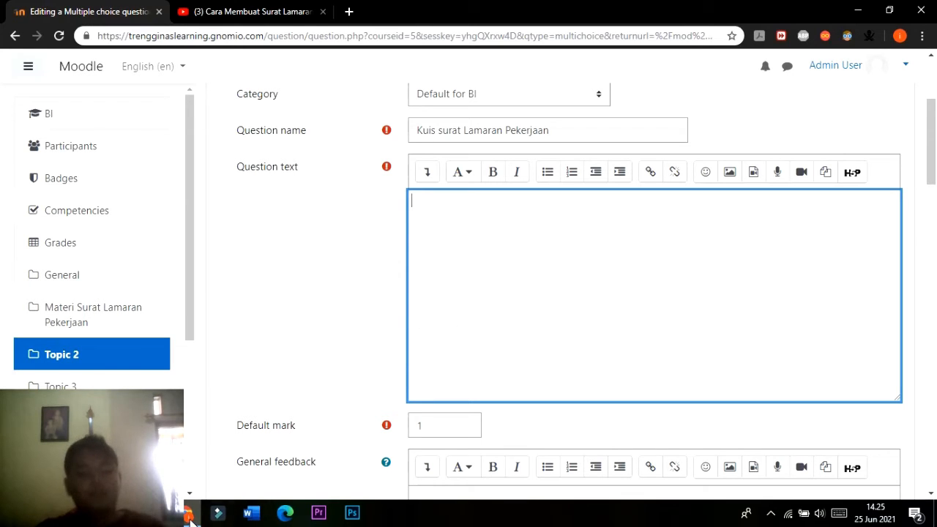
left_click(151, 513)
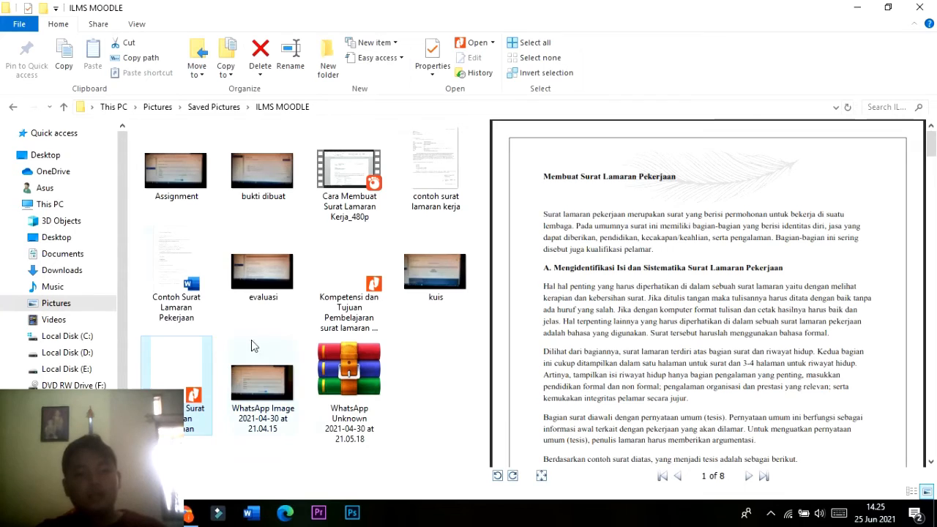
left_click(184, 284)
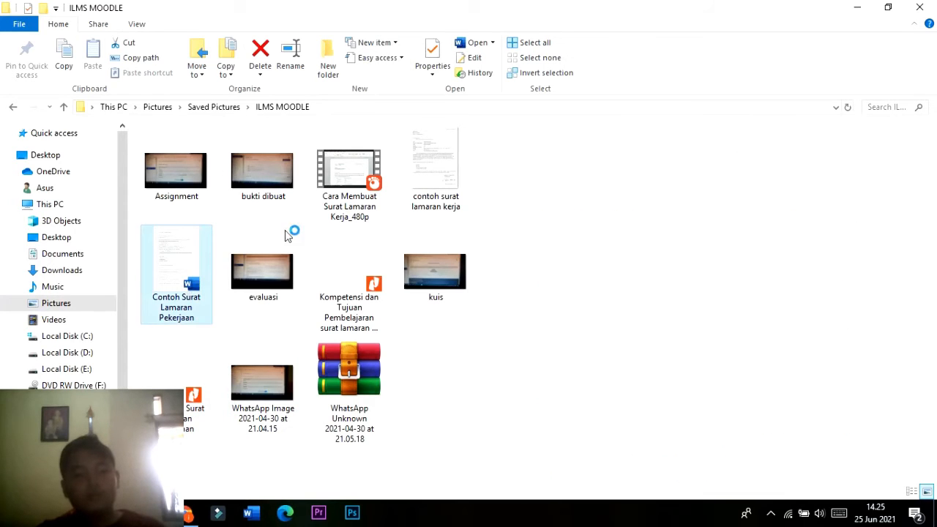
double_click(164, 304)
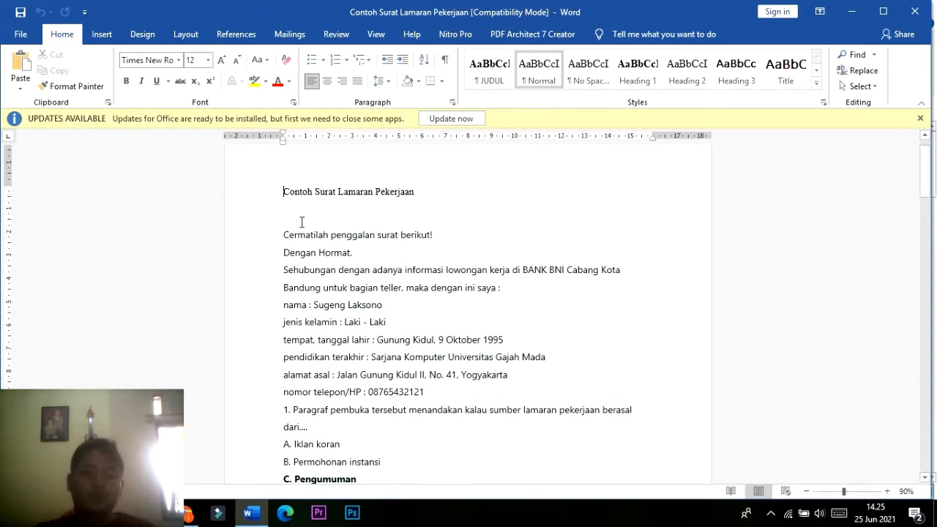
left_click_drag(310, 238, 341, 355)
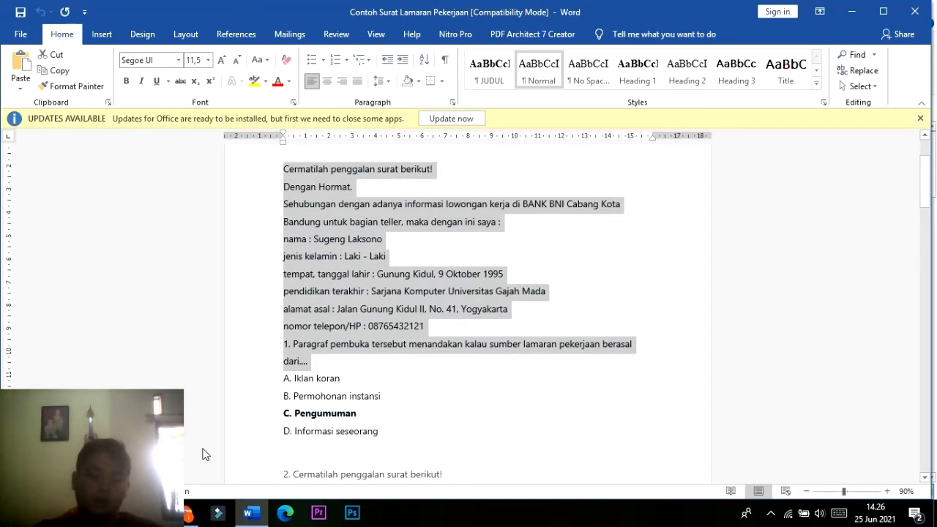
Return to the Moodle question form in the browser and paste the copied excerpt and question into the question text.
key("alt+Tab")
left_click(462, 388)
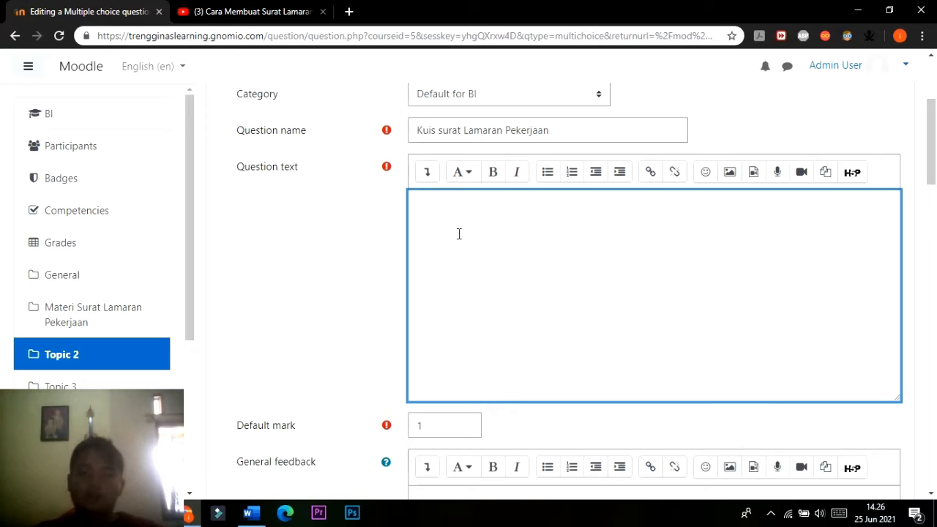
key("ctrl+v")
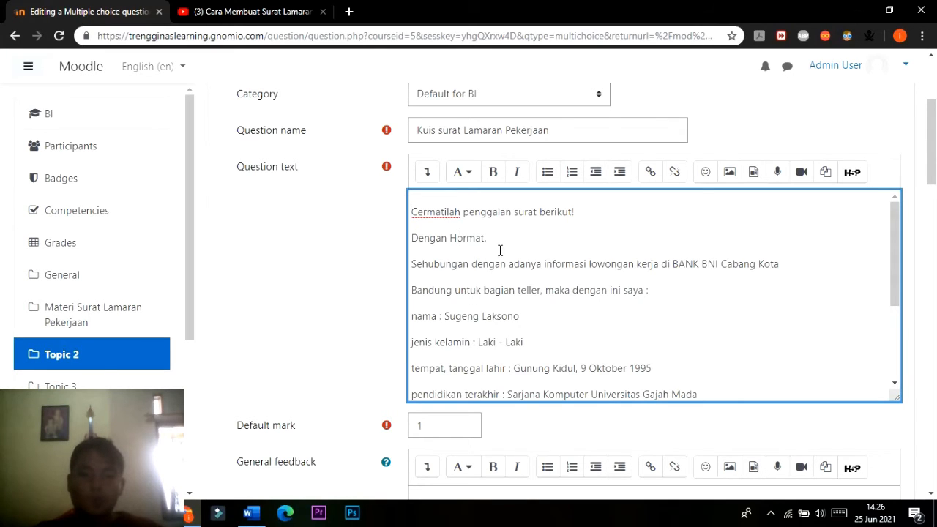
Try to remove the number "1." before the question sentence, and clear the whole question text.
scroll(500, 250, "down", 3)
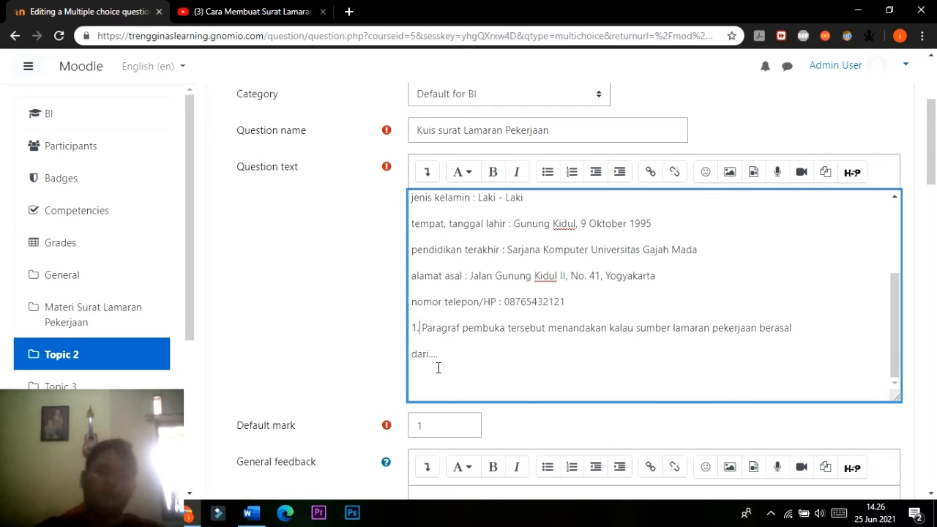
key("BackSpace")
key("BackSpace")
key("BackSpace")
key("BackSpace")
key("BackSpace")
key("BackSpace")
key("BackSpace")
key("BackSpace")
key("BackSpace")
key("BackSpace")
key("BackSpace")
key("BackSpace")
key("BackSpace")
key("BackSpace")
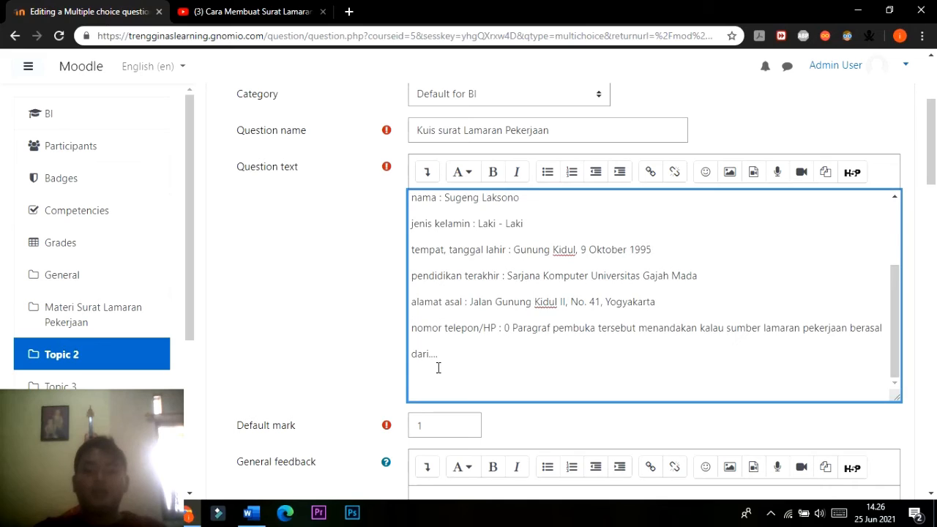
key("ctrl+a")
key("BackSpace")
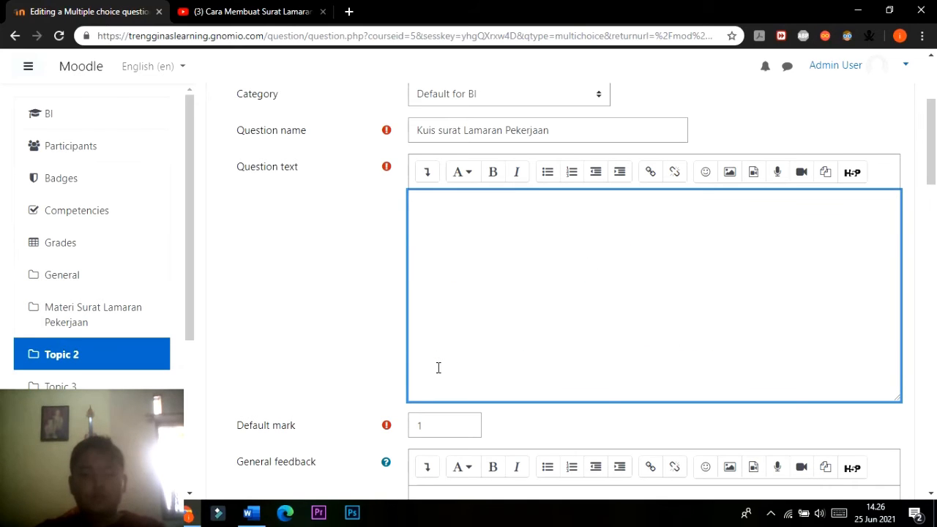
Paste the letter excerpt and question into the question text again and delete the number "1." before "Paragraf pembuka".
key("ctrl+v")
scroll(424, 336, "down", 5)
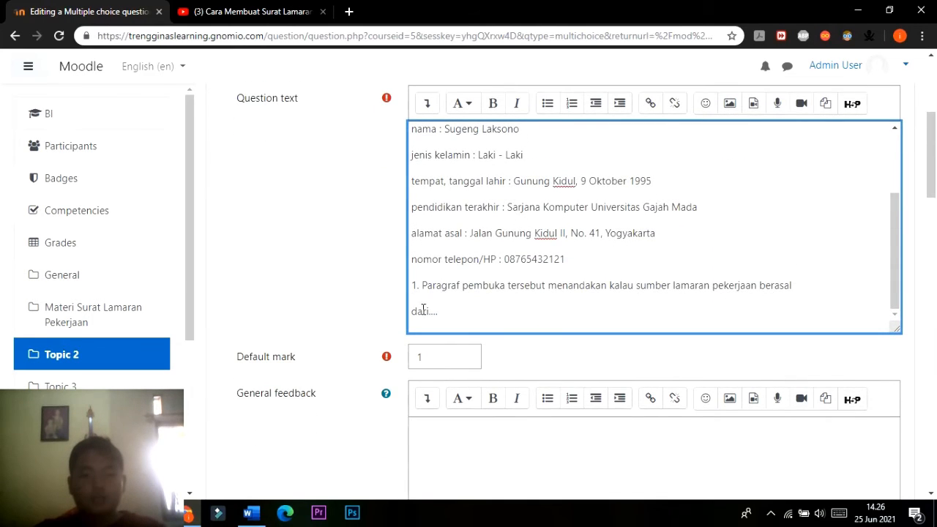
left_click(425, 285)
key("BackSpace")
key("BackSpace")
key("BackSpace")
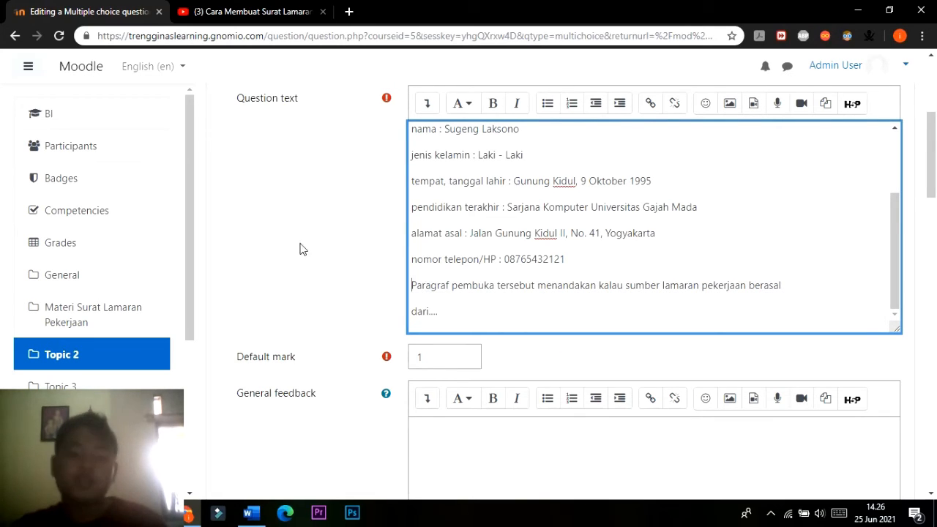
Keep the question at "One answer only" and set the numbering of its choices to "No numbering".
scroll(299, 247, "down", 1)
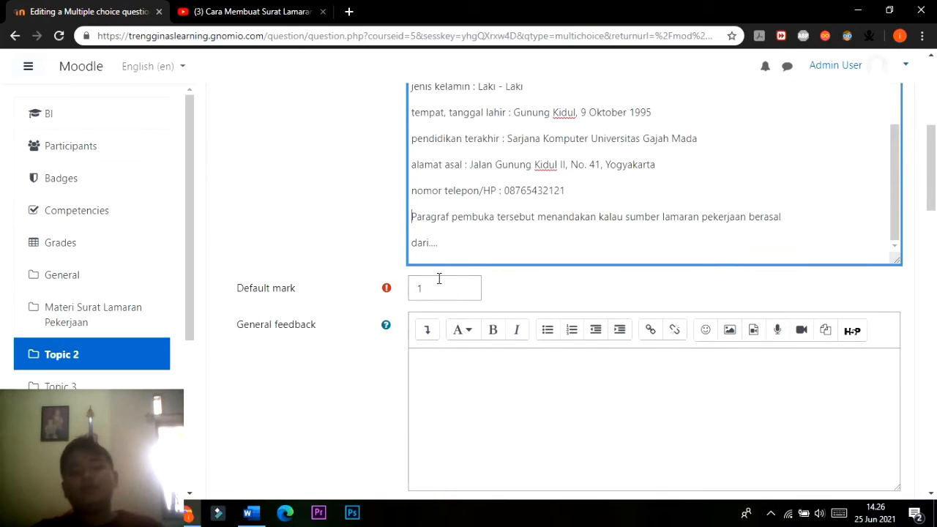
scroll(435, 292, "up", 1)
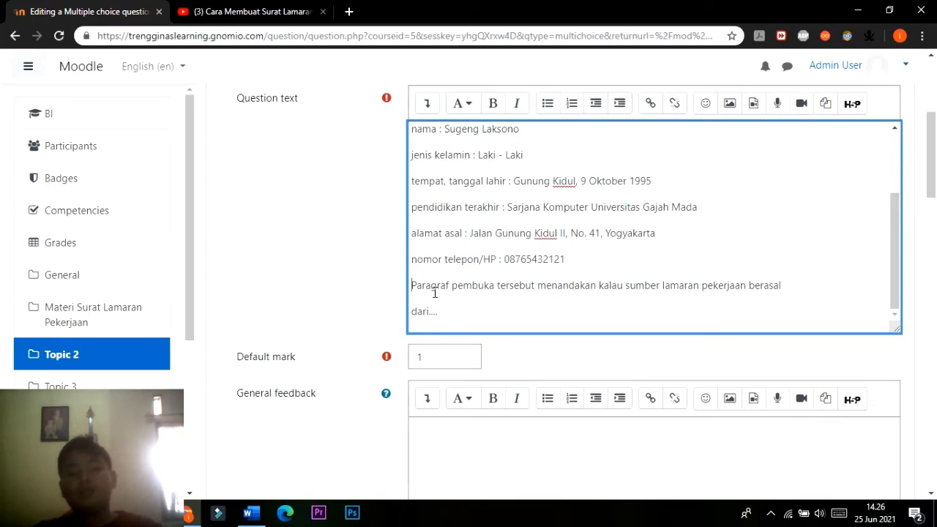
scroll(421, 289, "up", 2)
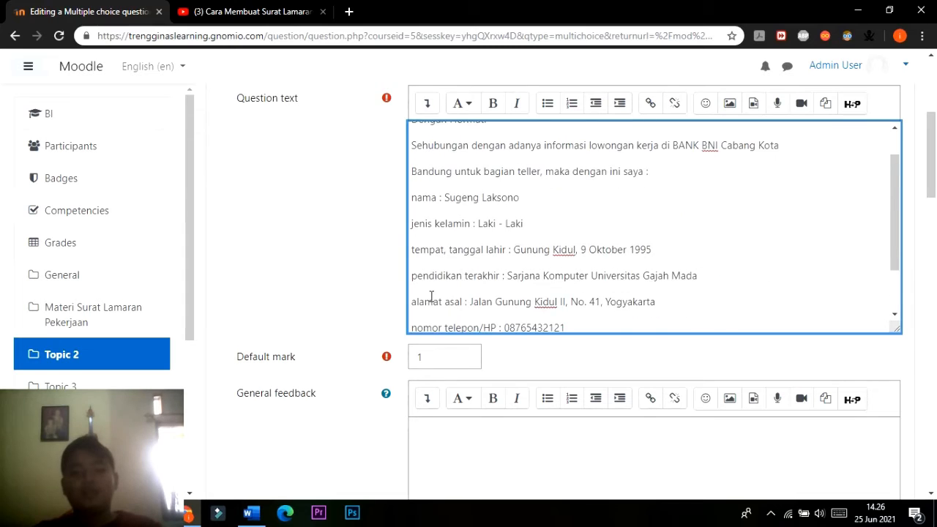
scroll(497, 336, "down", 7)
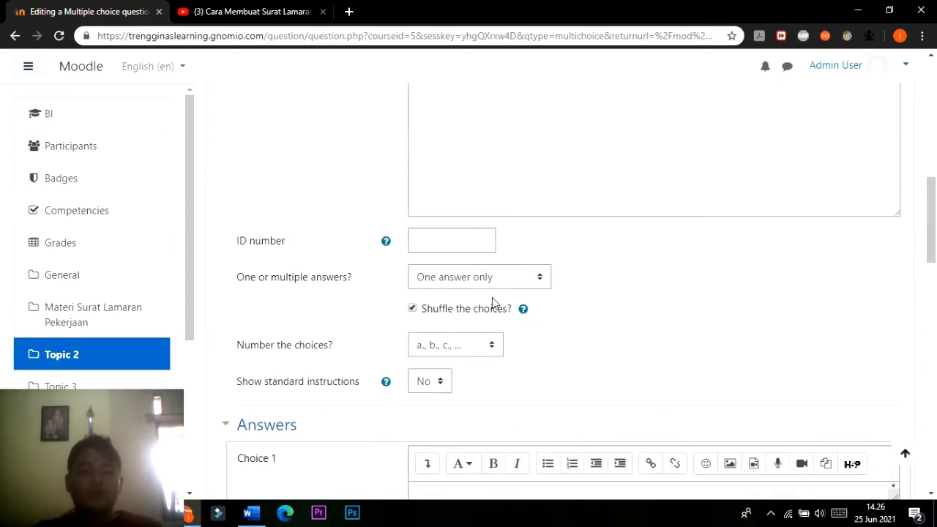
scroll(492, 302, "down", 1)
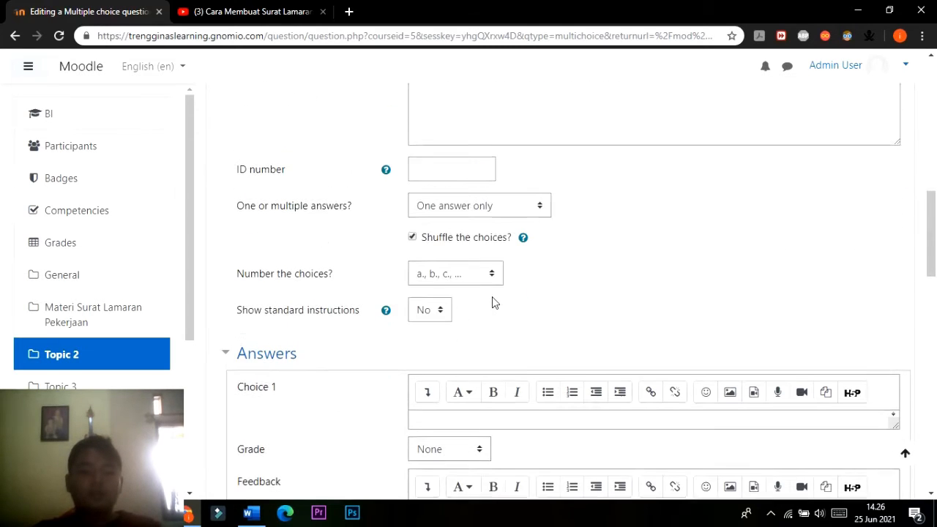
left_click(543, 208)
left_click(541, 211)
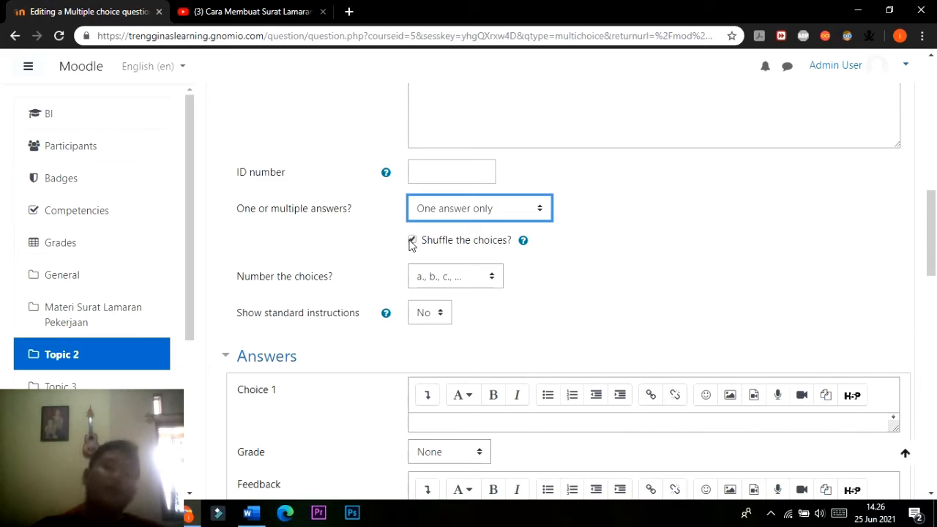
left_click(496, 286)
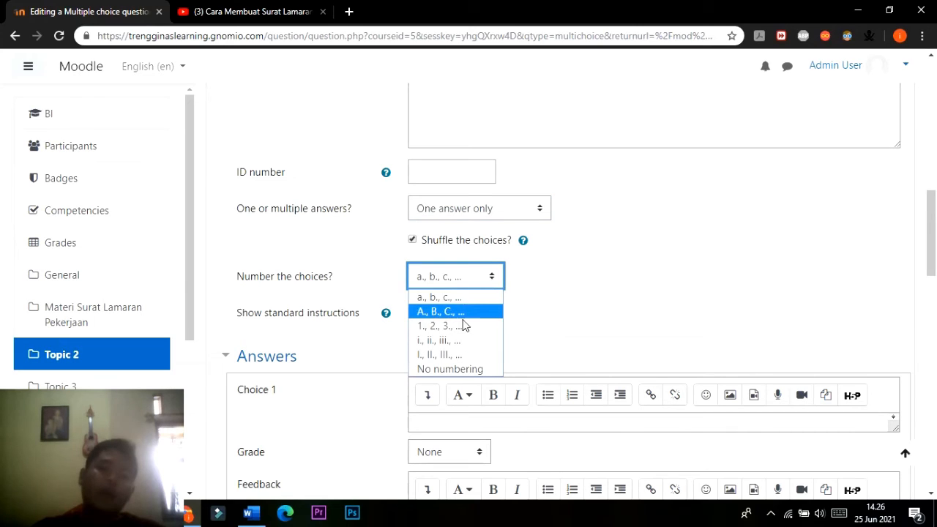
left_click(480, 370)
Copy answer option A, "Iklan koran", from the Word document into Choice 1 and remove the period and space before it.
scroll(556, 281, "down", 3)
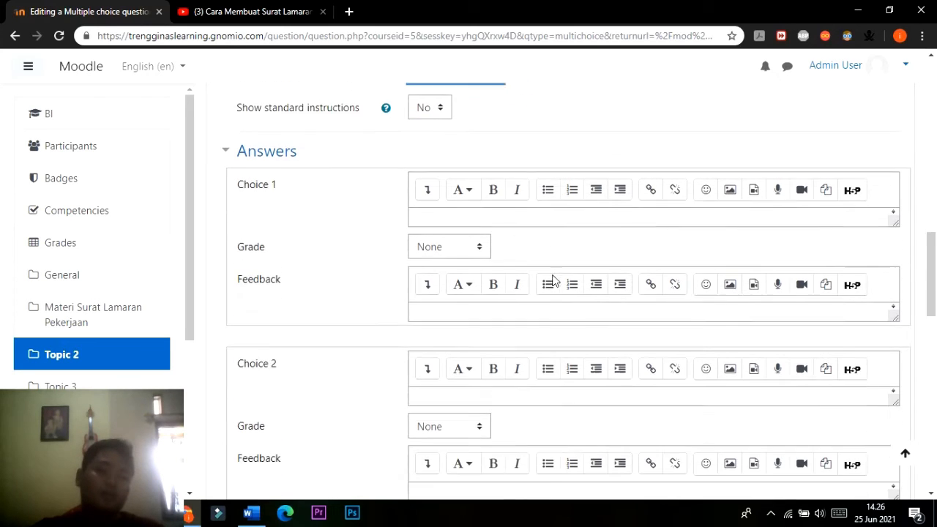
scroll(510, 282, "up", 1)
left_click(249, 512)
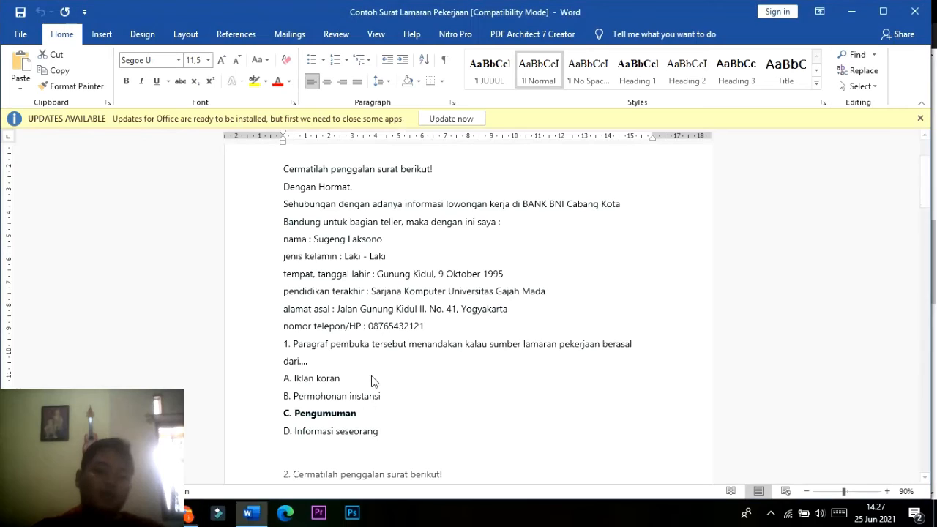
scroll(371, 377, "down", 1)
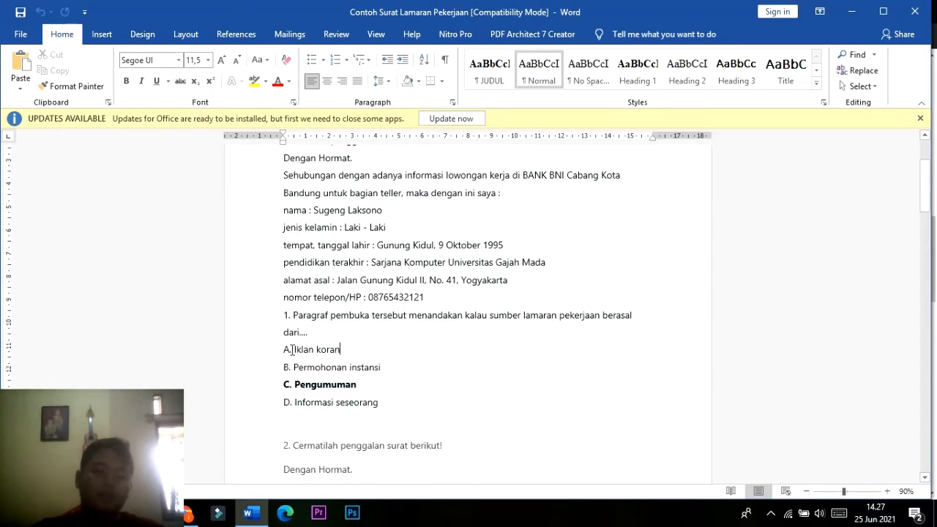
left_click_drag(295, 349, 346, 350)
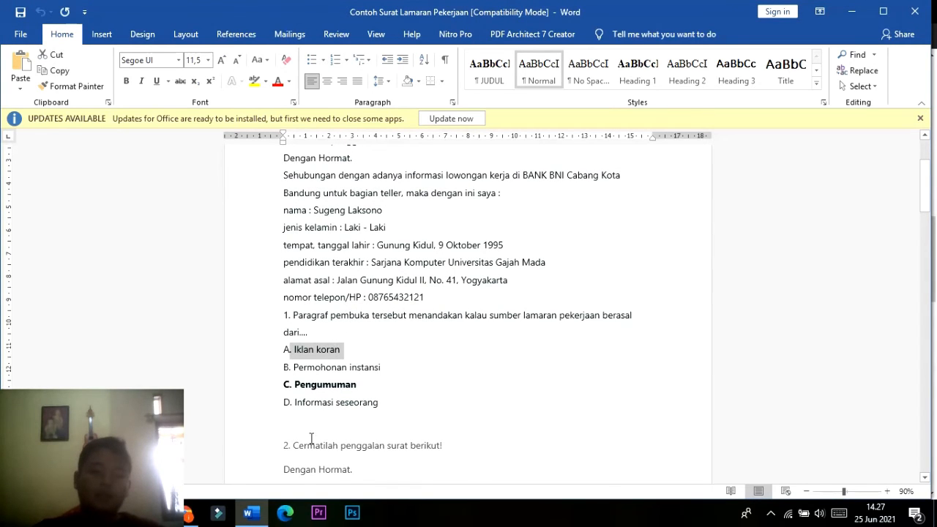
left_click(189, 513)
left_click(479, 288)
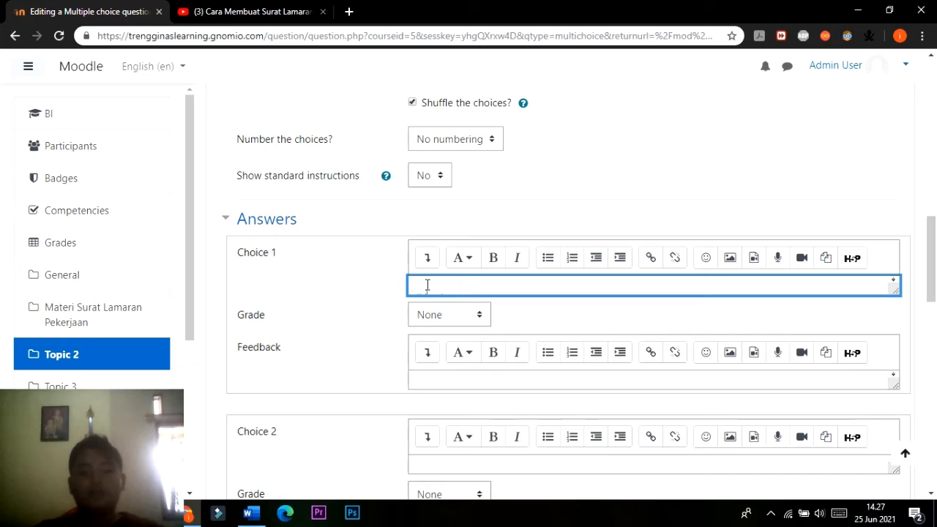
type(". Iklan koran")
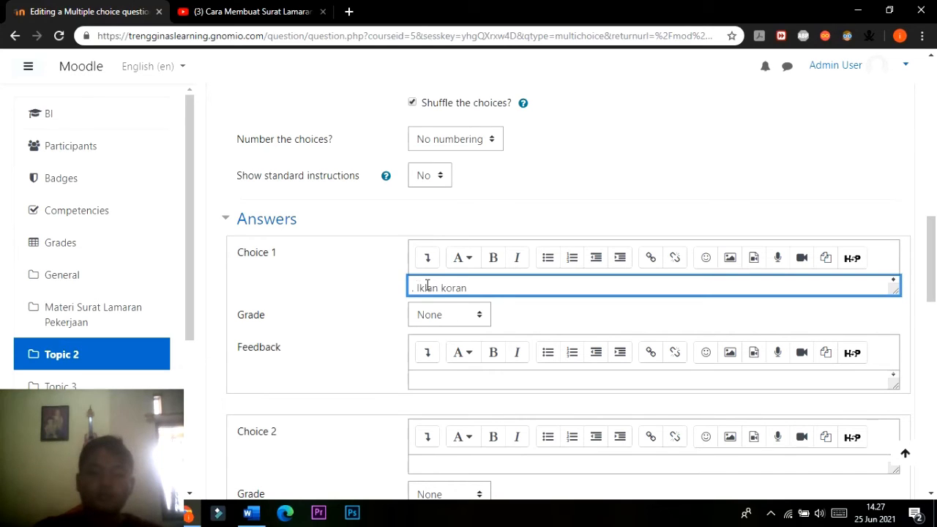
key("BackSpace")
key("BackSpace")
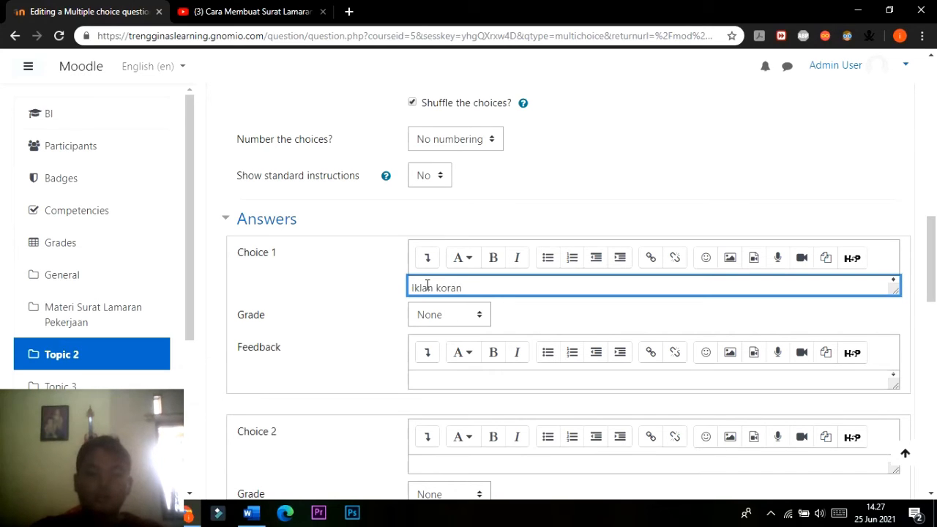
Clear the answer text of Choice 1.
scroll(443, 292, "down", 3)
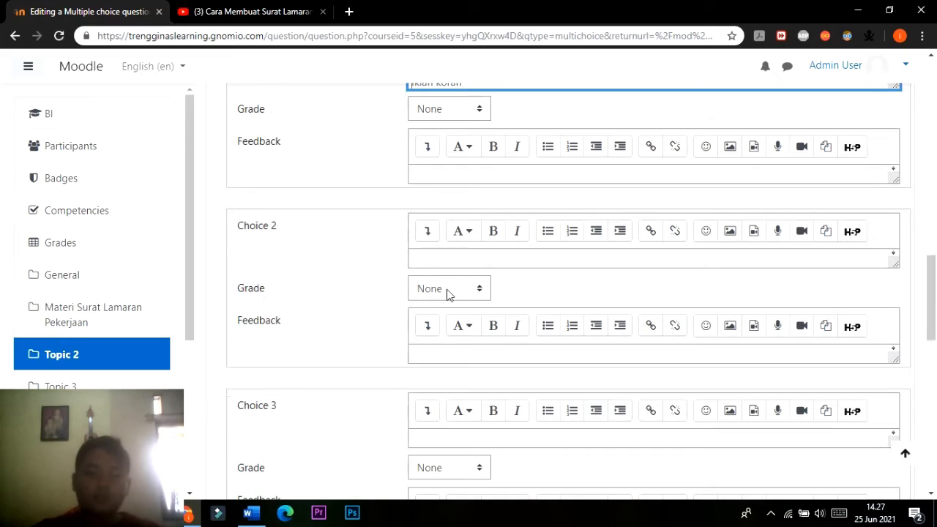
scroll(457, 212, "up", 2)
left_click(458, 212)
key("BackSpace")
key("BackSpace")
key("BackSpace")
key("BackSpace")
key("BackSpace")
key("BackSpace")
key("BackSpace")
key("BackSpace")
key("BackSpace")
key("BackSpace")
key("BackSpace")
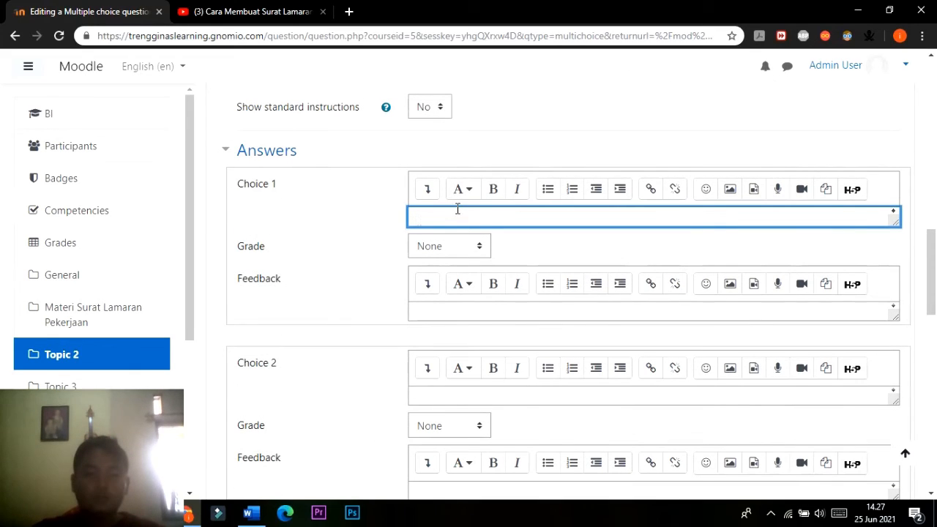
Copy answer option B, "Permohonan instansi", from the Word document into the answer text of Choice 2.
left_click(463, 396)
key("alt+Tab")
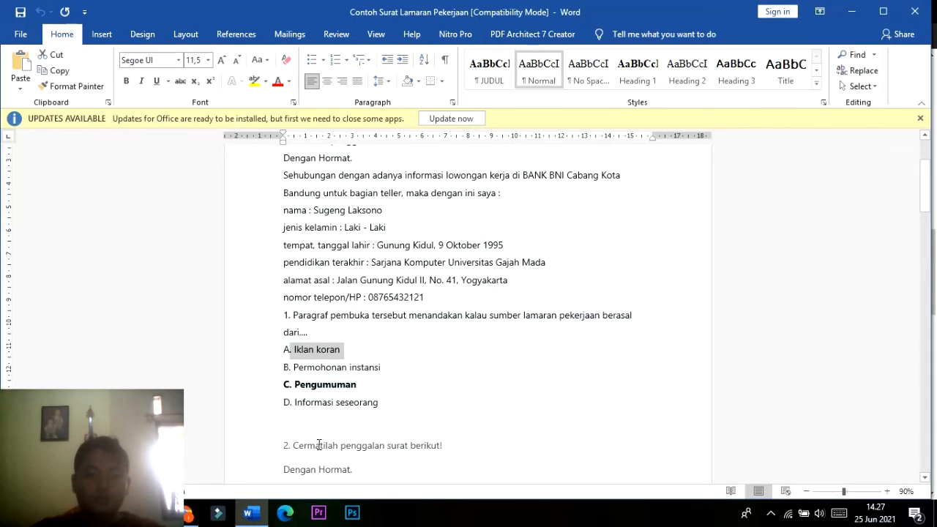
left_click_drag(380, 367, 306, 367)
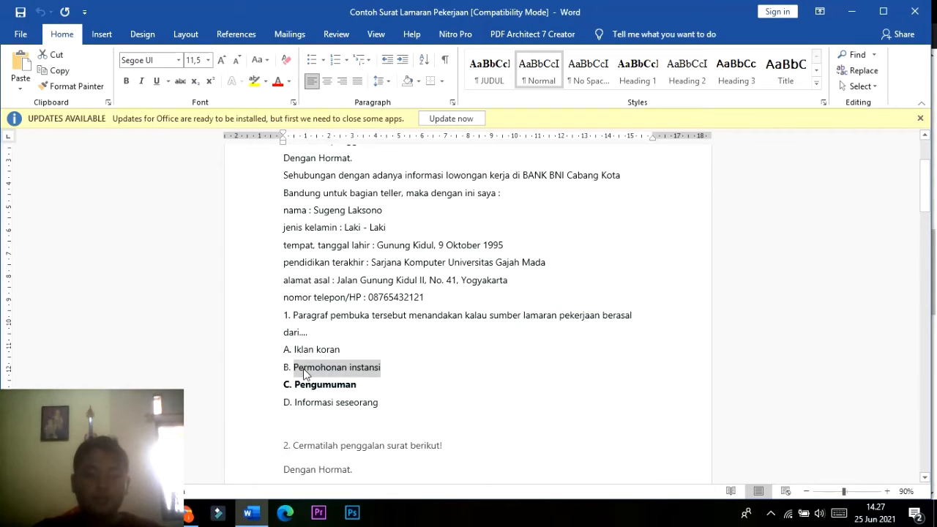
key("alt+Tab")
left_click(478, 396)
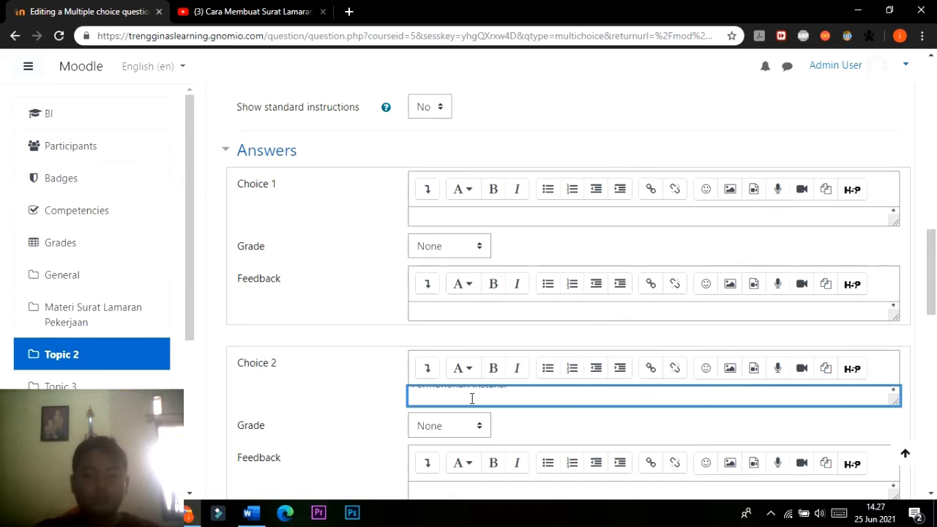
scroll(472, 399, "up", 1)
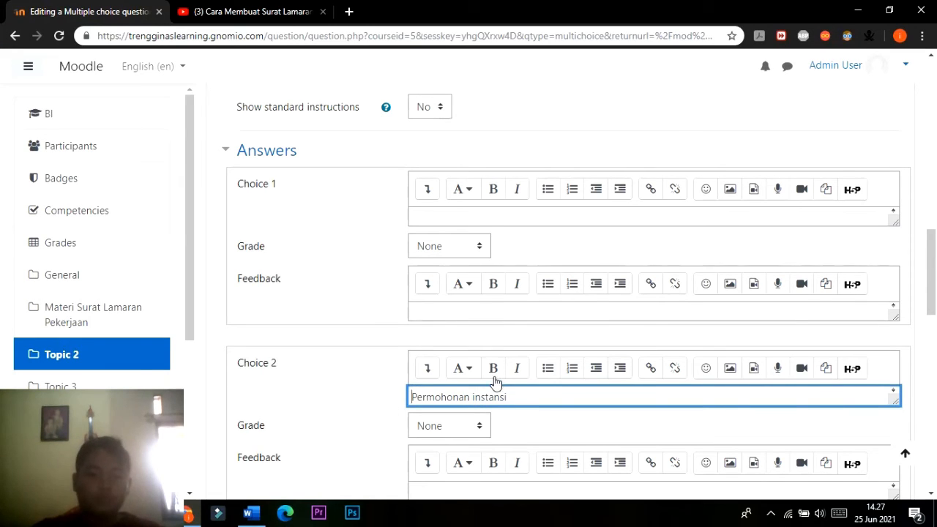
Copy answer option C, "Pengumuman", from the Word document into the answer text of Choice 3.
scroll(496, 381, "down", 1)
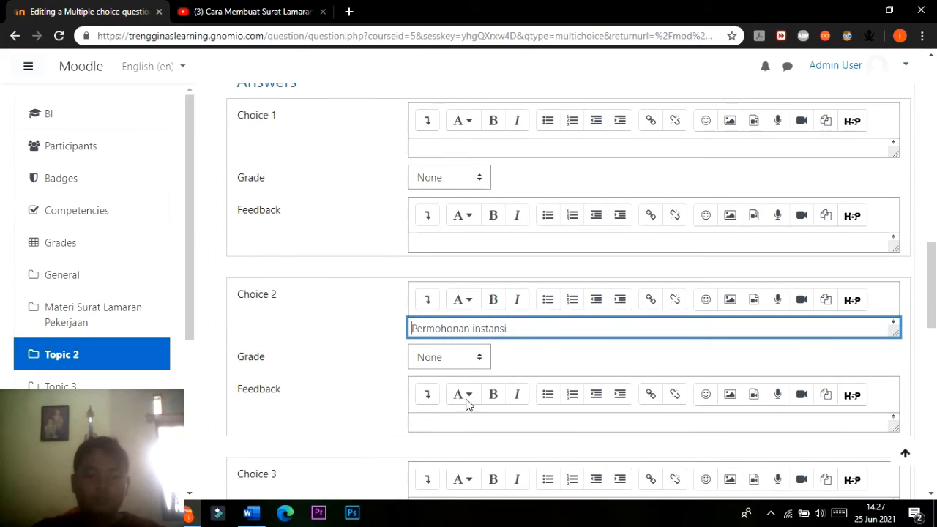
scroll(467, 404, "down", 1)
left_click(458, 439)
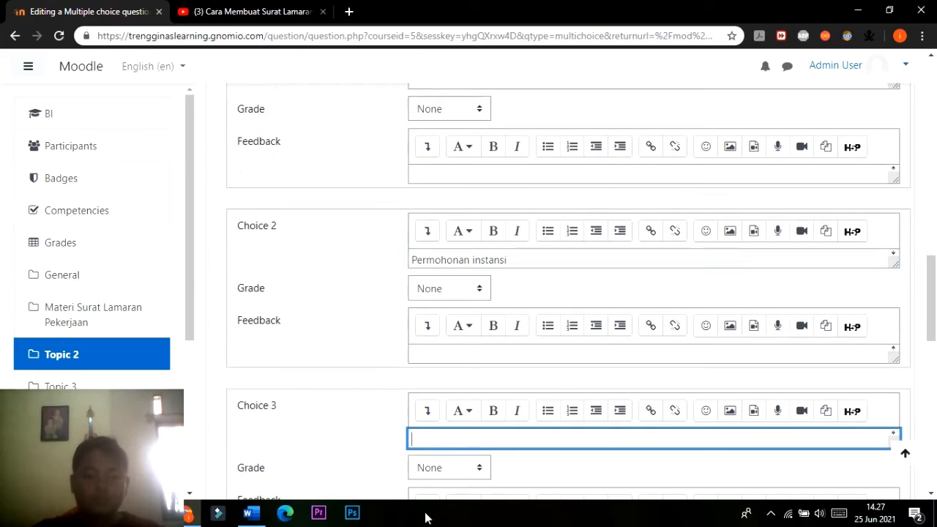
left_click(249, 513)
left_click_drag(353, 385, 294, 388)
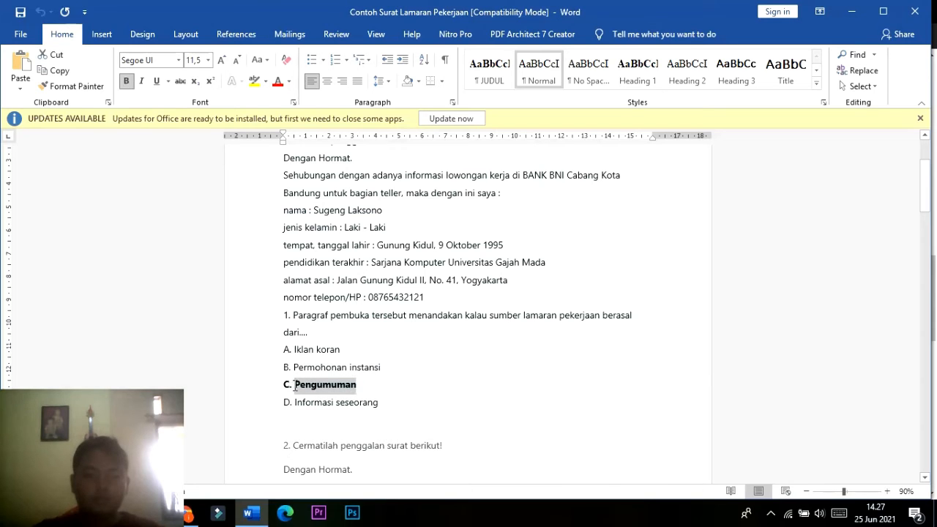
left_click(285, 513)
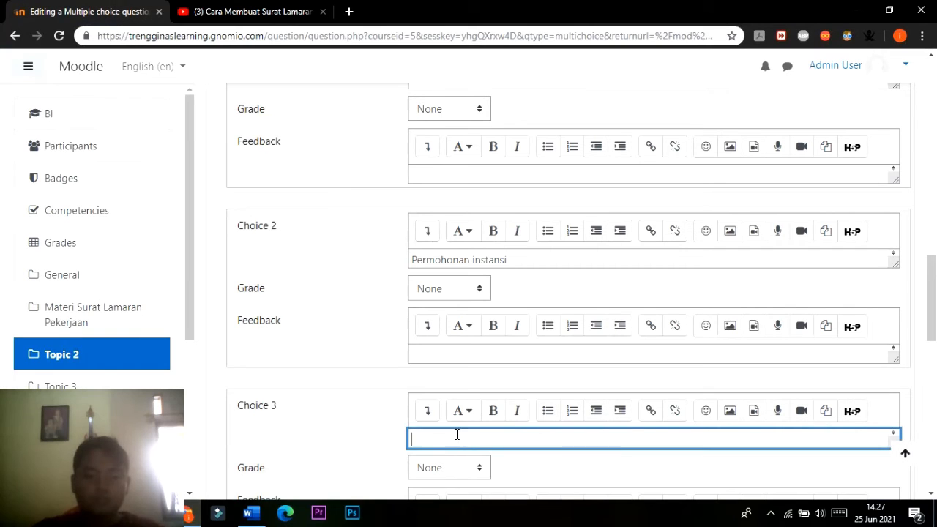
type("Pengumuman")
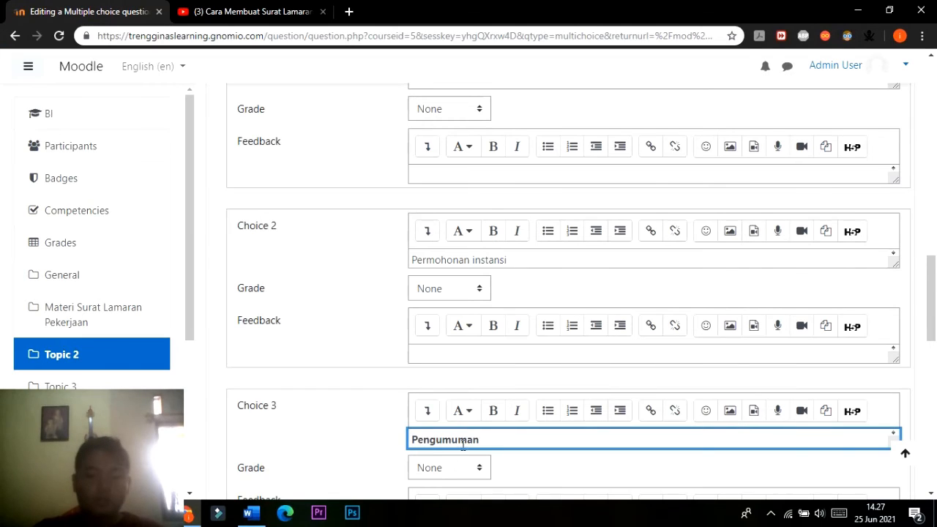
Remove the bold formatting from the answer text "Pengumuman" in Choice 3.
left_click_drag(486, 442, 388, 441)
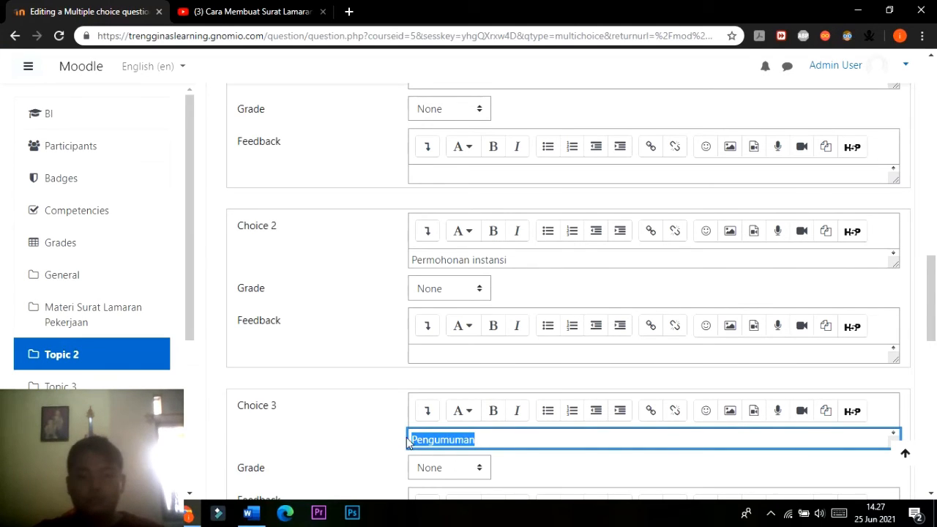
scroll(508, 440, "down", 1)
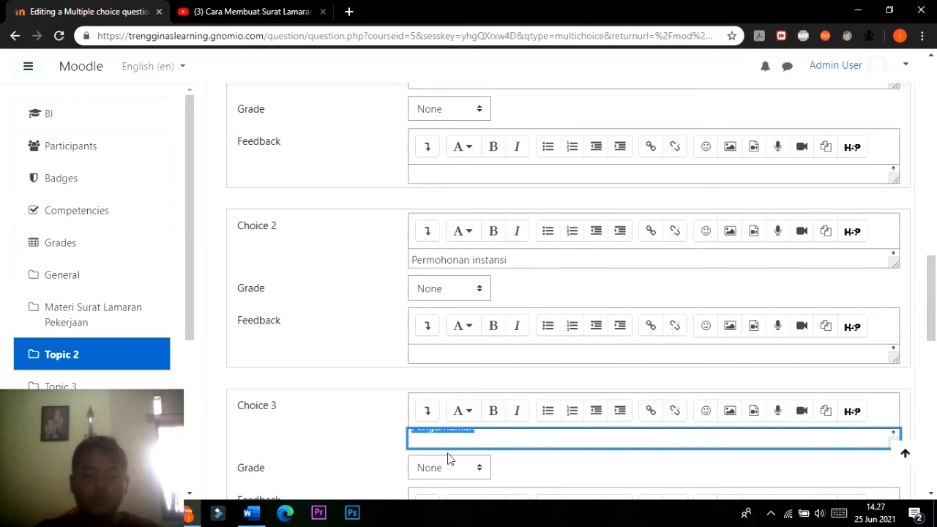
key("Right")
key("Left")
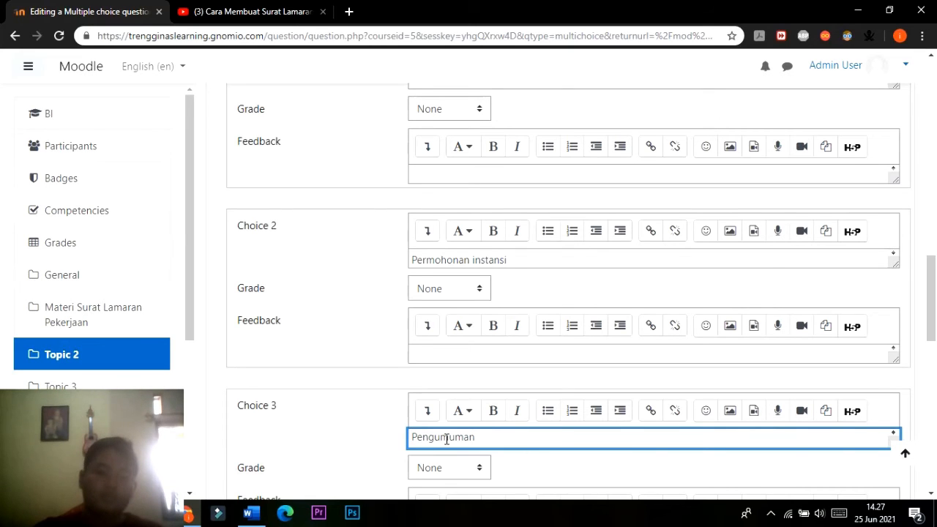
Copy answer option D, "Informasi seseorang", from the Word document into Choice 4 and leave its grade at None.
scroll(439, 424, "down", 3)
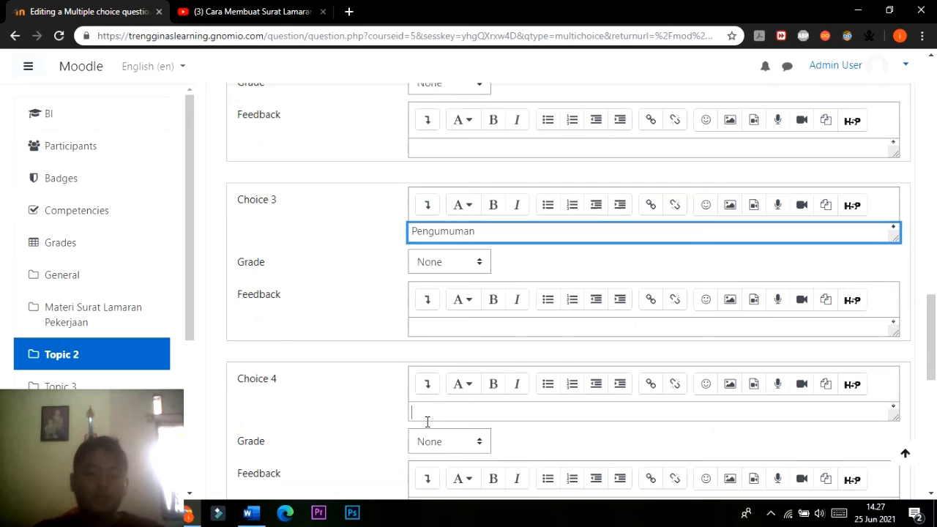
left_click(426, 417)
left_click(251, 513)
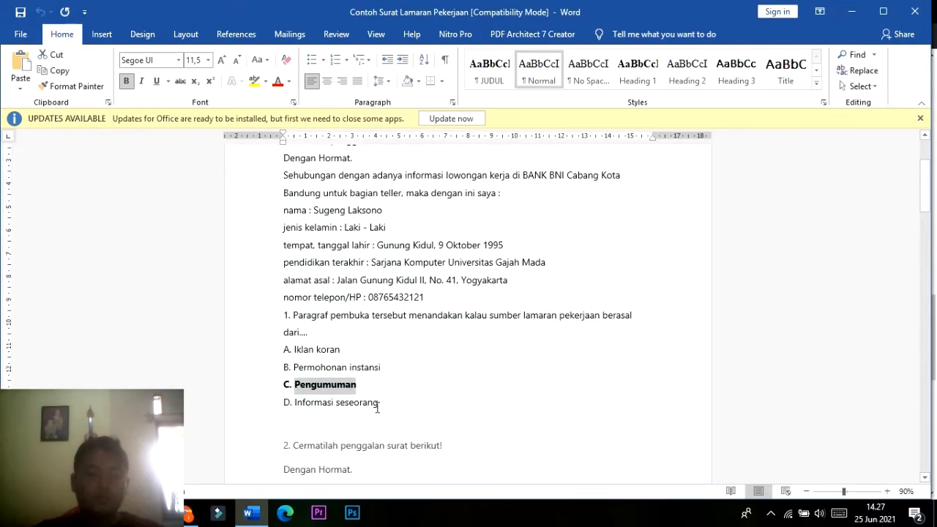
left_click_drag(379, 404, 301, 404)
key("ctrl+c")
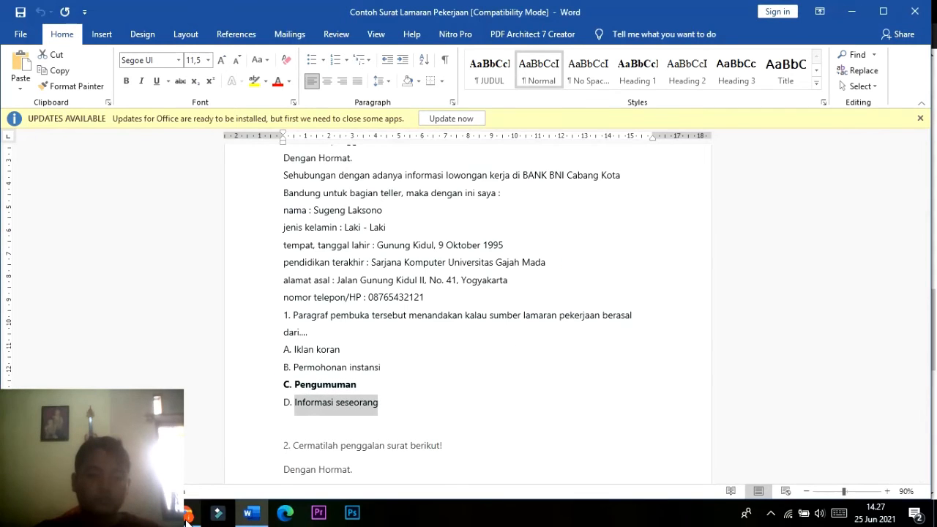
left_click(251, 505)
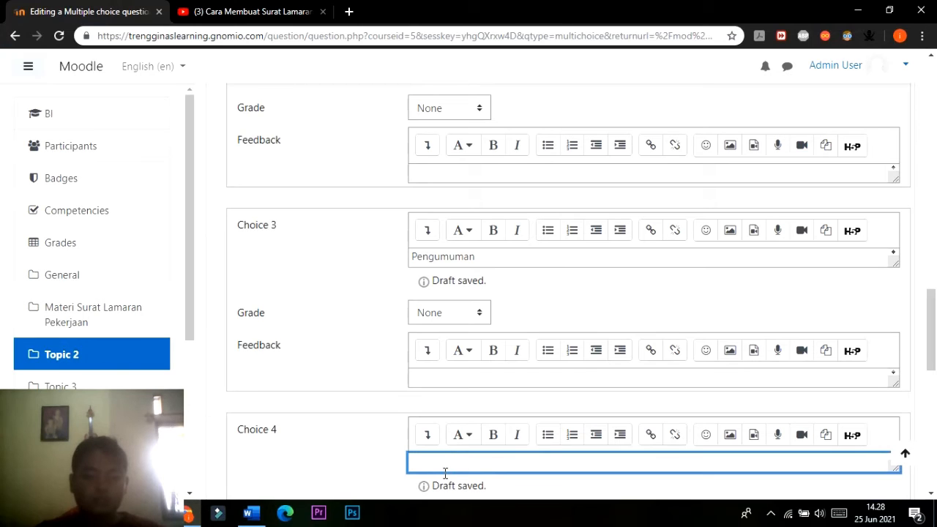
key("ctrl+v")
key("Return")
scroll(441, 444, "down", 2)
left_click(419, 331)
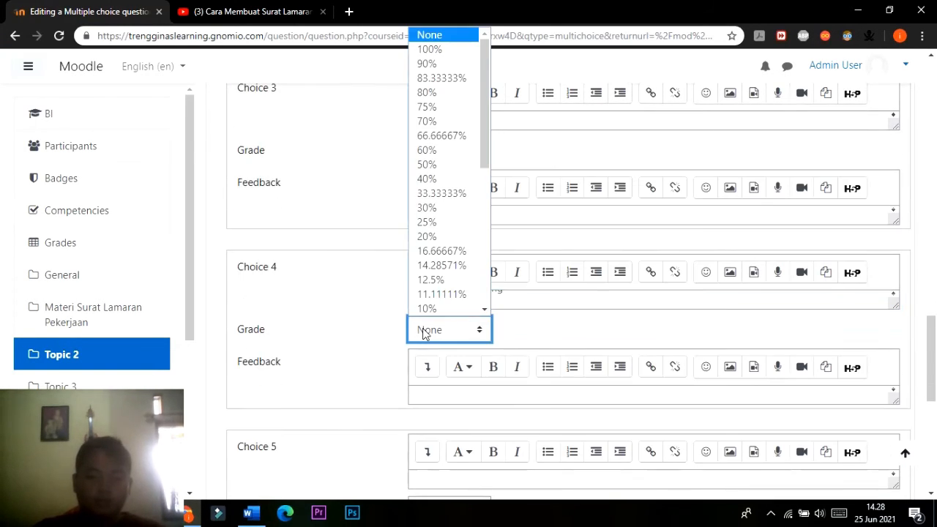
left_click(368, 300)
left_click(435, 303)
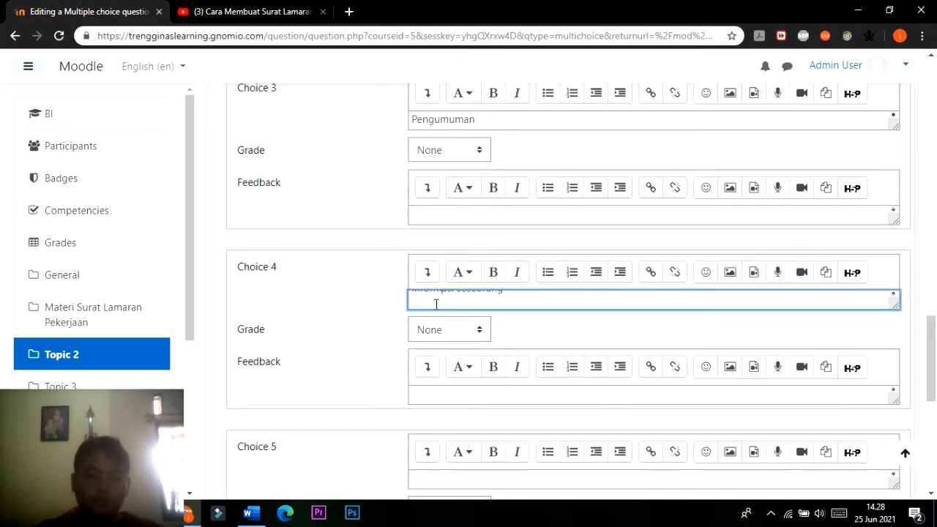
key("BackSpace")
key("Left")
key("Left")
key("Left")
key("Left")
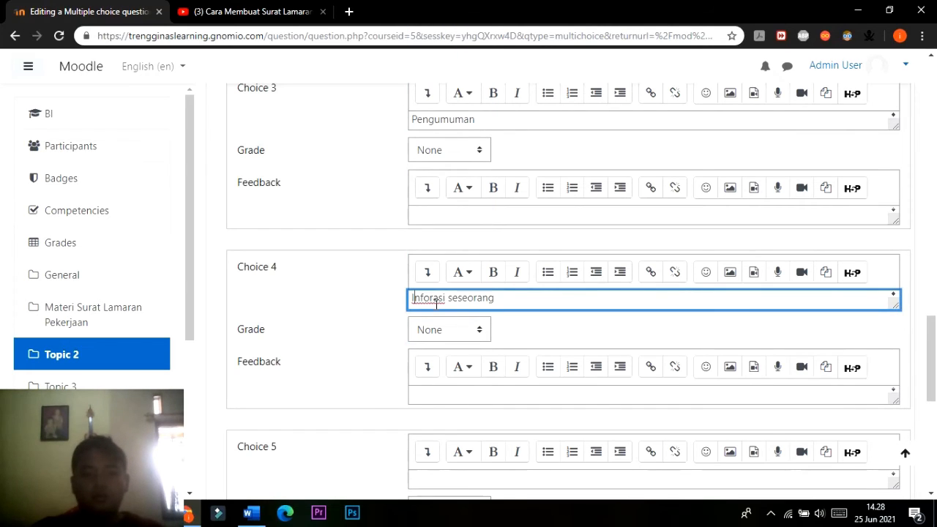
key("Right")
key("Right")
key("Right")
key("Right")
type("m")
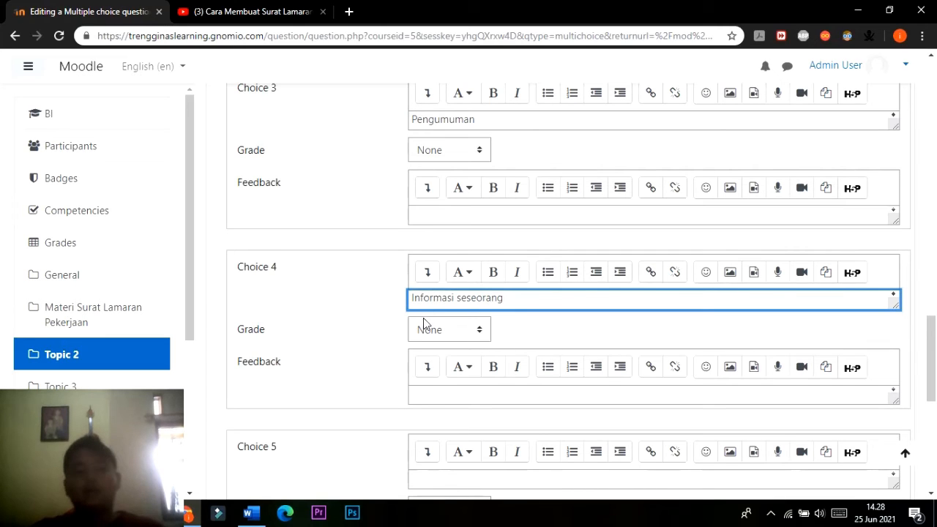
Copy answer option A, "Iklan koran", from the Word document into the empty Choice 1 and remove the period and space before it.
scroll(421, 330, "up", 3)
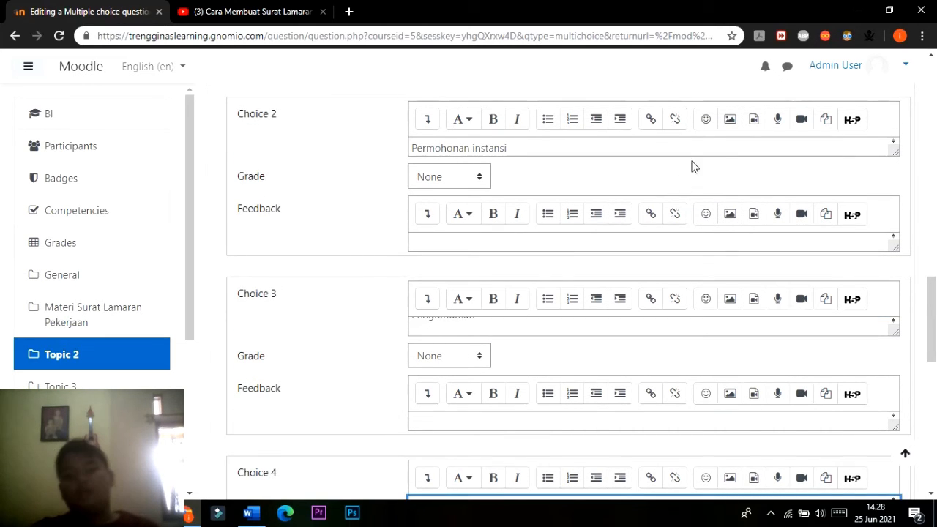
scroll(368, 335, "up", 2)
scroll(368, 335, "up", 4)
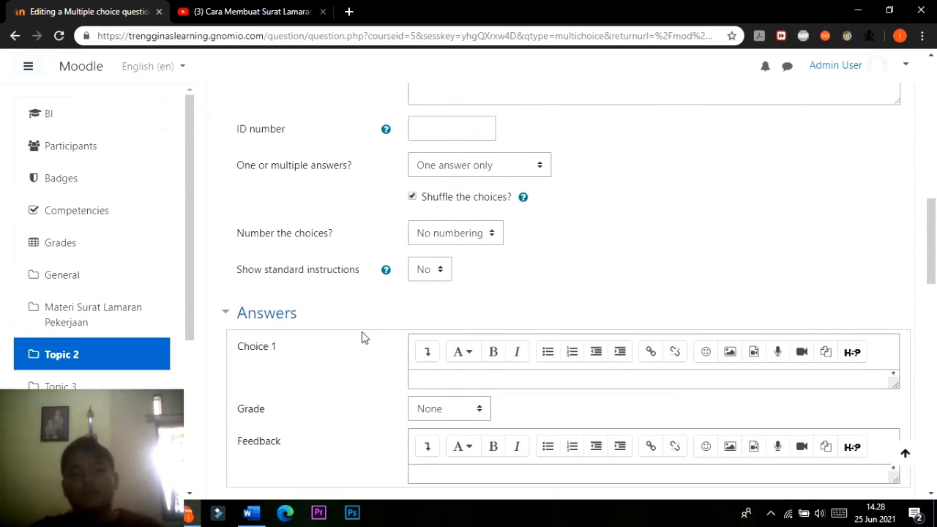
scroll(361, 331, "down", 3)
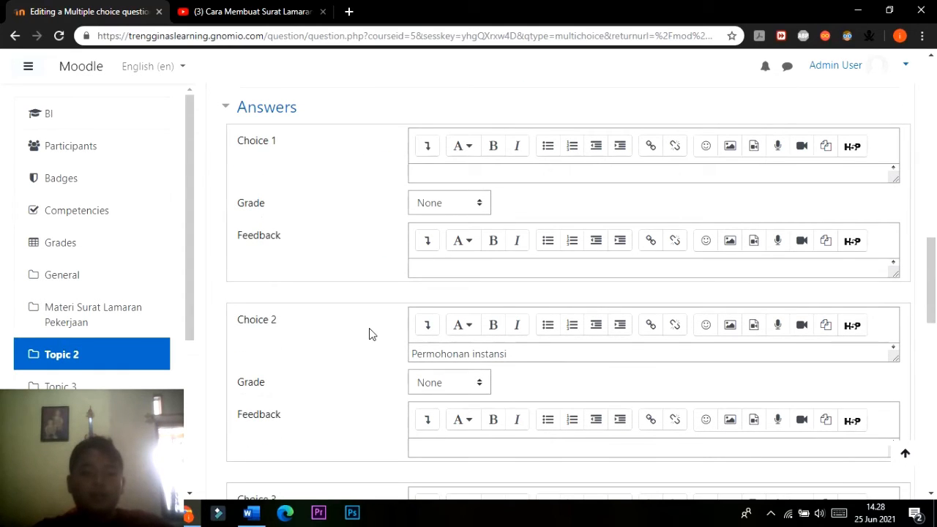
scroll(289, 439, "down", 7)
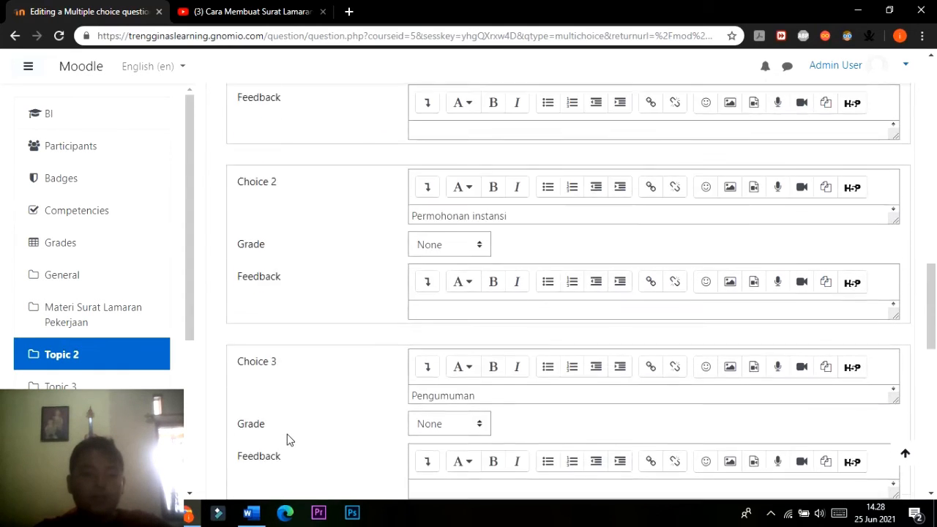
left_click(251, 513)
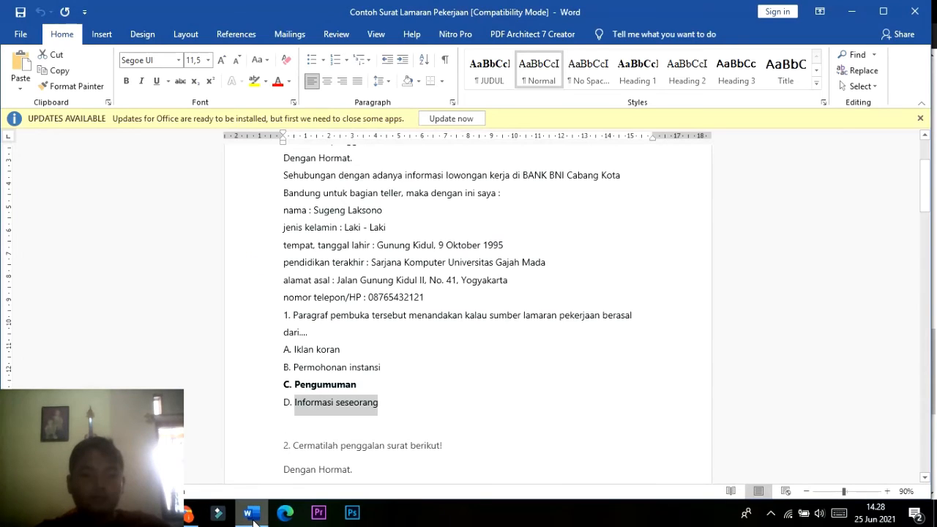
left_click_drag(341, 351, 293, 350)
left_click(197, 509)
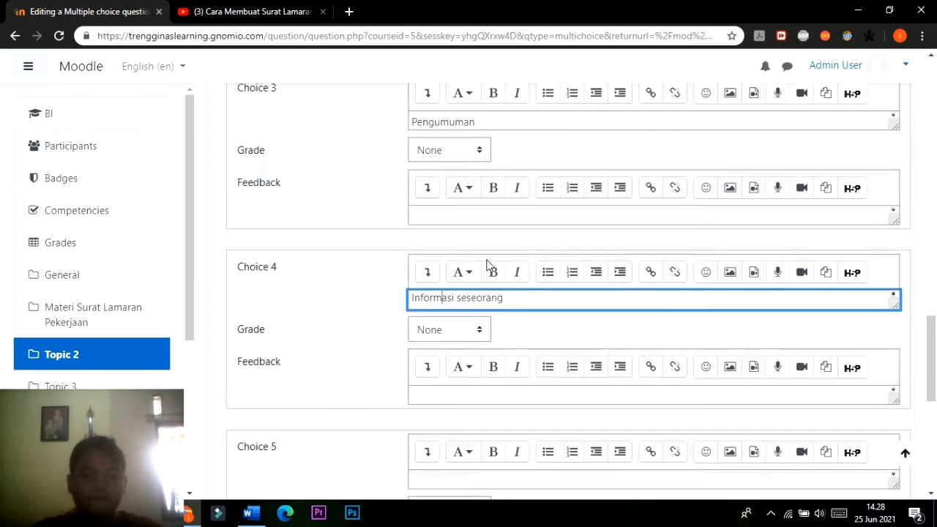
scroll(491, 265, "up", 2)
scroll(490, 263, "up", 5)
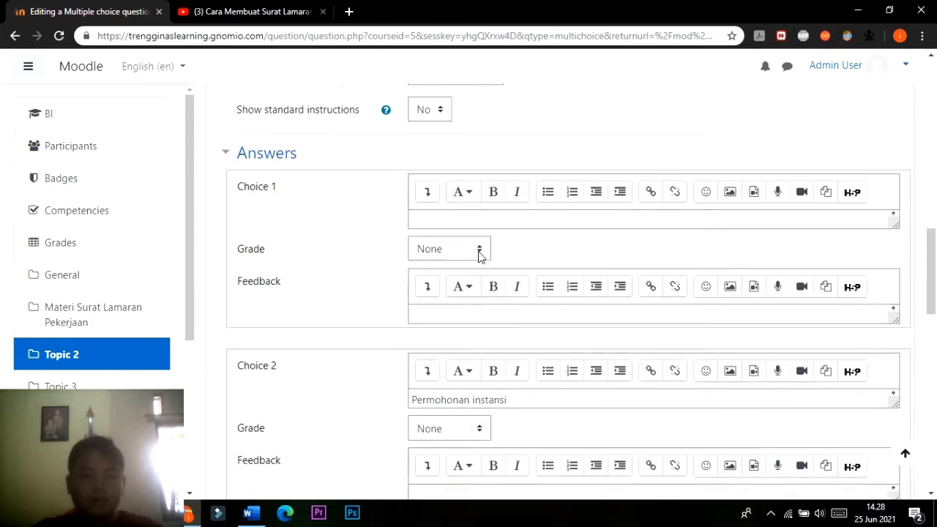
left_click(473, 240)
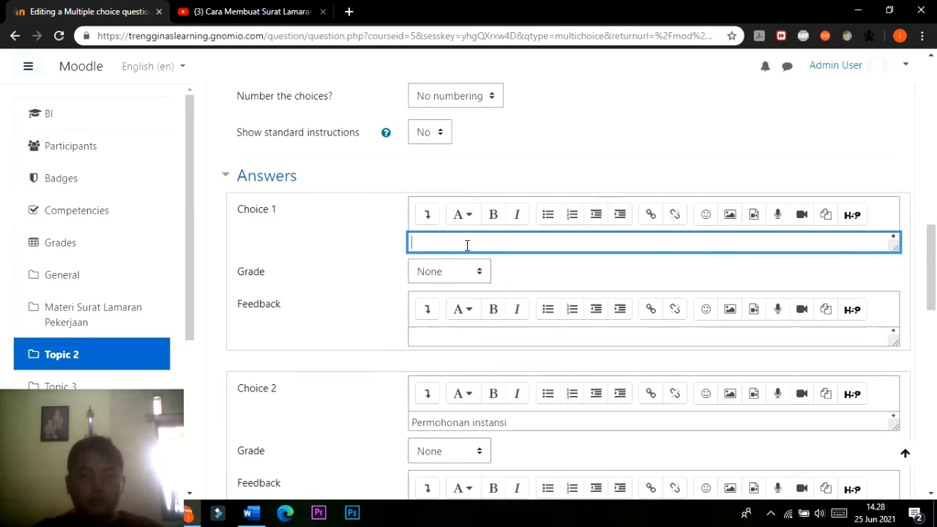
type(". Iklan koran")
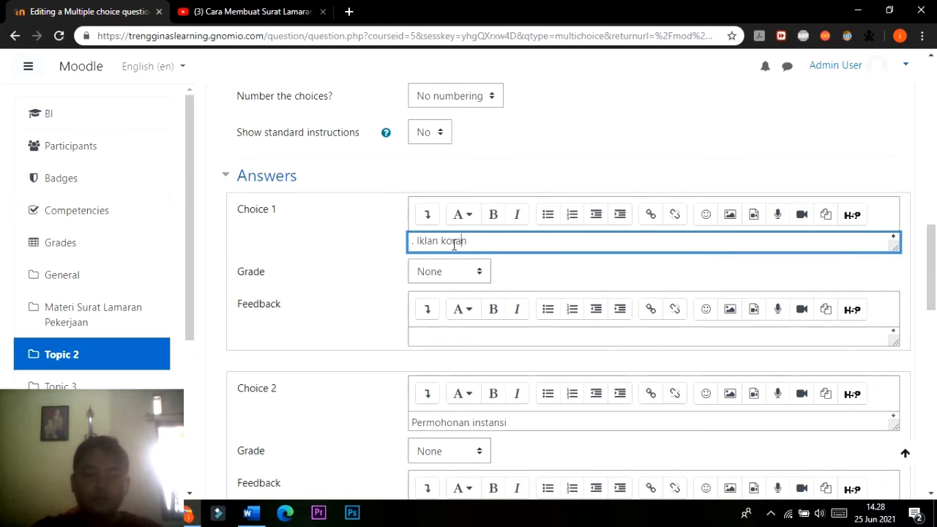
key("BackSpace")
key("BackSpace")
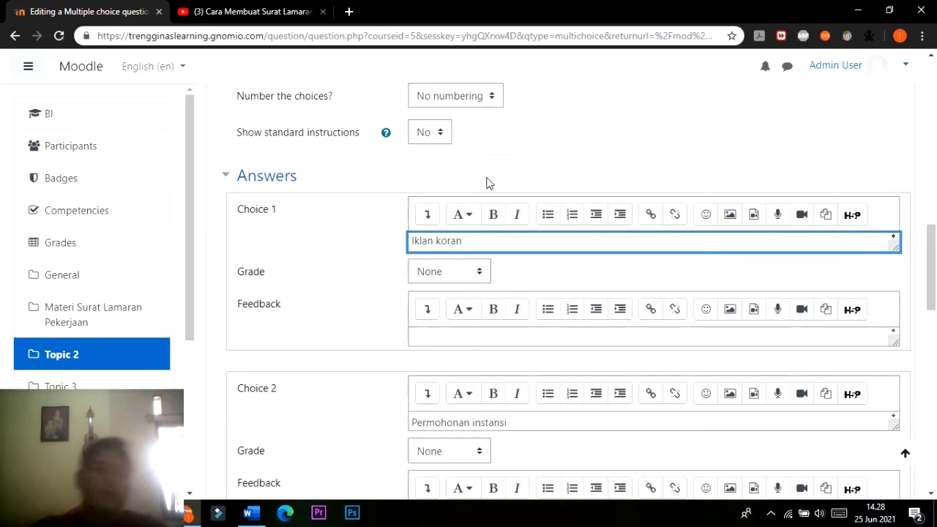
Check the bolded correct option in the Word document and set the grade of Choice 3, "Pengumuman", to 100%.
scroll(487, 186, "down", 3)
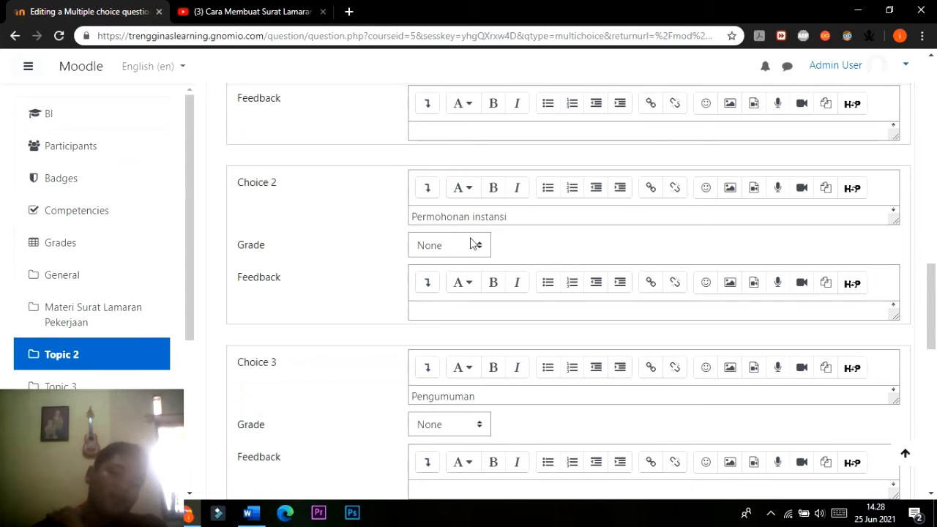
scroll(375, 320, "down", 2)
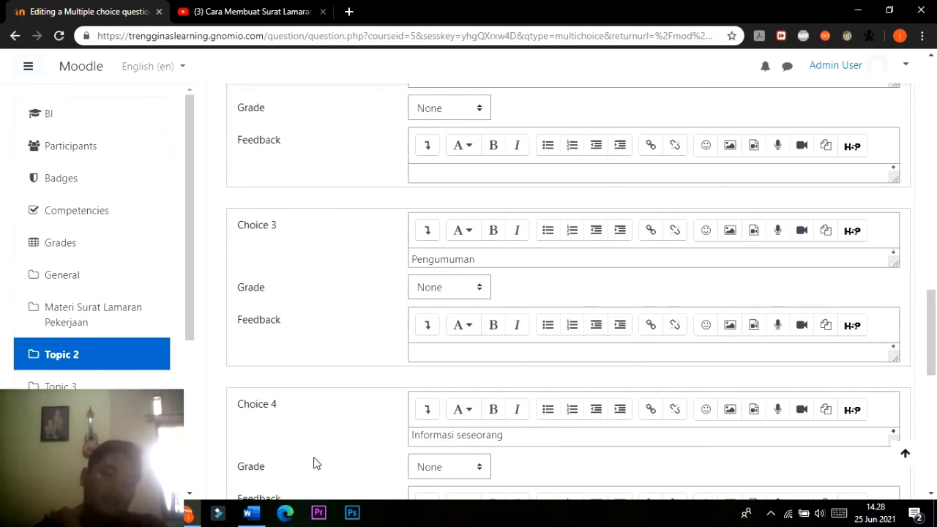
left_click(250, 512)
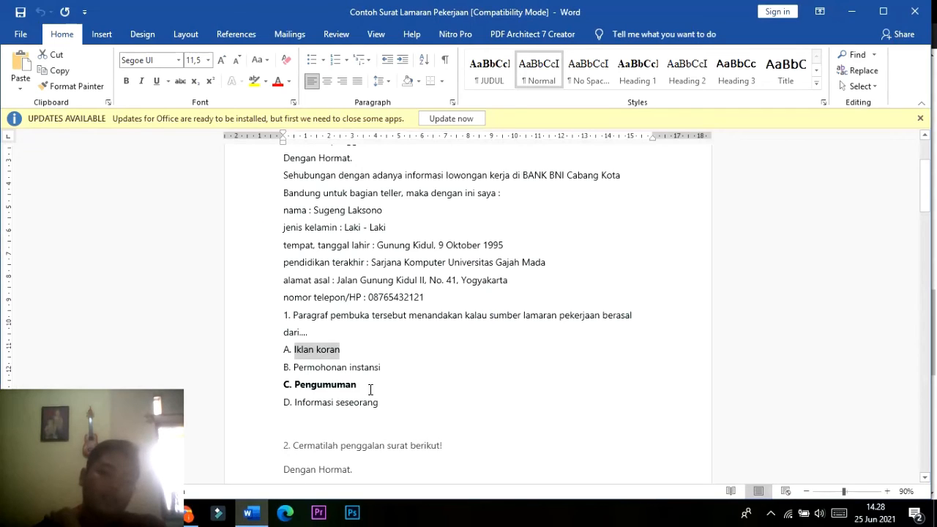
double_click(318, 387)
left_click(189, 512)
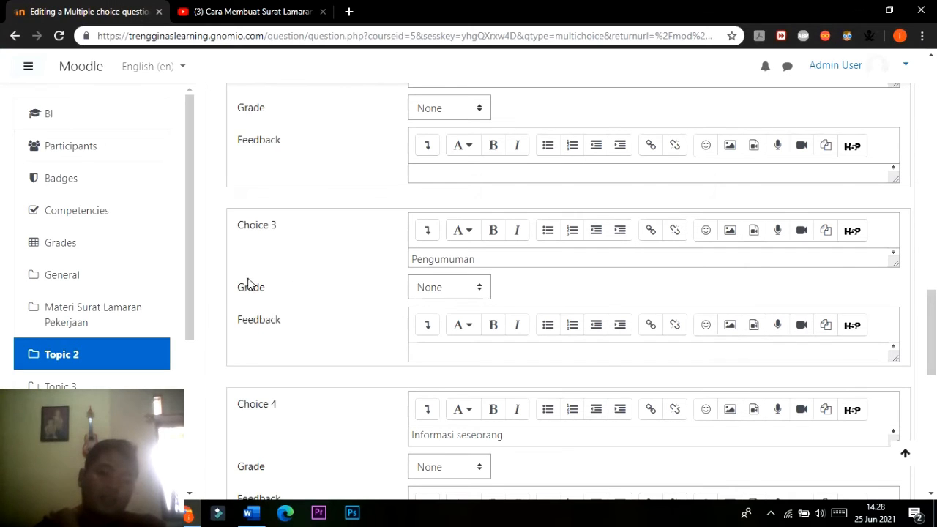
left_click(482, 294)
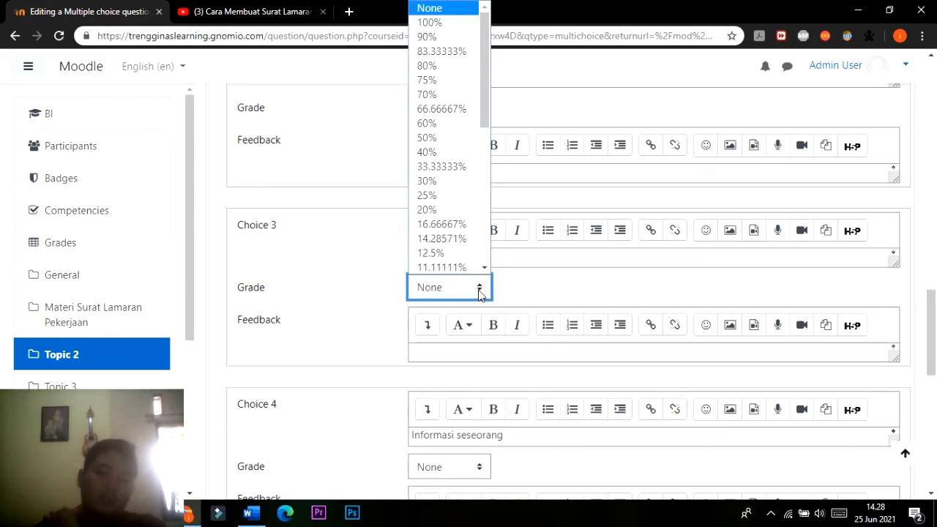
left_click(437, 22)
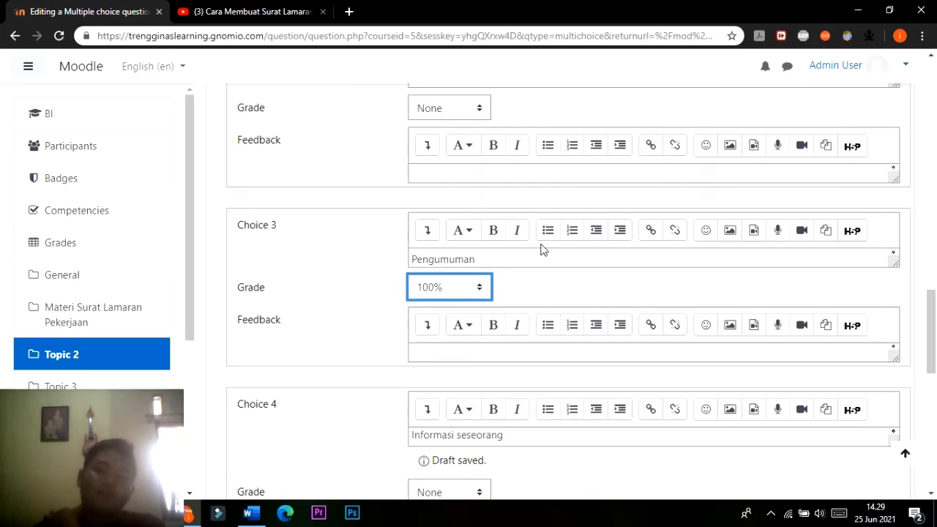
Review the question text, answer choices and grades, and save the multiple choice question to the quiz.
scroll(537, 245, "up", 1)
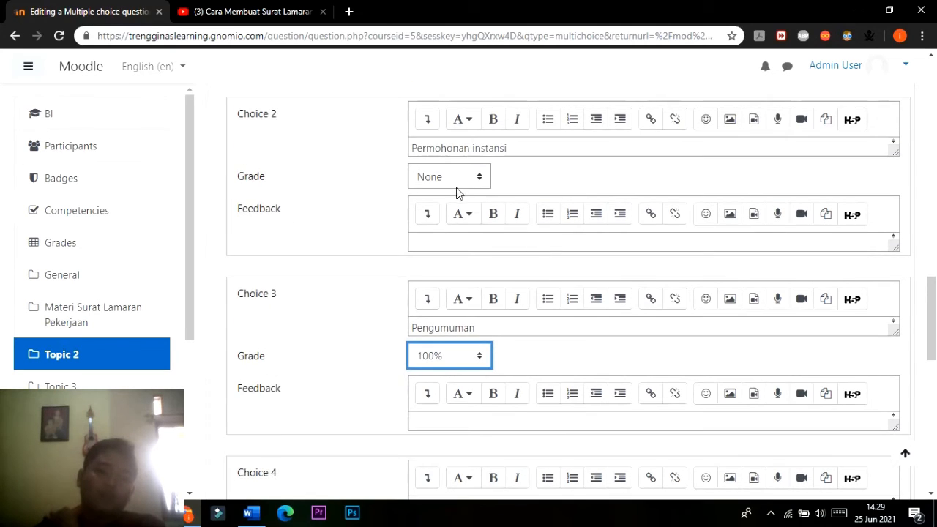
scroll(512, 293, "down", 2)
scroll(556, 322, "down", 5)
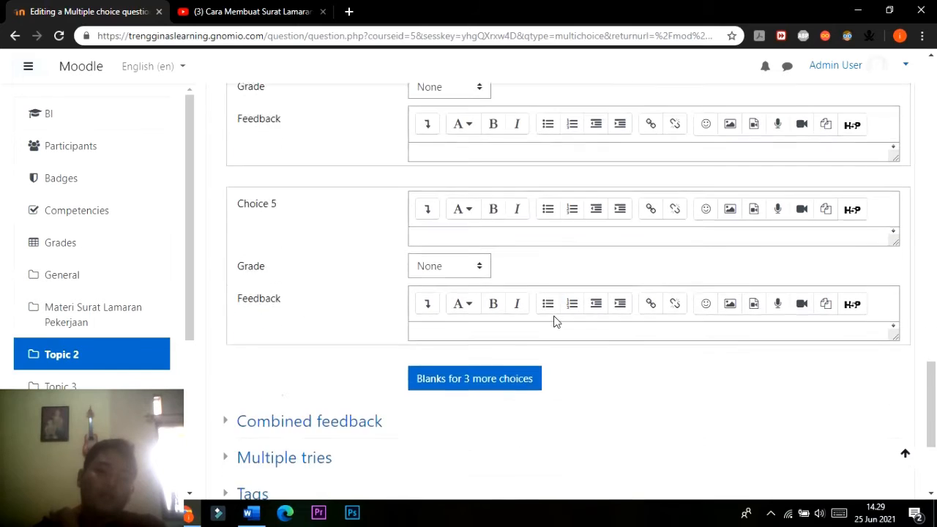
scroll(543, 326, "down", 2)
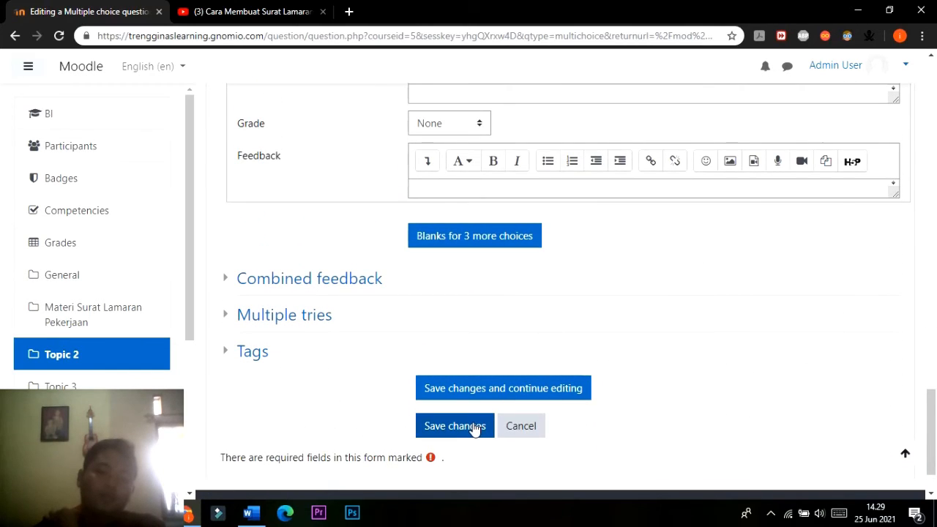
scroll(476, 430, "up", 15)
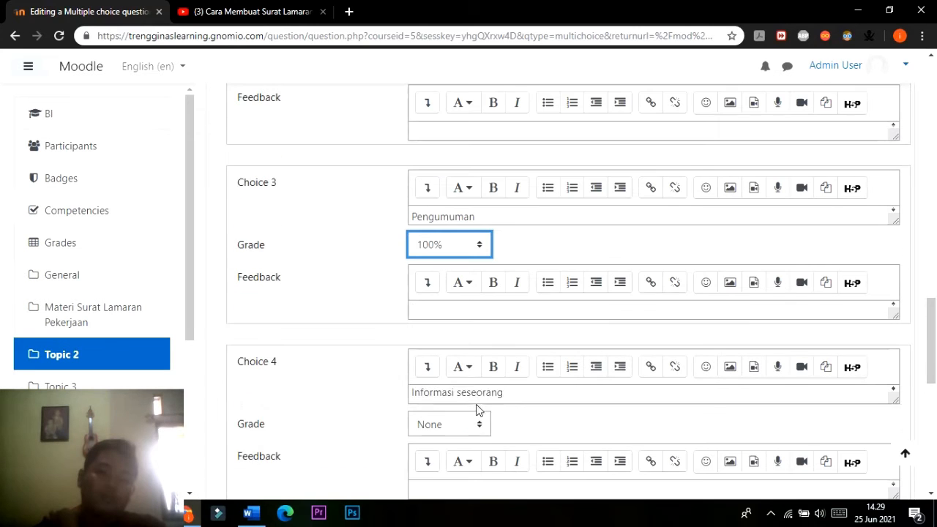
scroll(489, 202, "up", 4)
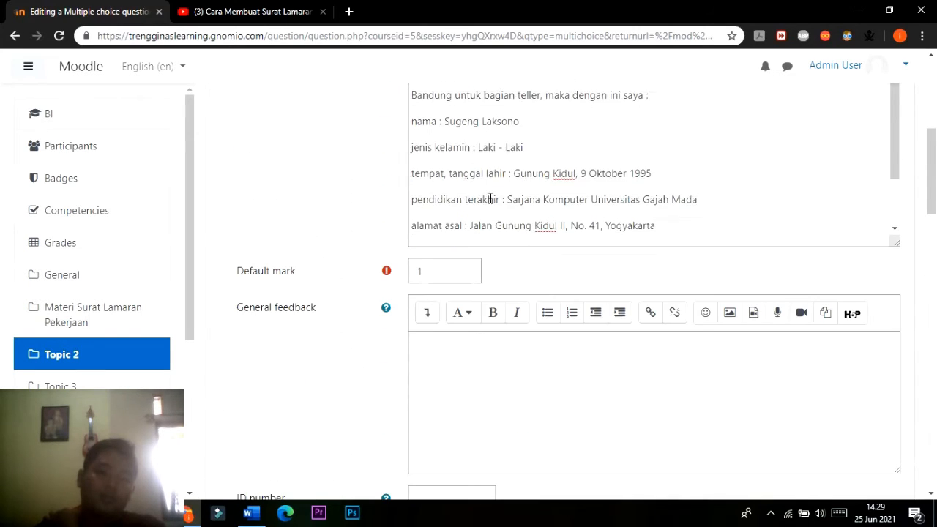
scroll(271, 180, "down", 10)
scroll(284, 162, "down", 12)
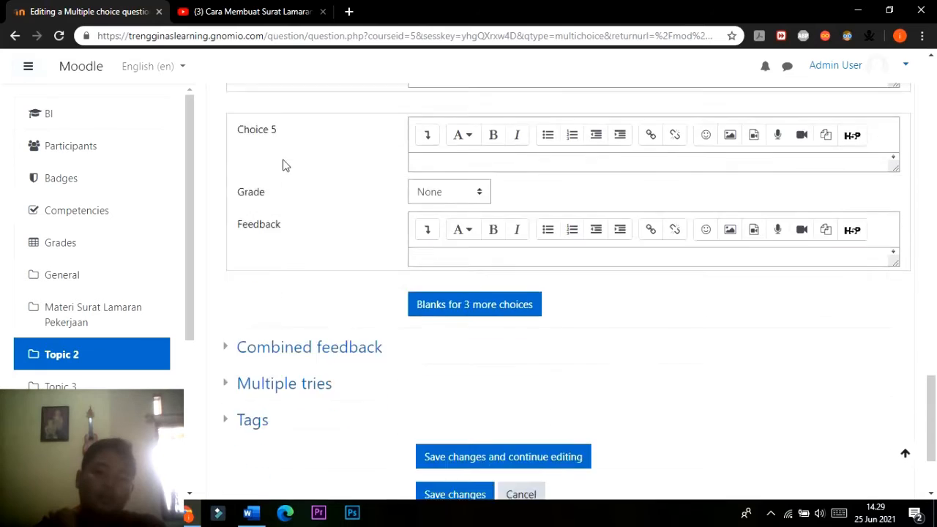
left_click(468, 362)
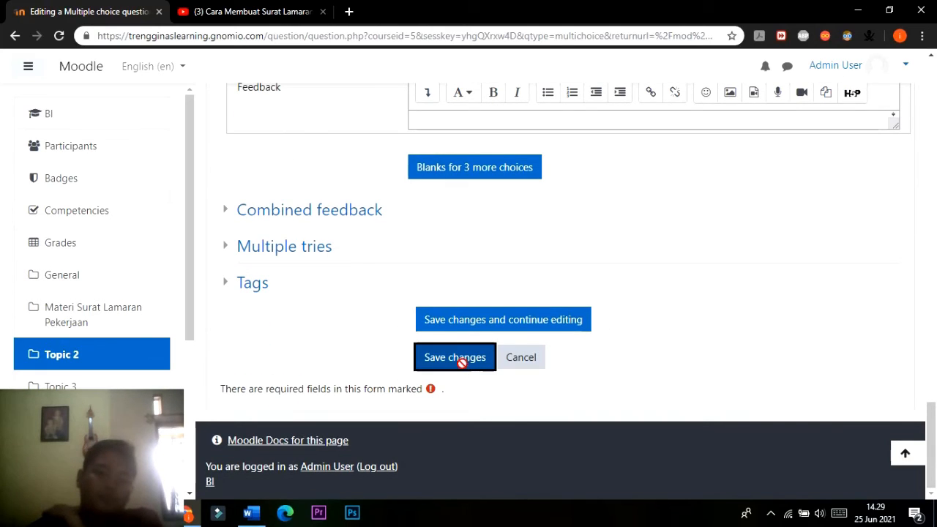
left_click(462, 364)
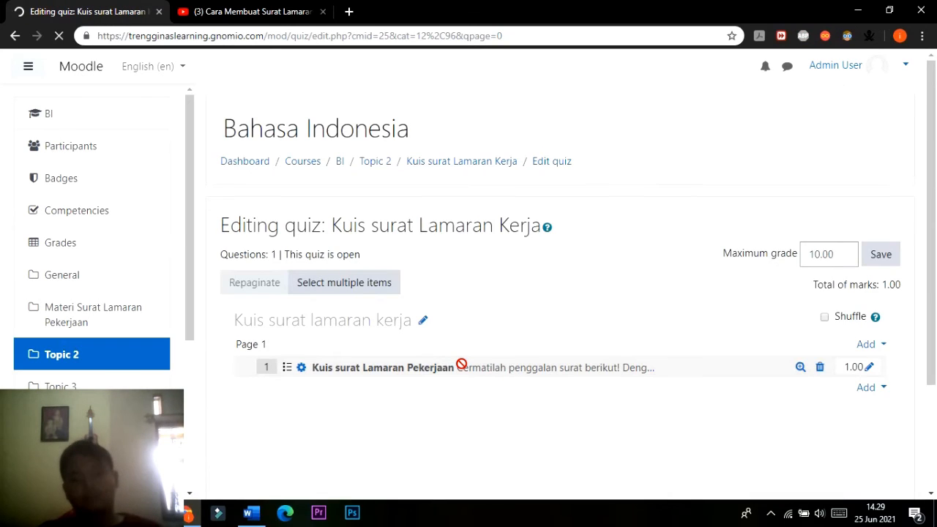
scroll(462, 363, "down", 1)
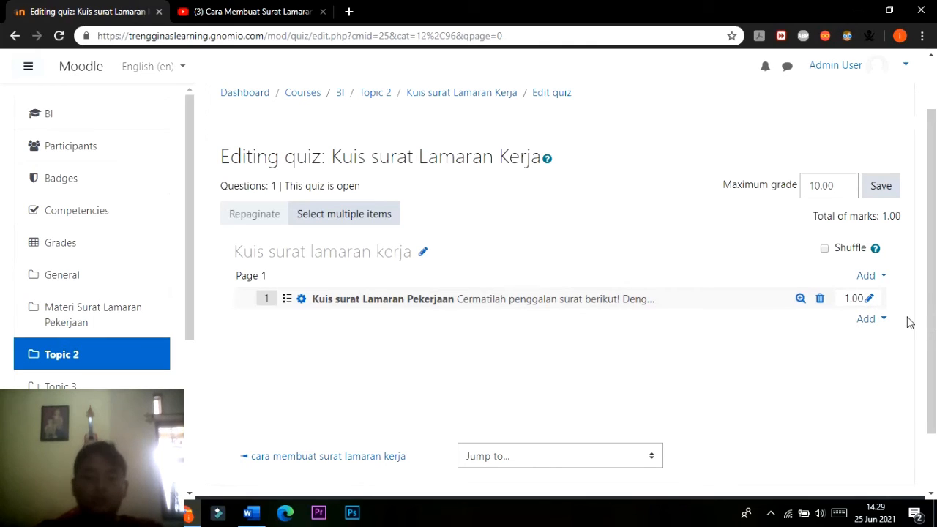
left_click(869, 301)
type("1")
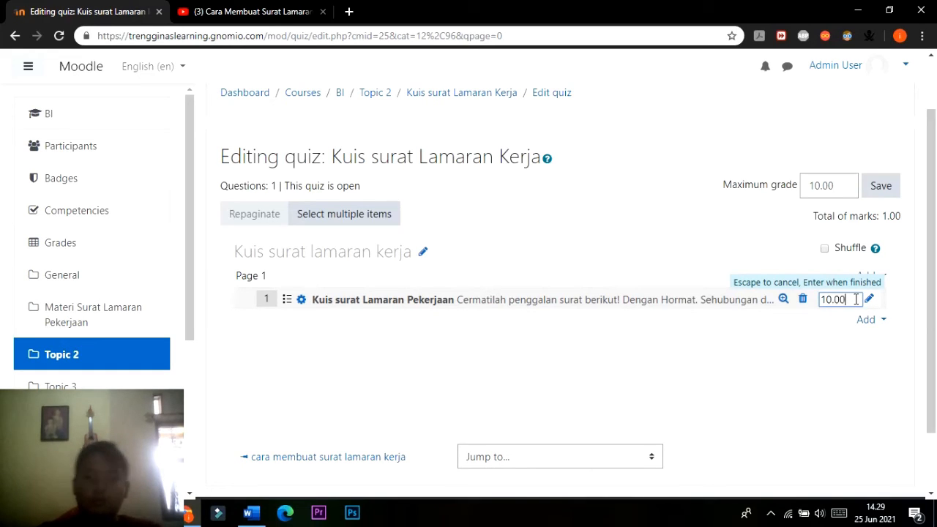
type("0.00")
key("BackSpace")
key("BackSpace")
key("BackSpace")
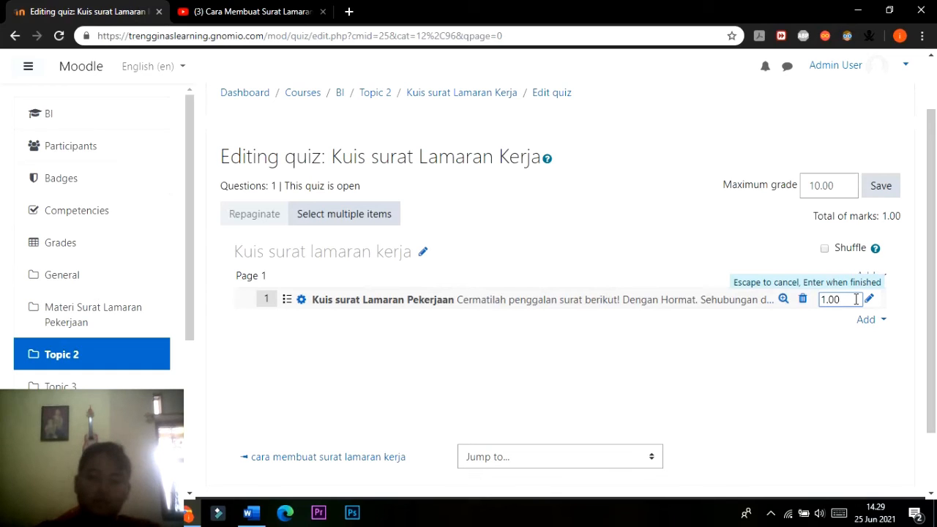
key("Return")
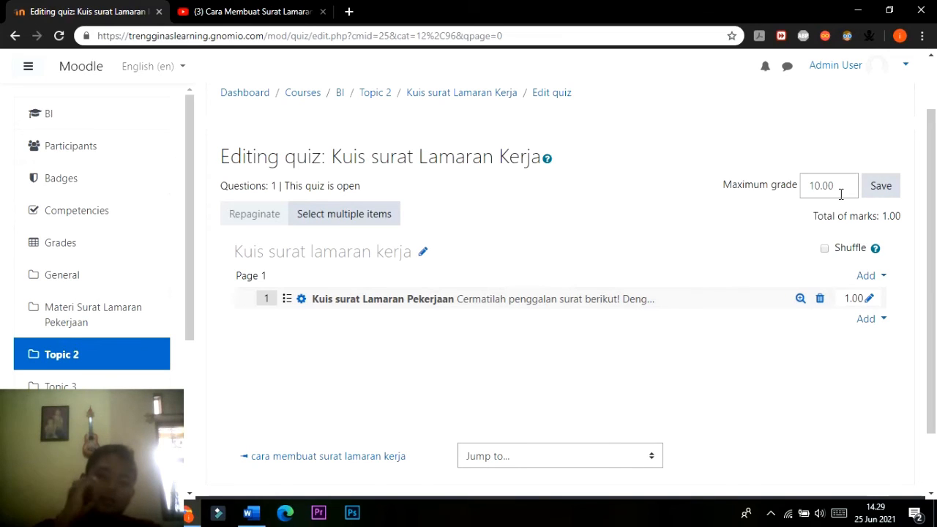
Save the quiz's maximum grade of 10.00 and go to the Kuis surat Lamaran Kerja overview page.
left_click(882, 187)
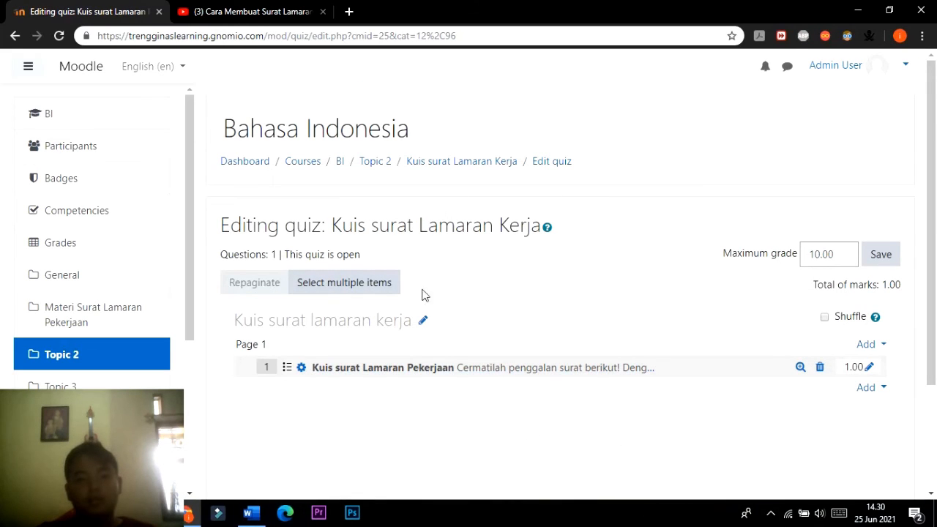
left_click(482, 165)
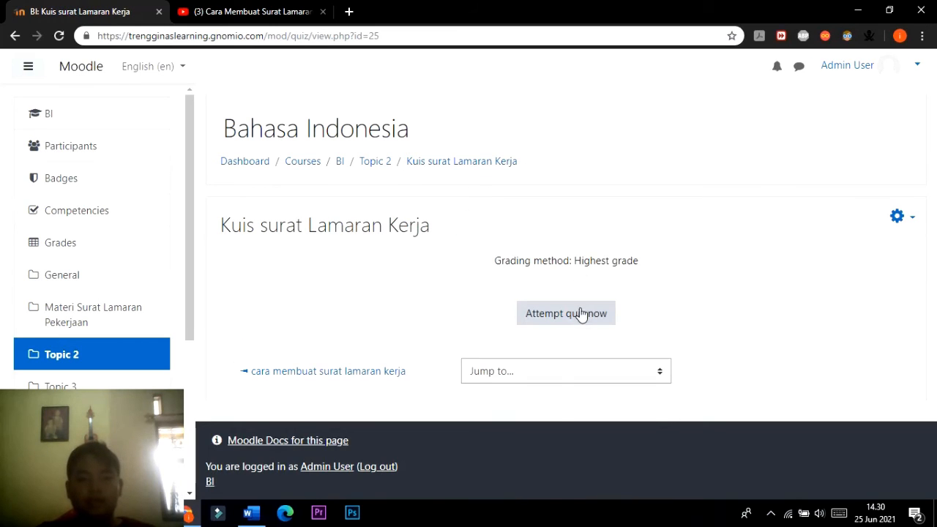
Start a preview attempt of the quiz and examine the text and answer choices of Question 1.
left_click(581, 313)
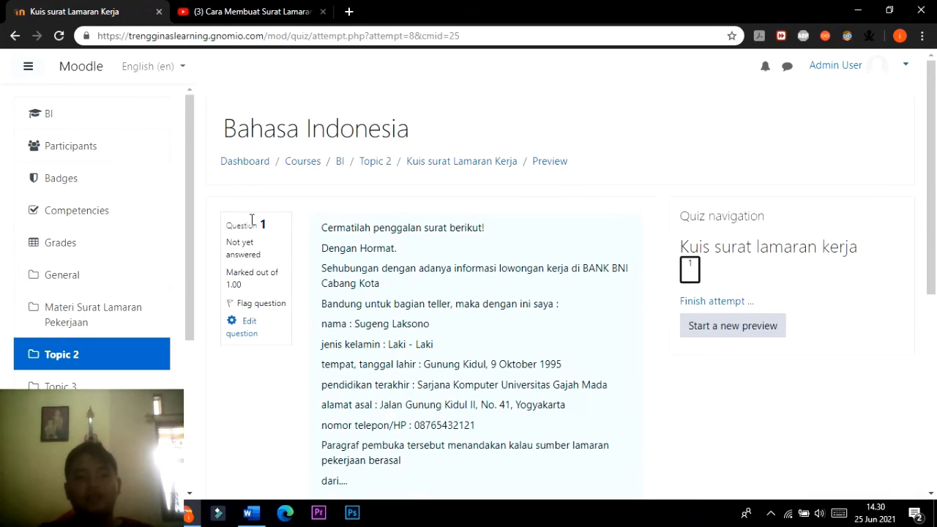
scroll(388, 242, "down", 4)
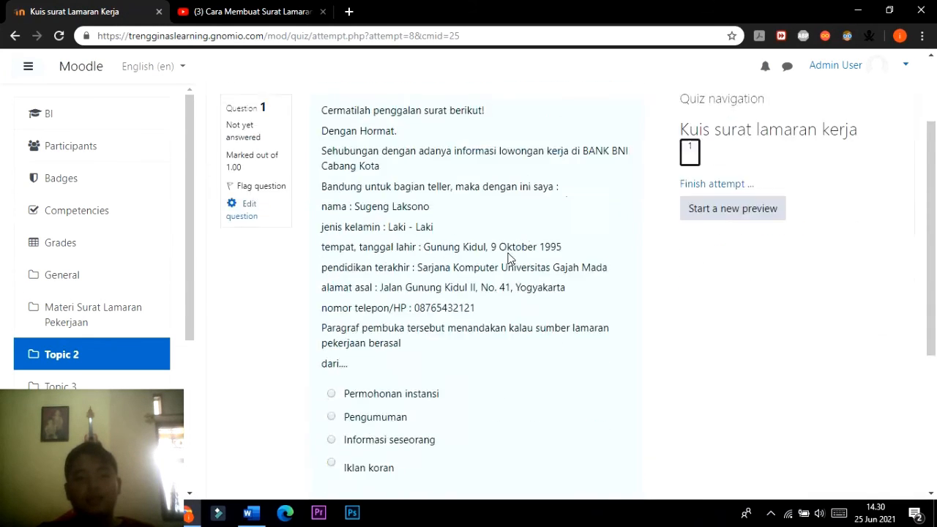
scroll(389, 304, "up", 3)
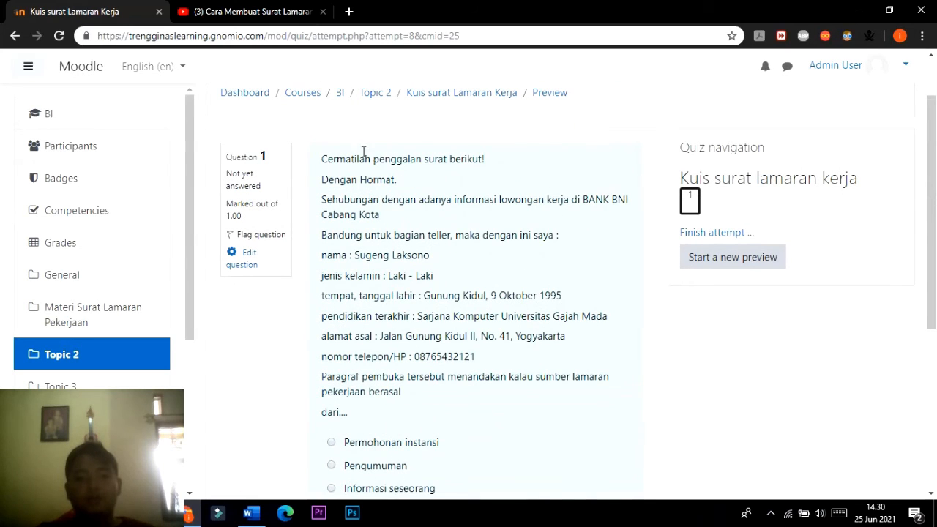
left_click_drag(932, 192, 929, 167)
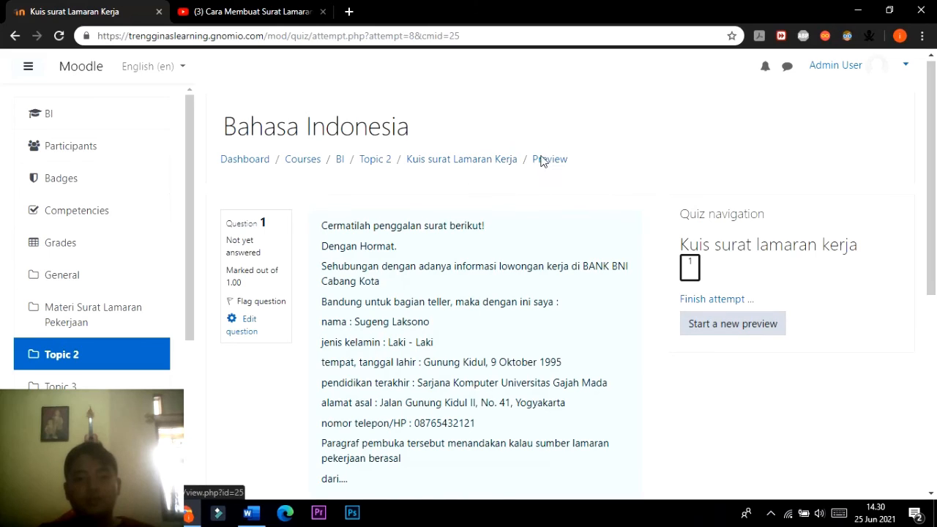
Leave the preview for the Kuis surat Lamaran Kerja overview page and open the quiz for editing.
left_click(422, 162)
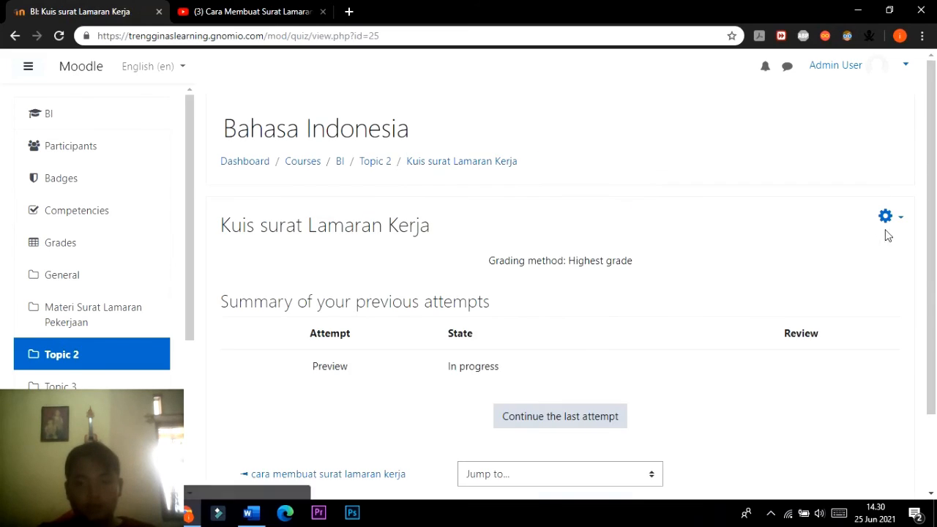
left_click(886, 218)
scroll(841, 220, "down", 3)
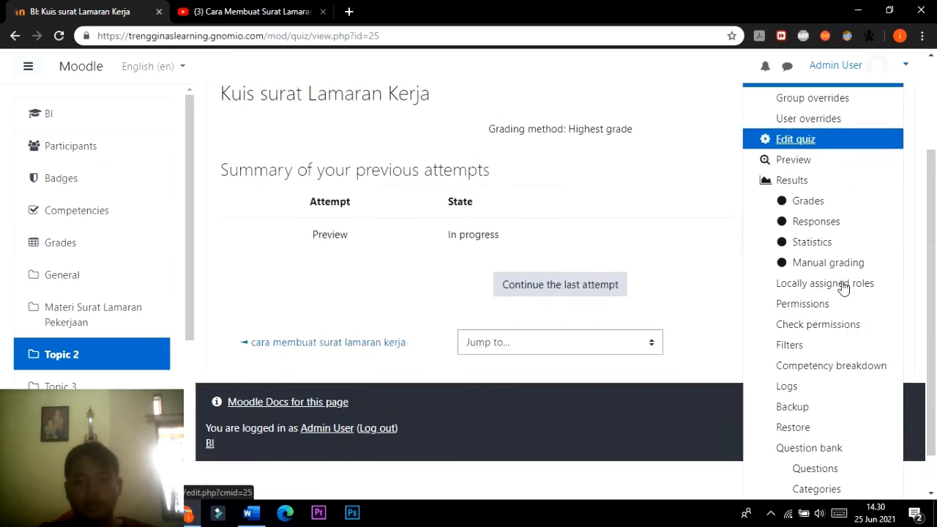
left_click(811, 128)
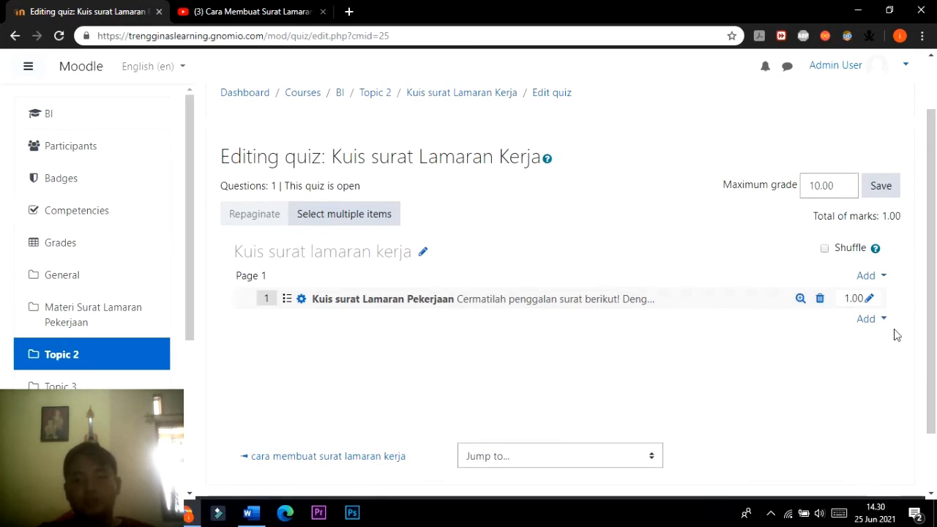
Add a new Multiple choice question after Question 1 on Page 1 of the quiz.
left_click(881, 322)
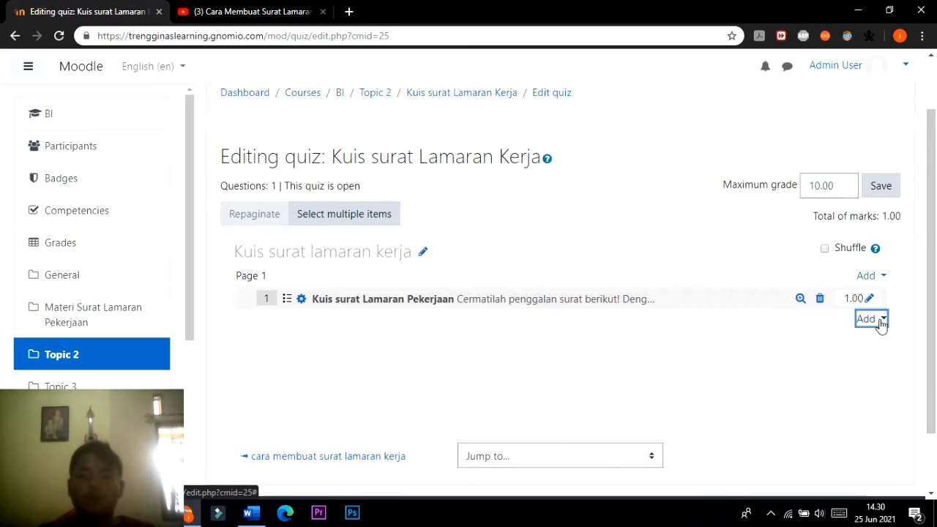
left_click(858, 344)
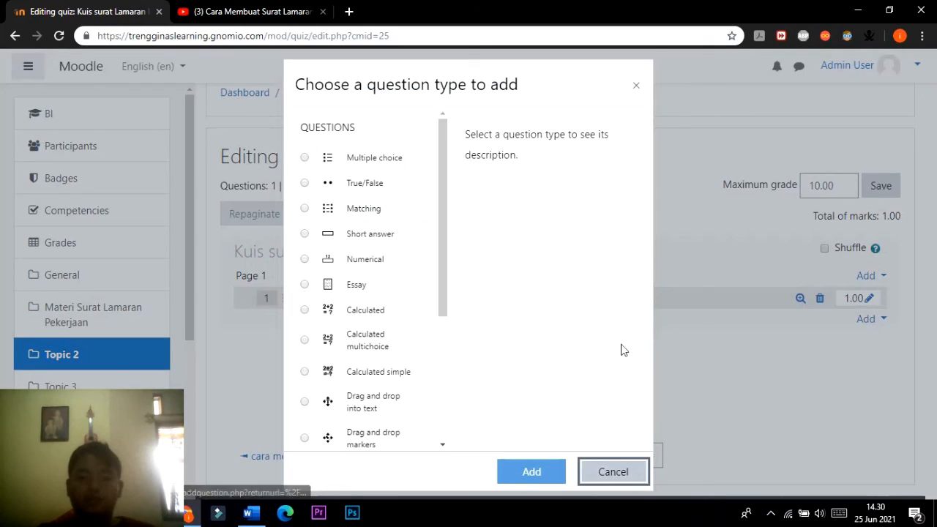
left_click(315, 158)
left_click(530, 479)
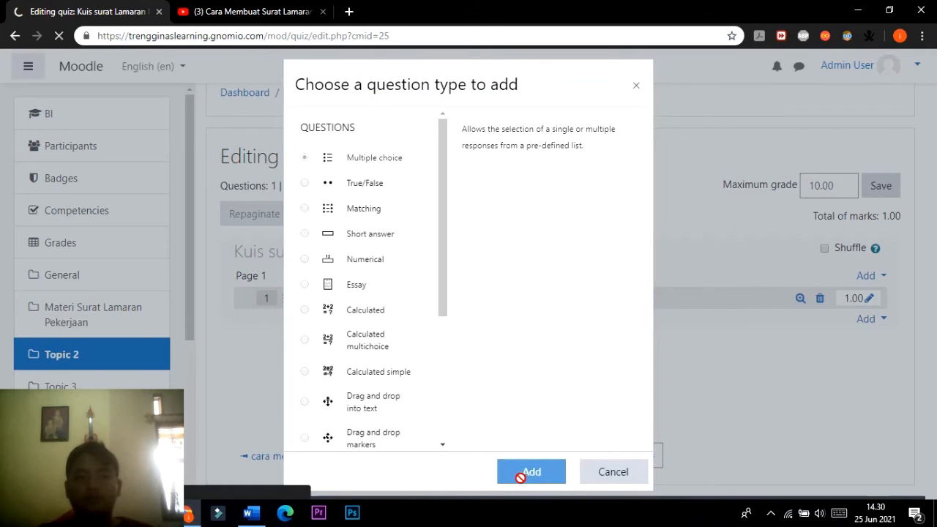
scroll(385, 270, "down", 2)
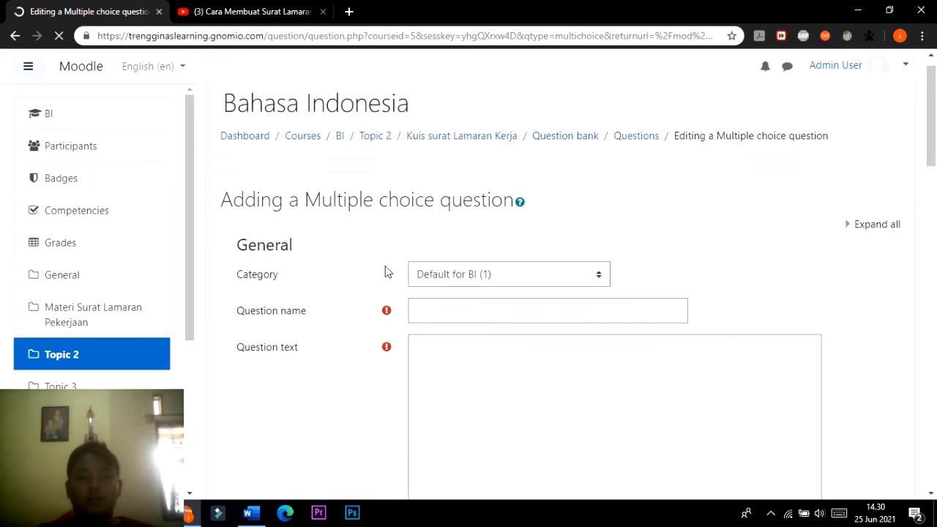
scroll(468, 256, "down", 1)
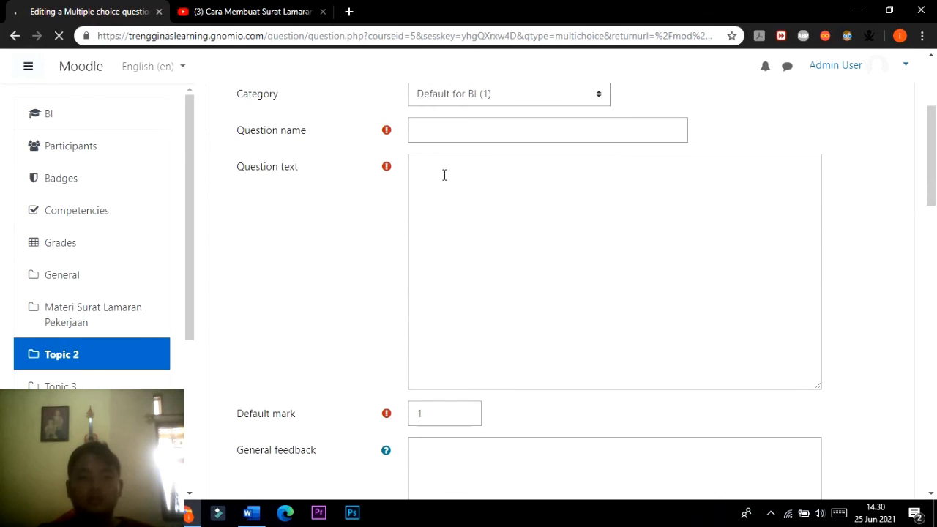
scroll(464, 234, "down", 1)
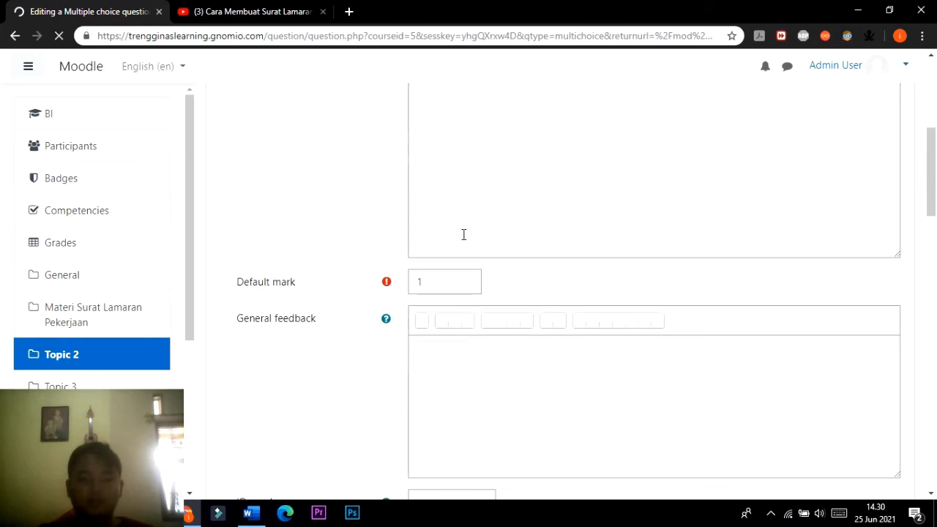
scroll(461, 238, "down", 8)
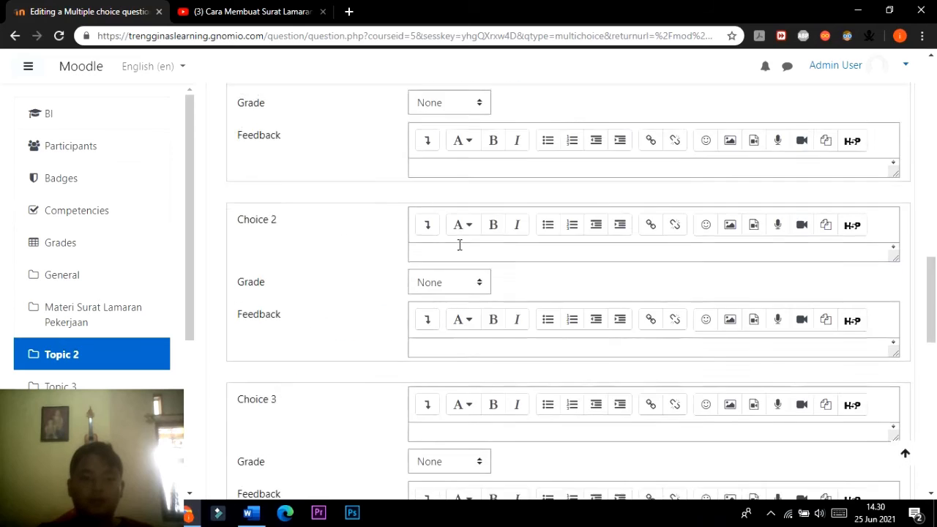
scroll(459, 244, "up", 3)
scroll(461, 246, "up", 2)
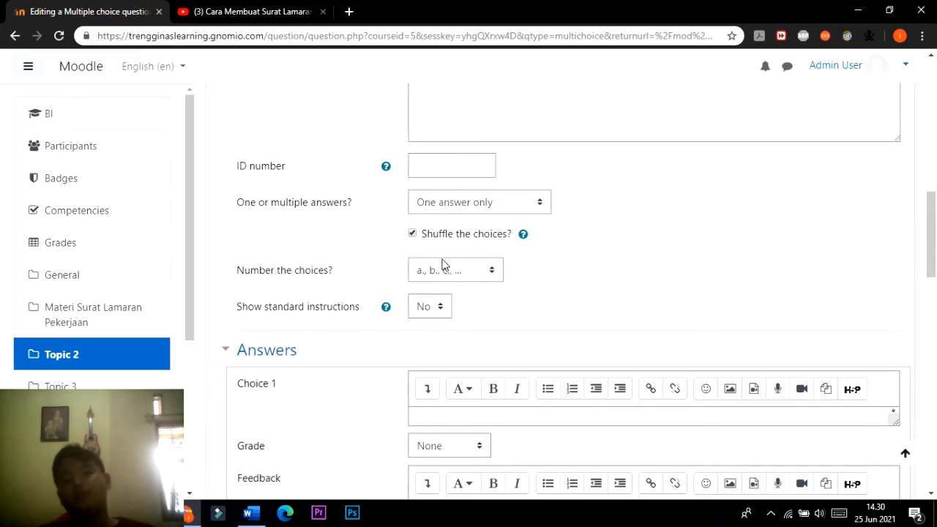
Look through the empty Multiple choice question form and check the source question in the Word document.
scroll(448, 262, "up", 7)
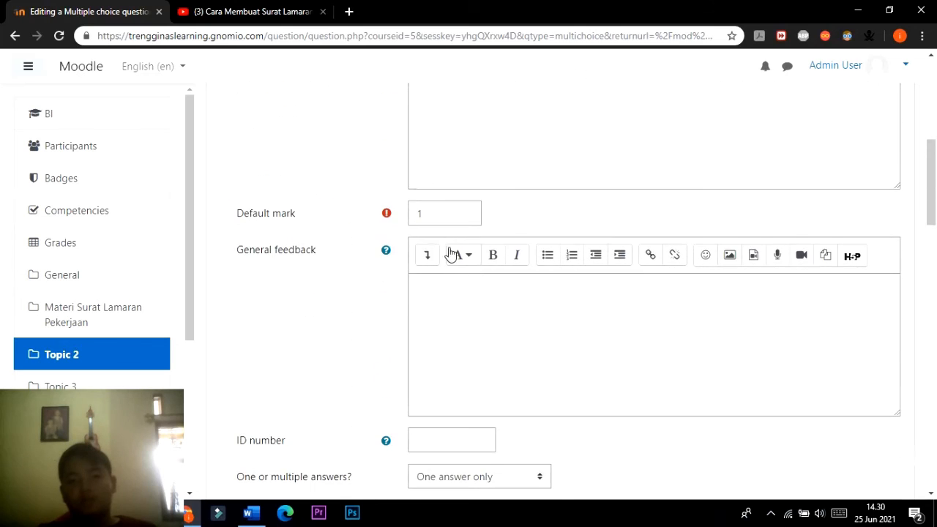
scroll(448, 241, "down", 13)
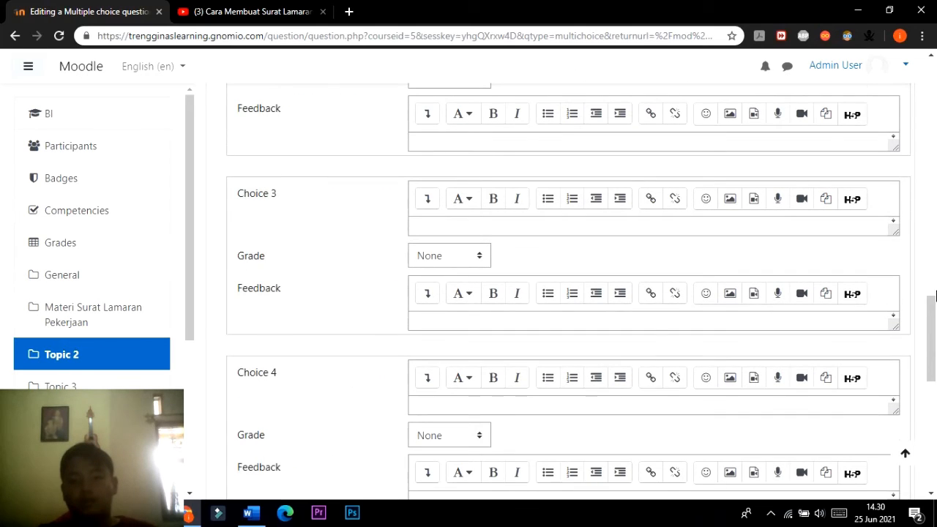
scroll(934, 393, "down", 5)
scroll(934, 393, "down", 3)
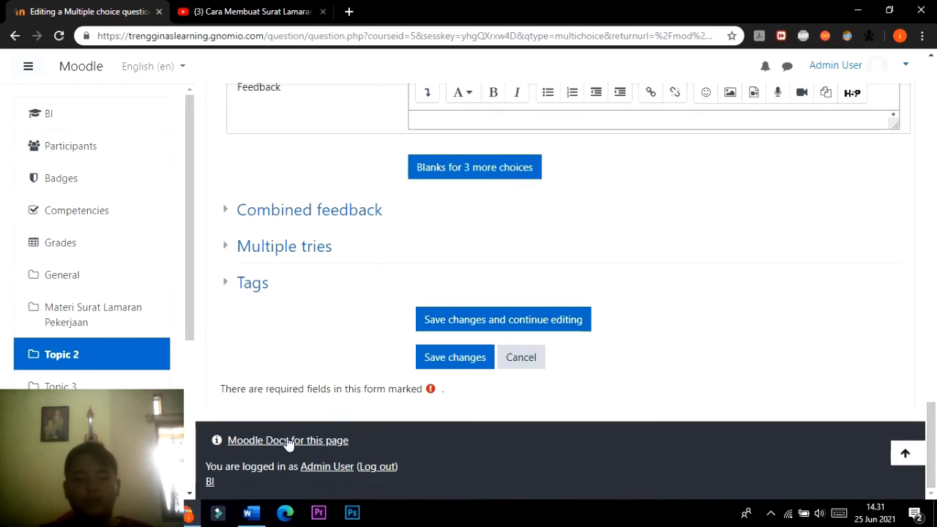
left_click(252, 516)
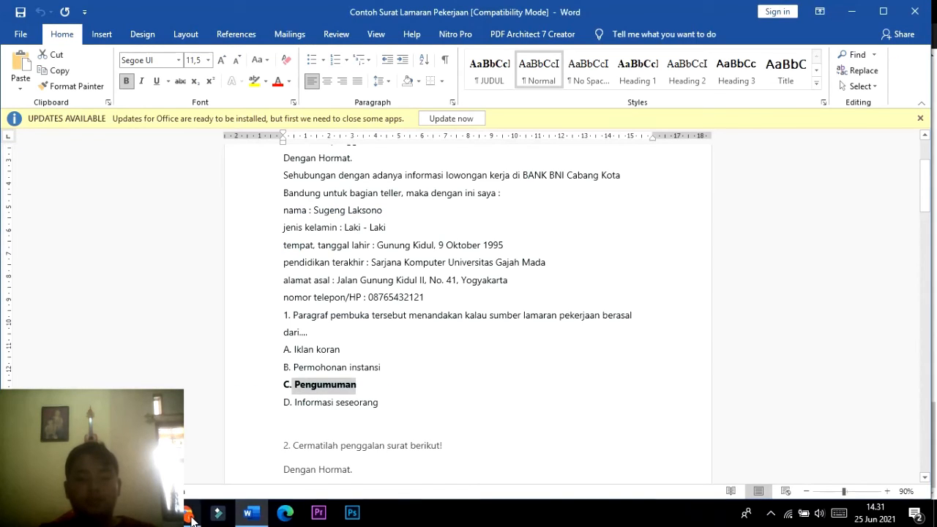
left_click(248, 516)
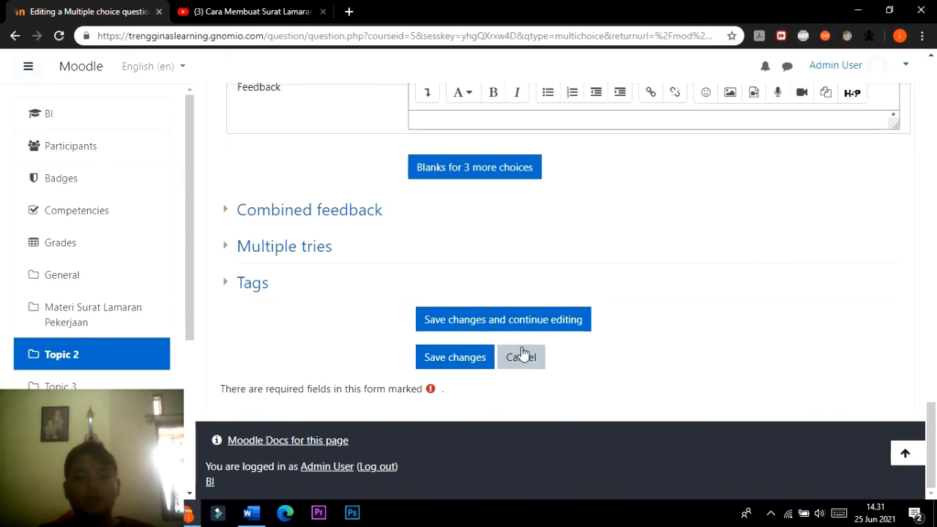
scroll(525, 330, "up", 20)
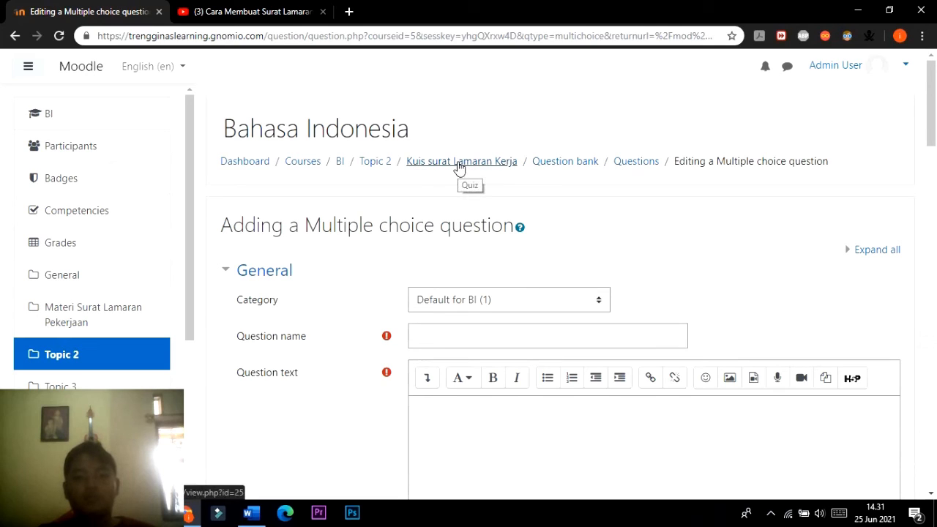
Leave the unsaved question for Topic 2 of the course and add a new Assignment activity there.
left_click(374, 161)
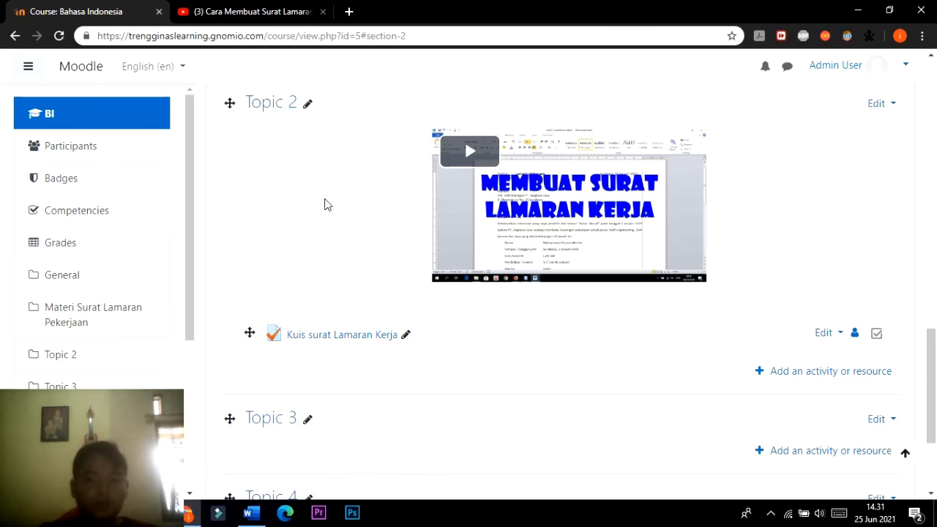
scroll(439, 249, "down", 1)
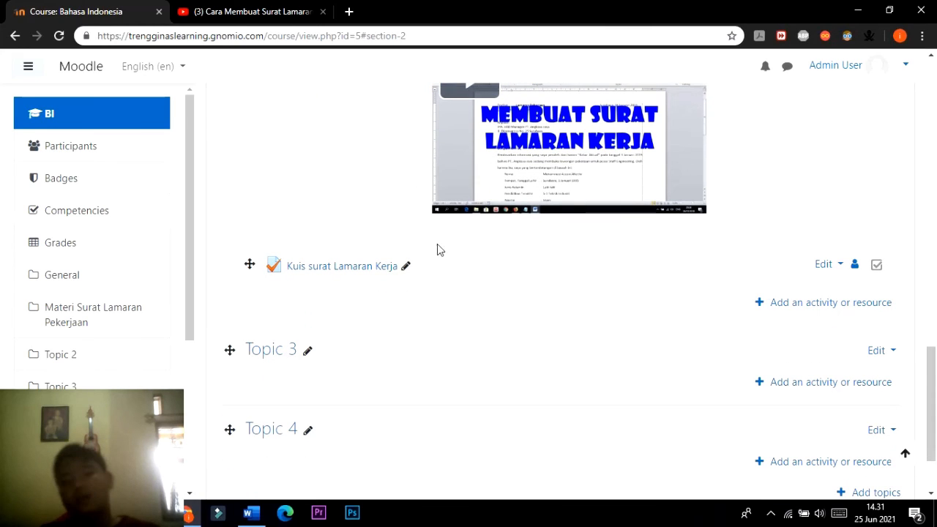
left_click(831, 307)
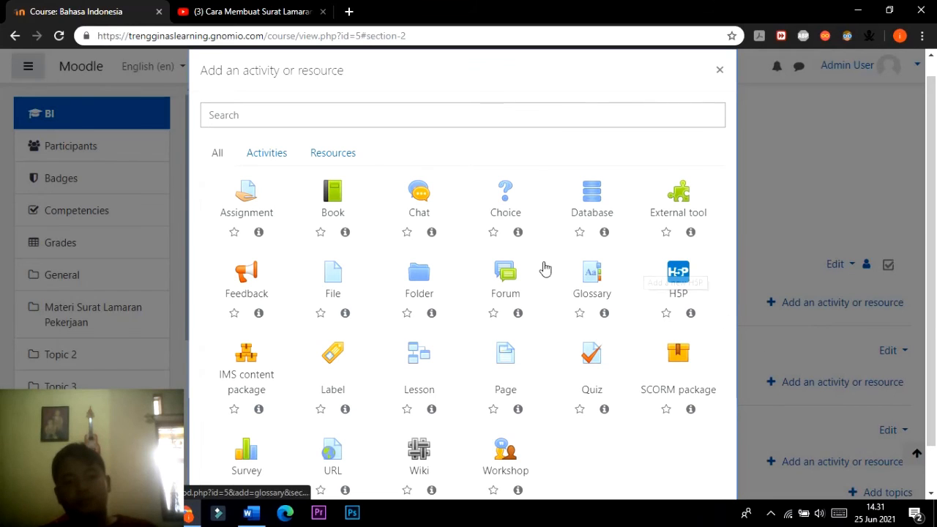
left_click(249, 196)
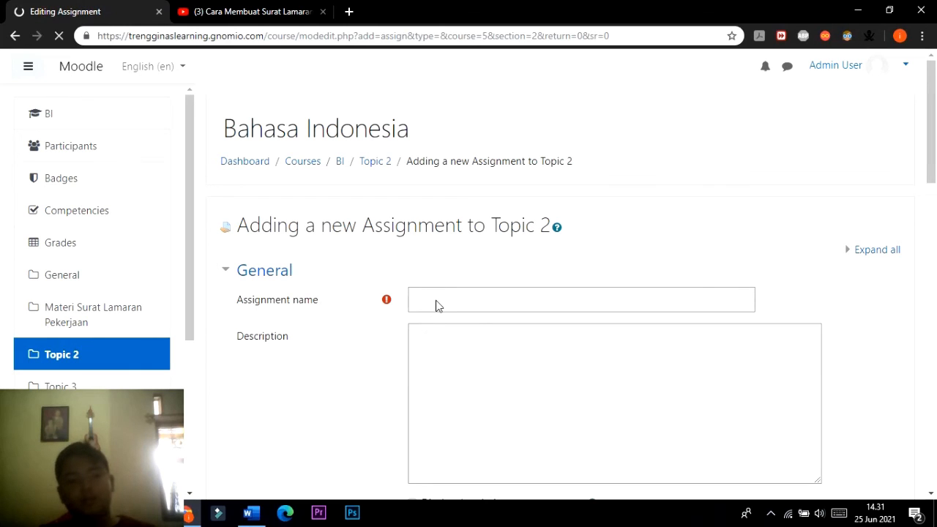
Name the assignment "Tugas Akhir : Membuat Surat Lamaran Pekerjaan".
left_click(434, 299)
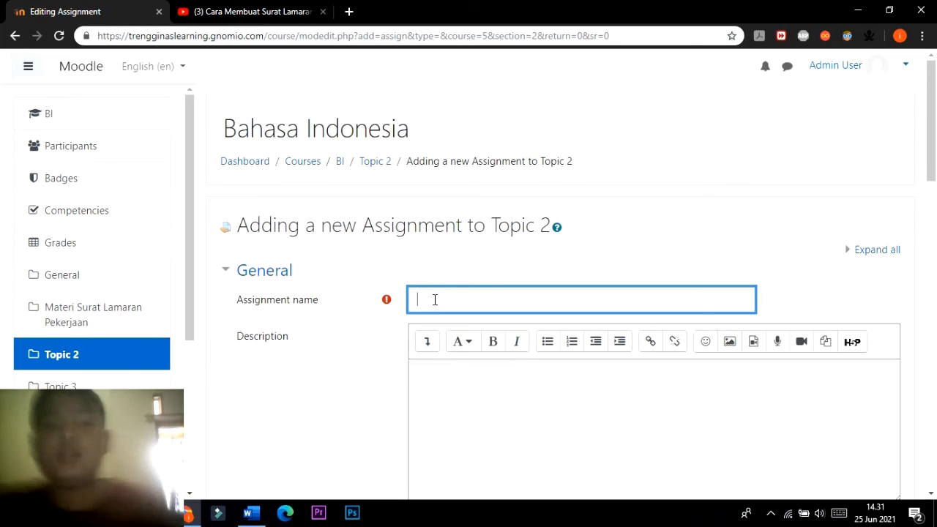
type("Tugas")
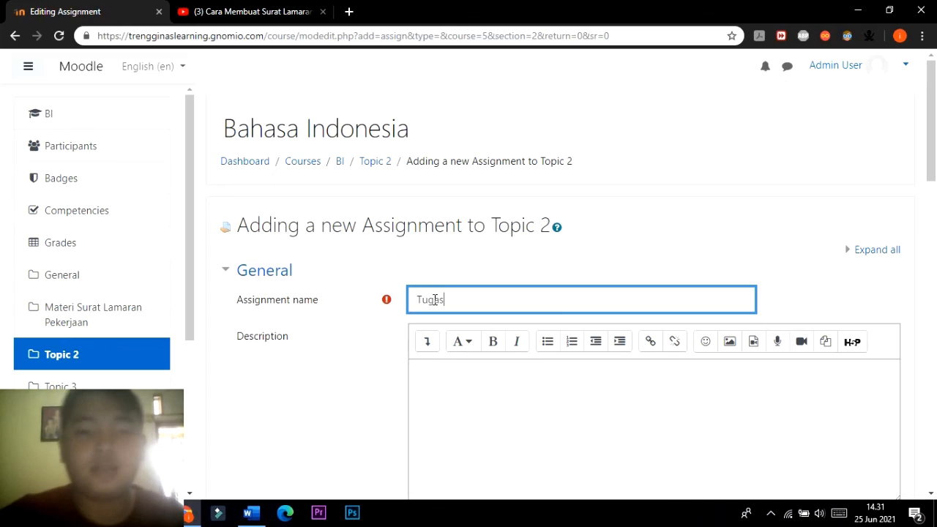
type(" Akhir")
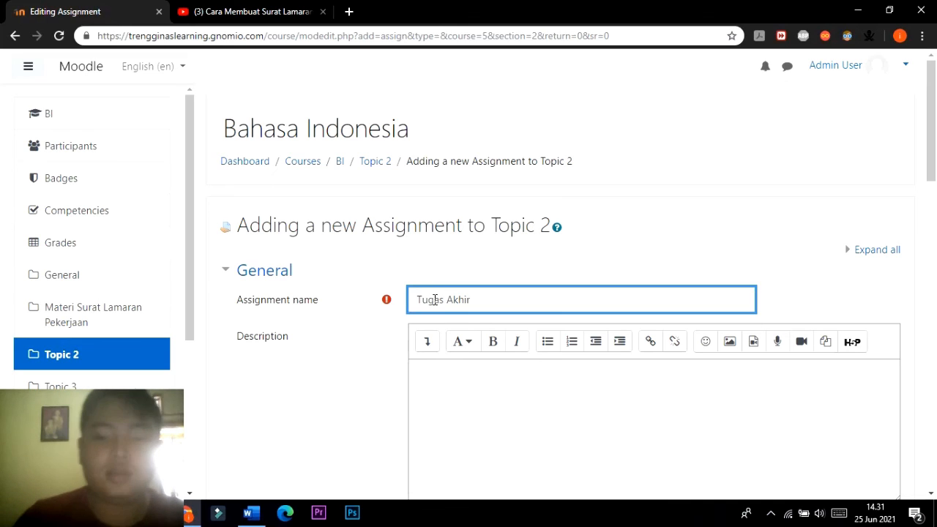
type(" :")
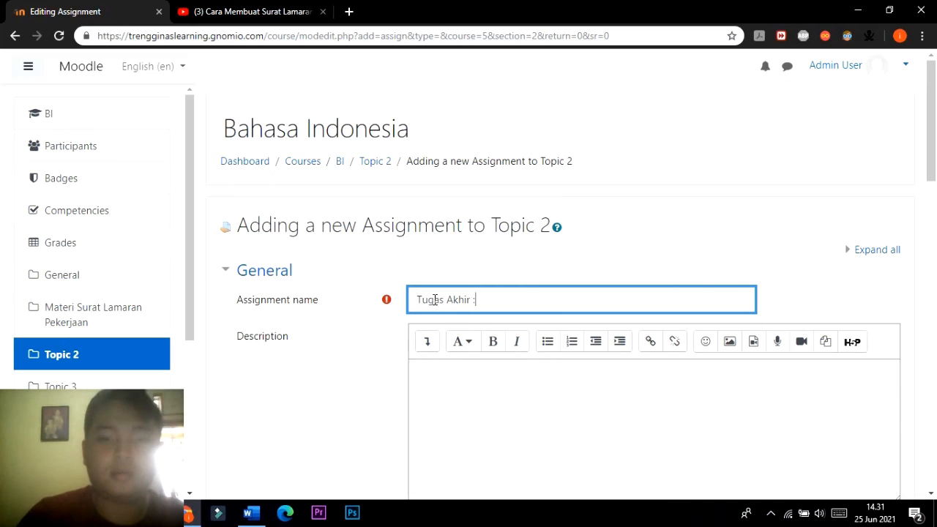
type(" Membuat Surat Lamaran Pekerjaan")
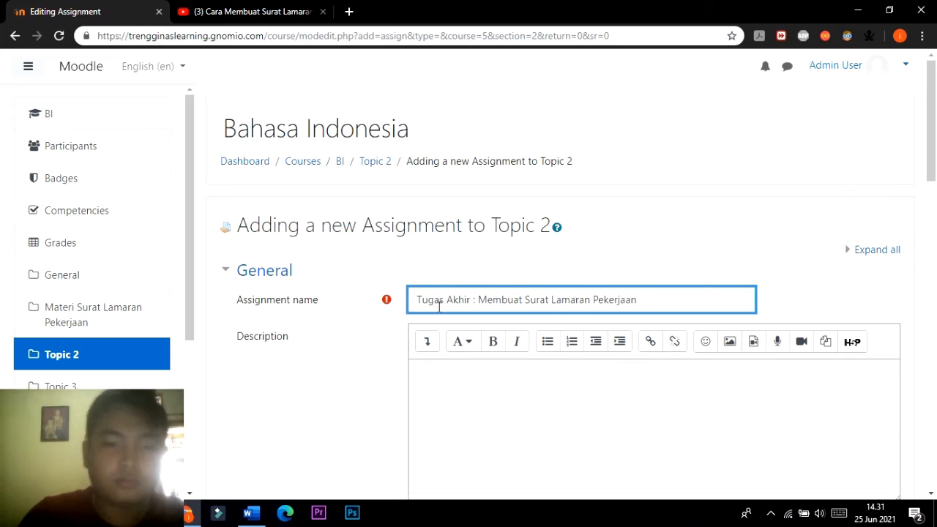
scroll(515, 218, "down", 6)
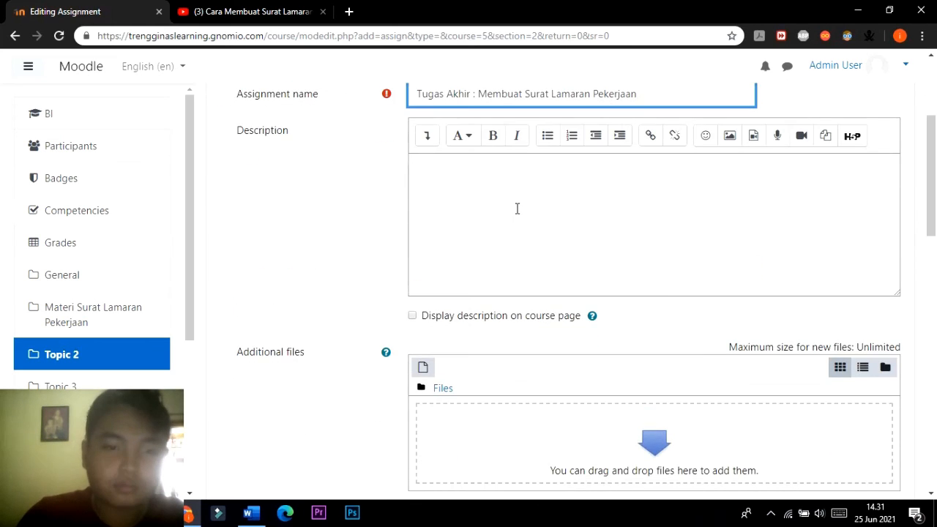
scroll(510, 236, "up", 3)
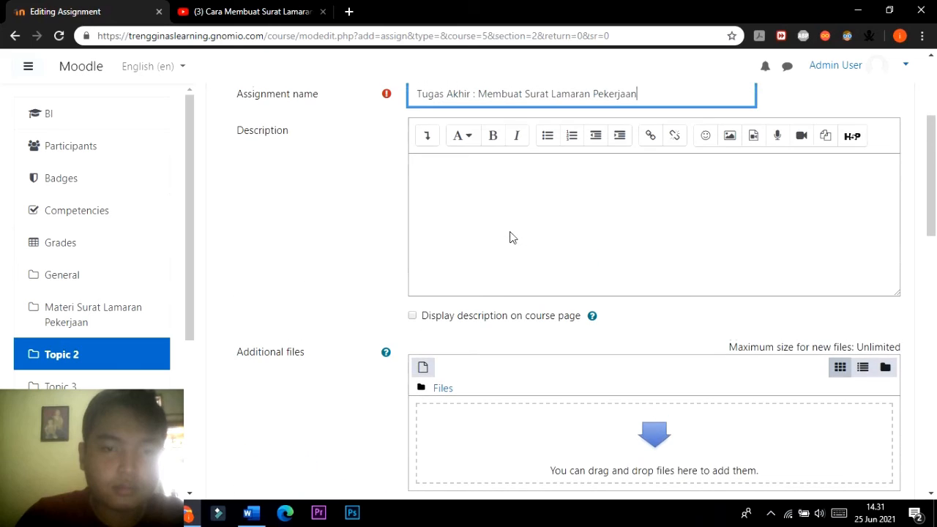
left_click(516, 217)
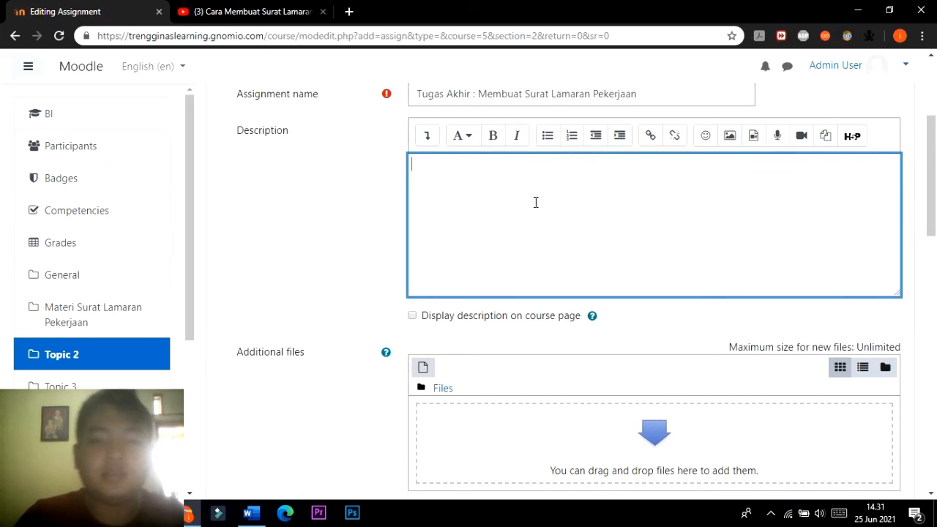
scroll(531, 196, "down", 3)
scroll(531, 195, "up", 2)
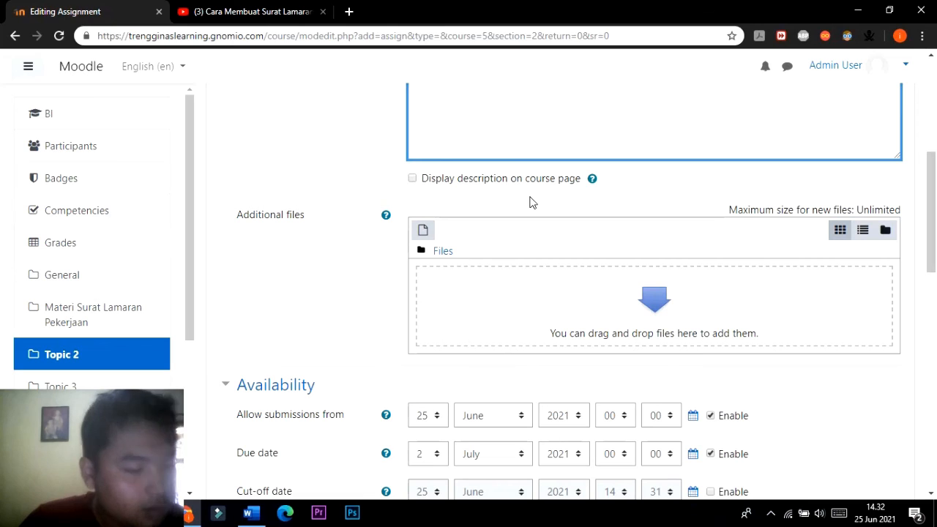
left_click(516, 303)
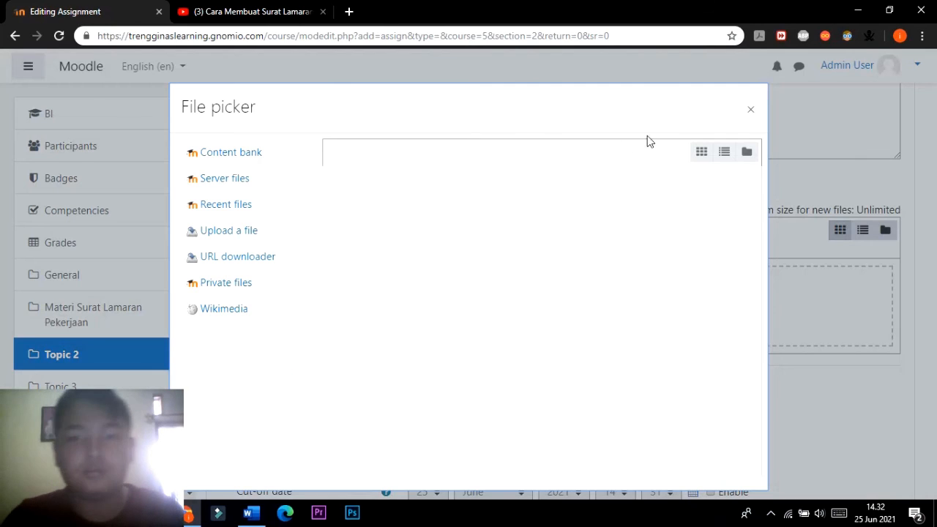
left_click(750, 111)
Describe the assignment in Indonesian as an individual job application letter on A4, submitted as PDF within 2 minggu, and display the description on the course page.
scroll(535, 265, "up", 2)
left_click(502, 189)
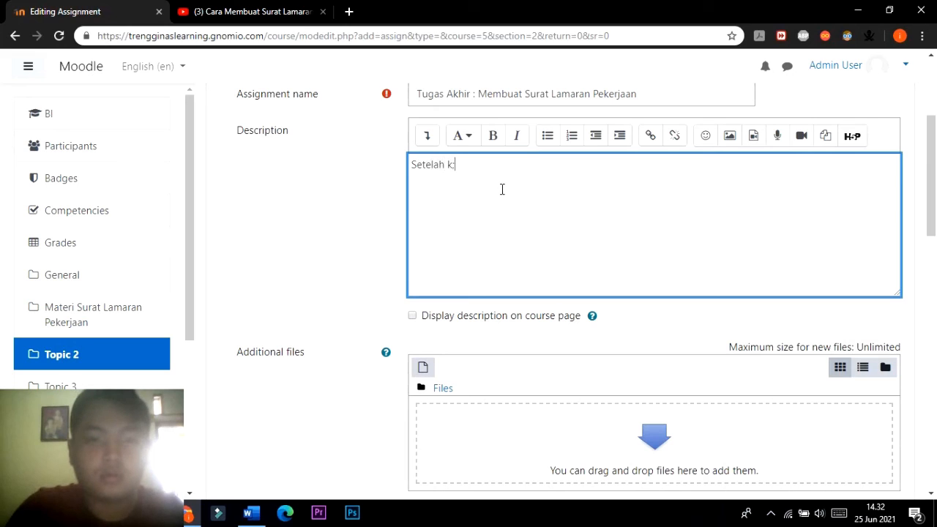
type("Setelah kal")
type("ian mempelajari tentang surat lamaran kerja kini saatnya kalian akan mengerjakan tugas akhir berupa membuat surat Lamaran Pekerjaan. Masing-masing siswa tidak boleh sama dalam menyusun surat ini. folrmat yang dikerjakan menggunakan kertas A4 dan data dikumpulkan menggunakan pdf. pengerjaan dilaksana")
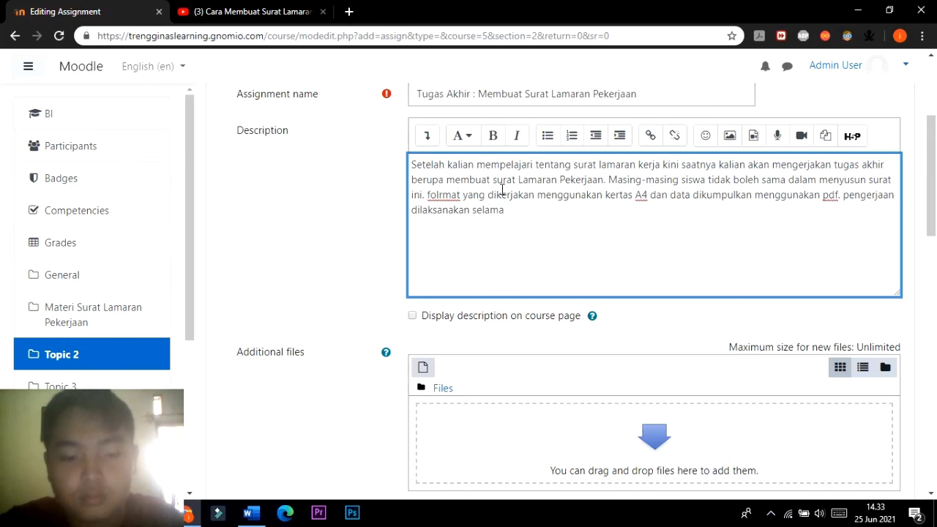
type("kan selama 2 minggu")
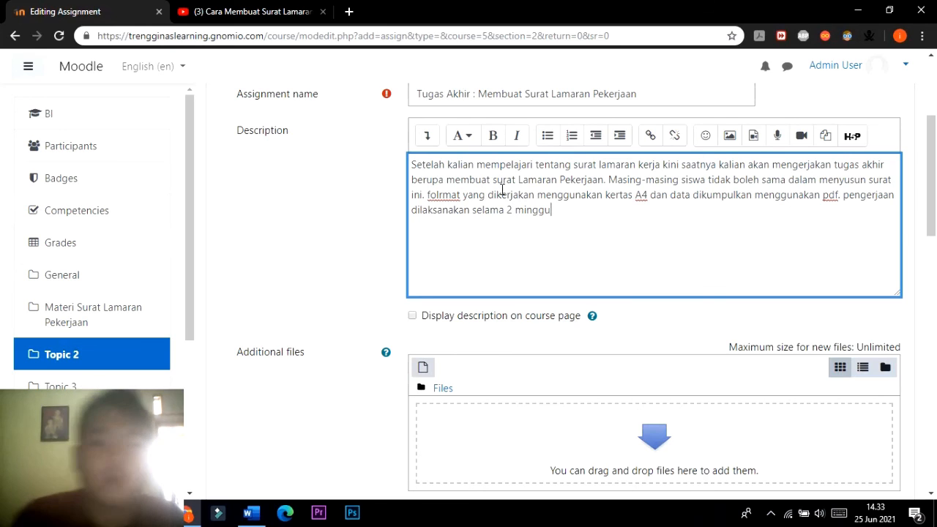
left_click(412, 316)
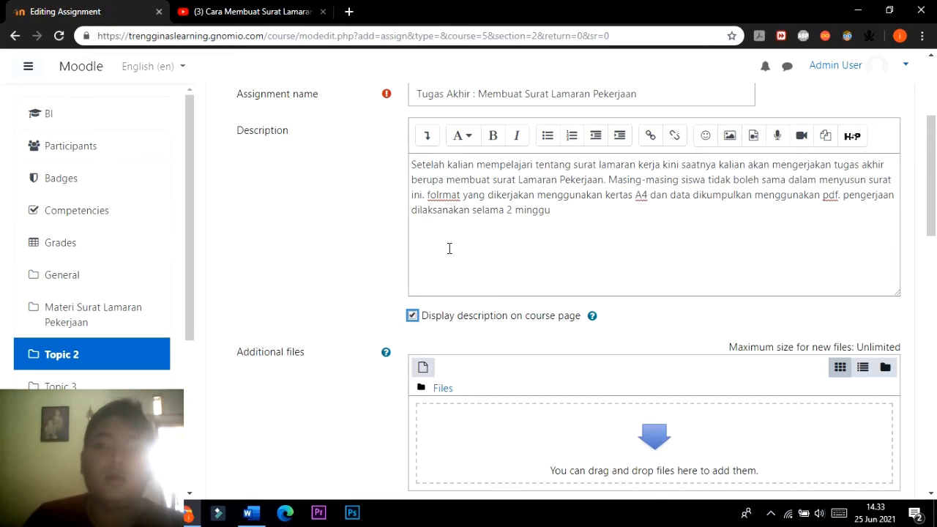
Look over the assignment's additional files area, availability dates and submission types.
scroll(445, 248, "down", 4)
scroll(437, 232, "up", 2)
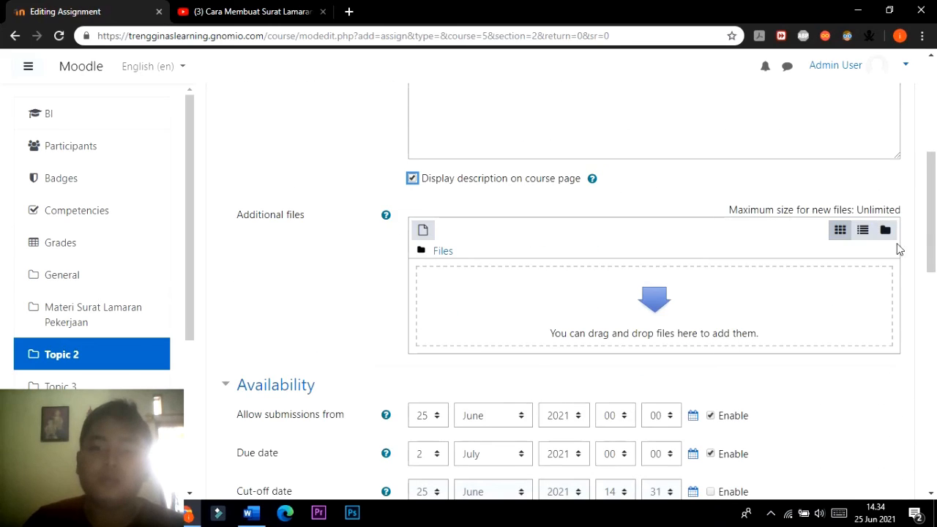
scroll(807, 221, "down", 2)
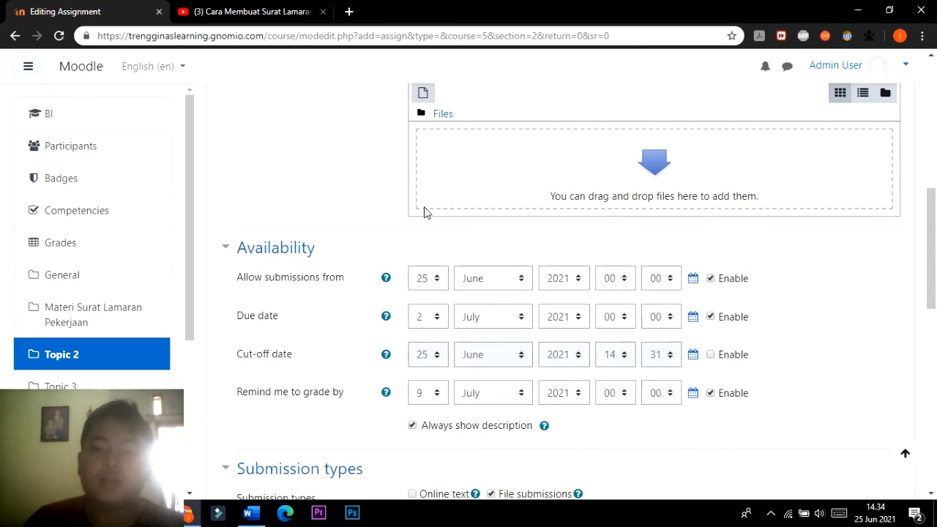
scroll(498, 322, "down", 5)
scroll(464, 301, "up", 2)
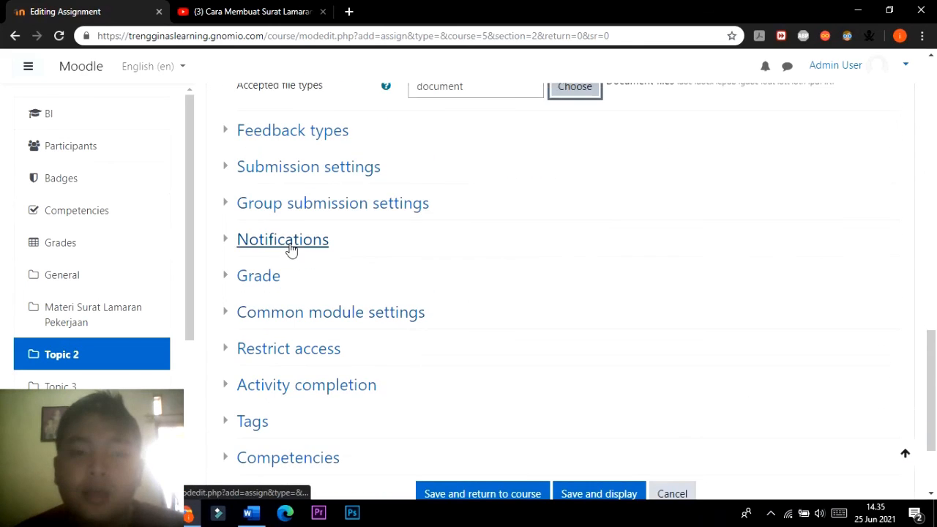
Review the assignment's feedback types and submission settings, and save and display the assignment.
left_click(229, 132)
scroll(226, 159, "down", 1)
left_click(227, 162)
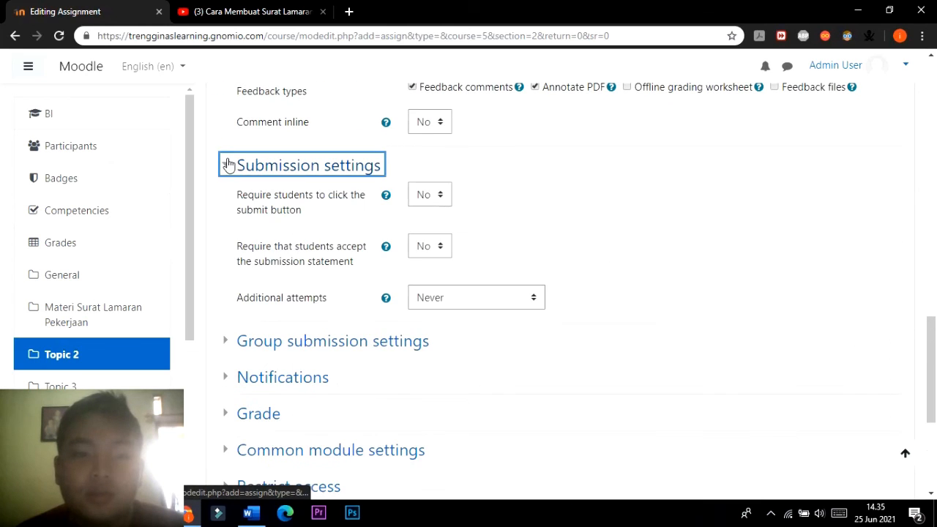
scroll(228, 163, "down", 1)
scroll(229, 163, "up", 3)
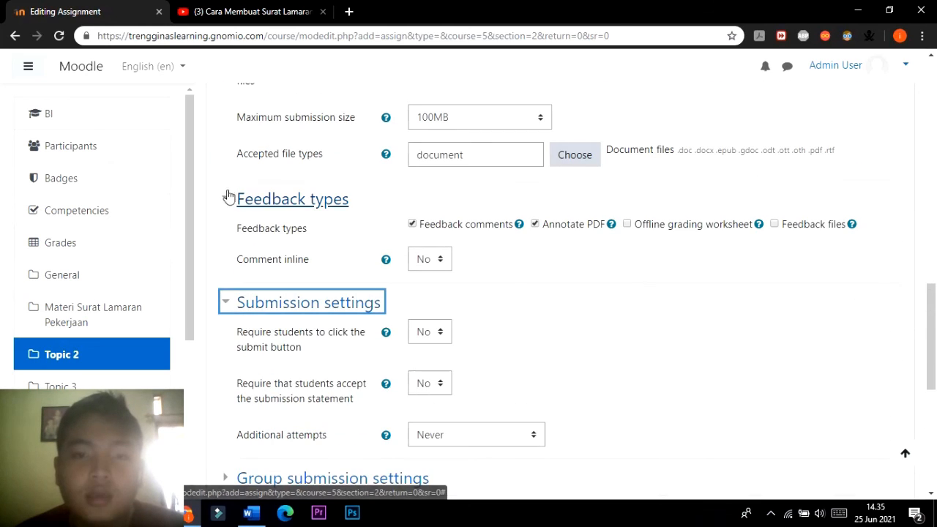
left_click(226, 197)
left_click(237, 236)
scroll(512, 308, "down", 3)
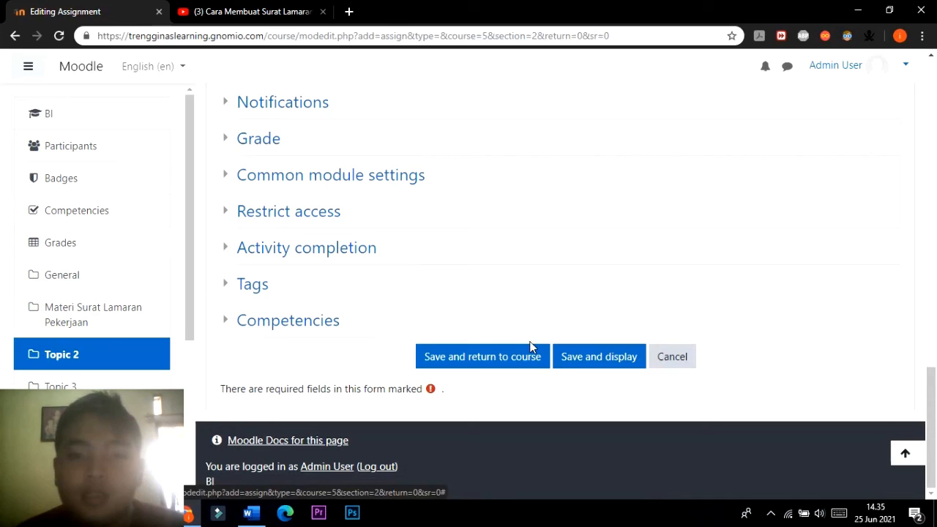
left_click(582, 359)
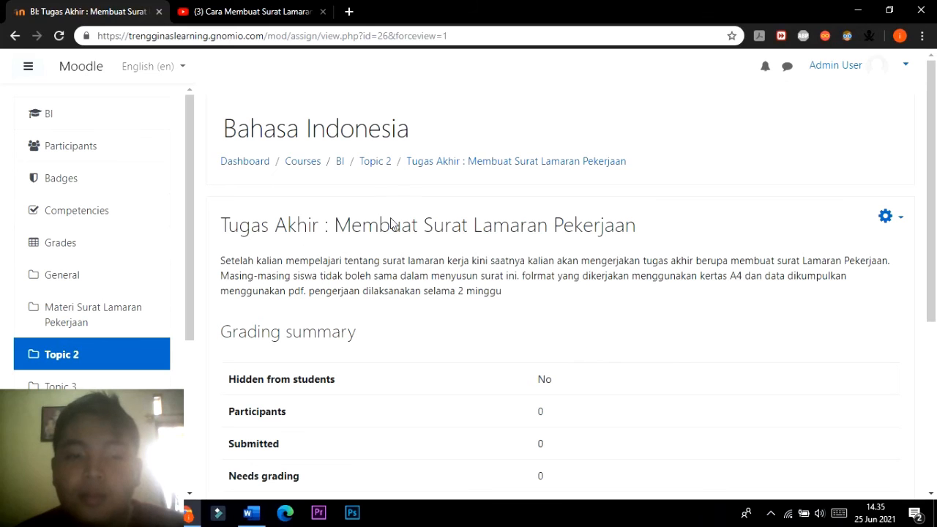
Examine the saved assignment's description and grading summary, and return to Topic 2 of the course.
scroll(548, 219, "down", 1)
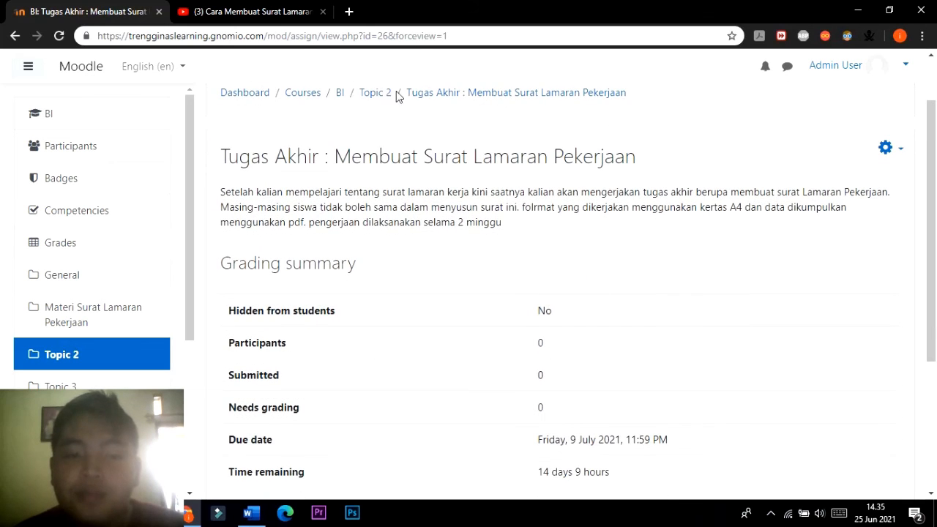
scroll(495, 270, "down", 3)
scroll(505, 278, "up", 4)
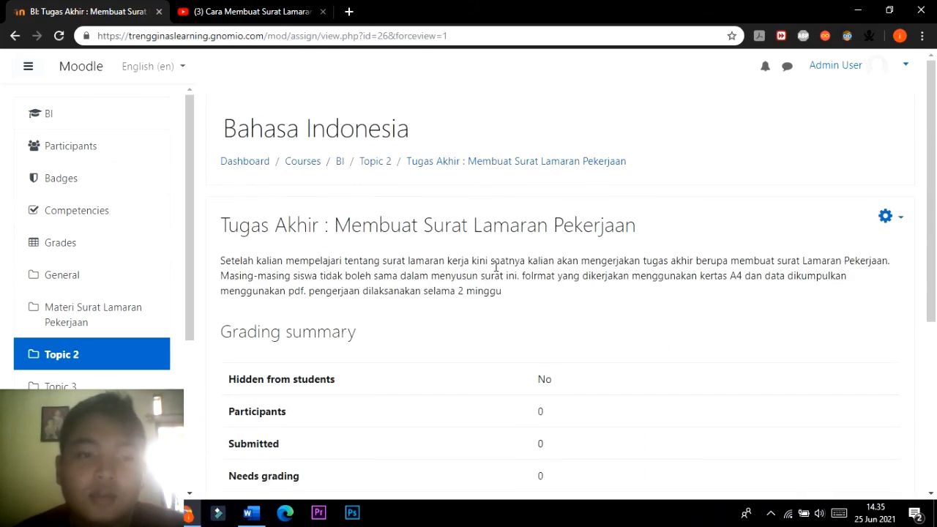
scroll(496, 267, "down", 3)
scroll(494, 266, "up", 3)
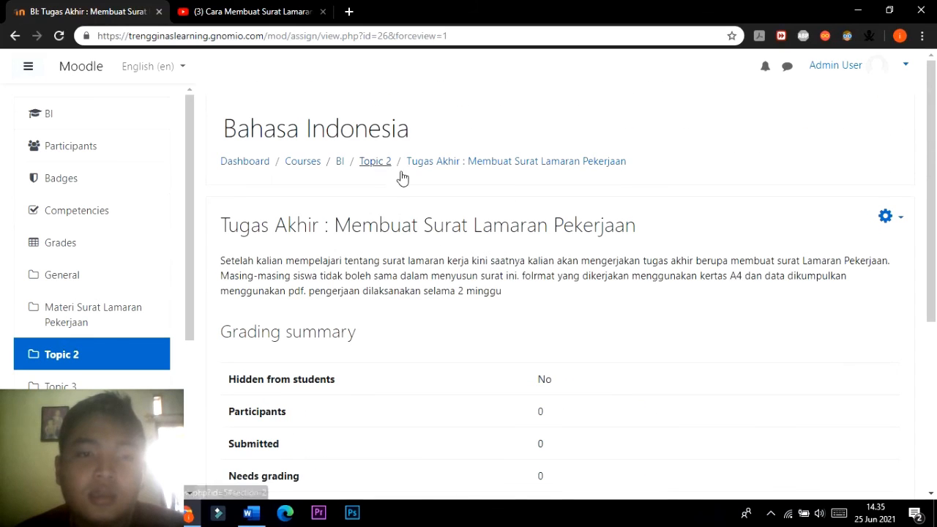
left_click(375, 167)
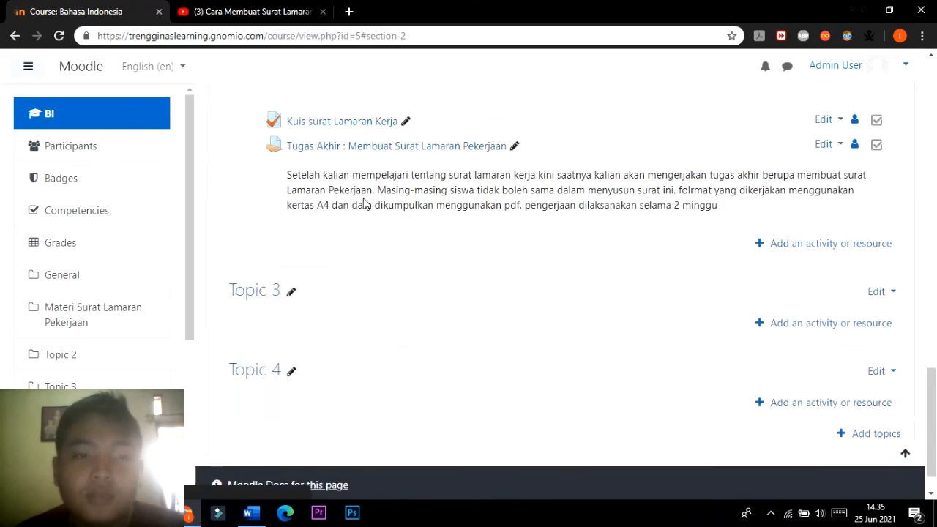
Check the final assignment's entry in Topic 2, then open Tugas Akhir : Membuat Surat Lamaran Pekerjaan and examine its description and grading summary.
scroll(366, 205, "up", 2)
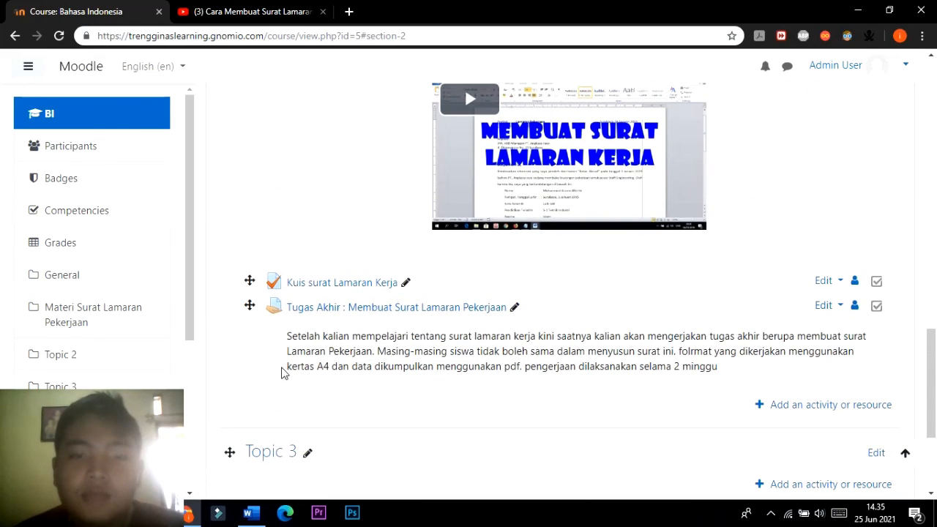
scroll(366, 274, "down", 1)
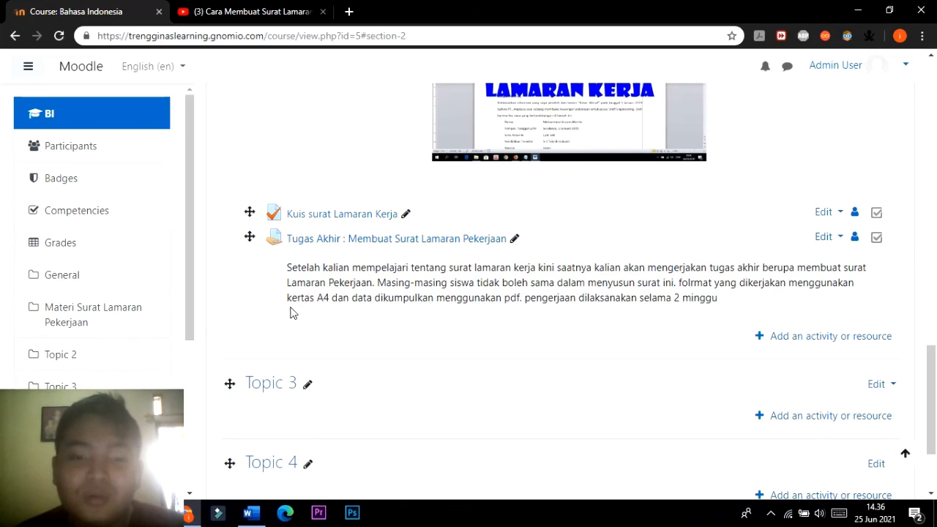
left_click(469, 242)
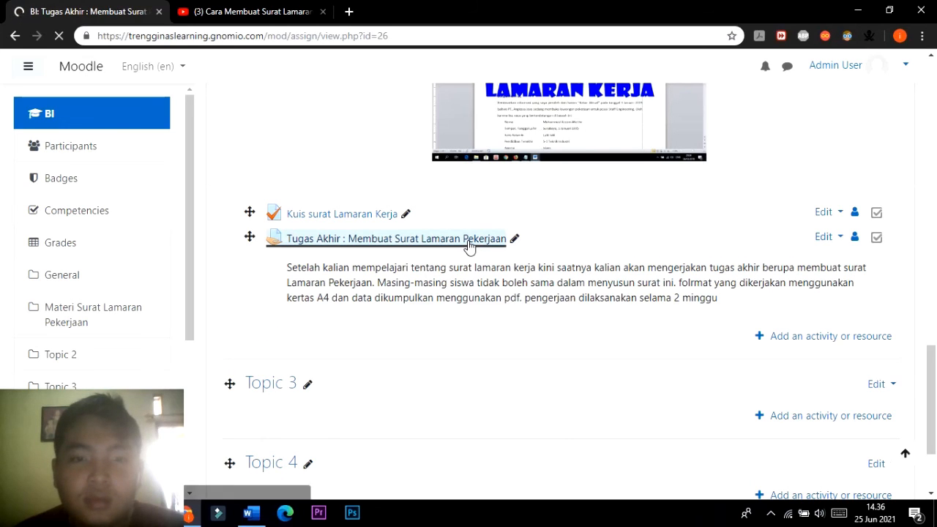
scroll(472, 231, "down", 5)
scroll(471, 232, "up", 3)
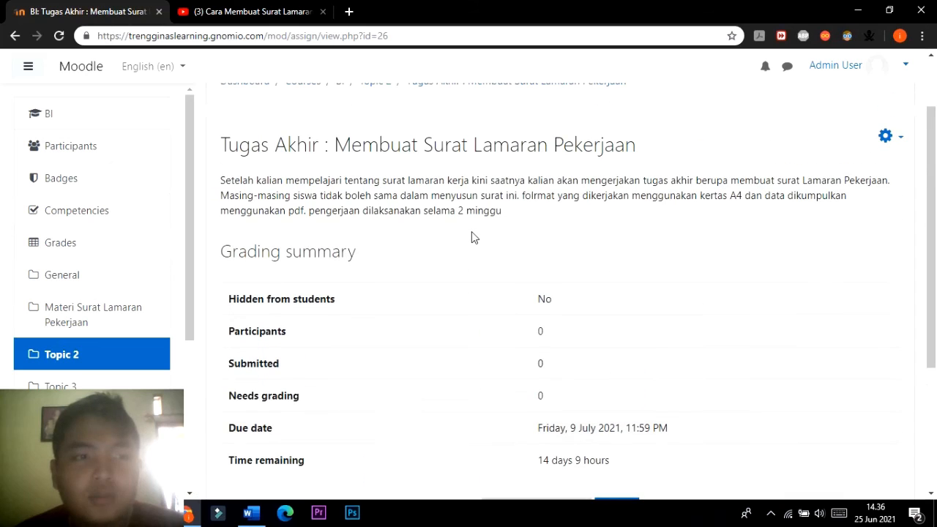
scroll(452, 247, "down", 3)
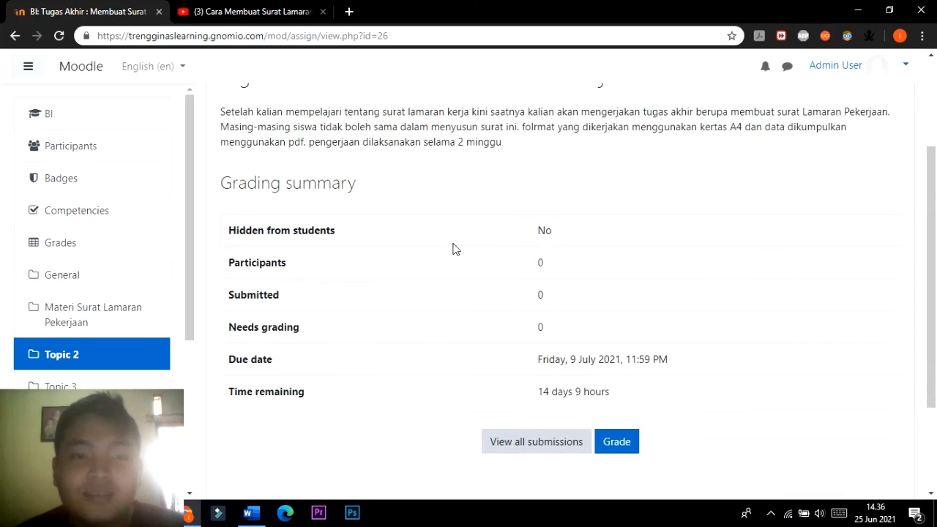
scroll(453, 249, "down", 1)
scroll(452, 248, "up", 4)
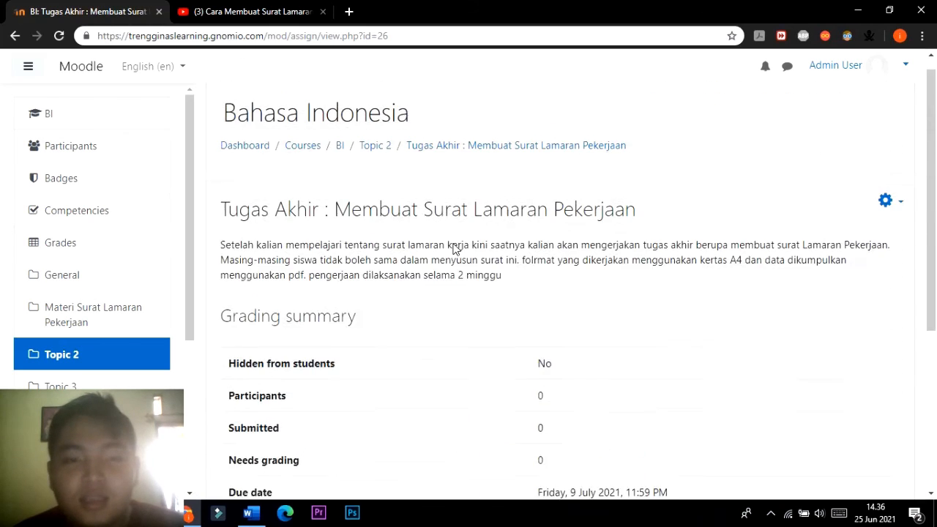
Look over the assignment's available administration actions without choosing one, and review its due date and grading options.
left_click(885, 205)
scroll(815, 260, "down", 1)
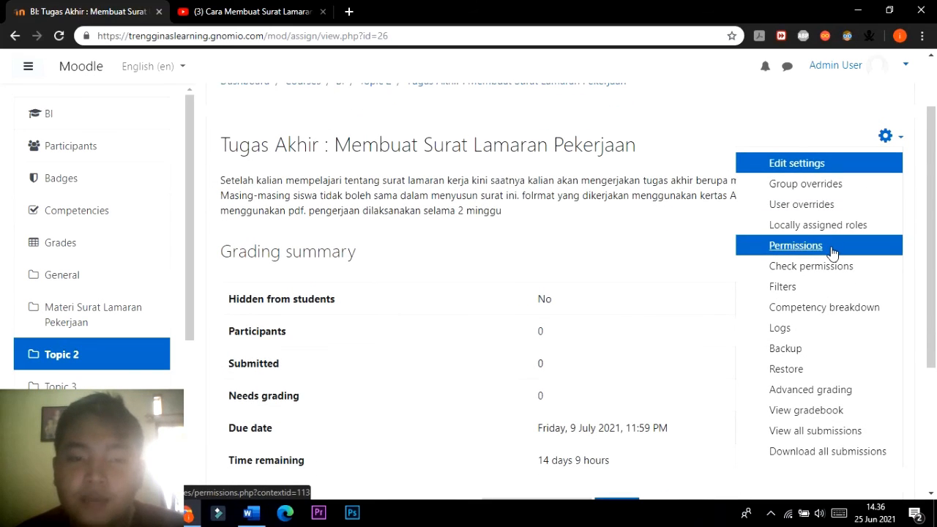
key("Escape")
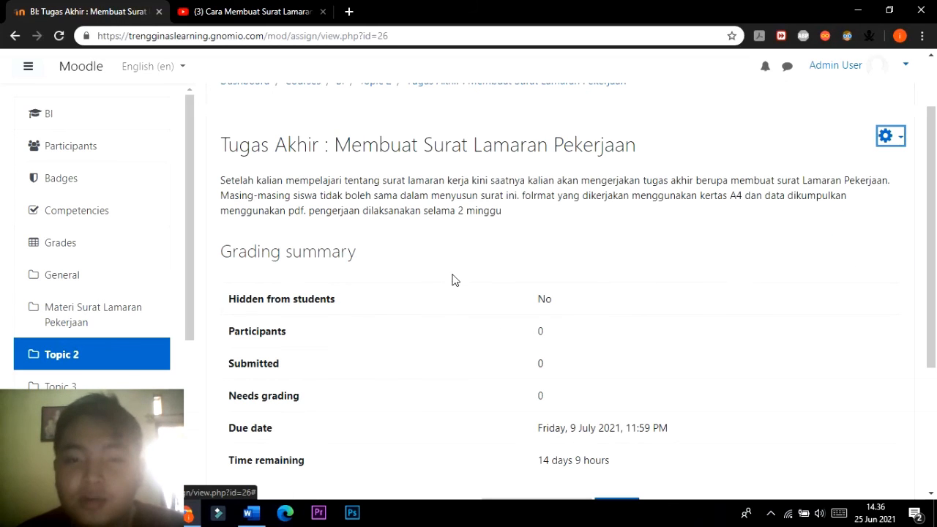
left_click_drag(921, 243, 935, 354)
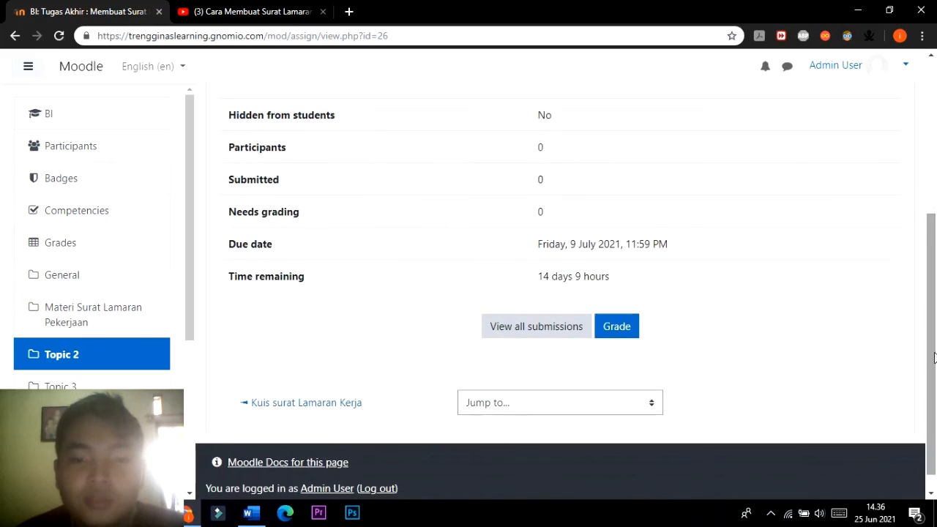
scroll(644, 280, "up", 3)
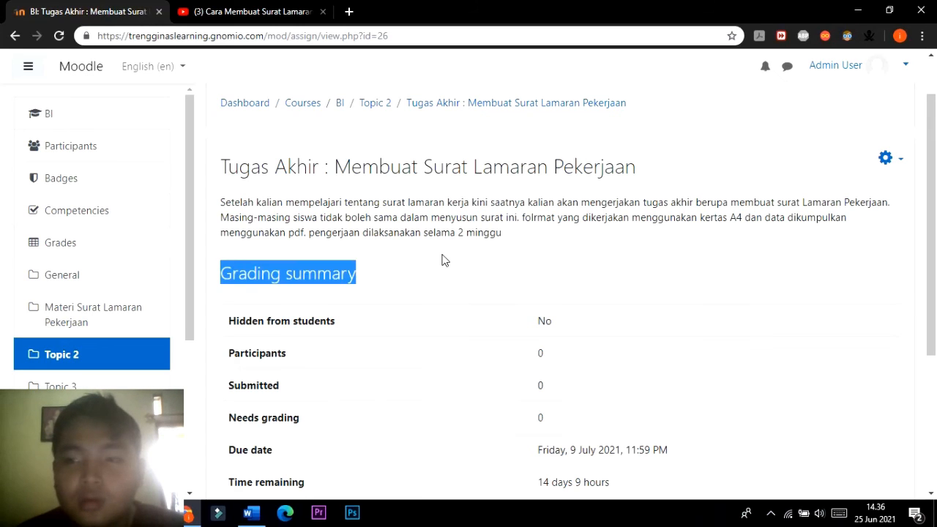
left_click_drag(934, 200, 936, 332)
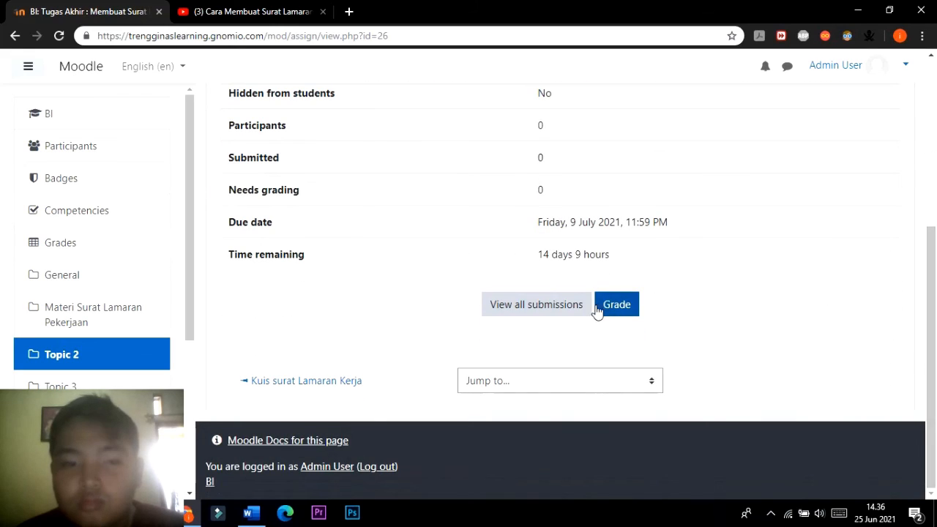
View all submissions of the final assignment, look over the grading page and return to Topic 2 of the course.
left_click(554, 304)
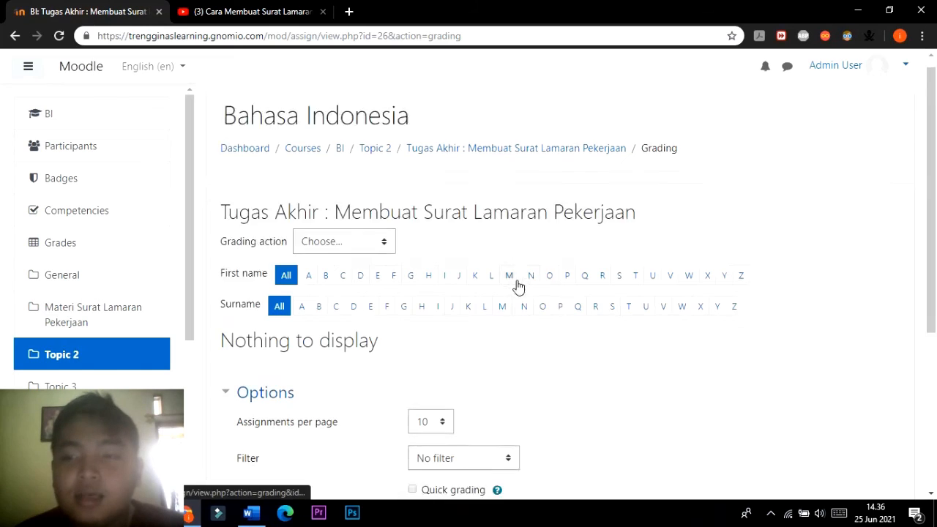
scroll(518, 285, "down", 3)
scroll(512, 271, "up", 3)
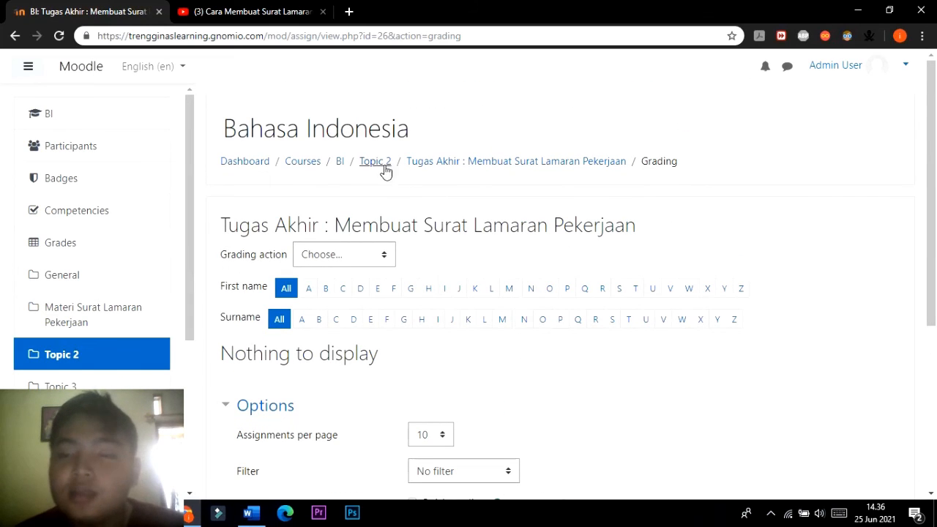
left_click(385, 170)
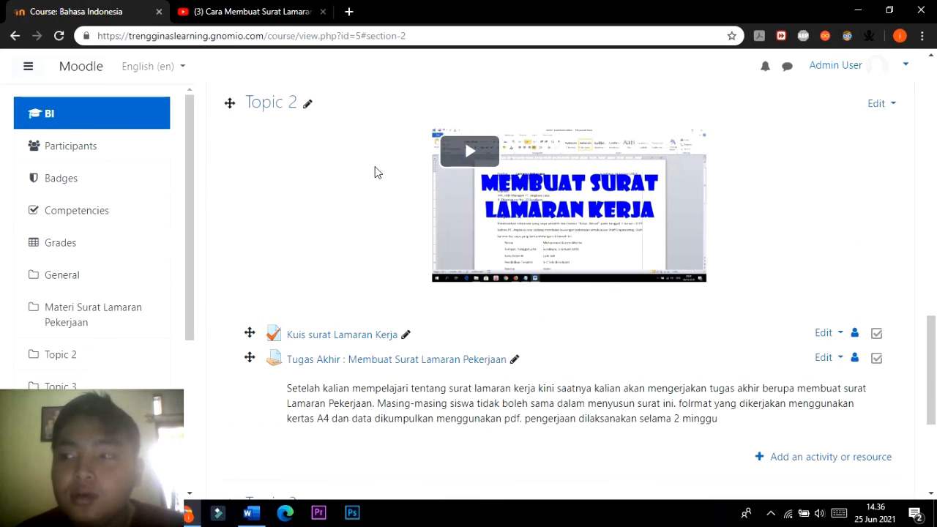
Review the sample application letter and learning resources in the Materi Surat Lamaran Pekerjaan section.
scroll(434, 174, "up", 5)
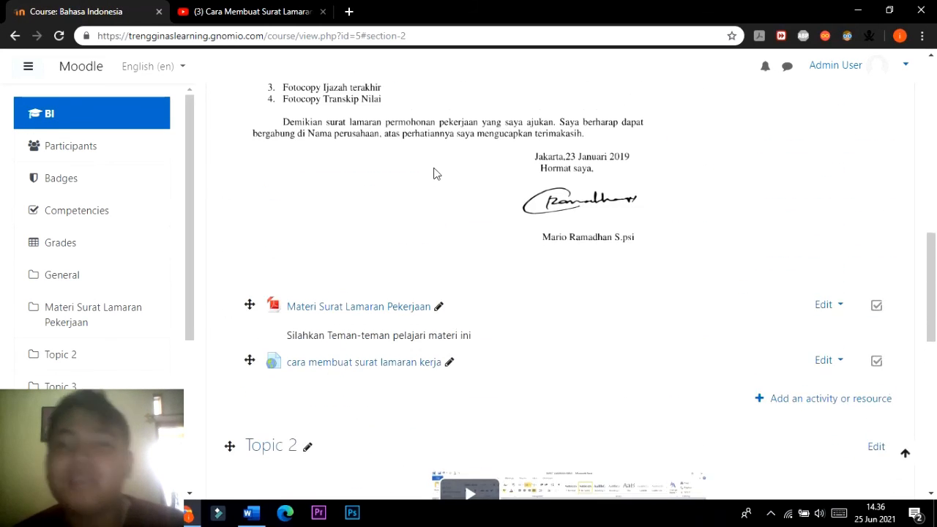
scroll(435, 173, "up", 6)
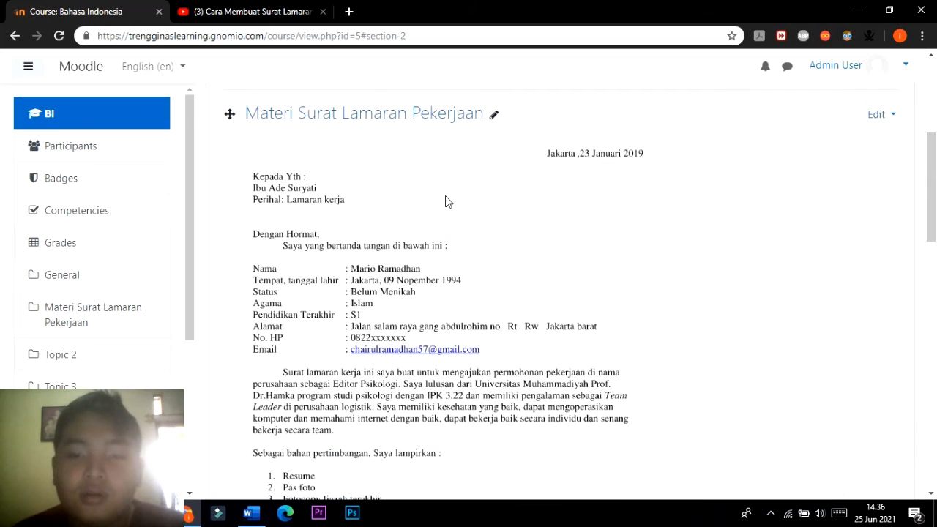
scroll(449, 194, "down", 6)
scroll(449, 194, "up", 10)
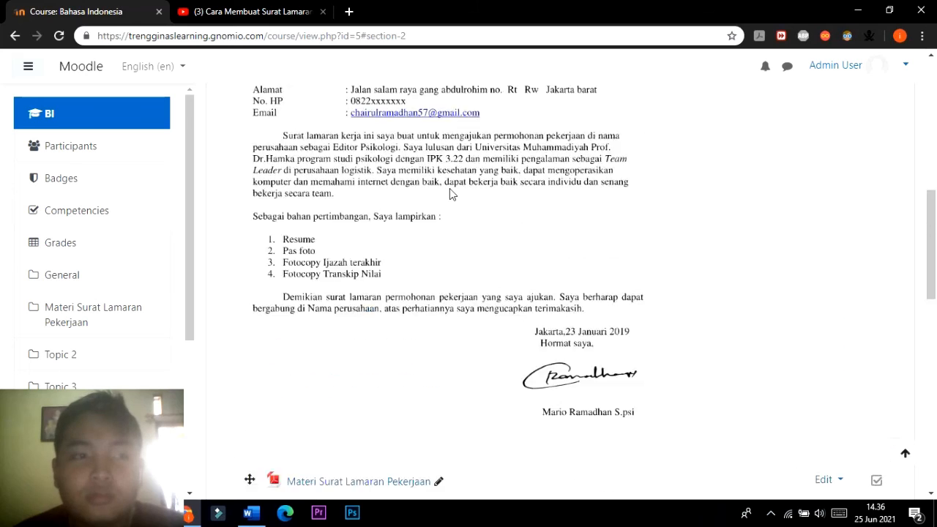